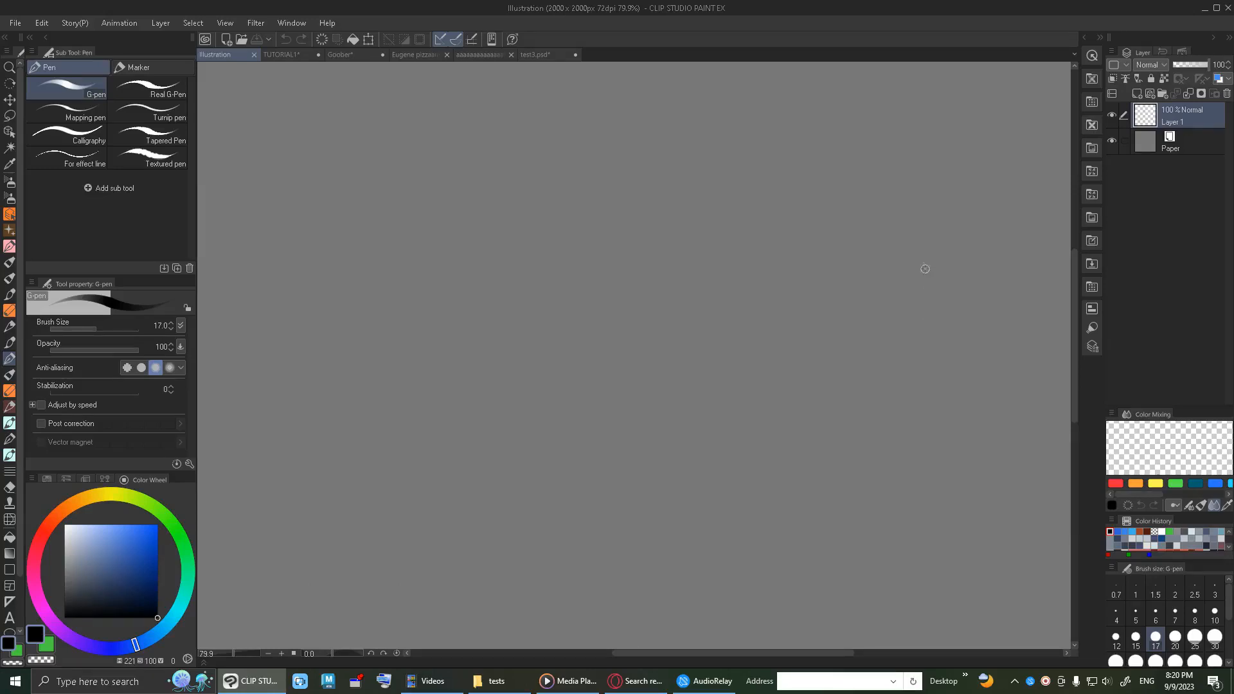
Look through the open TUTORIAL1, Goober, Eugene and test3.psd artwork documents.
left_click(283, 55)
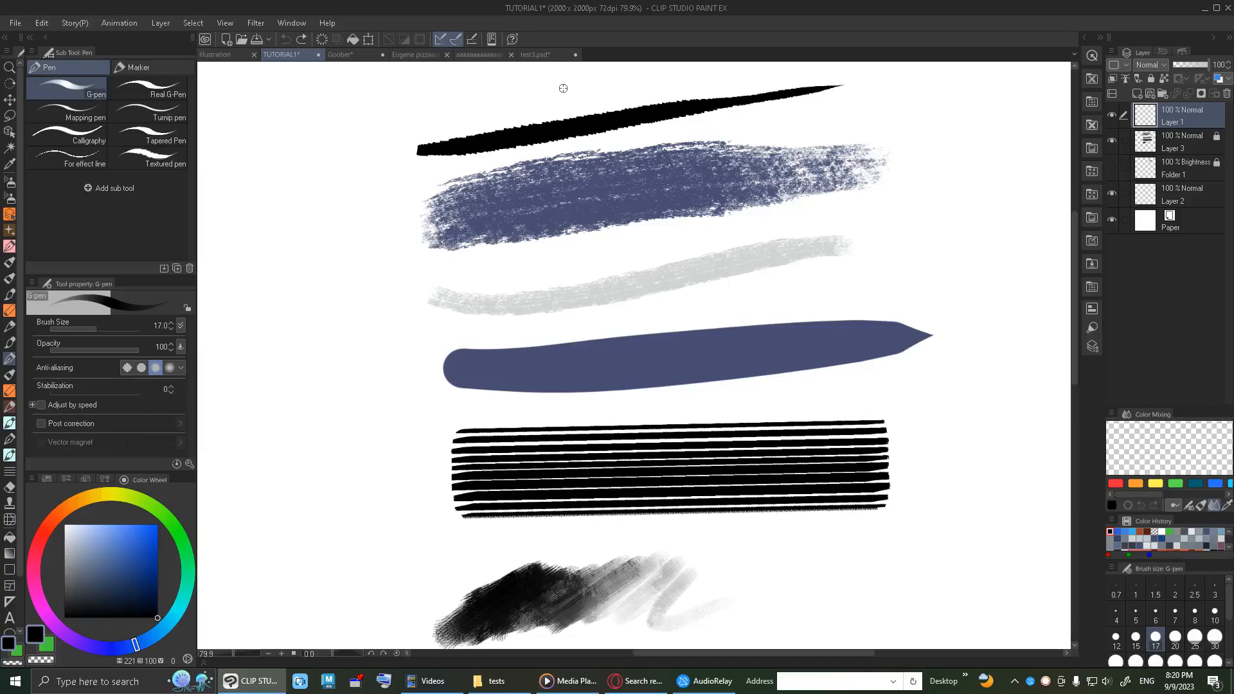
left_click(347, 54)
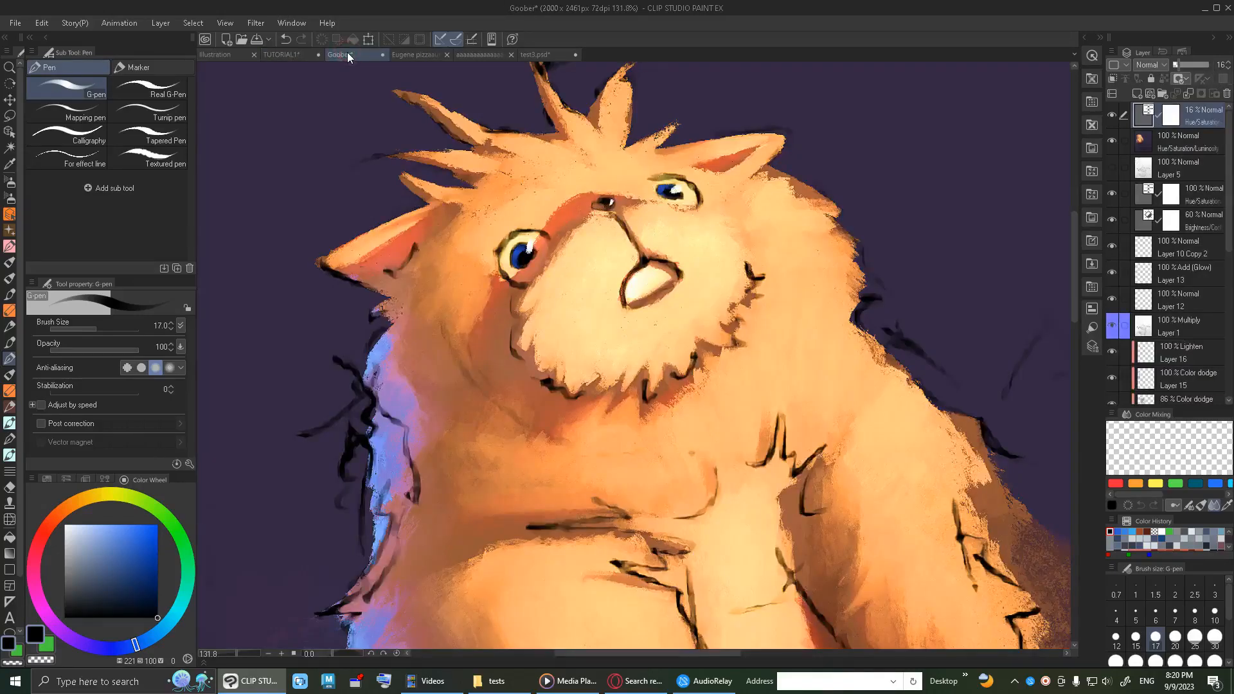
left_click(432, 55)
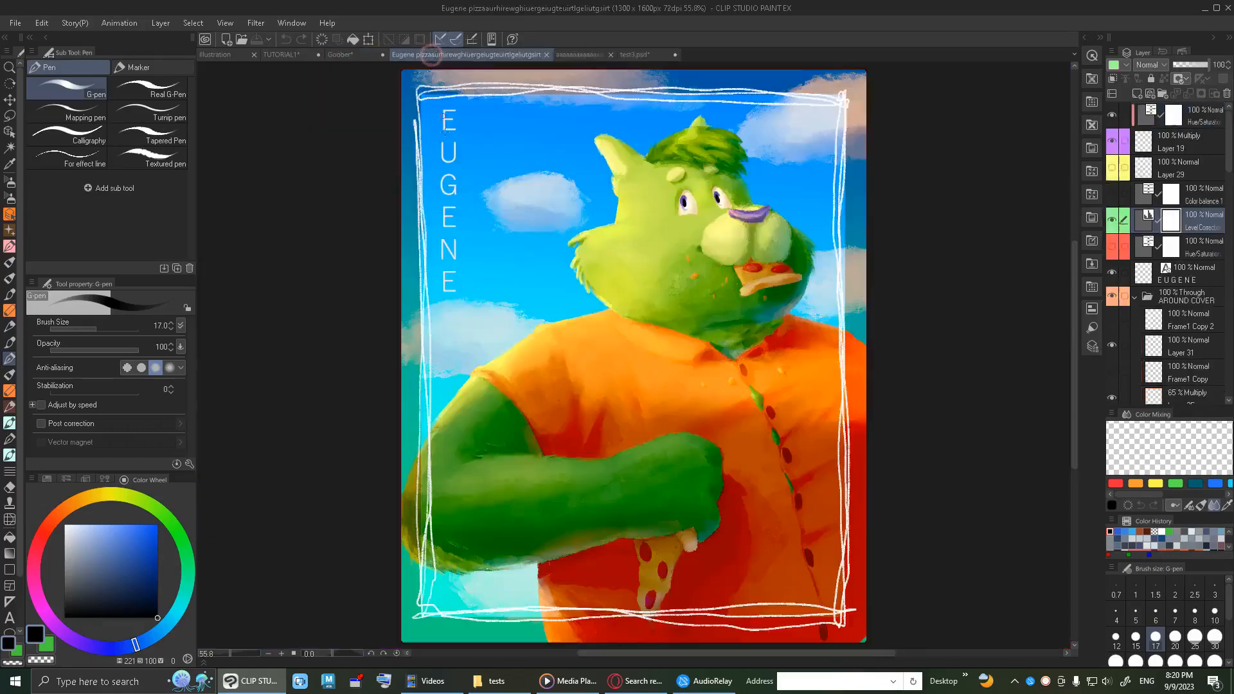
left_click(577, 55)
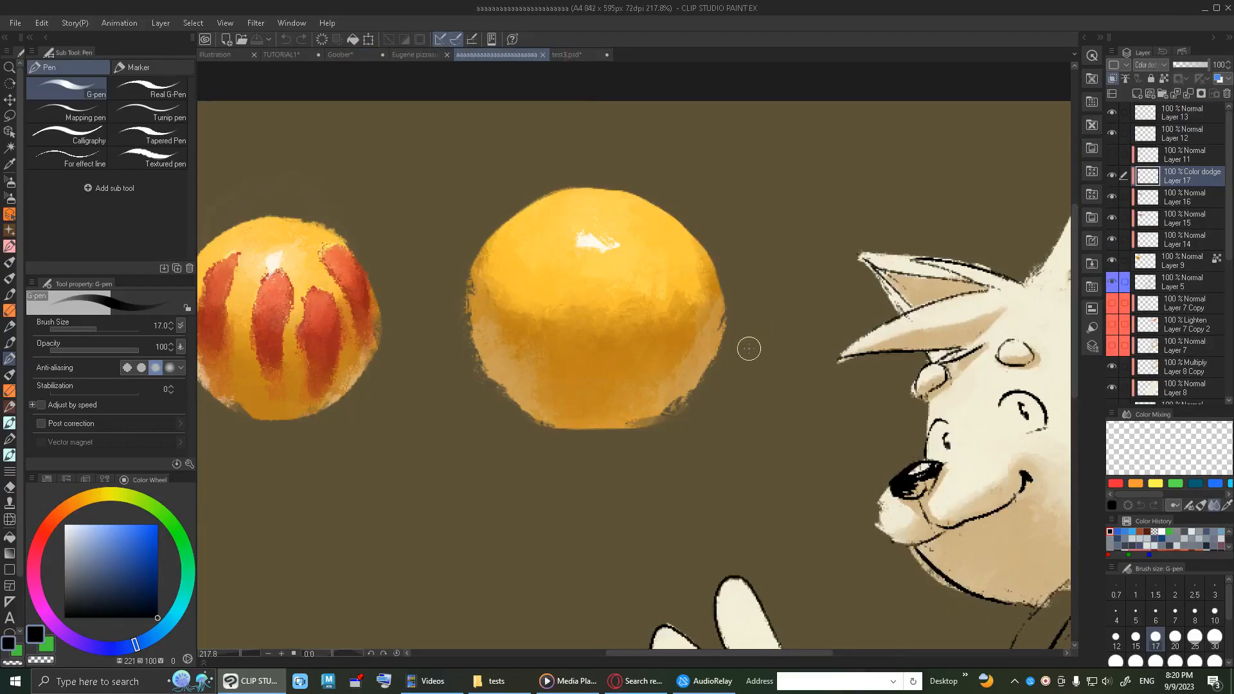
left_click(573, 55)
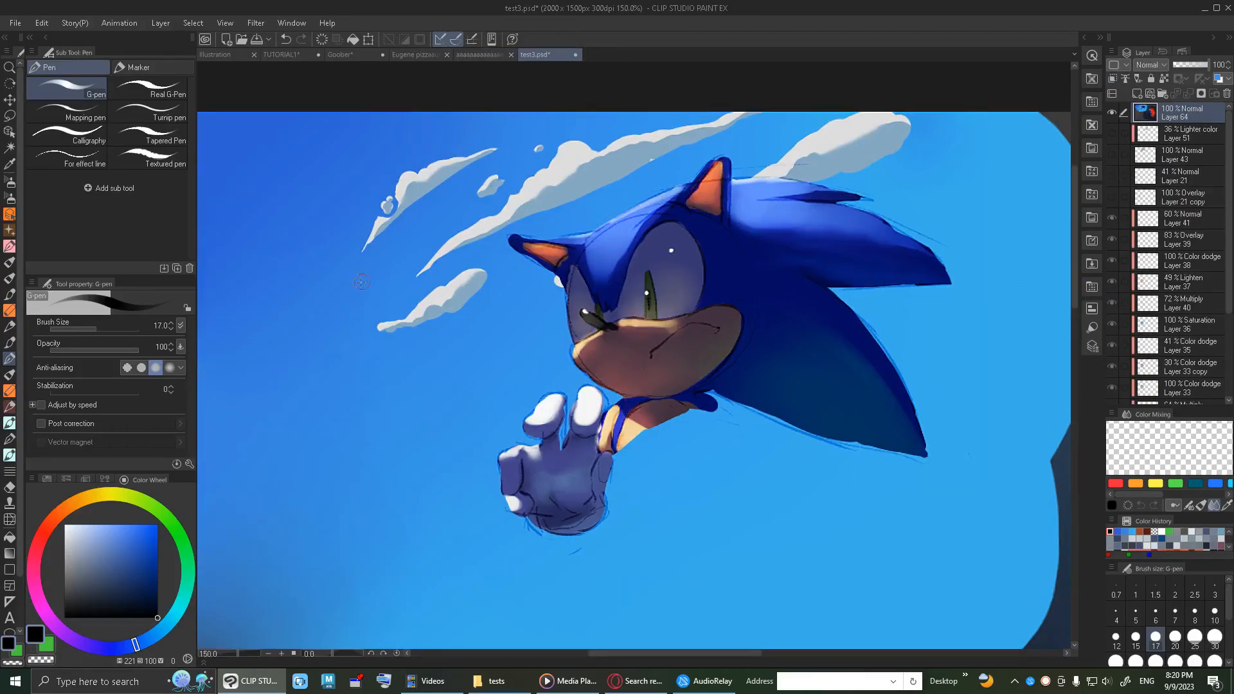
scroll(362, 281, "up", 1)
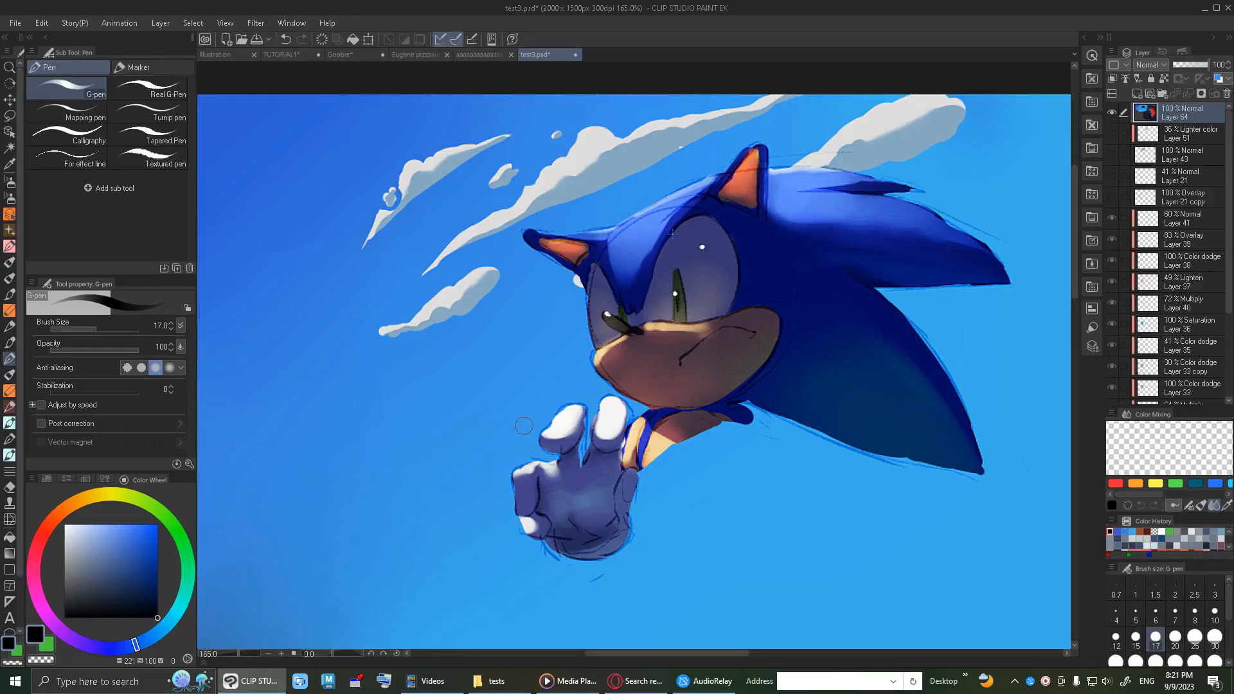
Return to the blank gray Illustration canvas and switch to the Pencil tool group.
left_click(244, 56)
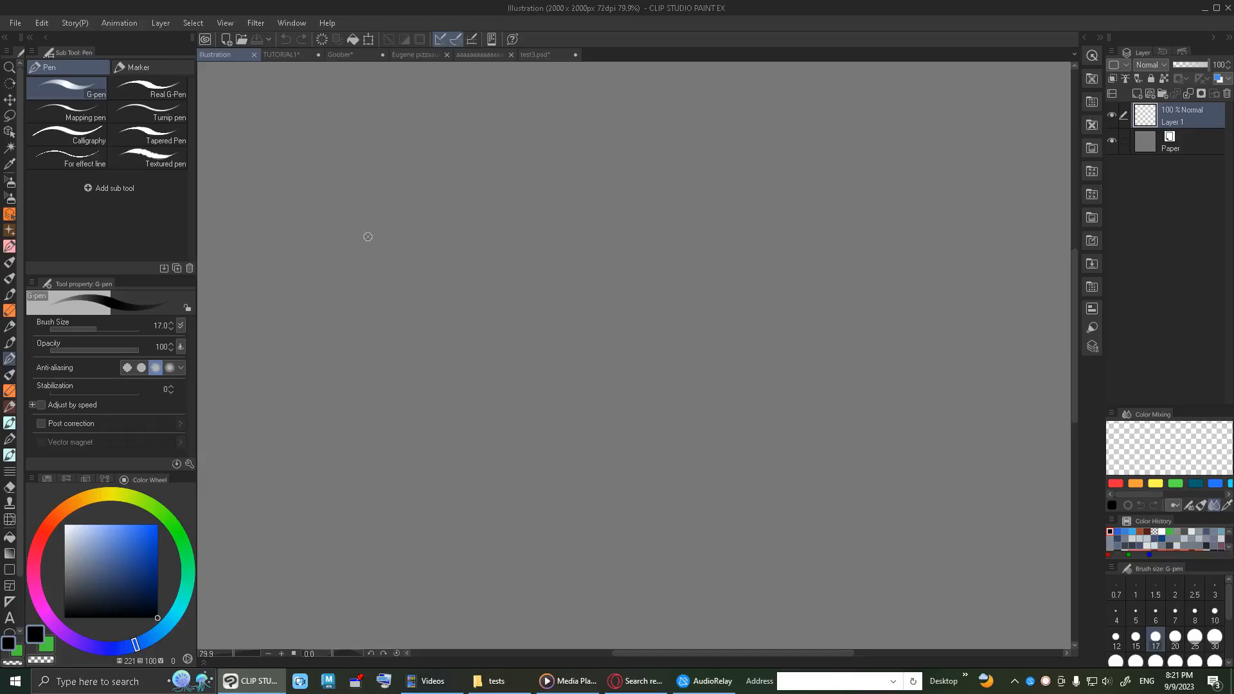
left_click(10, 343)
left_click(10, 326)
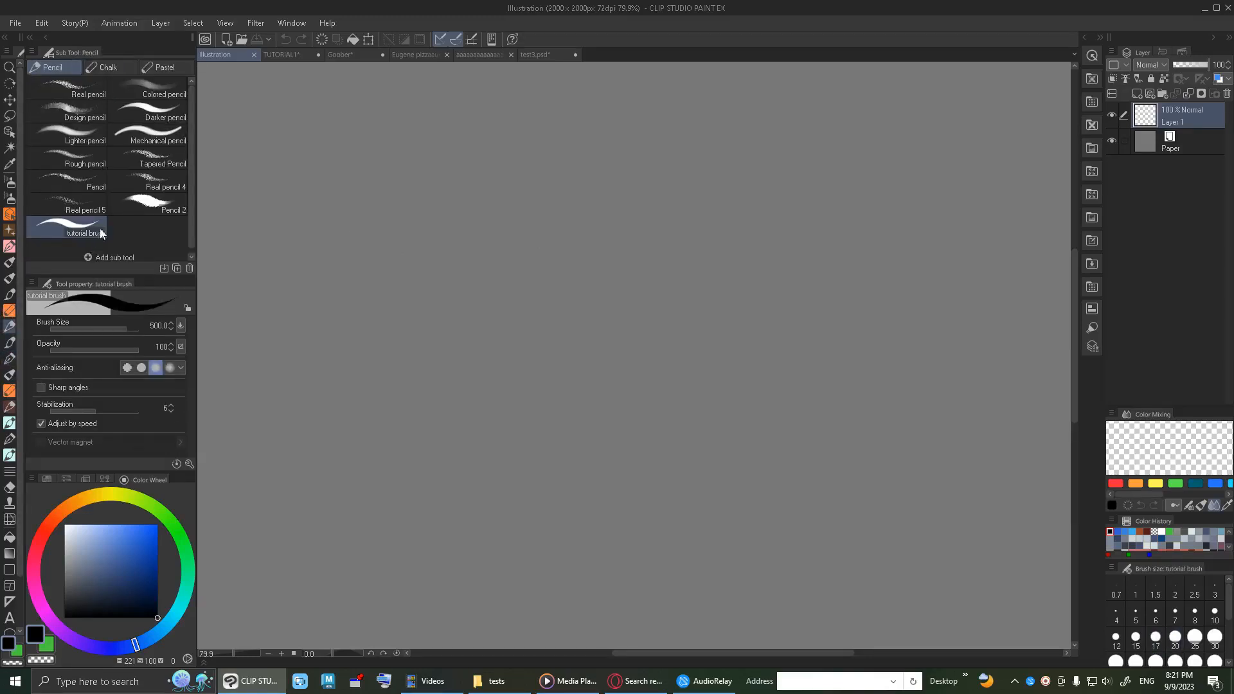
Try a test stroke with the Real pencil 4 and Pencil 2 brushes, undoing each one.
left_click(148, 187)
mouse_move(575, 267)
left_mouse_down()
mouse_move(585, 251)
mouse_move(600, 290)
mouse_move(579, 283)
mouse_move(562, 386)
mouse_move(556, 395)
mouse_move(532, 380)
mouse_move(510, 414)
left_mouse_up()
key("ctrl+z")
left_click(126, 199)
mouse_move(411, 226)
left_mouse_down()
mouse_move(427, 336)
mouse_move(469, 320)
mouse_move(467, 178)
left_mouse_up()
key("ctrl+z")
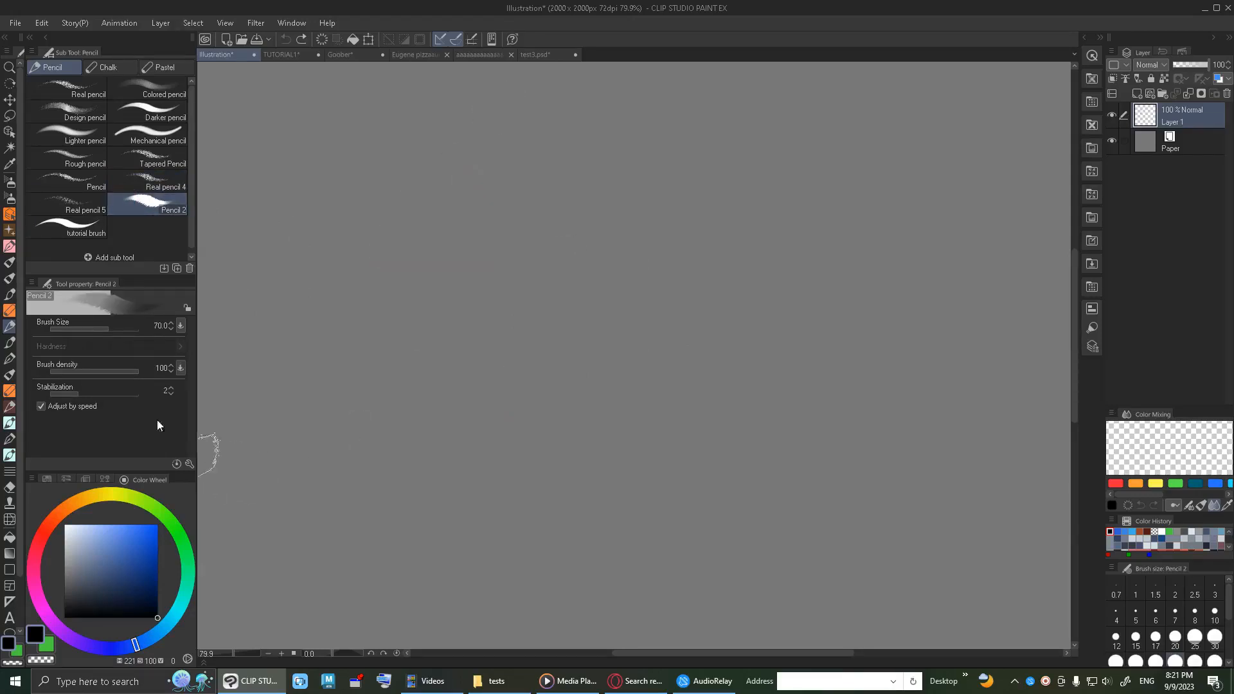
Start a new custom sub tool in the Pencil group and name it Tutorial brush2.
right_click(77, 94)
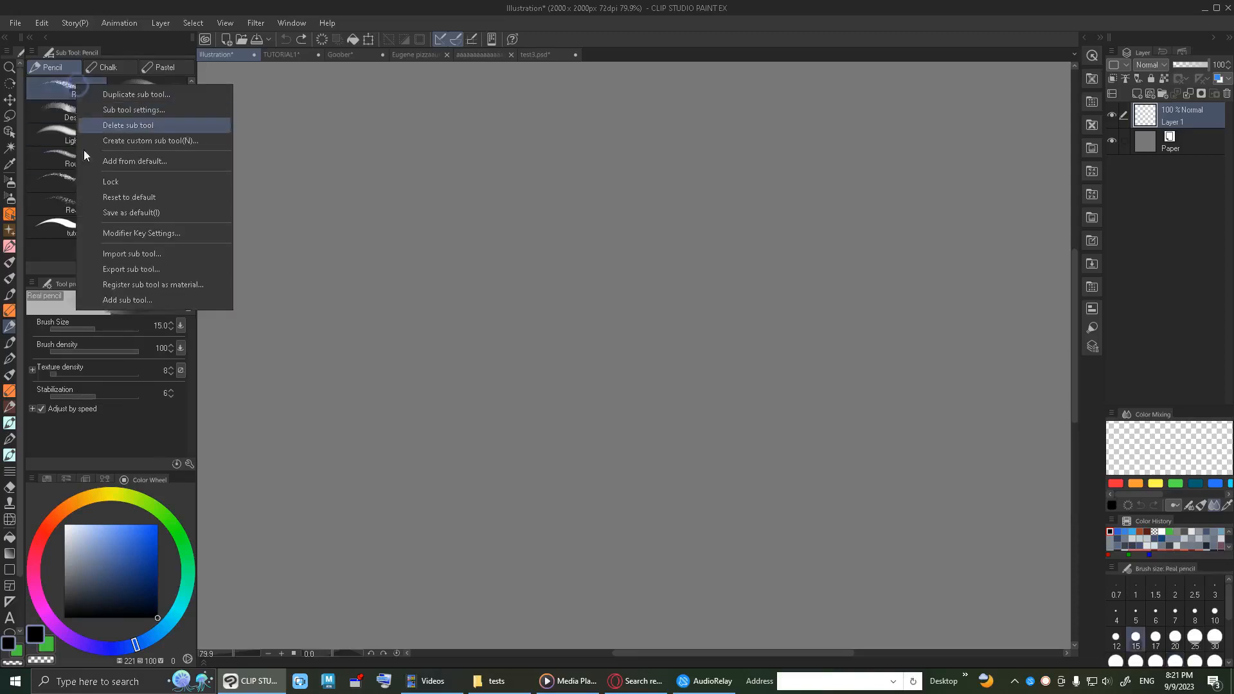
left_click(66, 80)
right_click(82, 84)
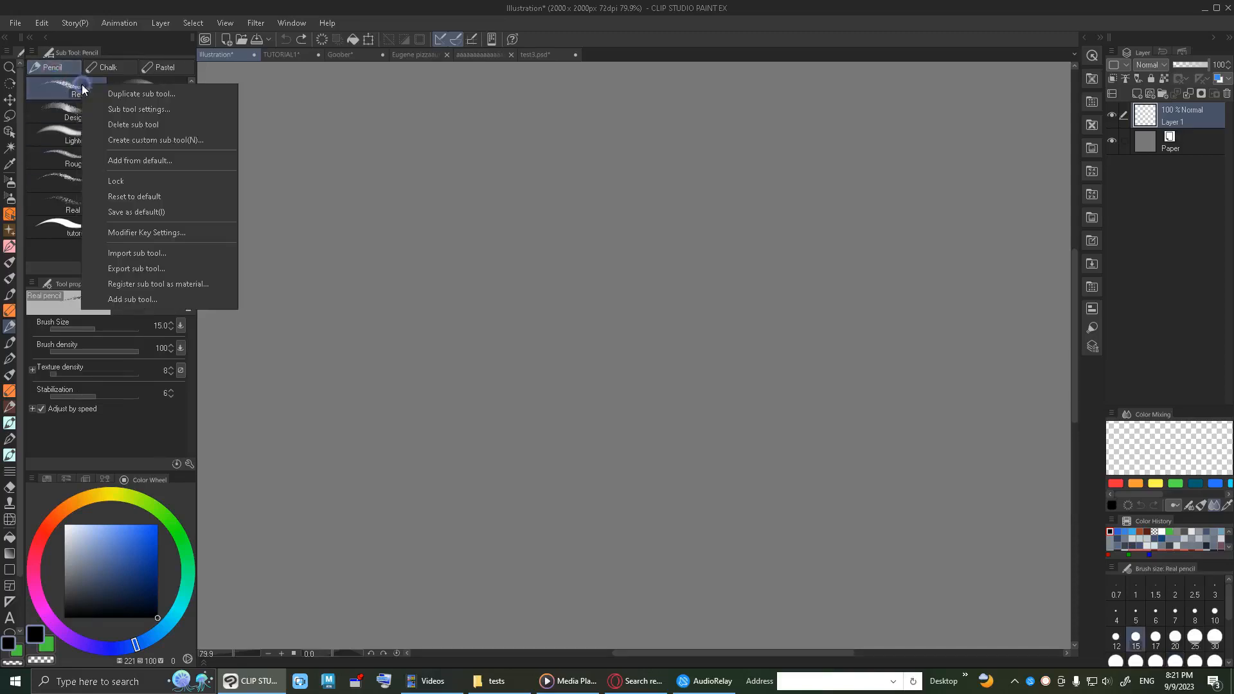
left_click(139, 142)
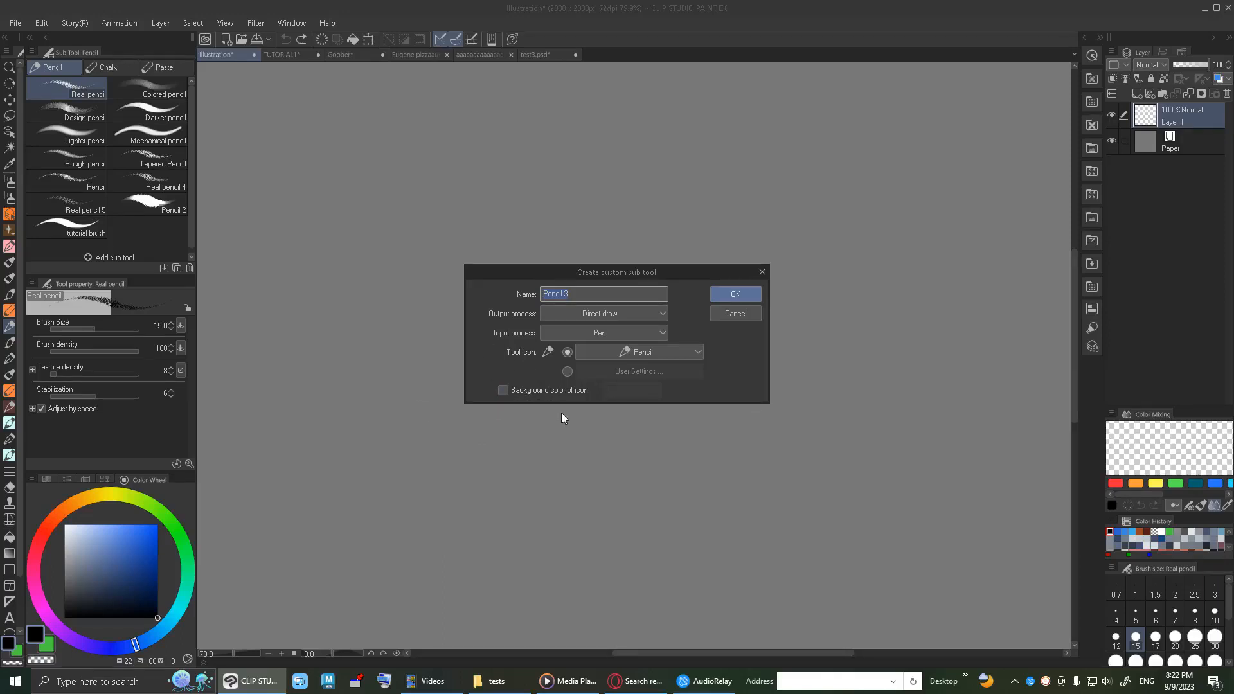
left_click(476, 280)
type("Tutorial brush2")
Set the new sub tool's output process to Direct draw and its input process to Pen.
left_click(561, 315)
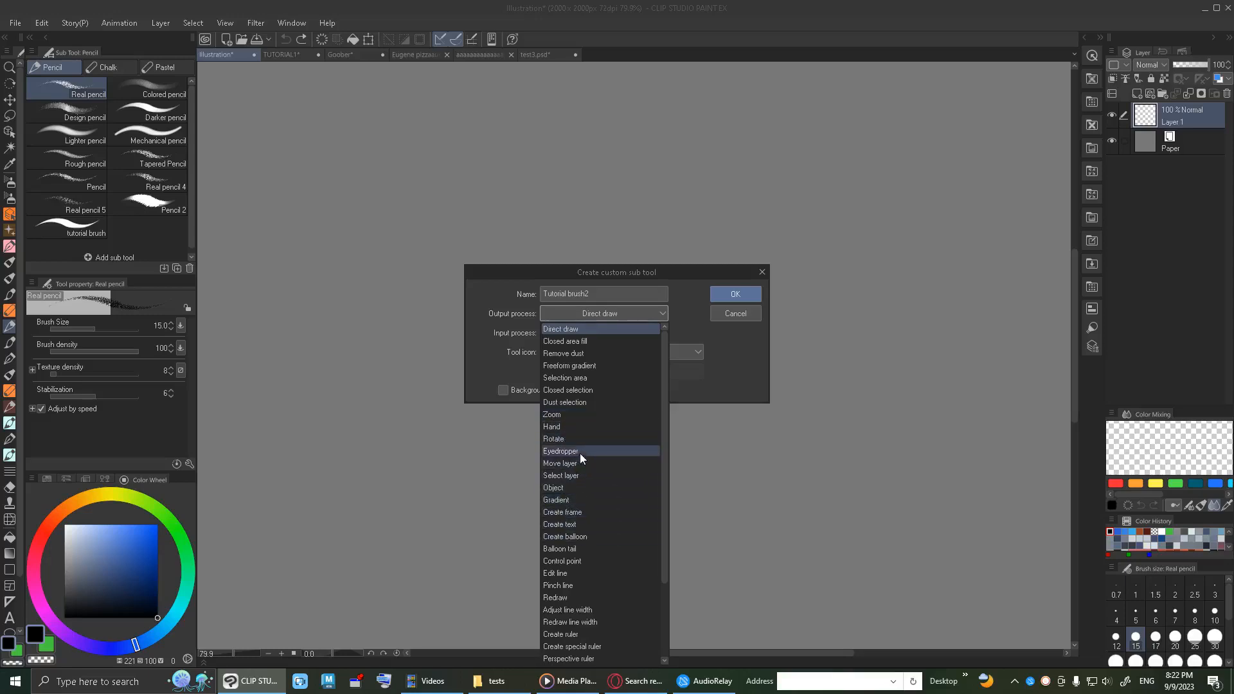
left_click(752, 353)
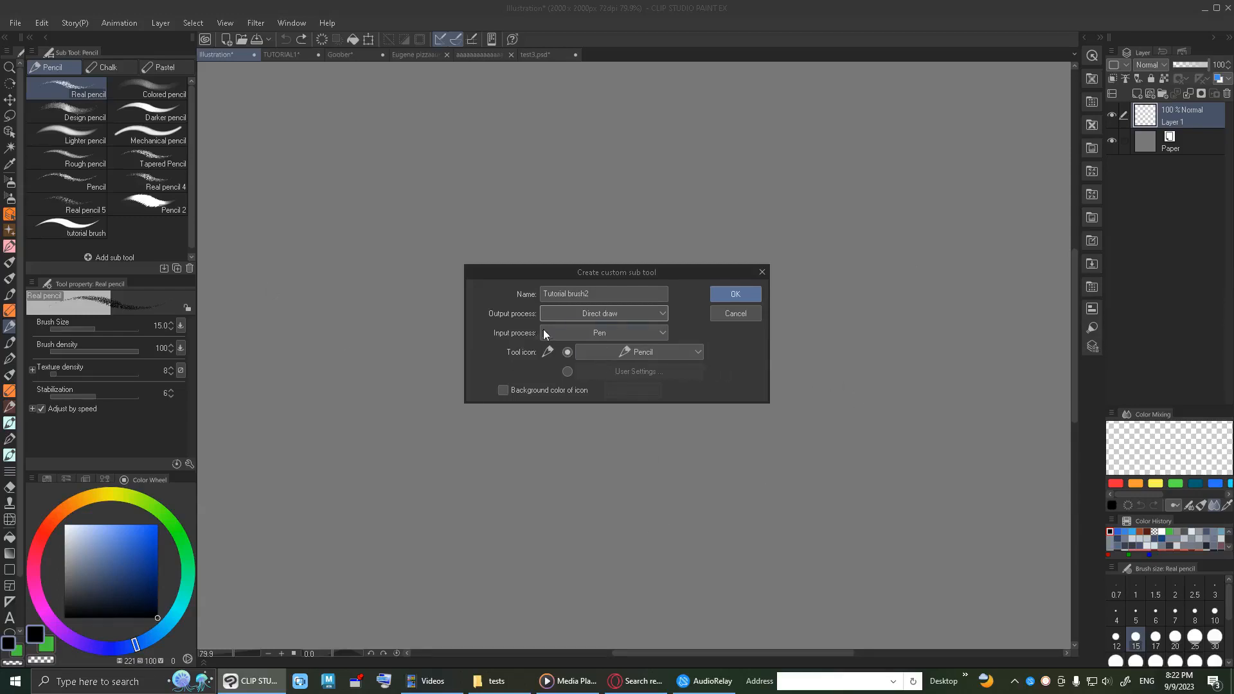
left_click(575, 326)
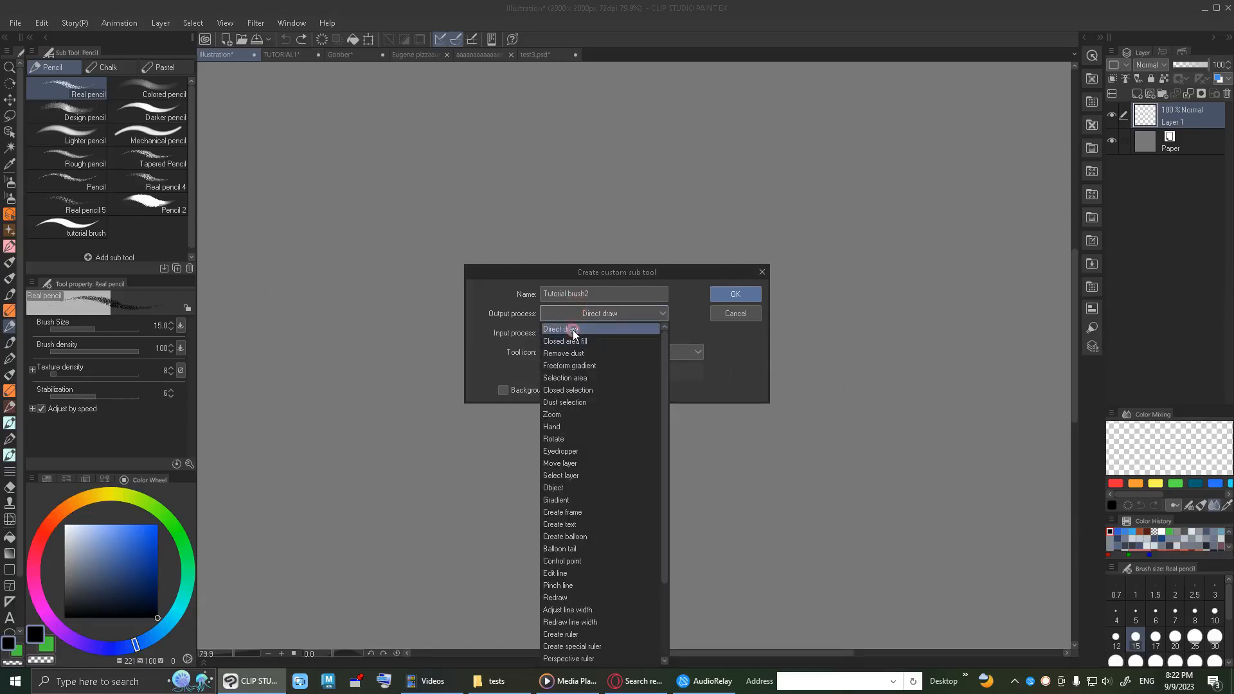
left_click(573, 330)
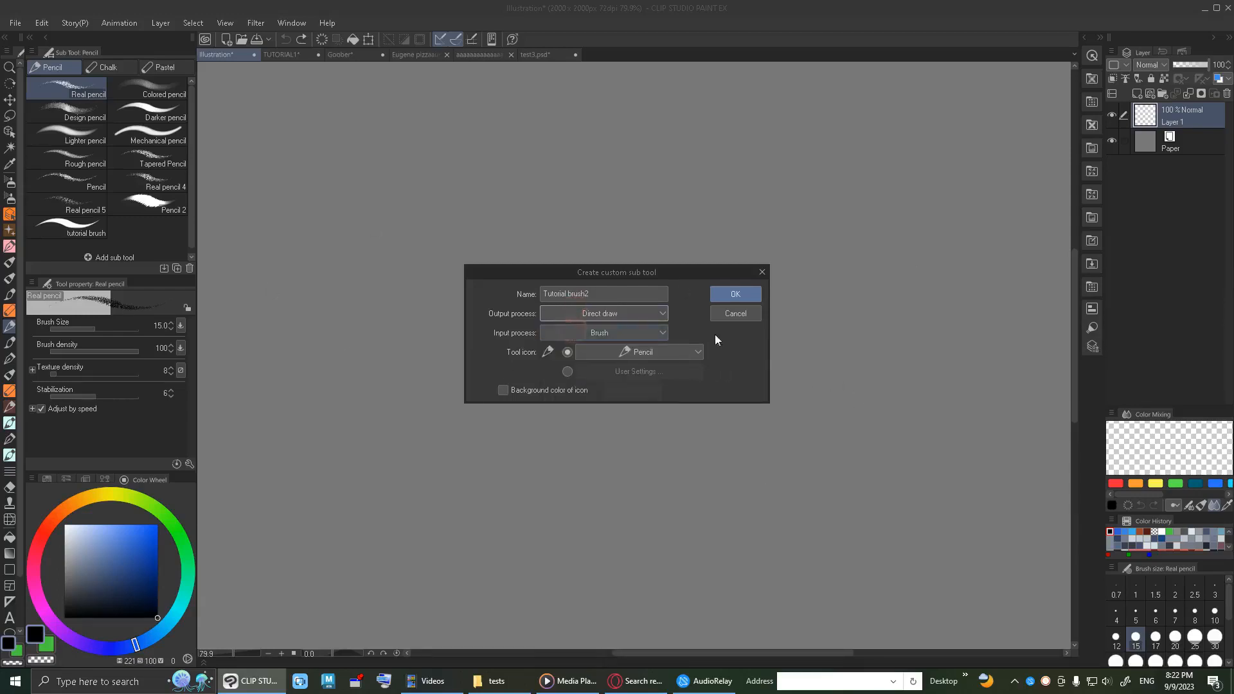
left_click(650, 333)
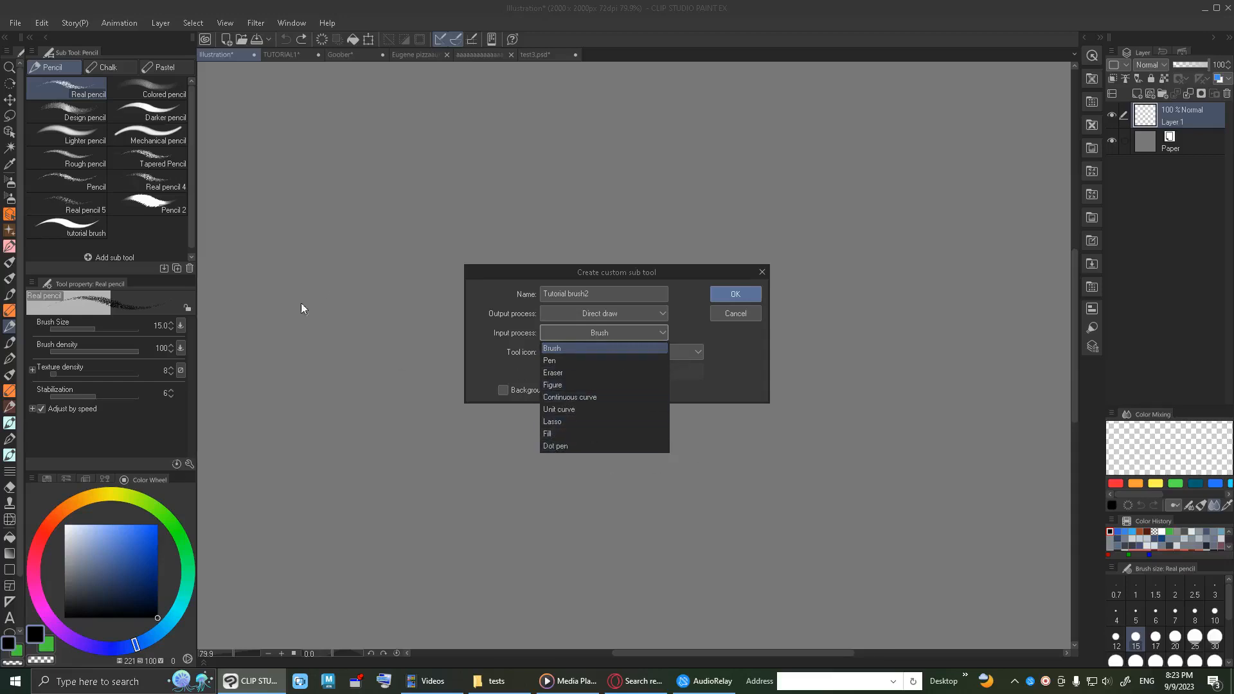
left_click(719, 353)
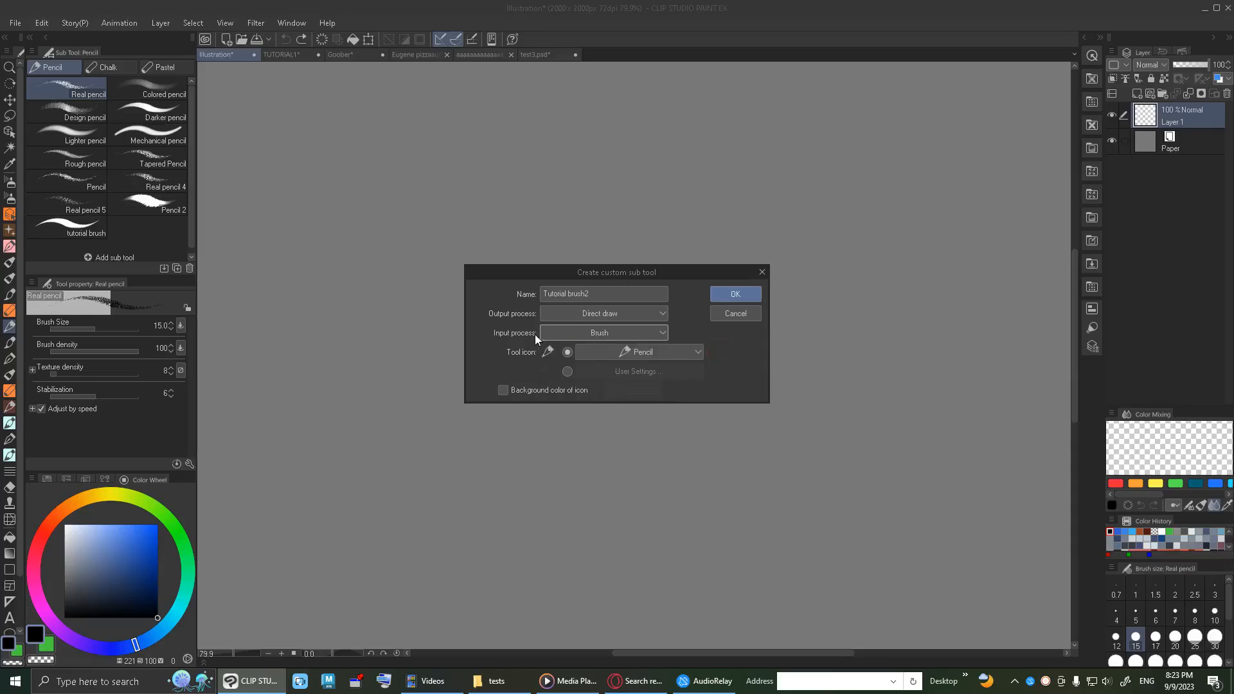
left_click(553, 333)
left_click(565, 361)
Review the tool icon and icon background options, keep the plain Pencil icon, and create the sub tool.
left_click(615, 352)
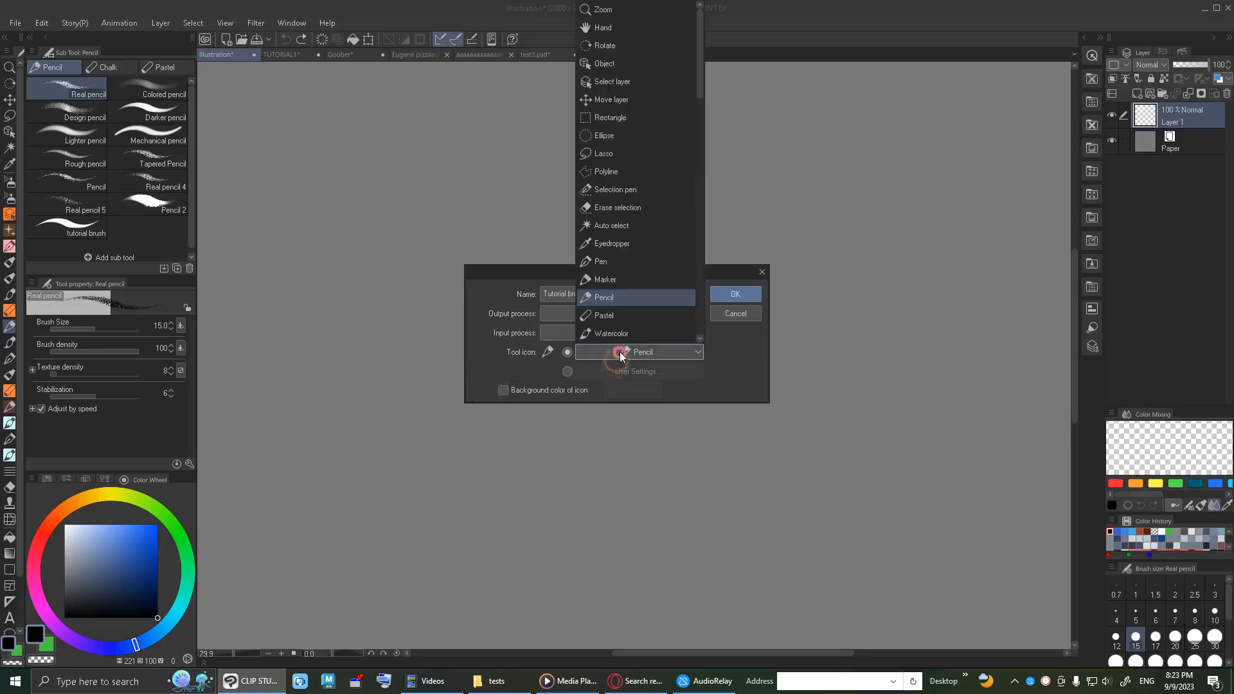
left_click(612, 353)
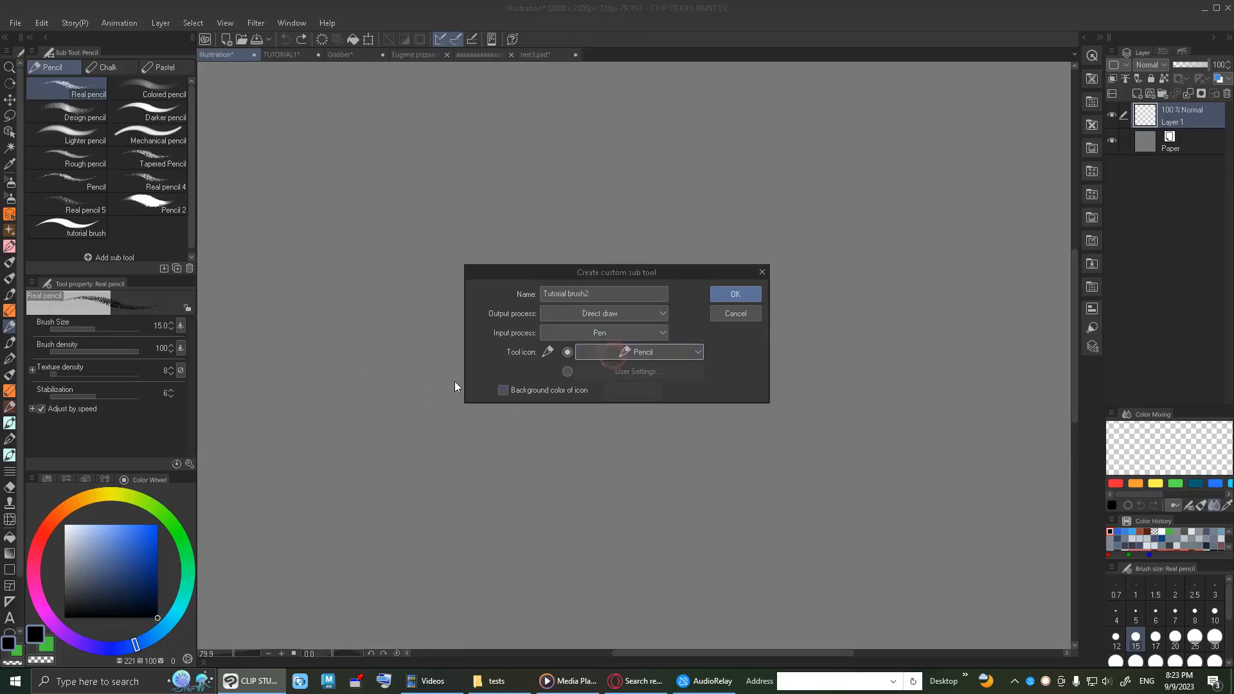
left_click(589, 352)
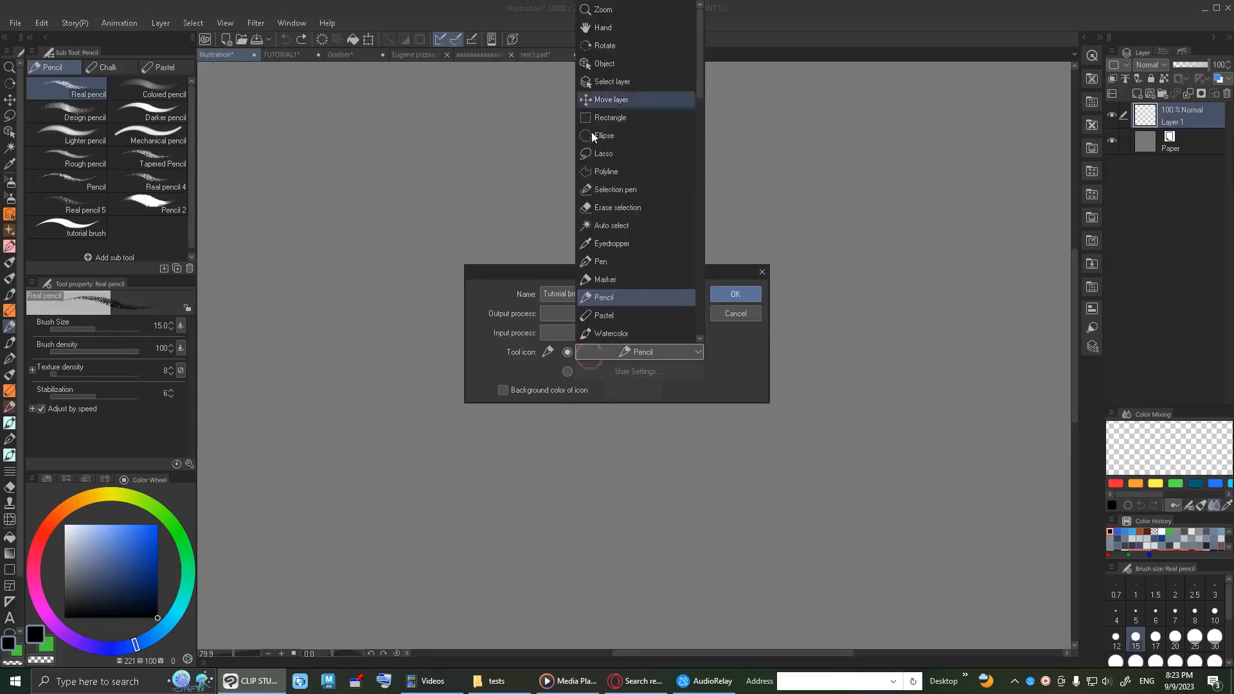
left_click(587, 356)
left_click(568, 373)
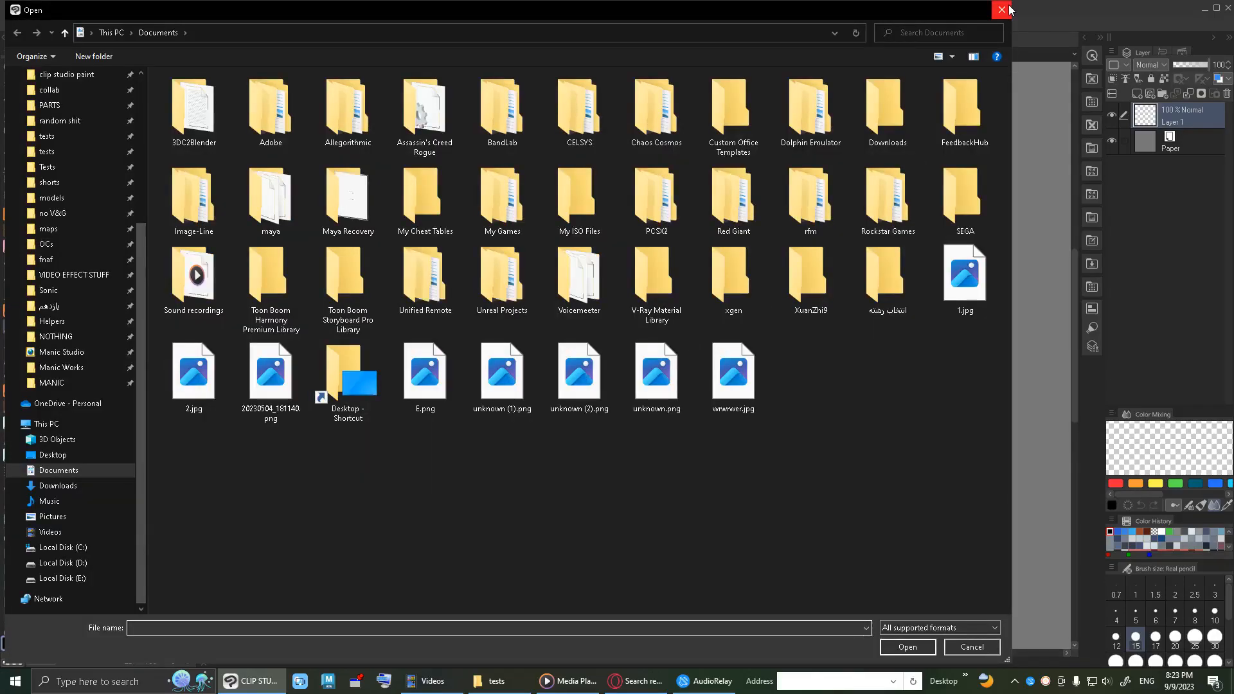
left_click(1007, 8)
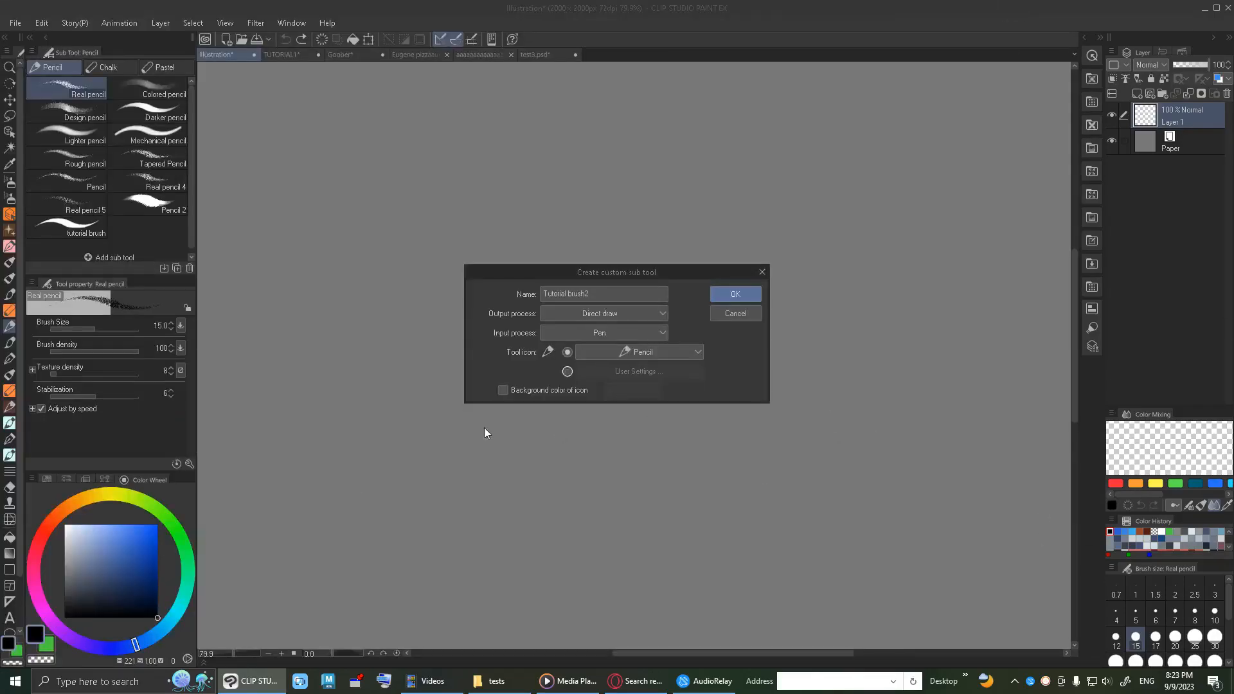
left_click(522, 389)
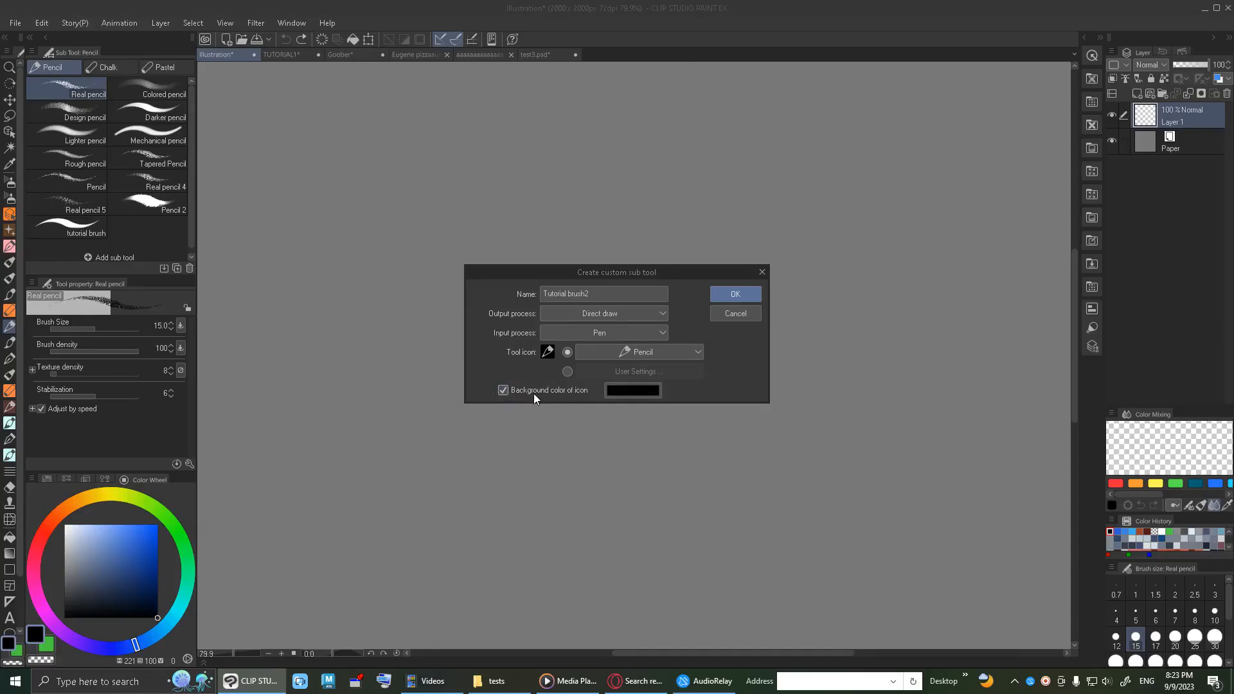
left_click(533, 391)
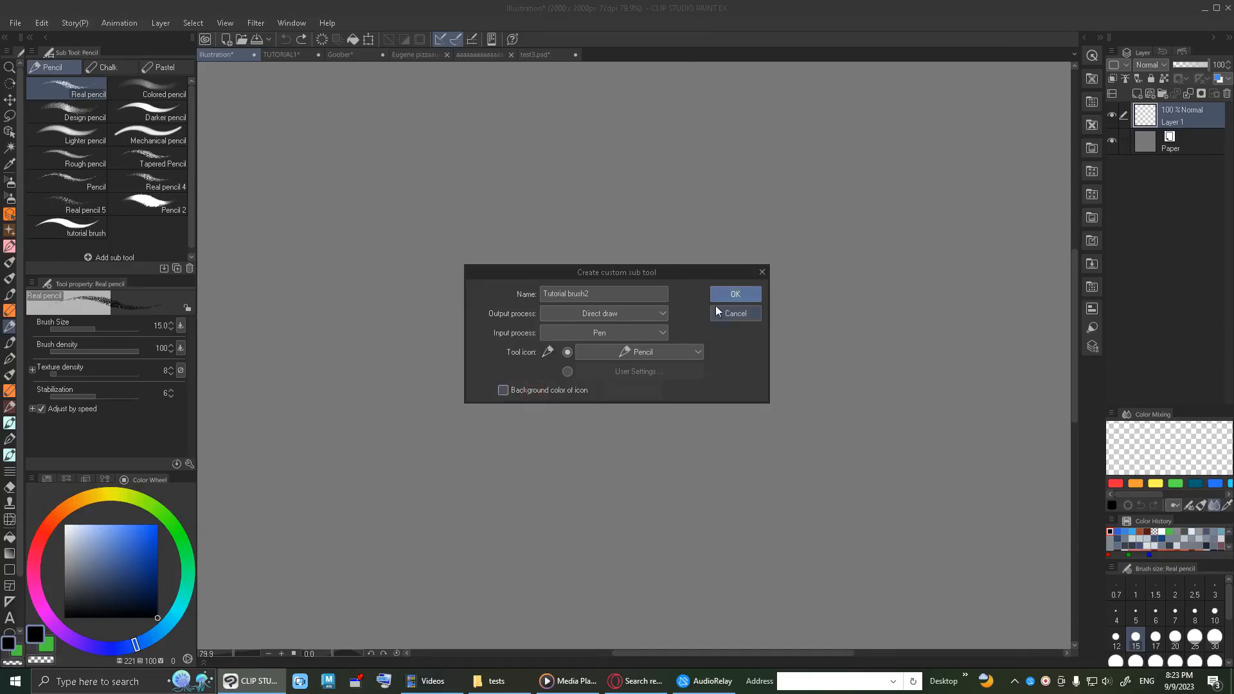
left_click(731, 289)
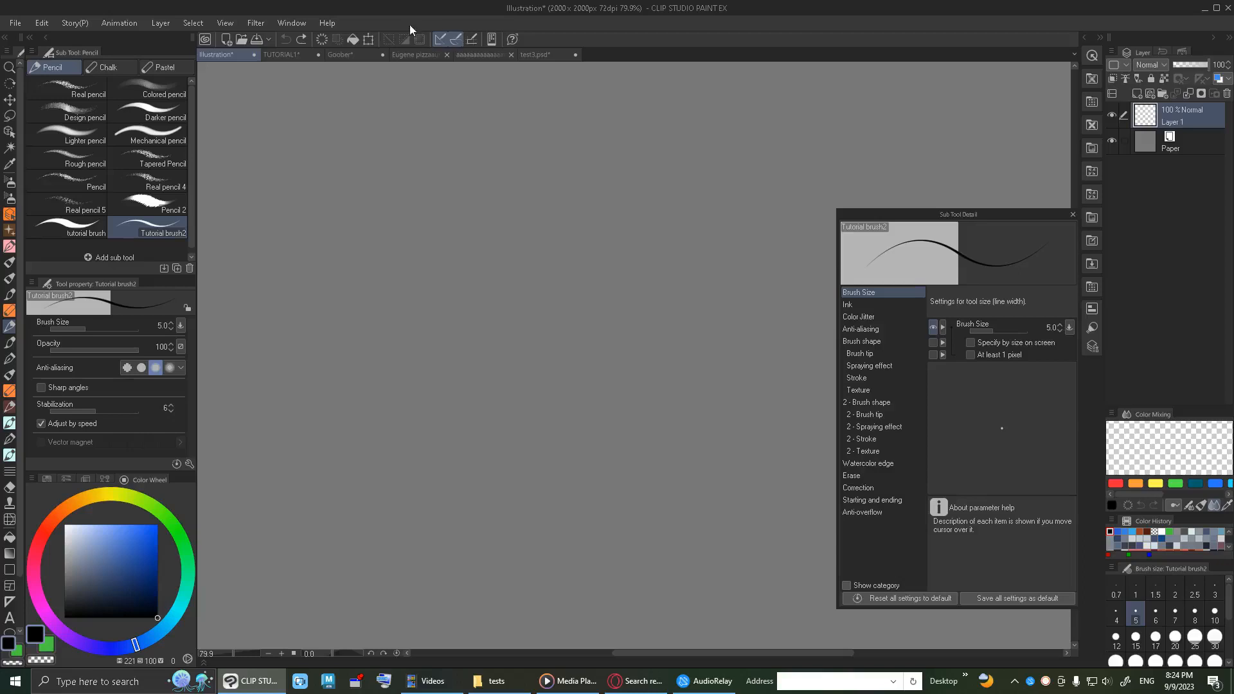
Find the Sub Tool Detail entry among the available palettes, close that palette and reopen it for Tutorial brush2.
left_click(290, 23)
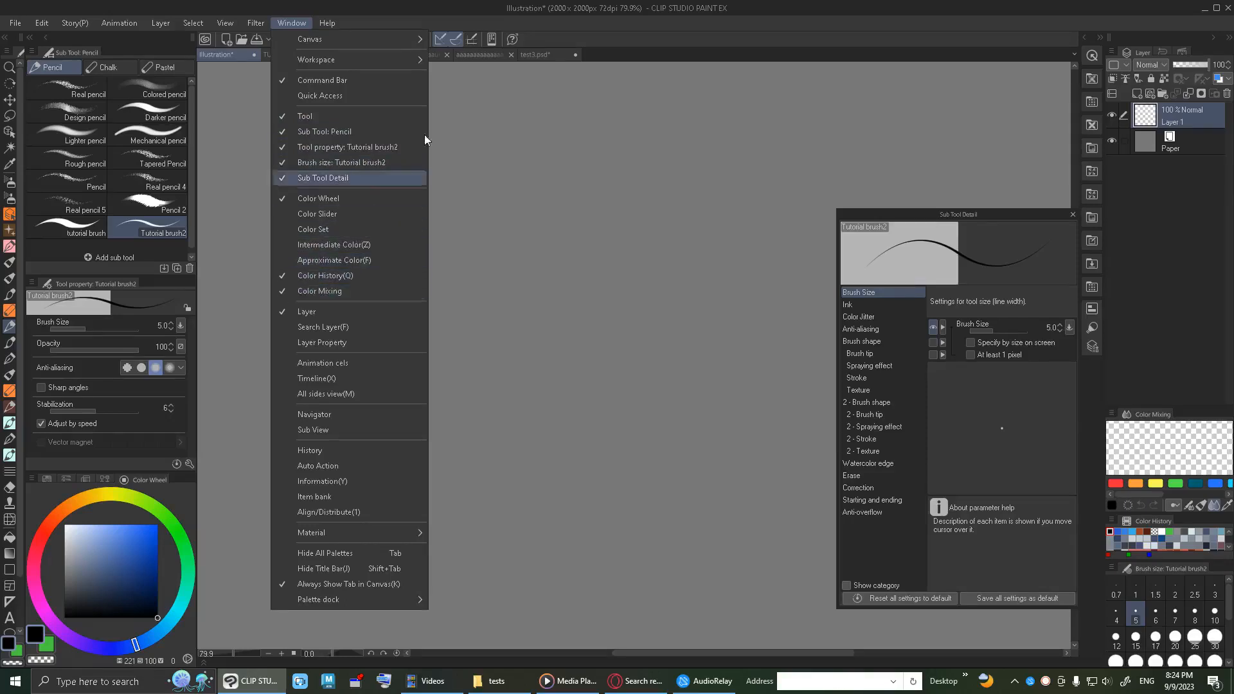
left_click(488, 40)
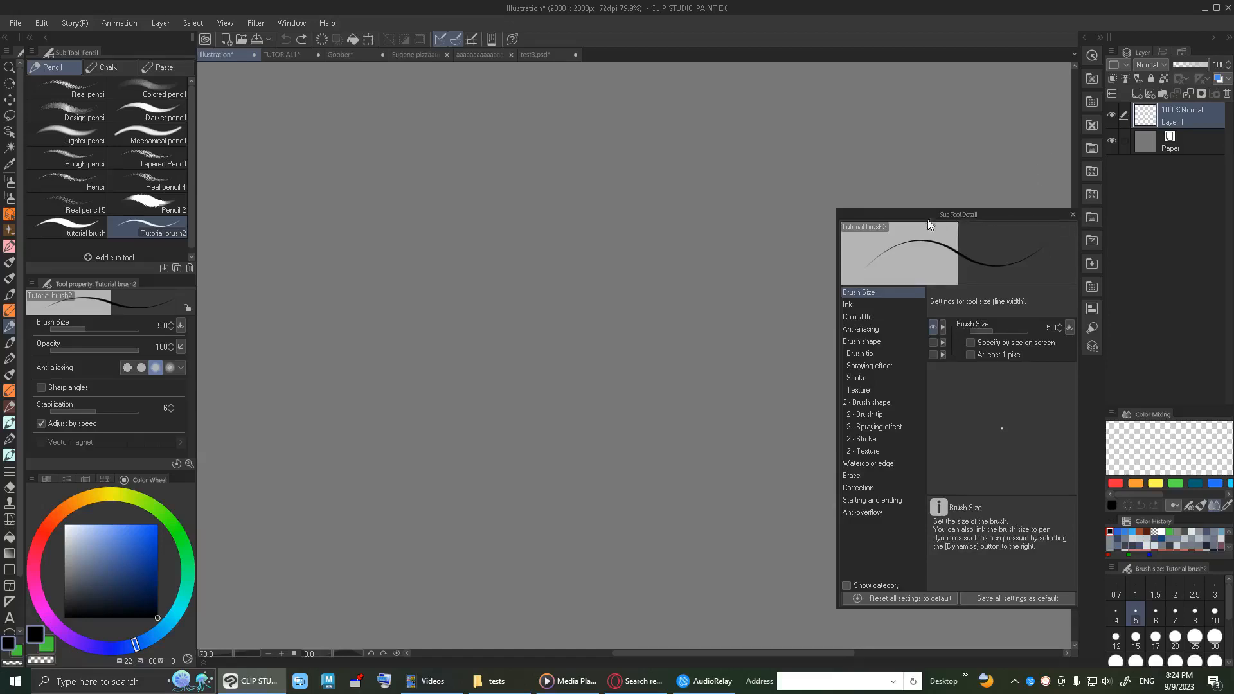
left_click(1073, 215)
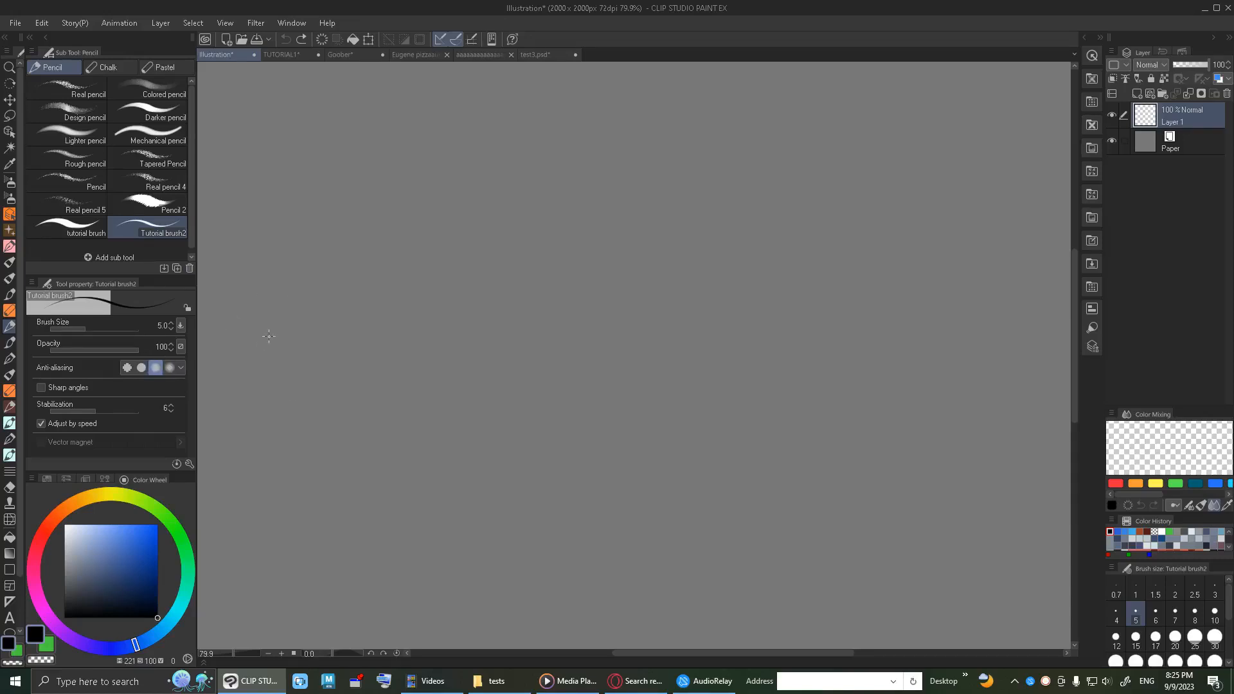
left_click(189, 464)
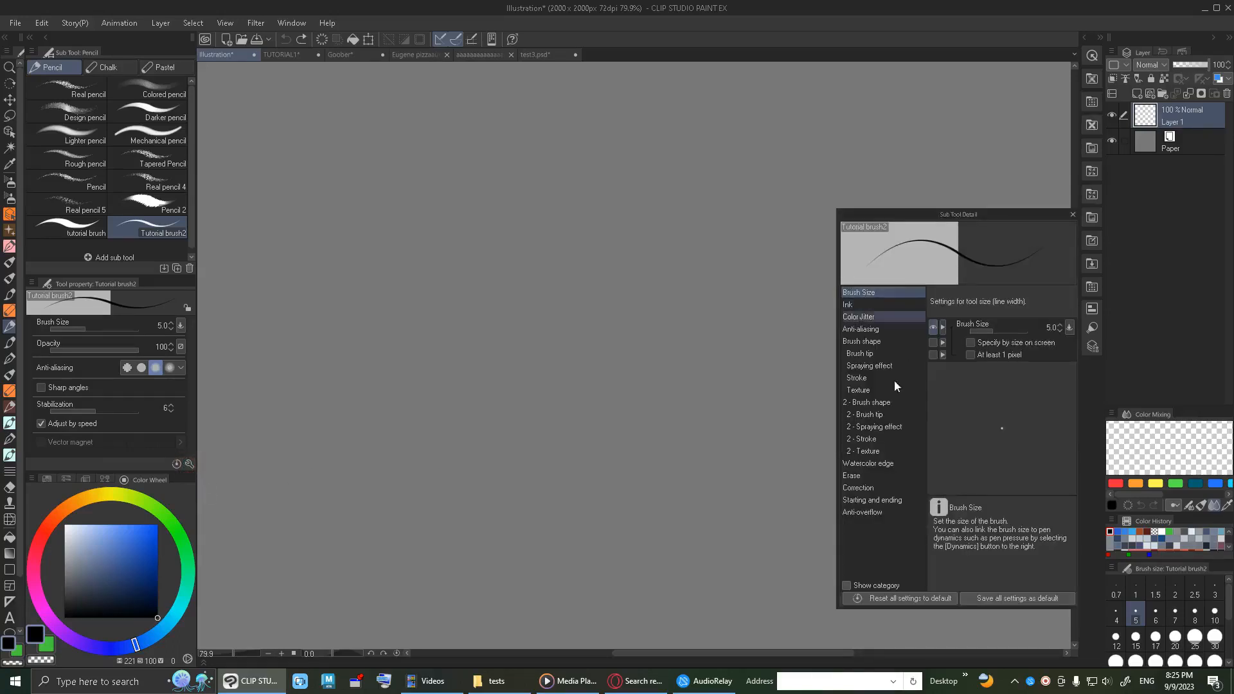
Look through the Ink, Color Jitter, Spraying effect and 2 - Brush shape categories of the brush's detailed settings.
left_click(873, 305)
left_click(885, 316)
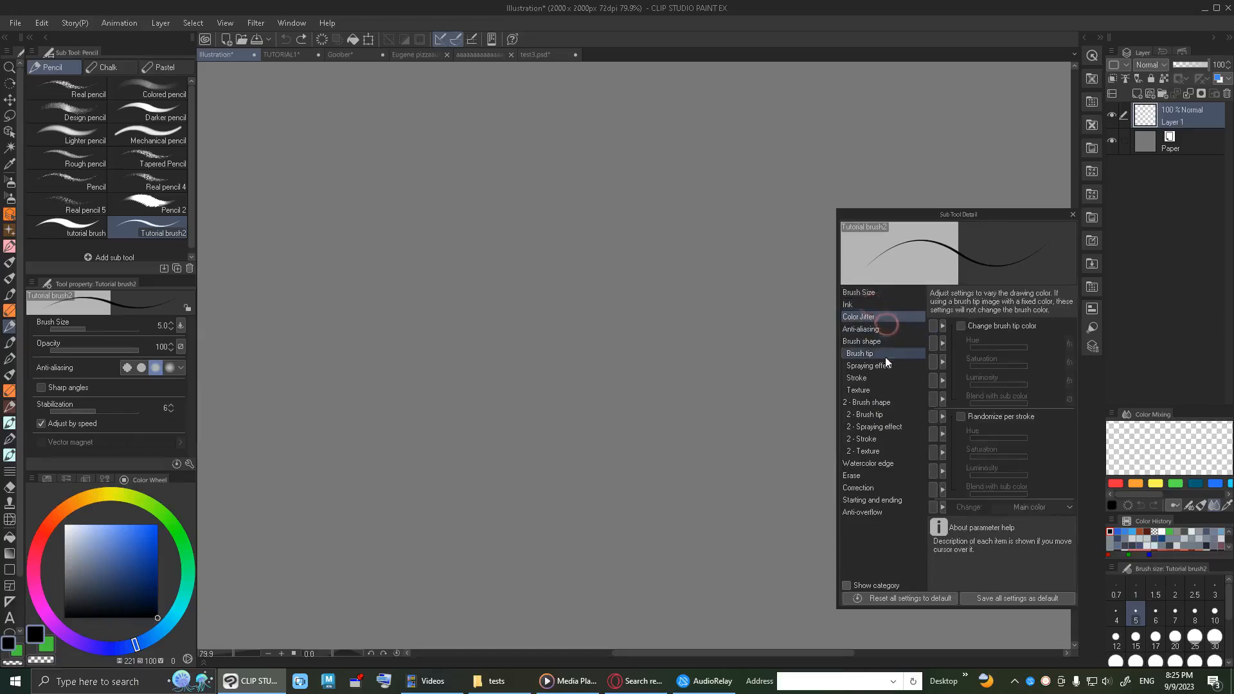
left_click(888, 369)
left_click(884, 403)
left_click(877, 302)
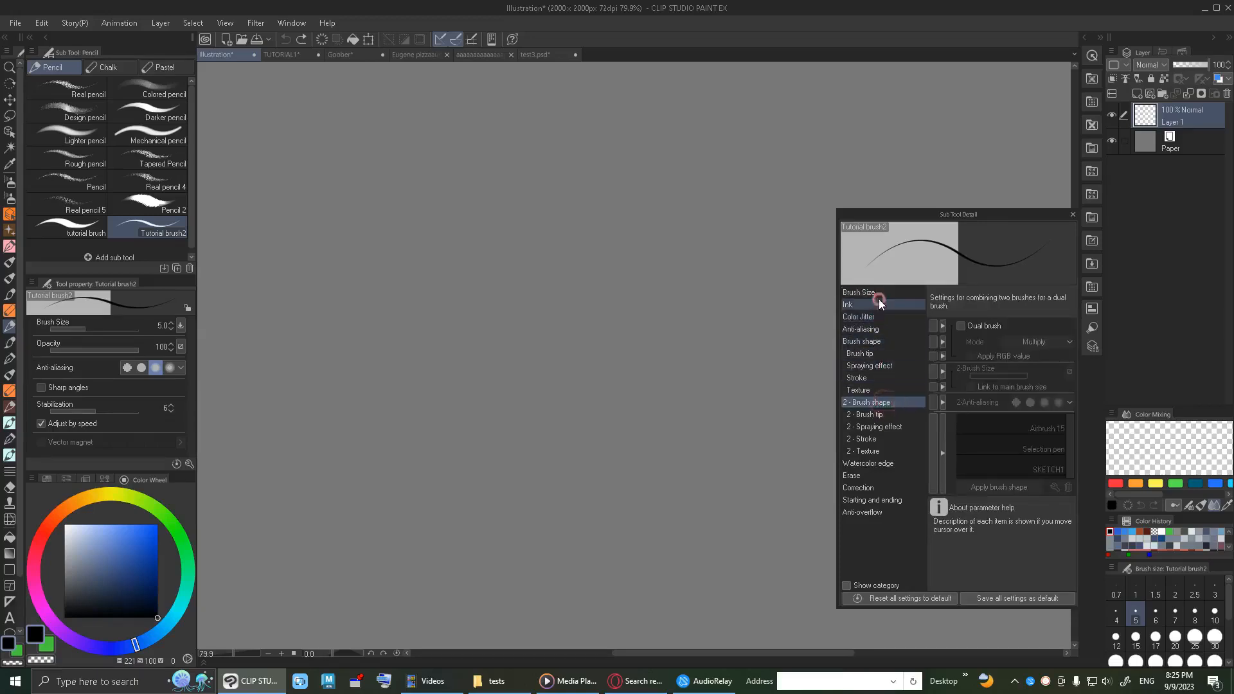
Show the Brush Size settings and set the size of Tutorial brush2 to 30.
left_click(882, 293)
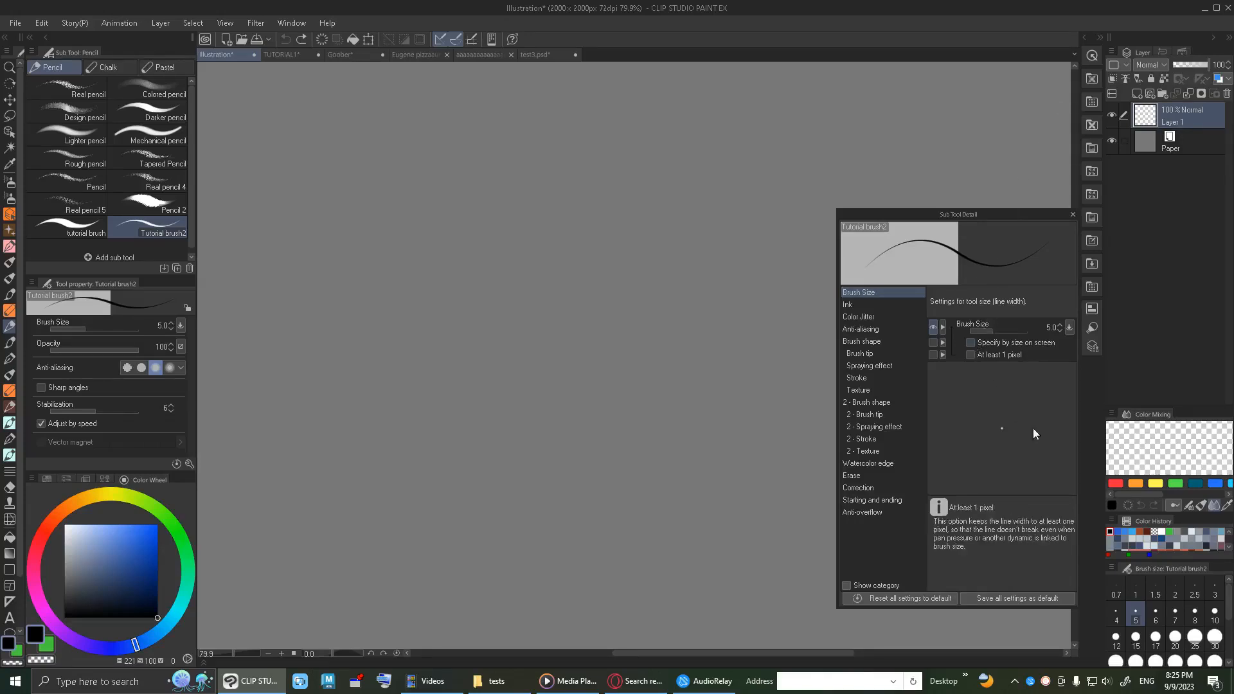
left_click(1195, 637)
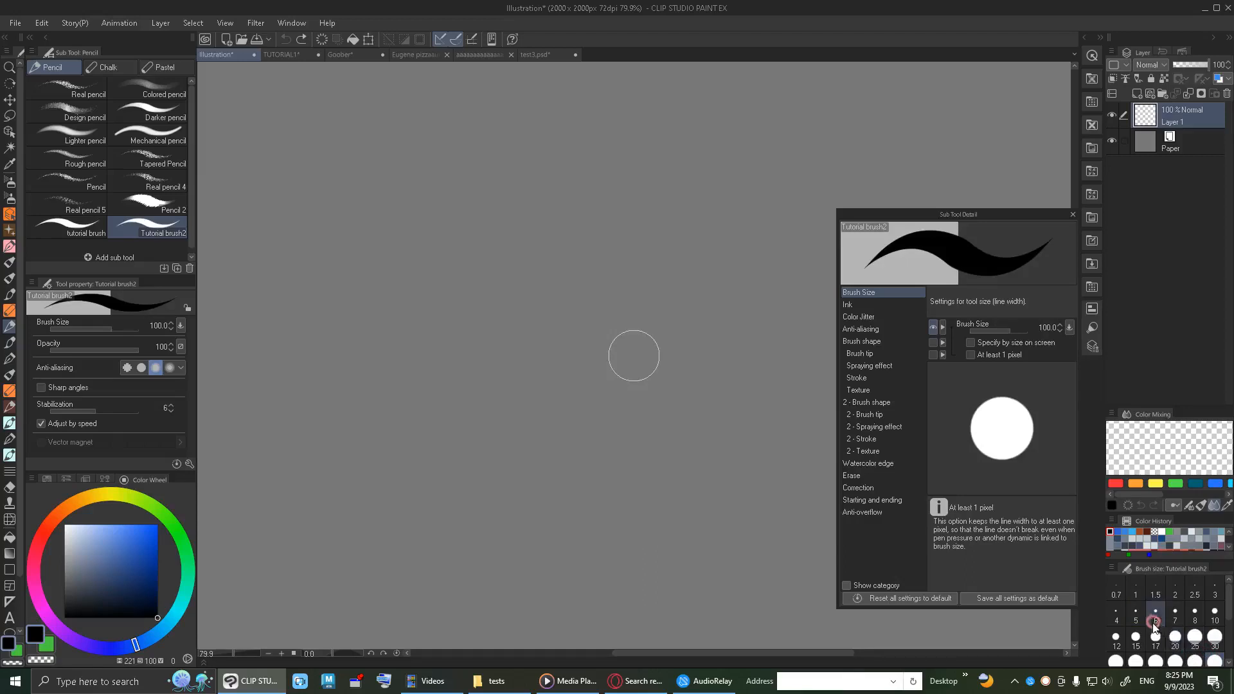
left_click(1215, 638)
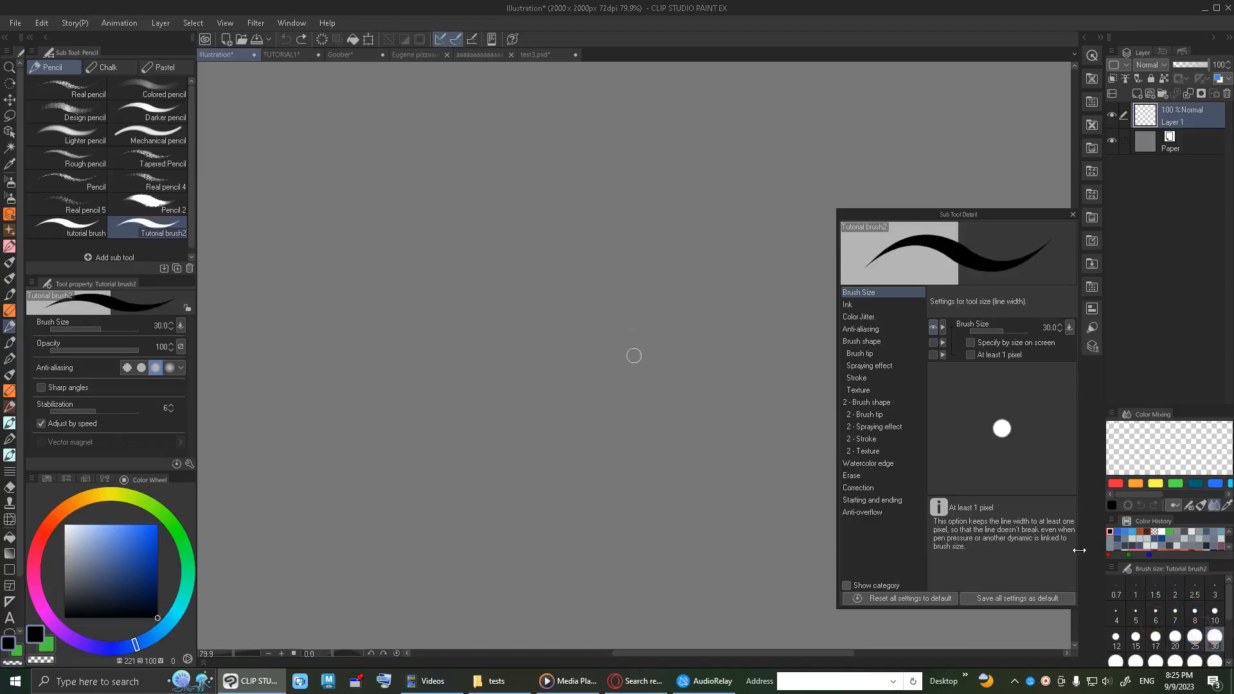
Set the brush size of Tutorial brush2 to 177.7, paint trial strokes on the canvas and undo them.
left_click_drag(994, 328, 1012, 323)
mouse_move(670, 240)
left_mouse_down()
mouse_move(358, 242)
mouse_move(698, 443)
left_mouse_up()
left_click_drag(760, 322, 735, 373)
key("ctrl+z")
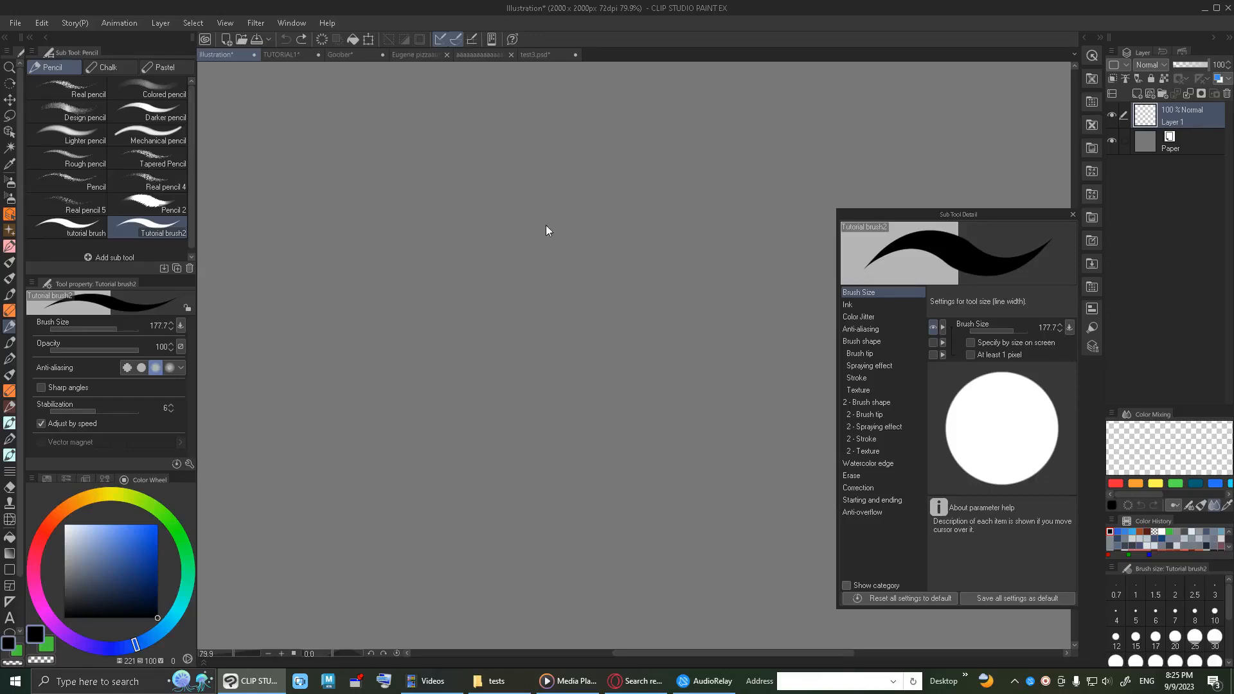
Paint a long vertical test stroke down the right part of the canvas at about 24.5% zoom.
scroll(578, 261, "down", 3)
scroll(577, 261, "up", 1)
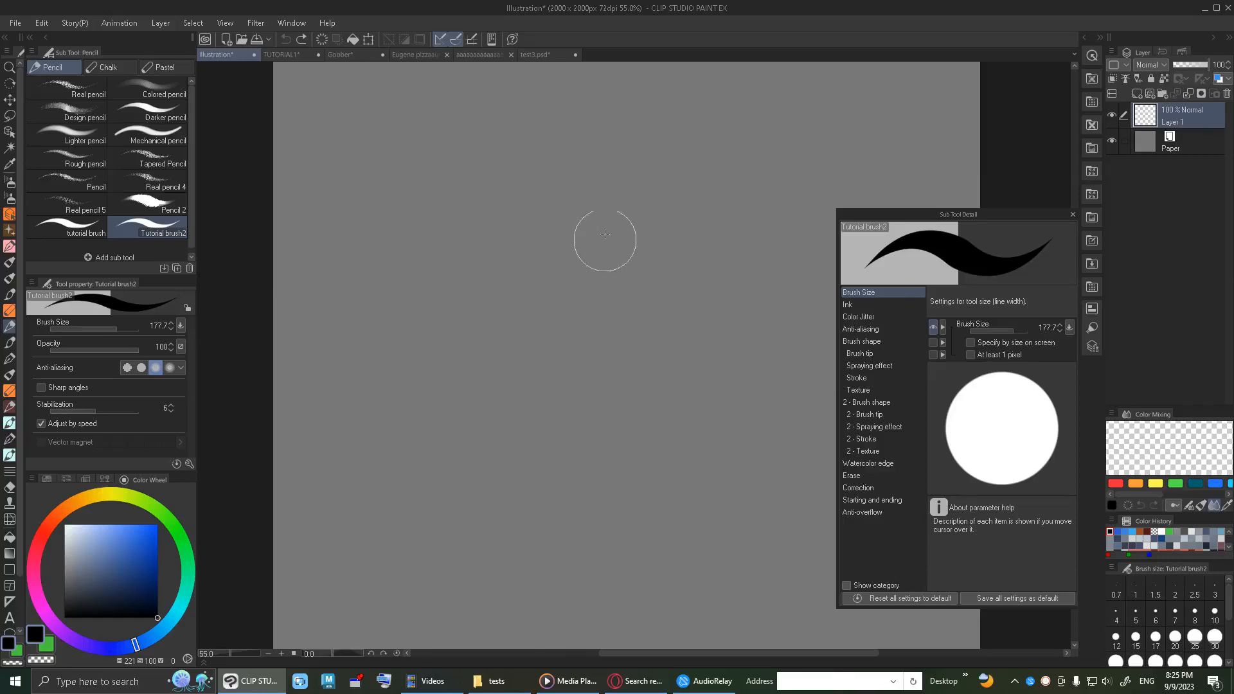
scroll(602, 251, "down", 4)
scroll(651, 196, "up", 1)
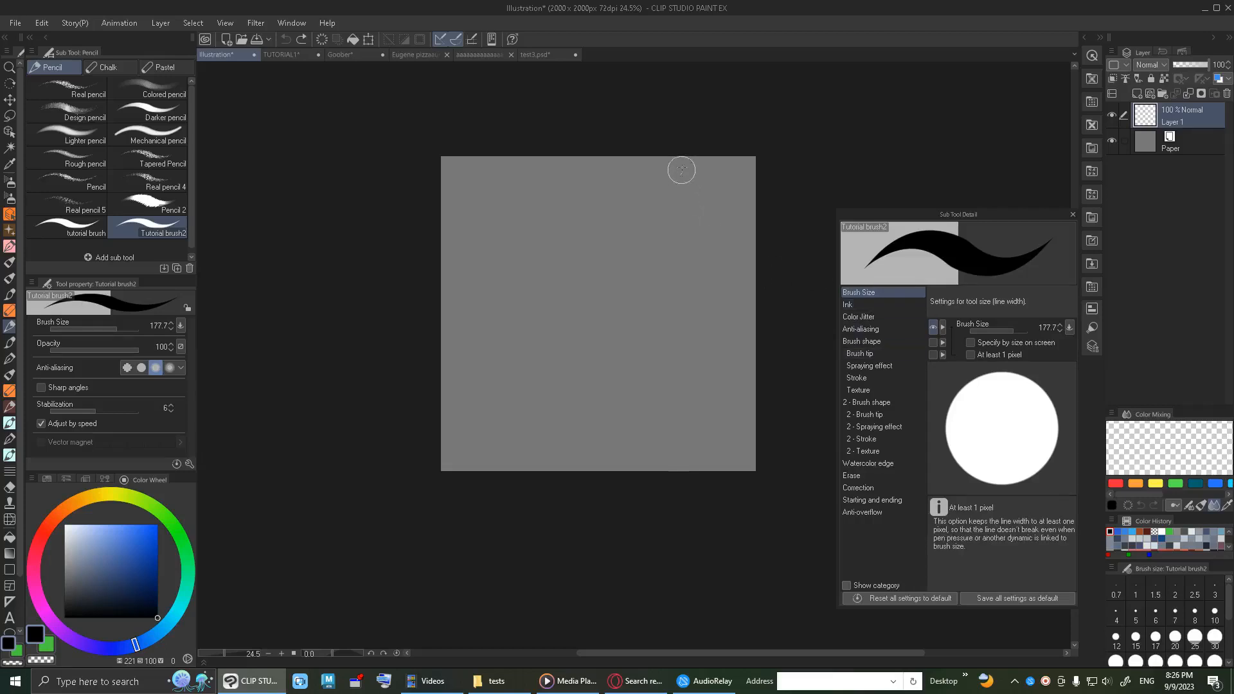
left_click_drag(681, 168, 686, 398)
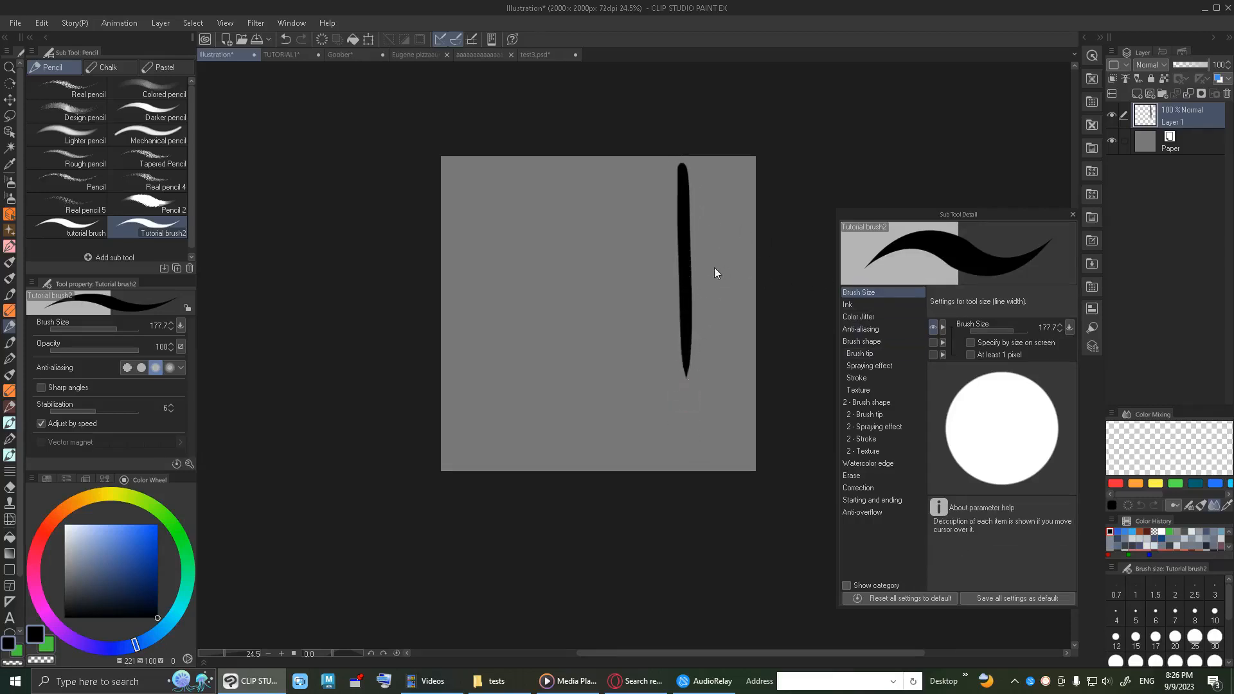
scroll(698, 242, "up", 1)
scroll(697, 241, "up", 5)
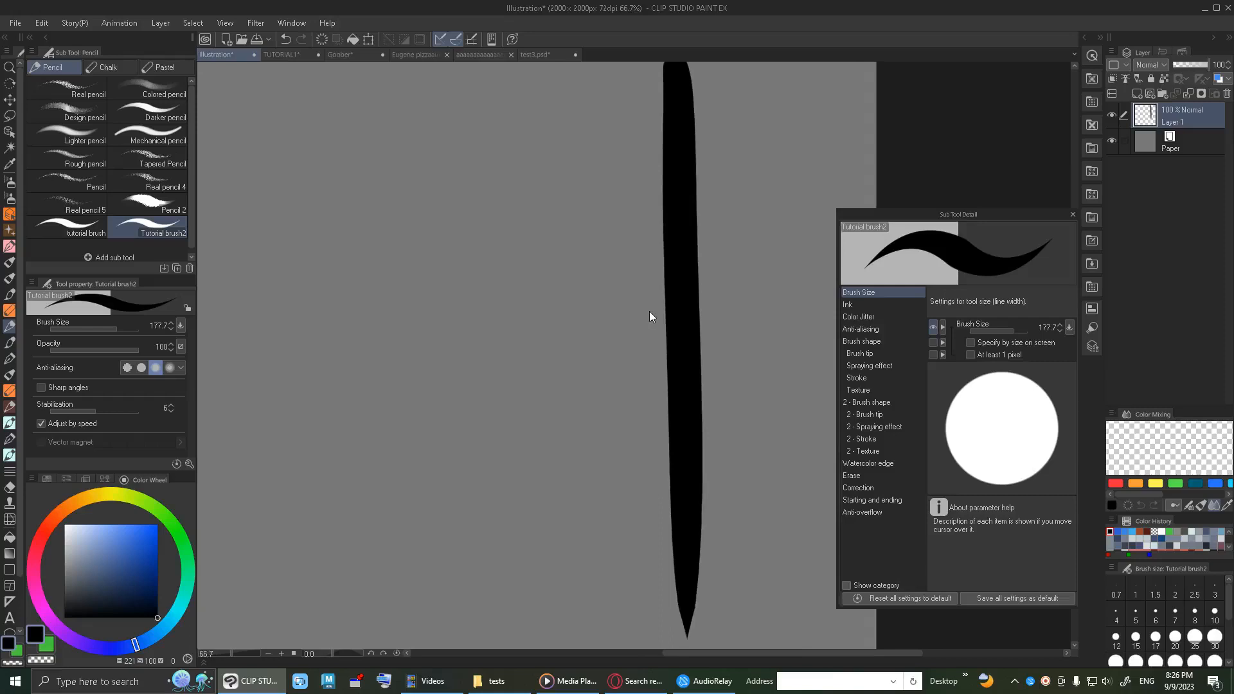
Paint a second vertical stroke beside the first at about 73% zoom, undoing and repainting it until it suits the width comparison.
left_click_drag(573, 154, 595, 614)
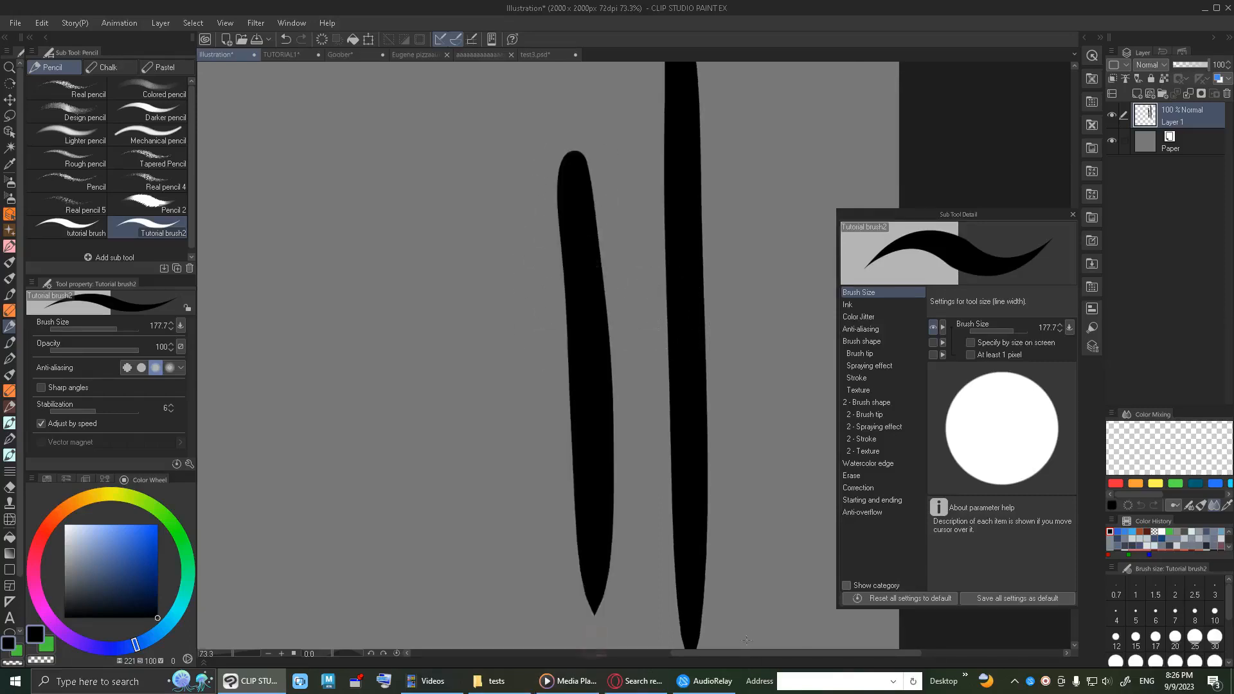
key("ctrl+z")
left_click_drag(544, 153, 508, 688)
key("ctrl+z")
left_click_drag(551, 148, 562, 686)
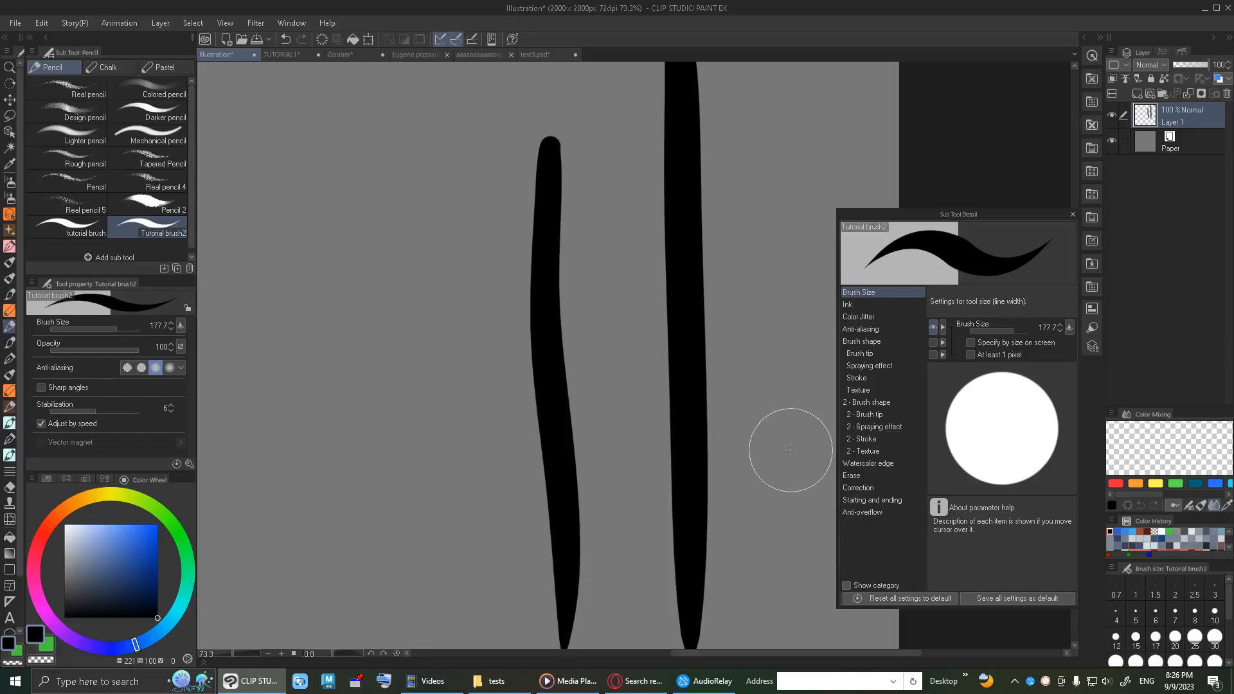
scroll(785, 433, "down", 3)
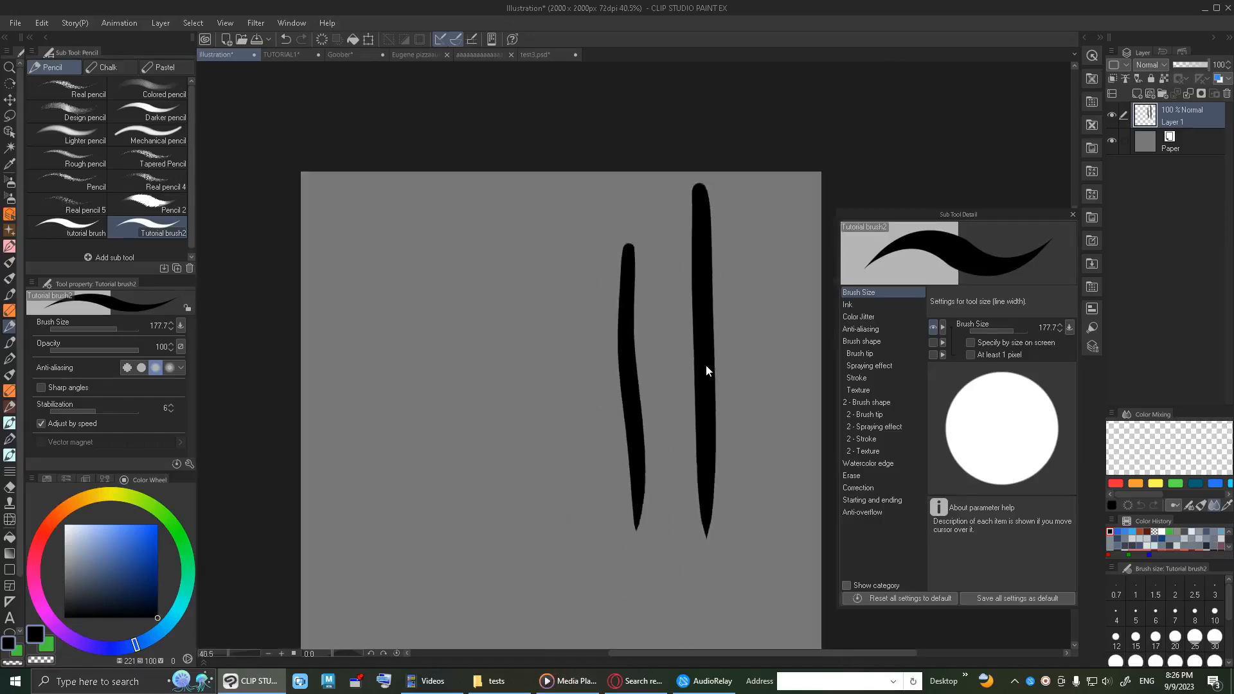
Stamp two full-size round dabs beside the strokes, undoing the smaller trial marks.
scroll(705, 365, "up", 1)
left_click_drag(598, 190, 622, 181)
key("ctrl+z")
left_click(798, 173)
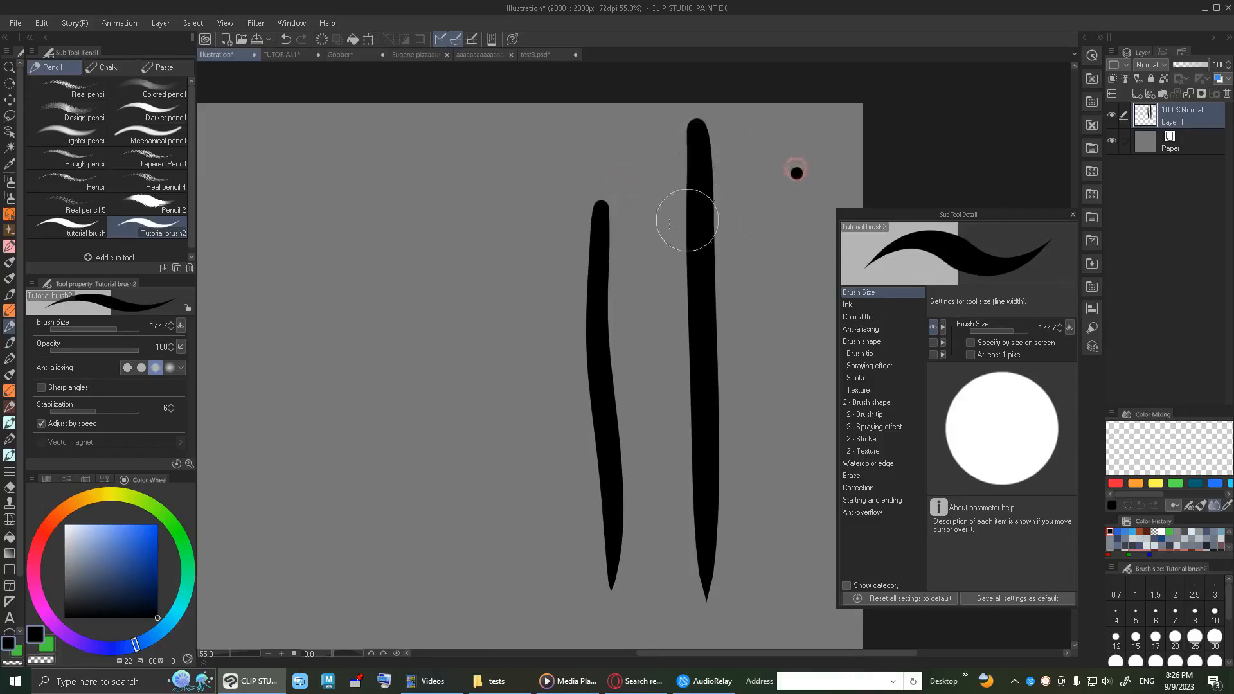
left_click(643, 176)
key("ctrl+z")
key("ctrl+z")
left_click(780, 250)
left_click(638, 182)
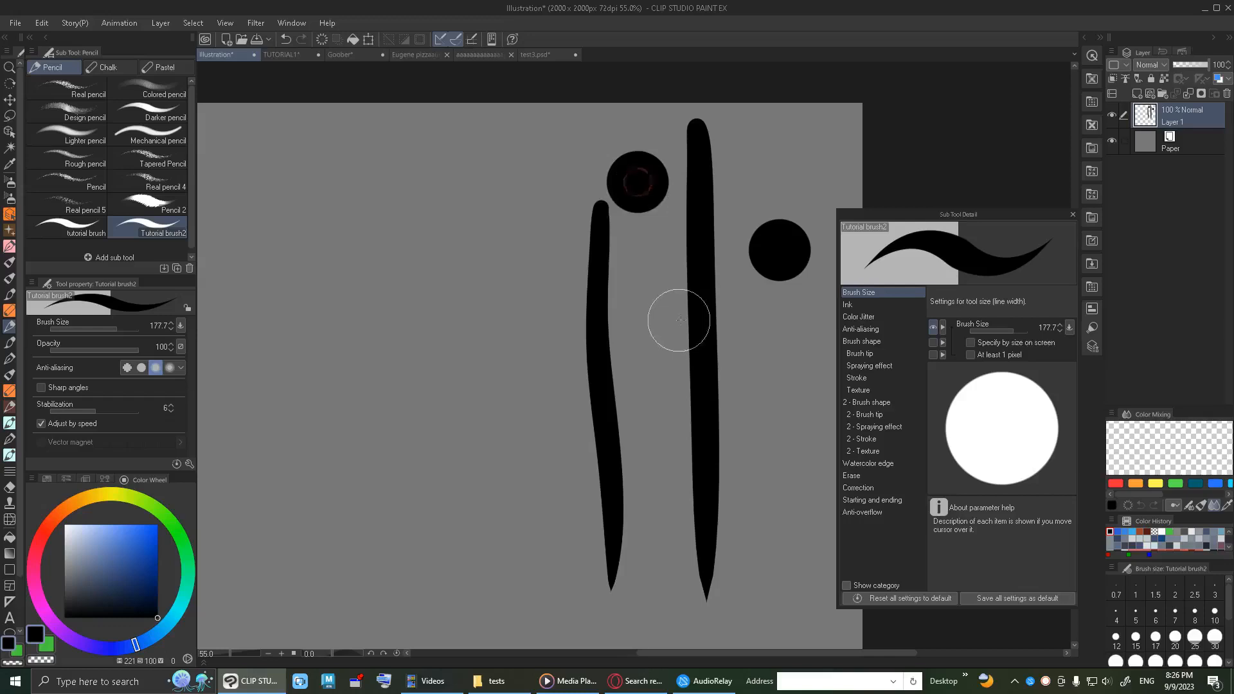
Undo the round dabs and the vertical test strokes to clear the canvas.
key("ctrl+z")
key("ctrl+z")
key("ctrl+z")
key("ctrl+z")
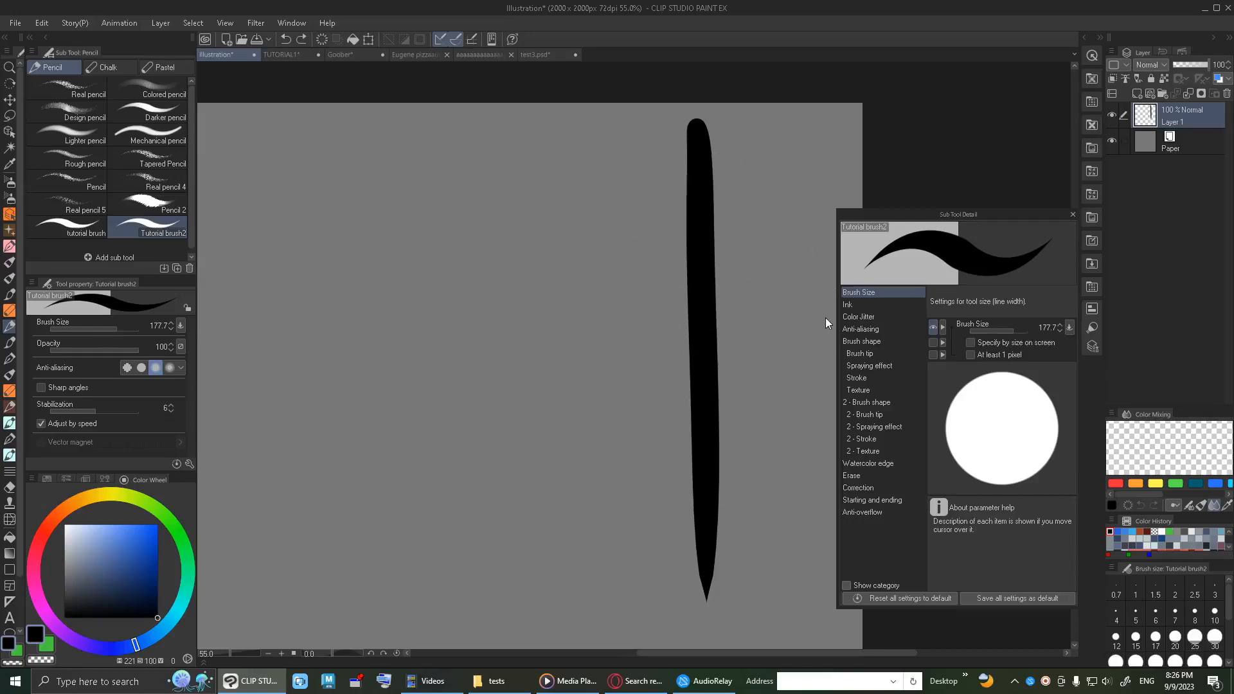
Enable Specify by size on screen and compare the brush cursor with the canvas at several zoom levels.
mouse_move(990, 344)
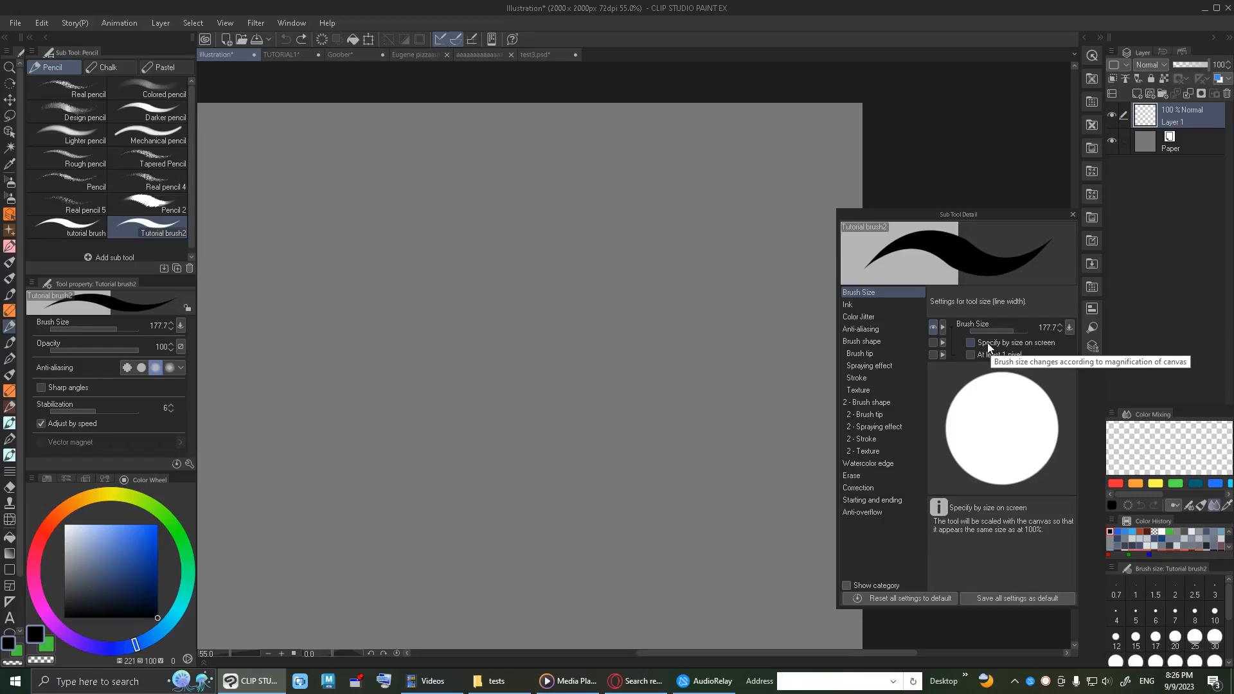
left_click(971, 343)
scroll(707, 289, "down", 6)
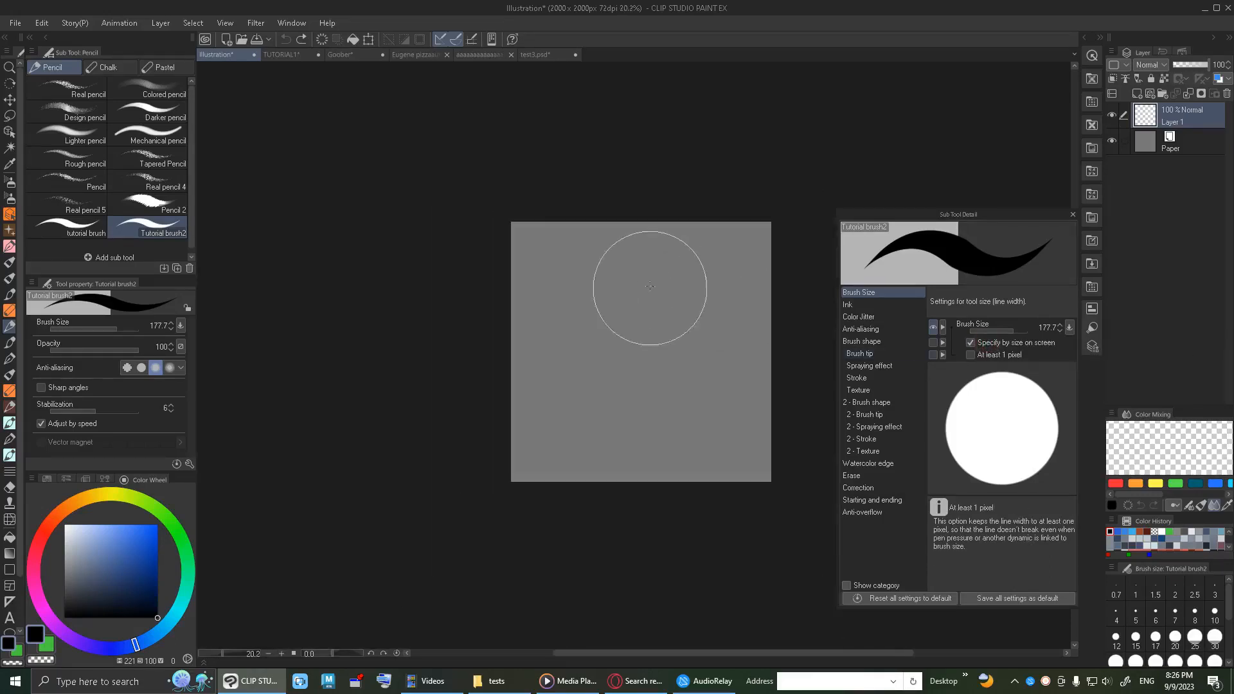
scroll(653, 297, "up", 2)
scroll(662, 310, "down", 4)
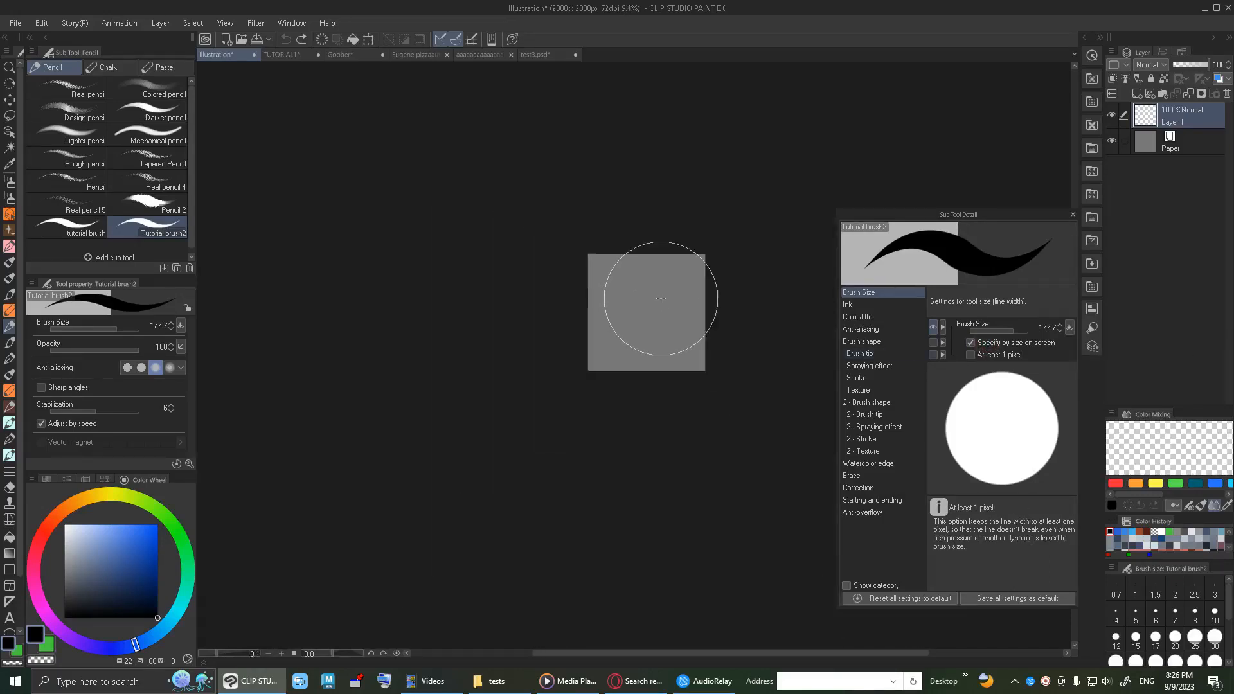
scroll(666, 312, "up", 1)
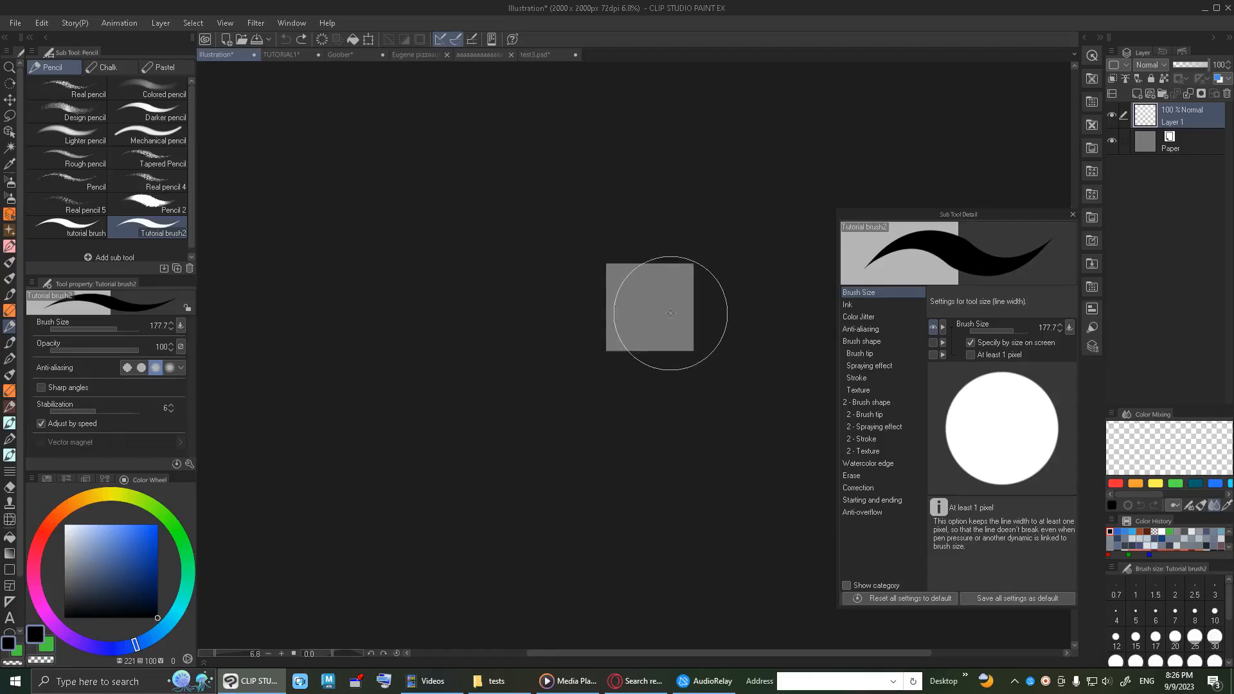
scroll(669, 315, "up", 2)
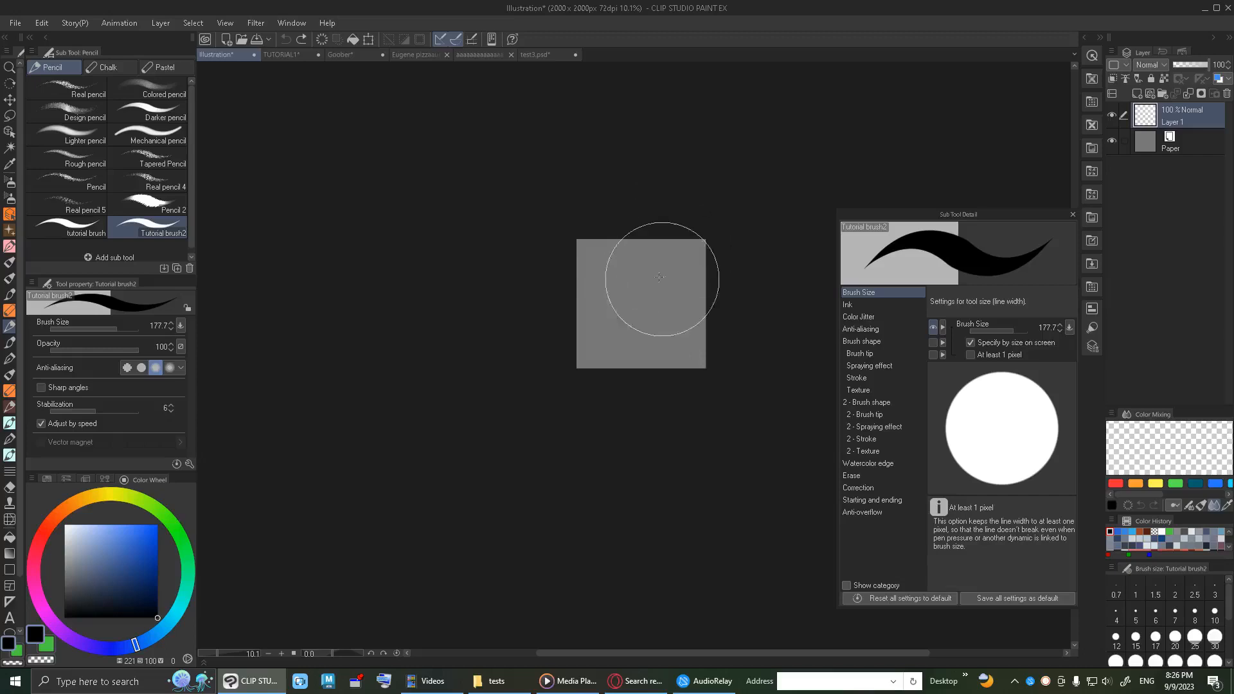
Paint one vertical stroke at about 10% zoom and another at 100% zoom, compare their widths, and undo both.
left_click_drag(667, 276, 672, 403)
scroll(614, 310, "up", 1)
scroll(624, 293, "up", 5)
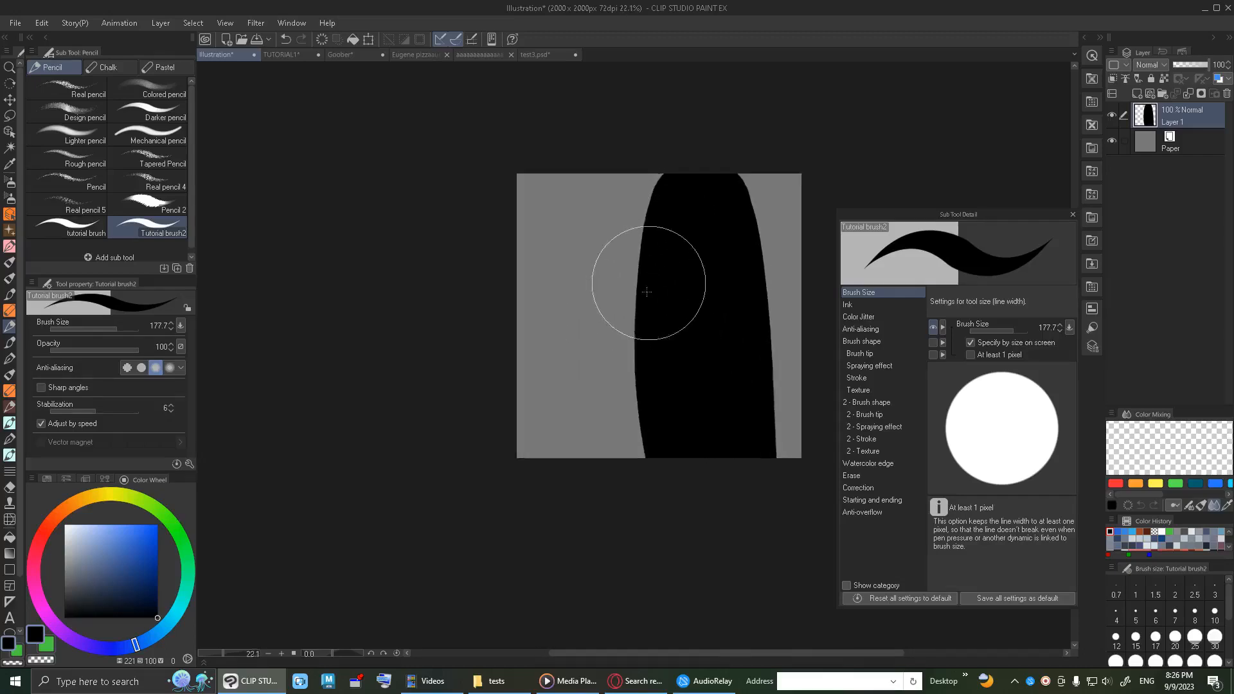
scroll(611, 314, "down", 5)
scroll(488, 345, "up", 5)
scroll(488, 345, "up", 6)
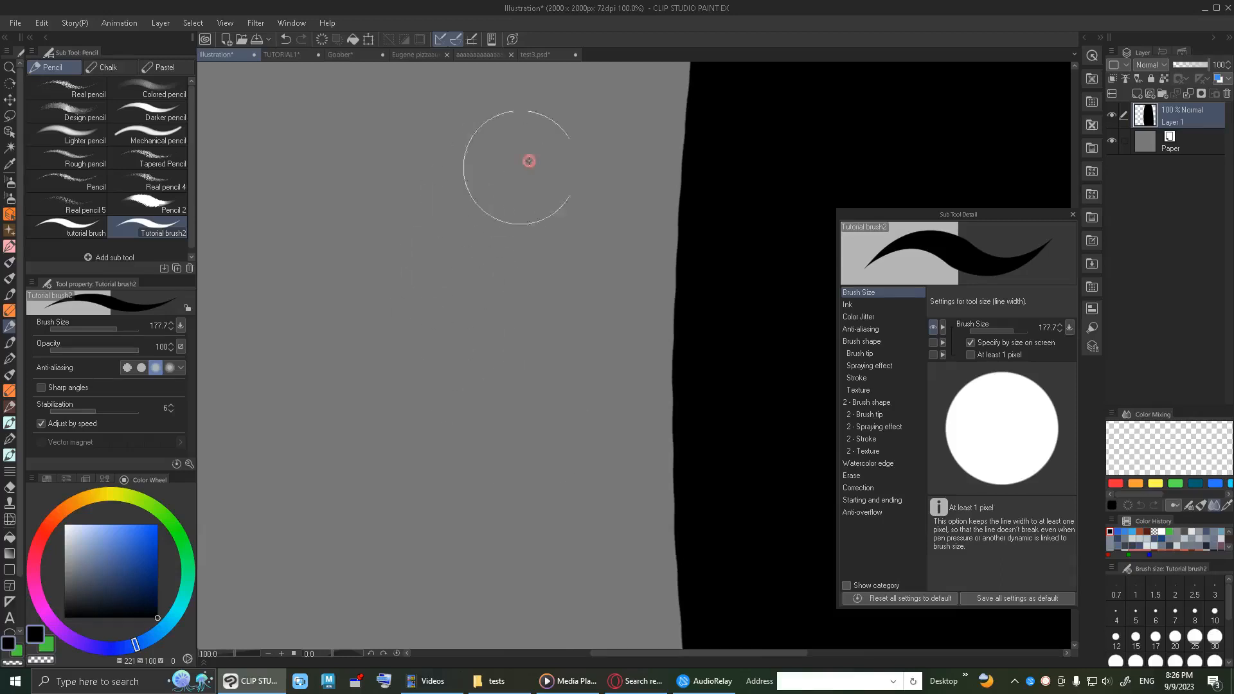
left_click_drag(529, 165, 569, 614)
scroll(619, 364, "down", 2)
scroll(619, 363, "down", 4)
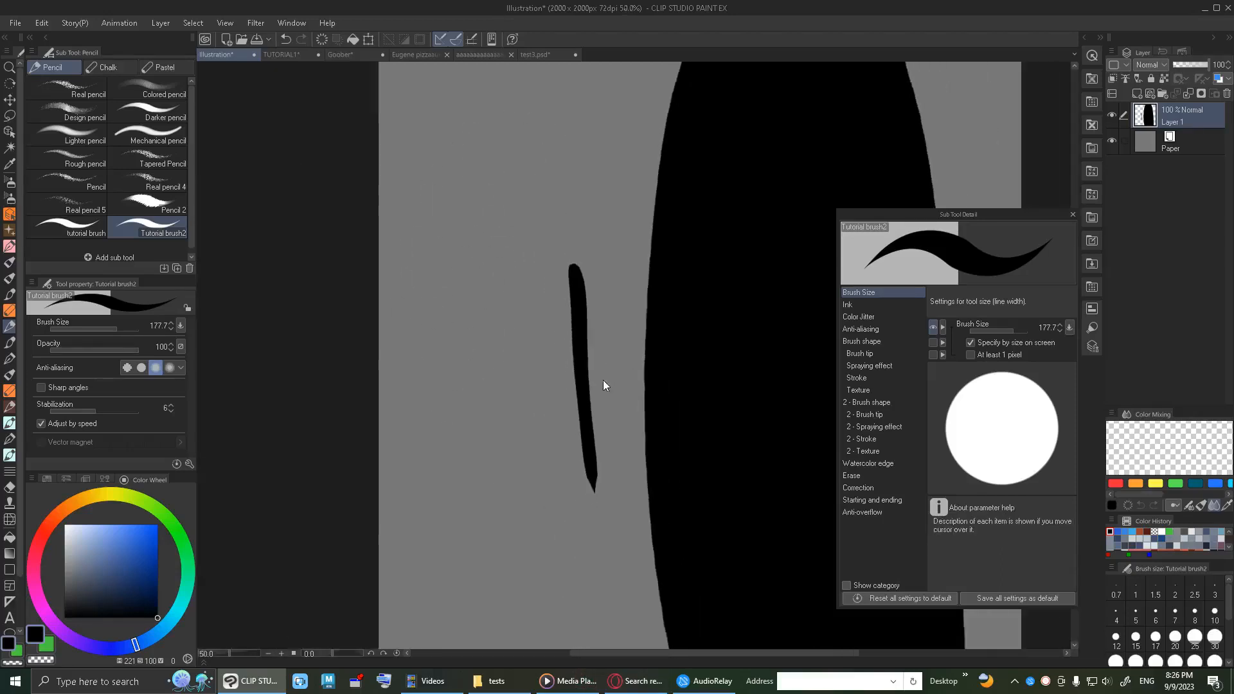
scroll(580, 384, "up", 1)
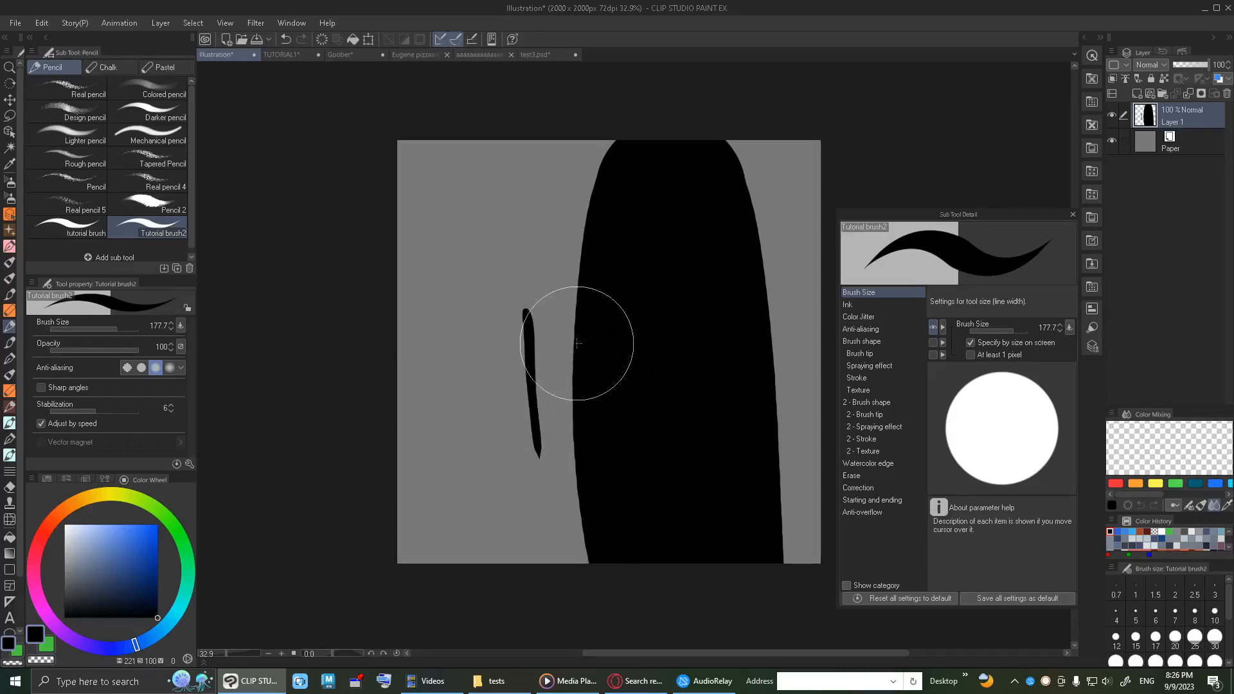
key("ctrl+z")
key("ctrl+z")
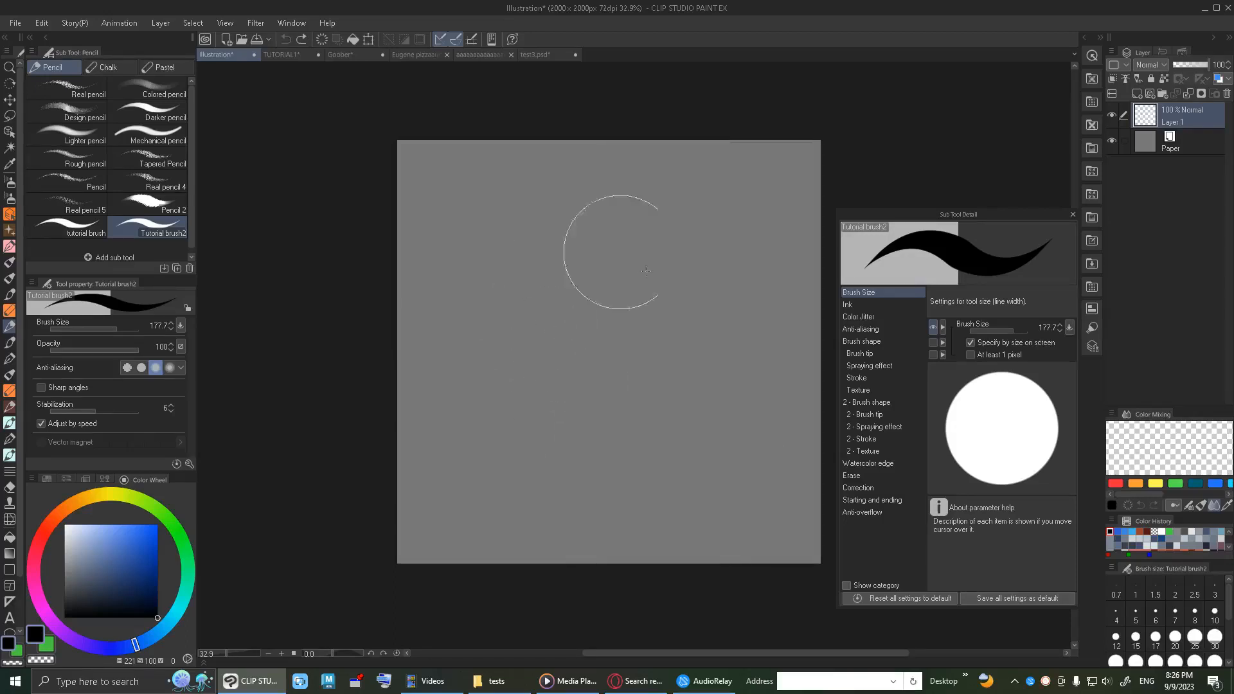
Turn off Specify by size on screen, enable At least 1 pixel, and undo the trial stroke.
left_click(1017, 342)
left_click(993, 354)
scroll(770, 408, "up", 2)
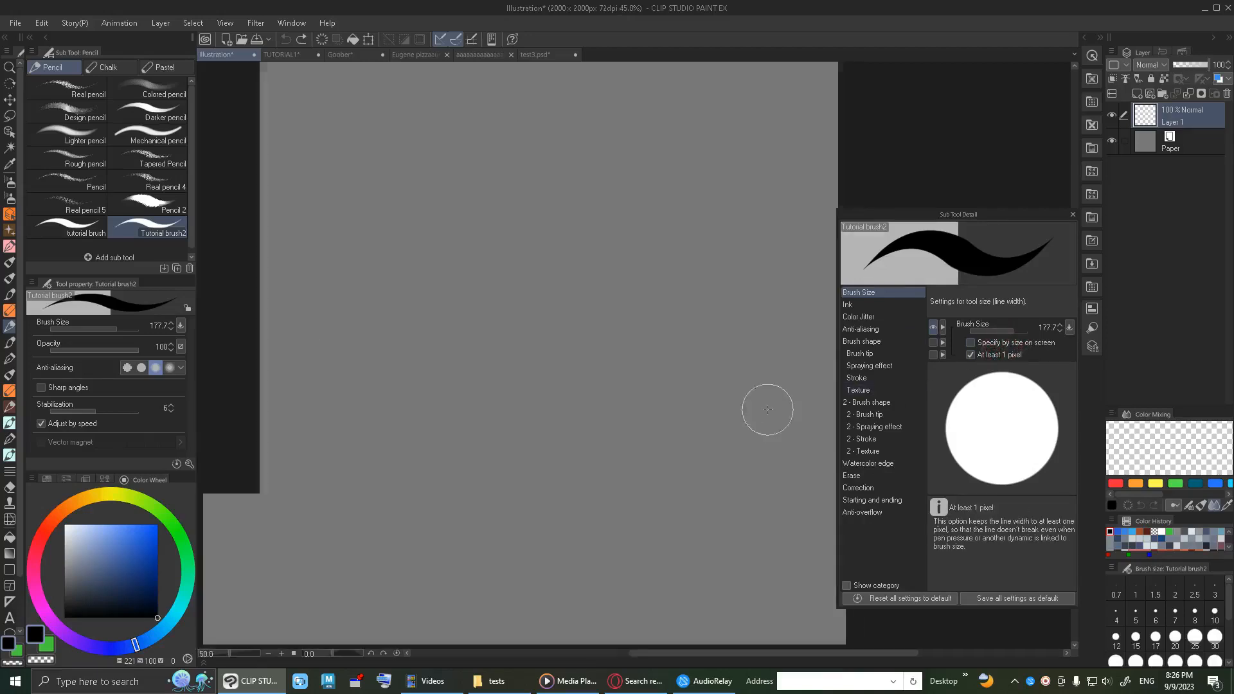
scroll(770, 408, "down", 2)
scroll(770, 408, "up", 1)
mouse_move(764, 359)
left_mouse_down()
mouse_move(634, 325)
mouse_move(605, 169)
mouse_move(516, 302)
mouse_move(603, 269)
mouse_move(589, 263)
mouse_move(648, 281)
mouse_move(683, 336)
mouse_move(748, 302)
left_mouse_up()
key("ctrl+z")
key("ctrl+z")
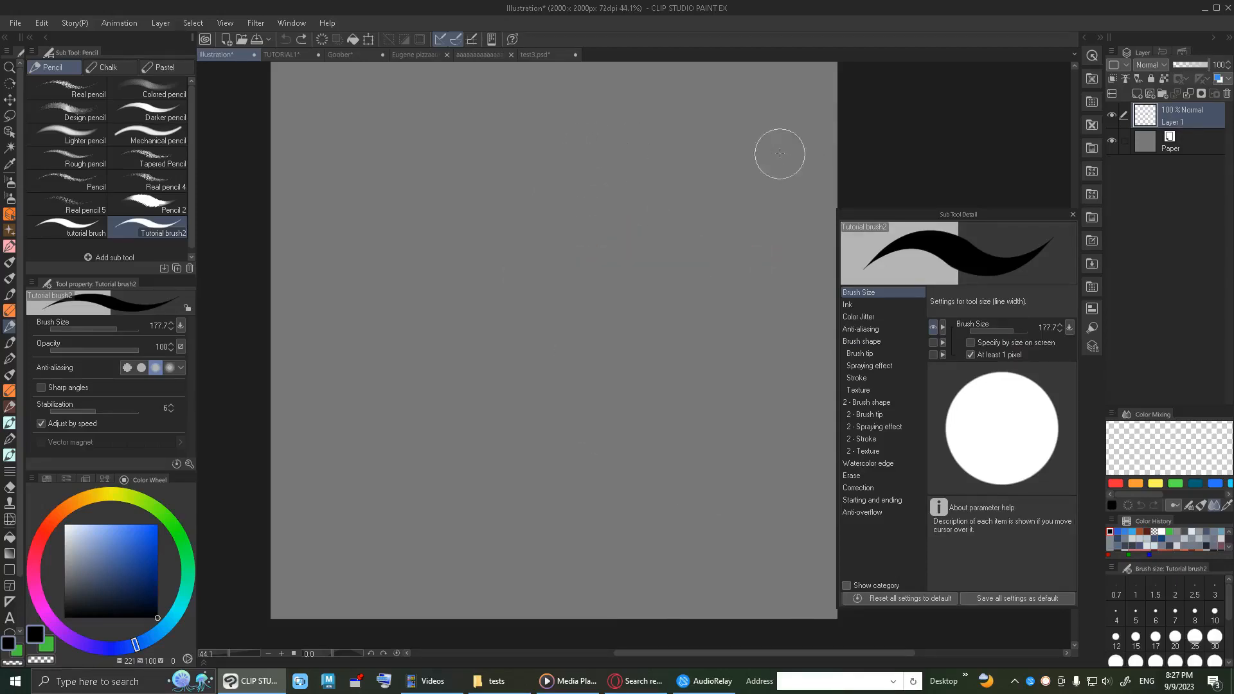
Test the minimum line width by scribbling at brush size 0.7, undoing it, and scribbling again at brush size 0.1.
left_click(1118, 593)
mouse_move(720, 308)
left_mouse_down()
mouse_move(761, 242)
mouse_move(797, 295)
left_mouse_up()
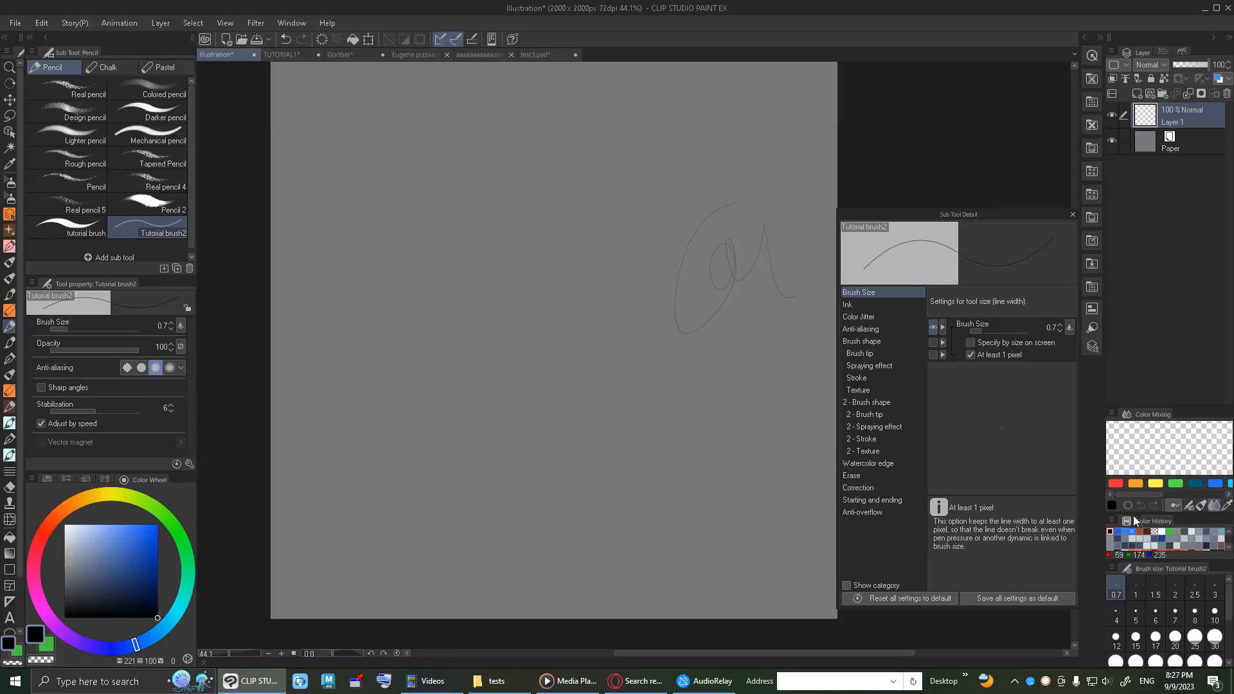
left_click_drag(987, 333, 959, 334)
key("ctrl+z")
mouse_move(594, 321)
left_mouse_down()
mouse_move(647, 284)
mouse_move(701, 316)
left_mouse_up()
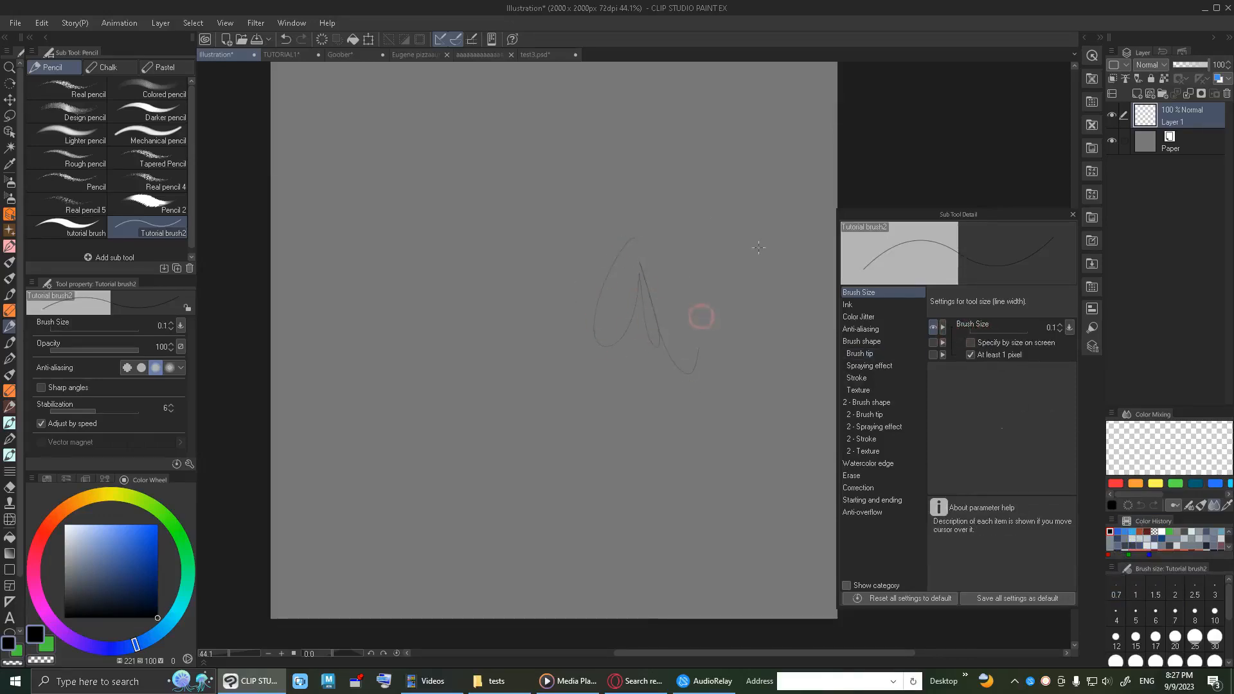
left_click_drag(620, 340, 727, 333)
Turn off At least 1 pixel and inspect strokes painted at size 0.1 beside the earlier scribble at close zoom.
scroll(728, 334, "down", 4)
scroll(724, 345, "up", 1)
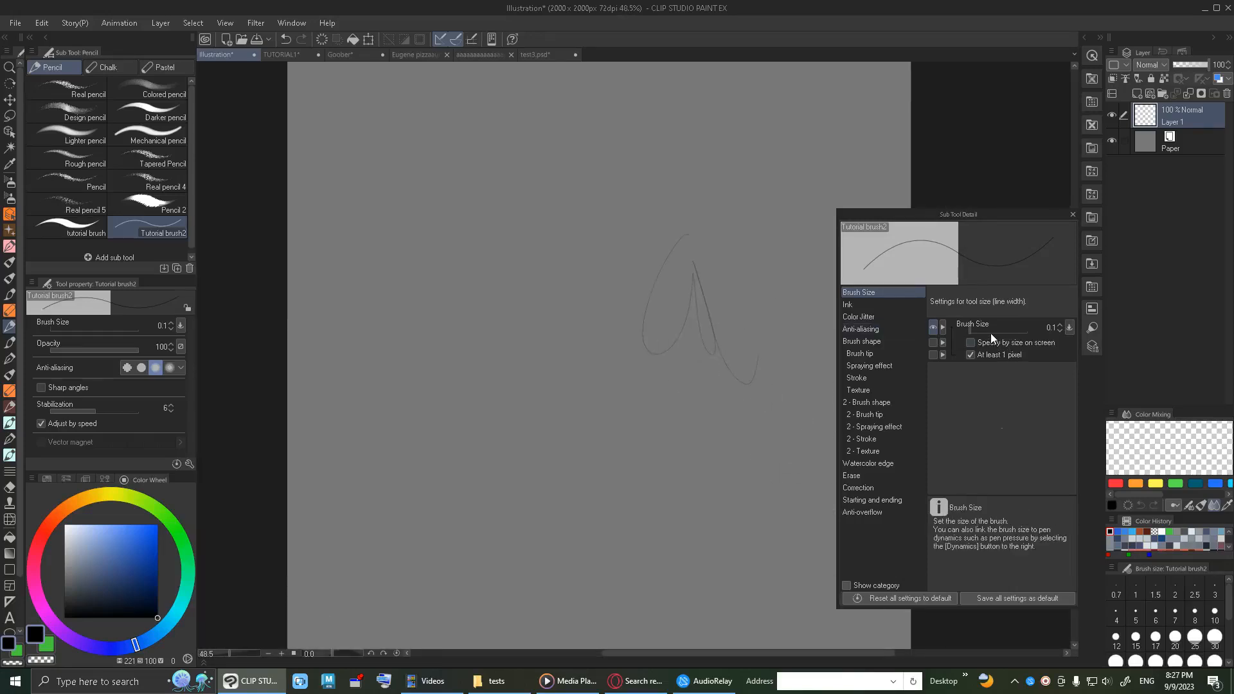
left_click(985, 355)
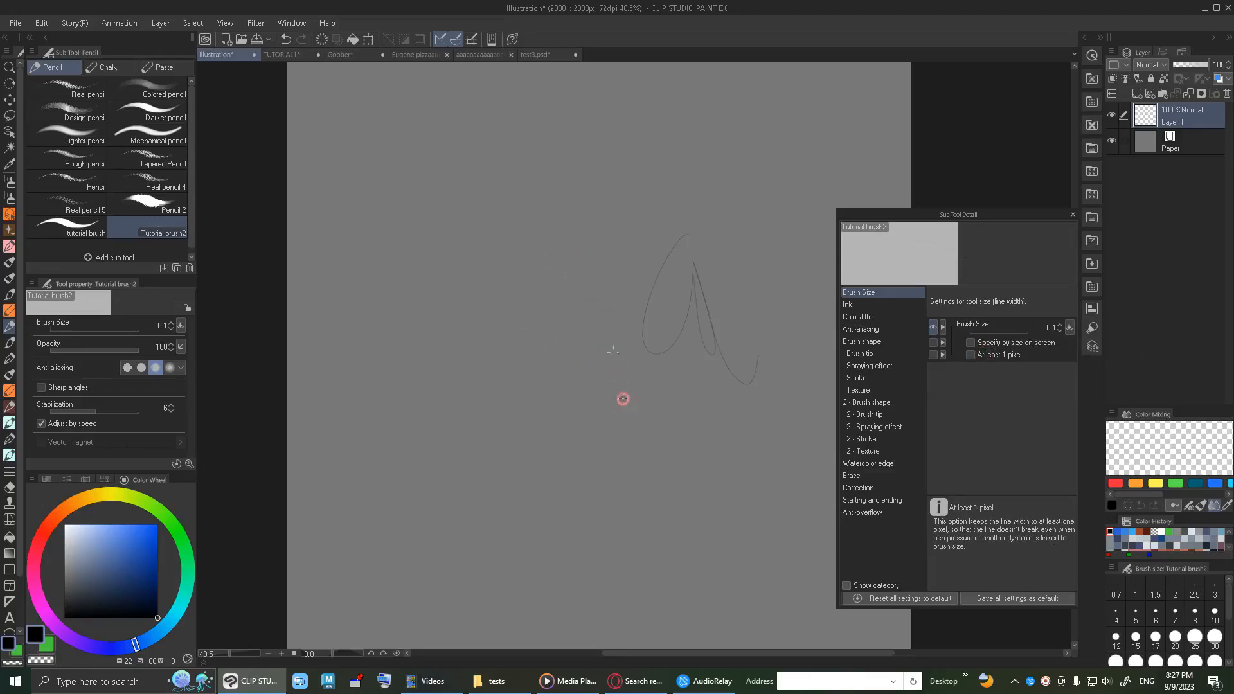
scroll(701, 283, "up", 5)
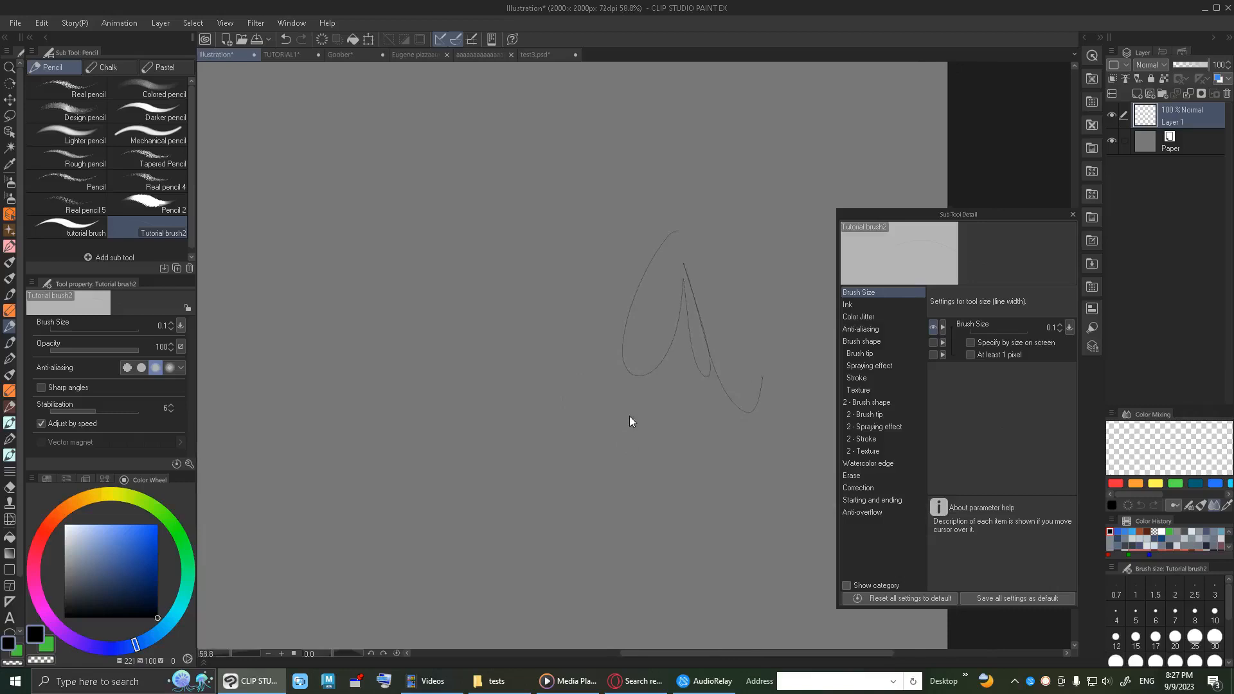
scroll(628, 400, "up", 6)
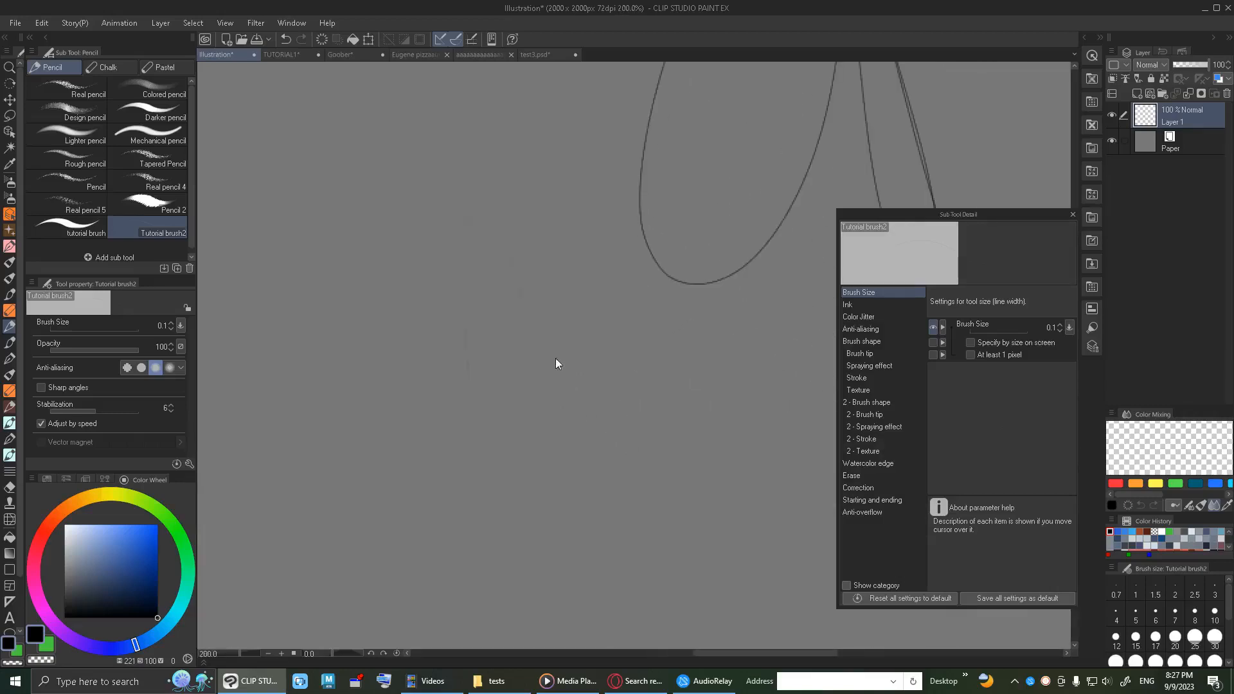
scroll(542, 372, "down", 4)
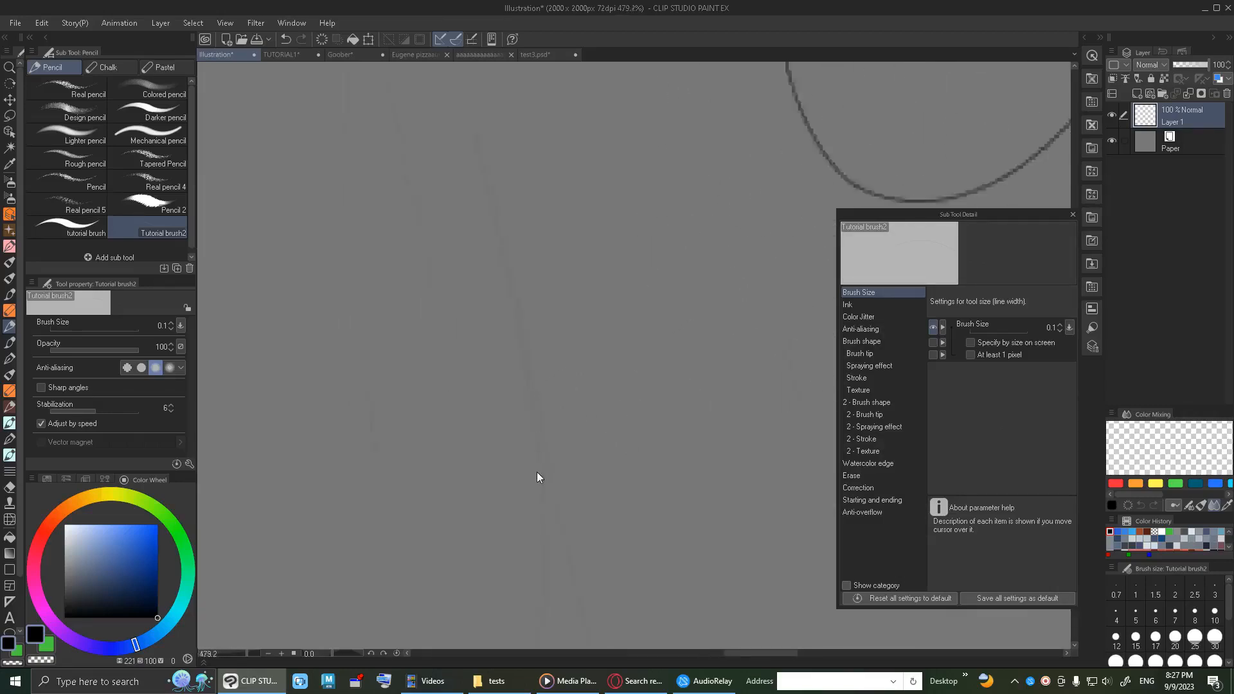
scroll(550, 444, "up", 5)
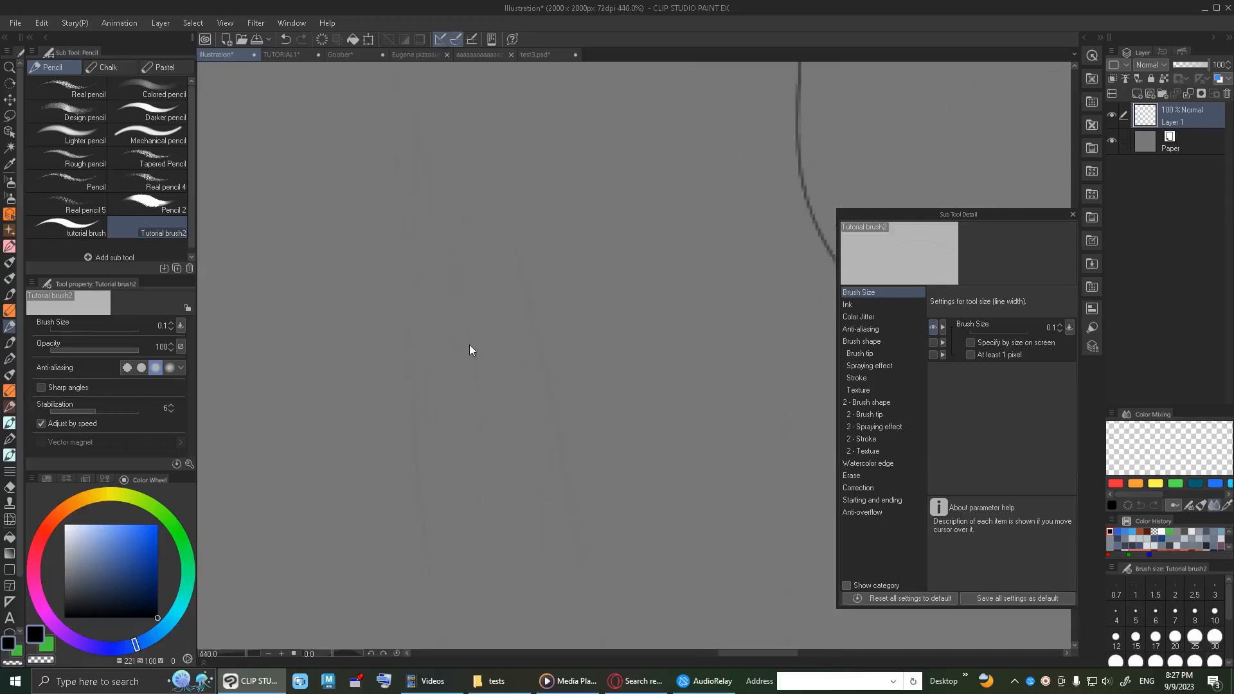
scroll(424, 394, "down", 8)
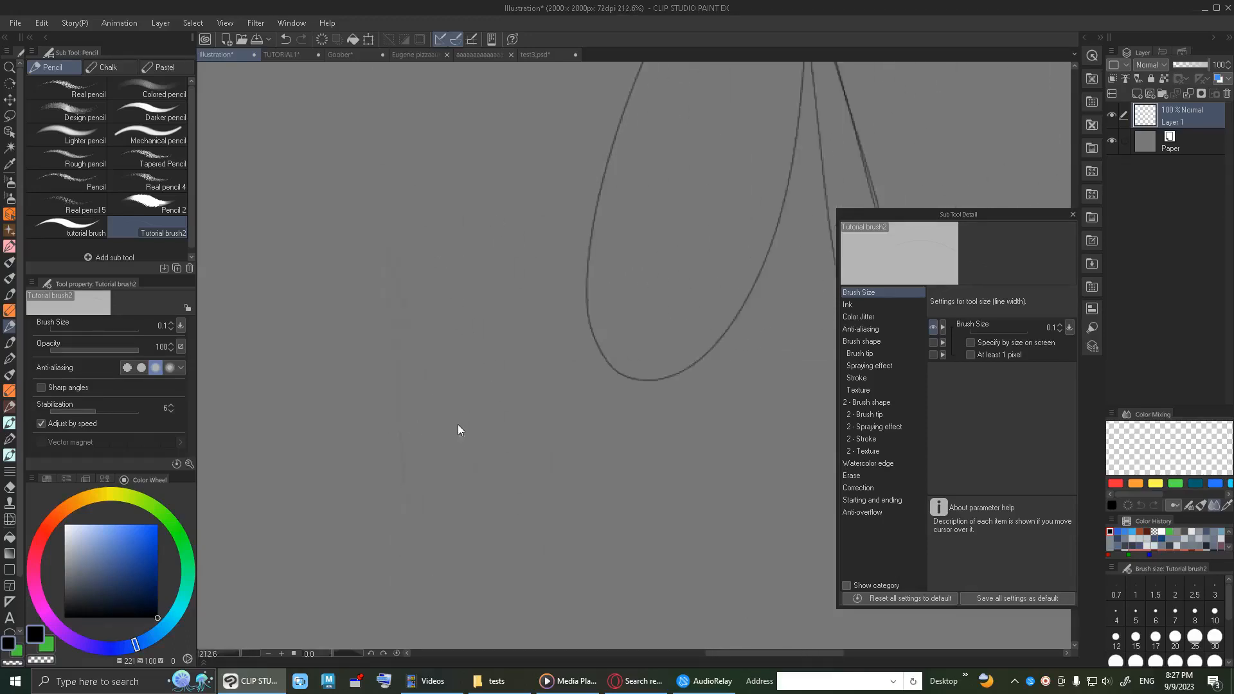
scroll(714, 298, "up", 4)
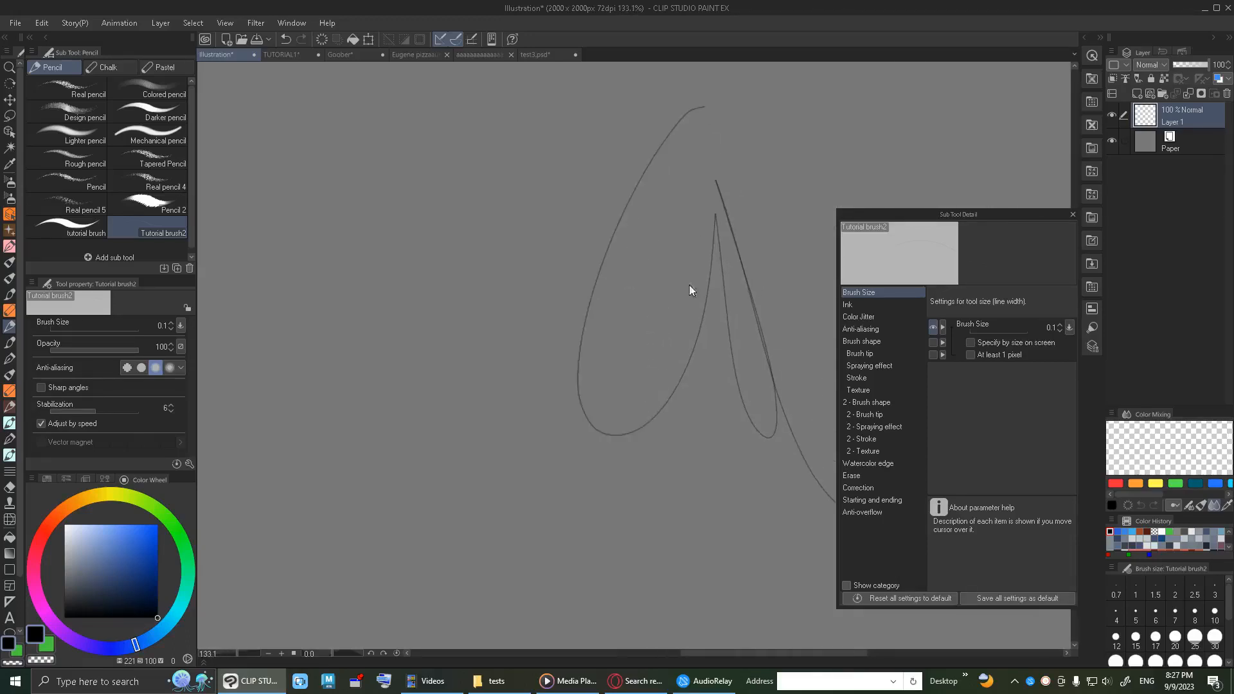
Turn At least 1 pixel back on and paint another test stroke beside the scribble.
left_click(971, 355)
left_click_drag(477, 315, 681, 216)
scroll(701, 279, "down", 3)
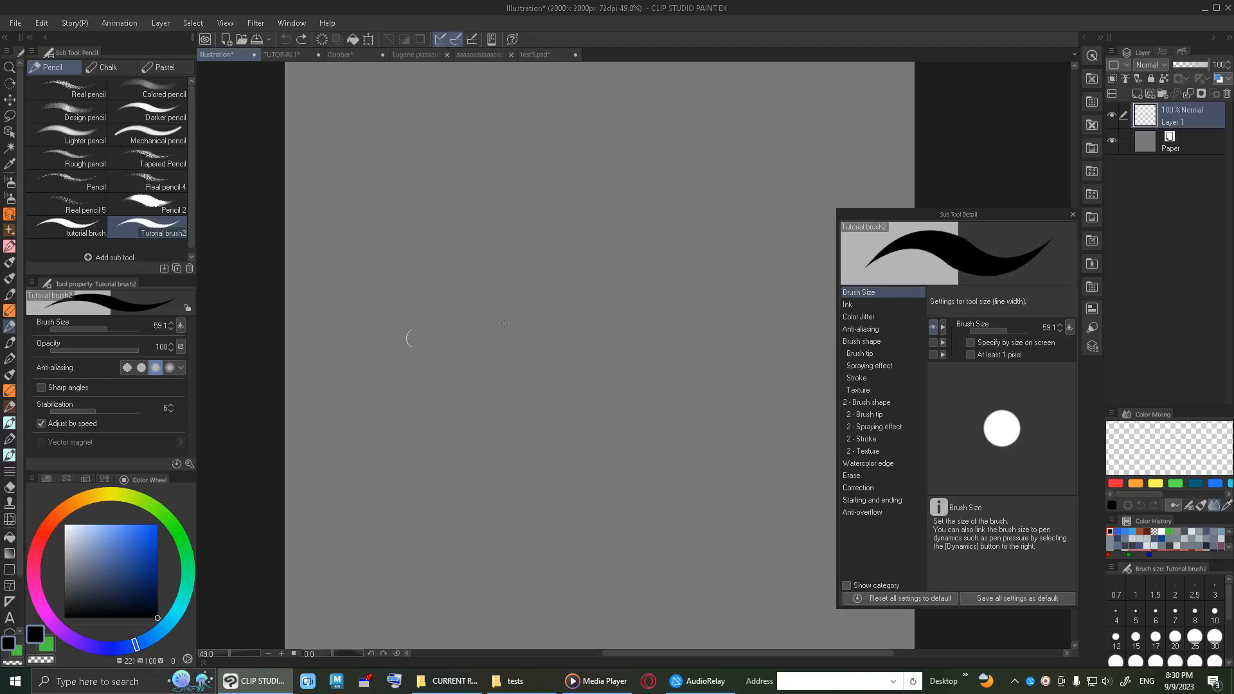
Paint a looping, handwriting-like test stroke in the upper right area of the blank canvas.
mouse_move(676, 189)
left_mouse_down()
mouse_move(616, 263)
mouse_move(849, 206)
left_mouse_up()
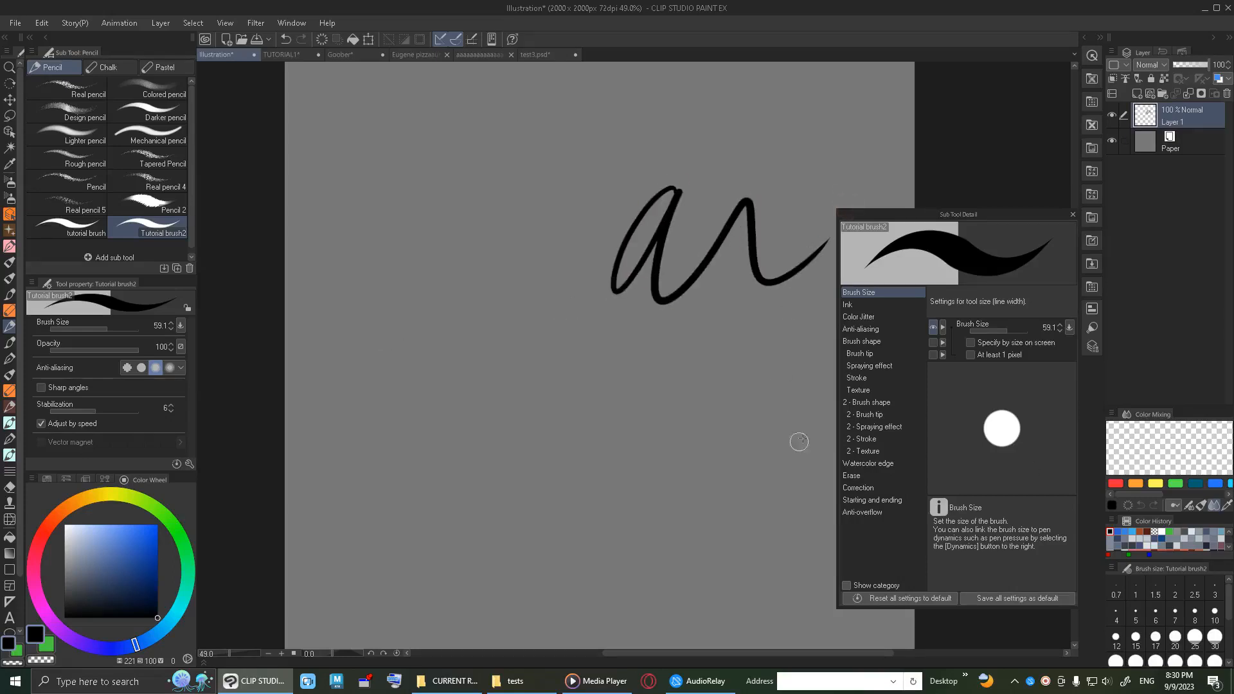
Undo the handwriting-like stroke and try two more curving test strokes on the blank canvas, undoing each.
key("ctrl+z")
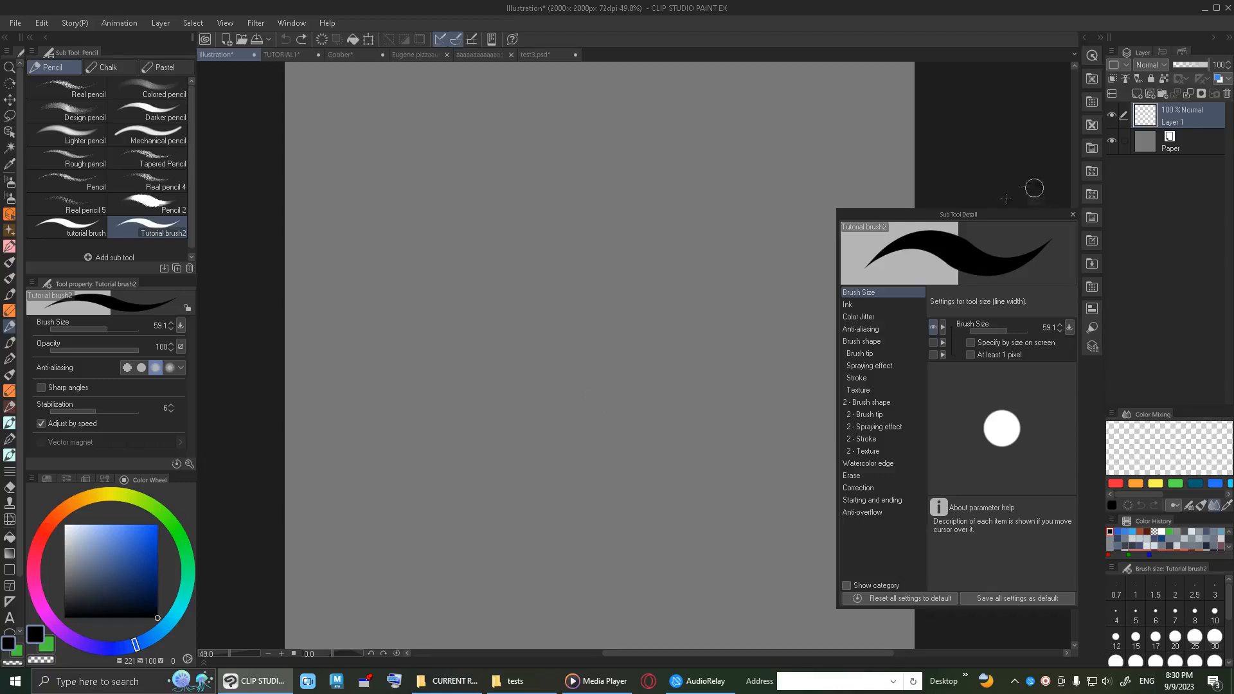
mouse_move(780, 140)
left_mouse_down()
mouse_move(705, 250)
mouse_move(675, 221)
mouse_move(700, 345)
mouse_move(645, 132)
left_mouse_up()
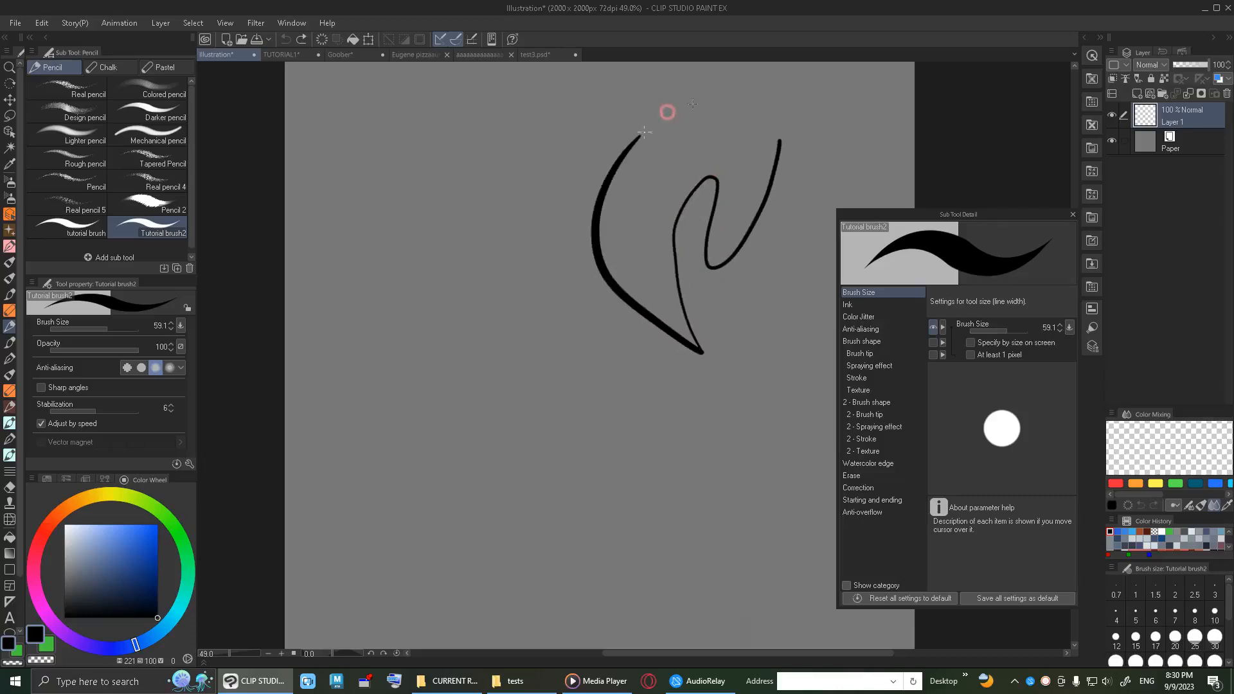
key("ctrl+z")
mouse_move(780, 151)
left_mouse_down()
mouse_move(764, 187)
mouse_move(722, 167)
mouse_move(636, 325)
mouse_move(716, 303)
mouse_move(813, 229)
mouse_move(860, 144)
left_mouse_up()
key("ctrl+z")
Turn off Pen pressure in the Brush Size Dynamics and try a test stroke on the canvas, undoing the stroke.
left_click(1070, 327)
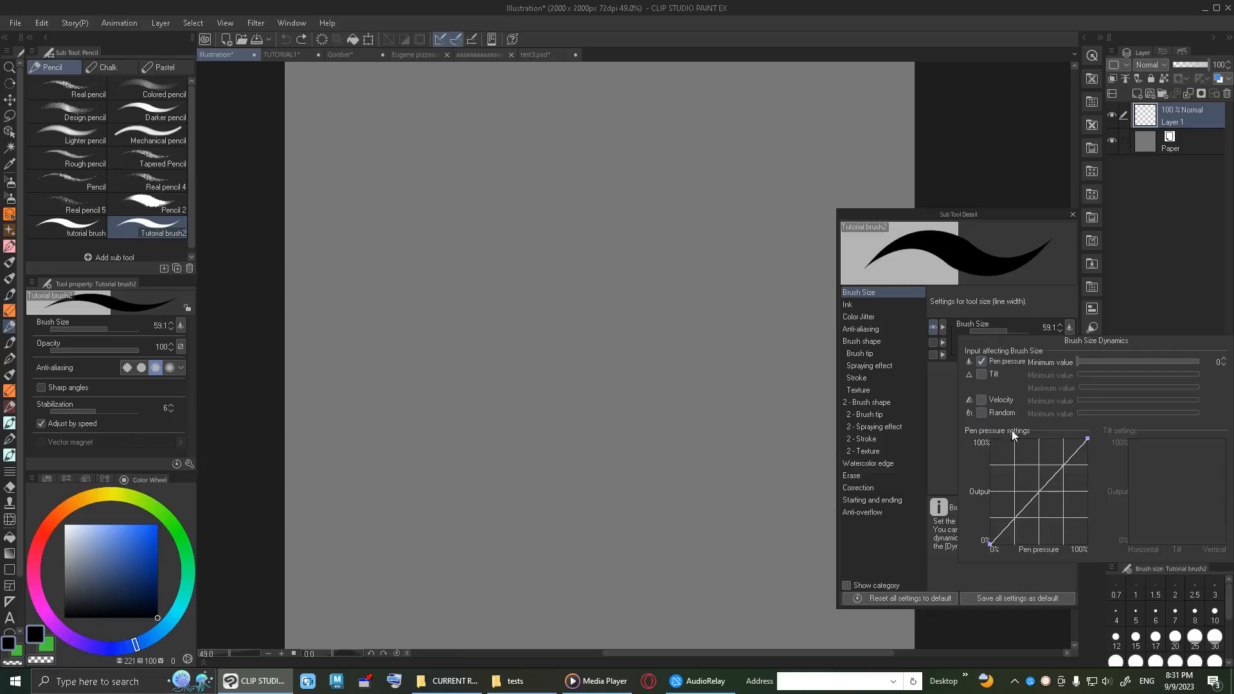
left_click(1004, 361)
left_click(742, 378)
mouse_move(662, 353)
left_mouse_down()
mouse_move(668, 438)
mouse_move(761, 384)
mouse_move(788, 278)
mouse_move(902, 166)
left_mouse_up()
key("ctrl+z")
Turn Pen pressure back on for the brush size and paint two test strokes, undoing each.
left_click(1070, 327)
left_click(1002, 372)
mouse_move(772, 207)
left_mouse_down()
mouse_move(764, 314)
mouse_move(790, 239)
mouse_move(804, 405)
mouse_move(781, 444)
mouse_move(749, 417)
mouse_move(735, 265)
left_mouse_up()
key("ctrl+z")
left_click(1070, 327)
left_click(939, 244)
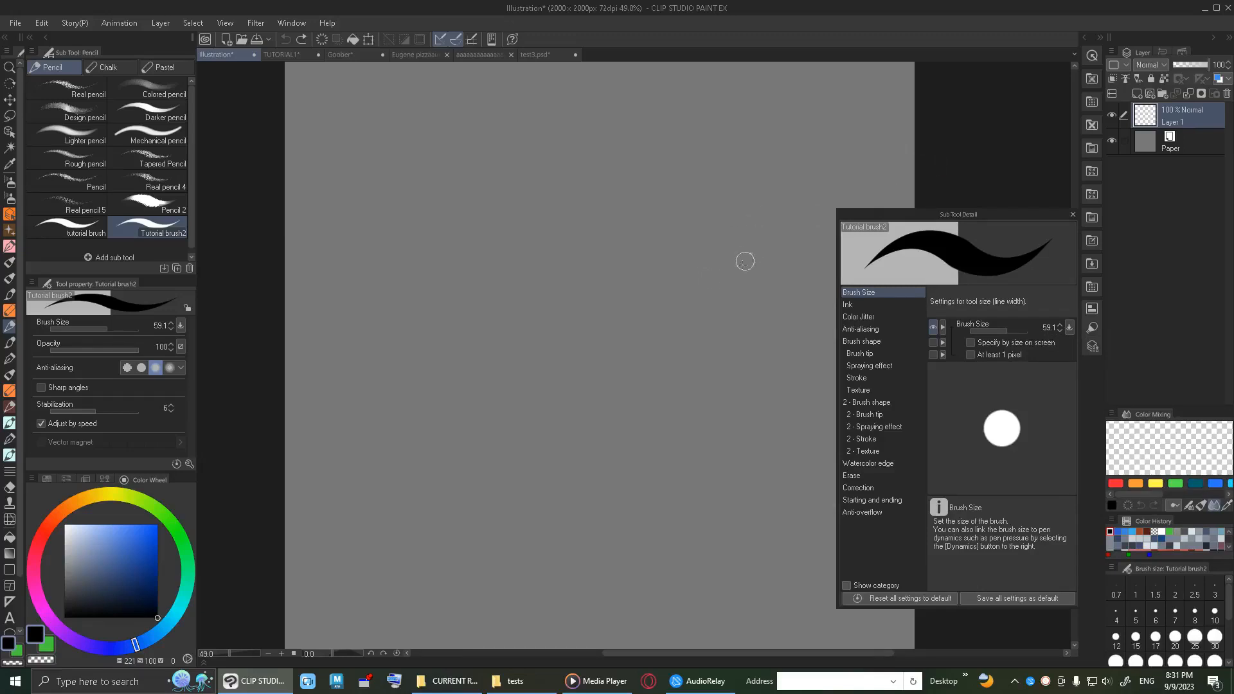
mouse_move(759, 266)
left_mouse_down()
mouse_move(697, 263)
mouse_move(643, 338)
mouse_move(631, 402)
mouse_move(652, 436)
mouse_move(704, 345)
left_mouse_up()
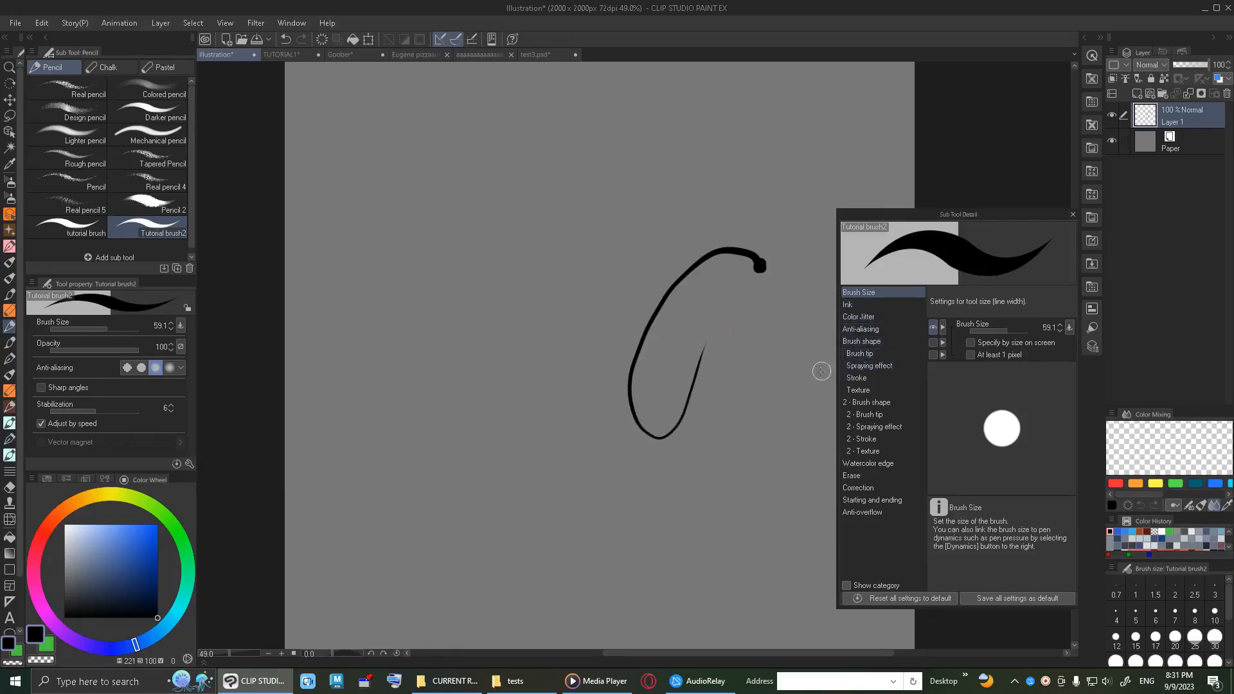
key("ctrl+z")
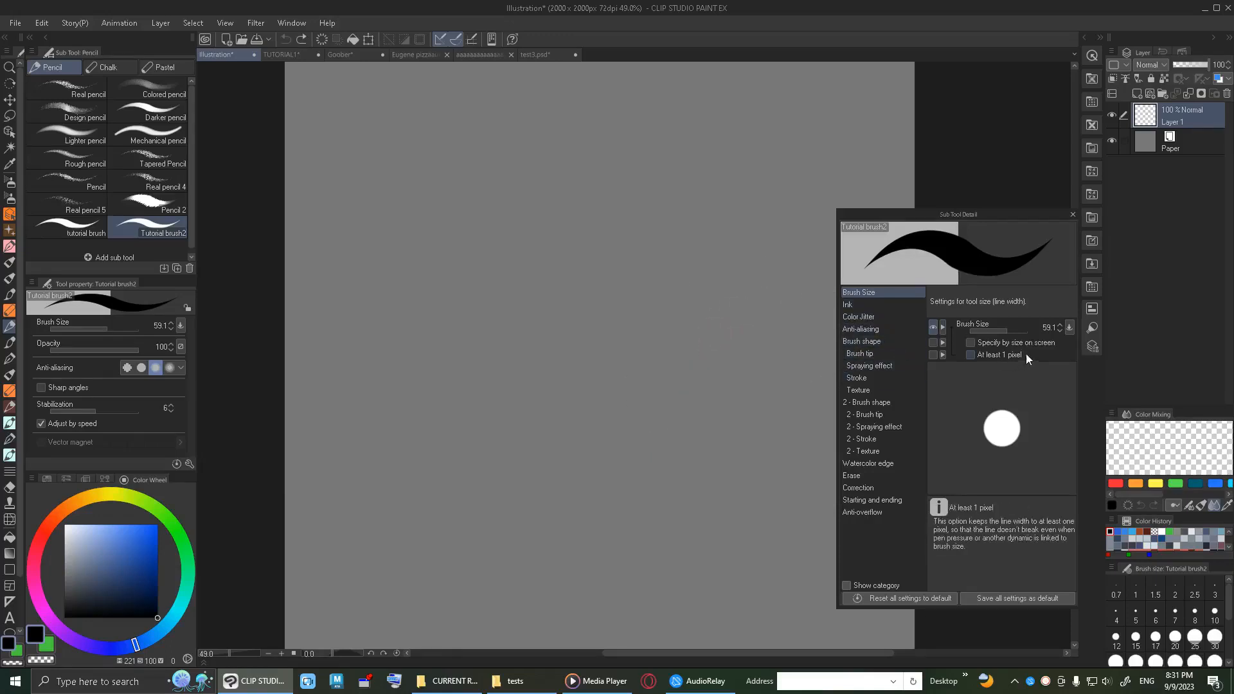
Bend the pen pressure curve upward for a wavy test stroke, undoing both the stroke and the curve change.
left_click(1070, 328)
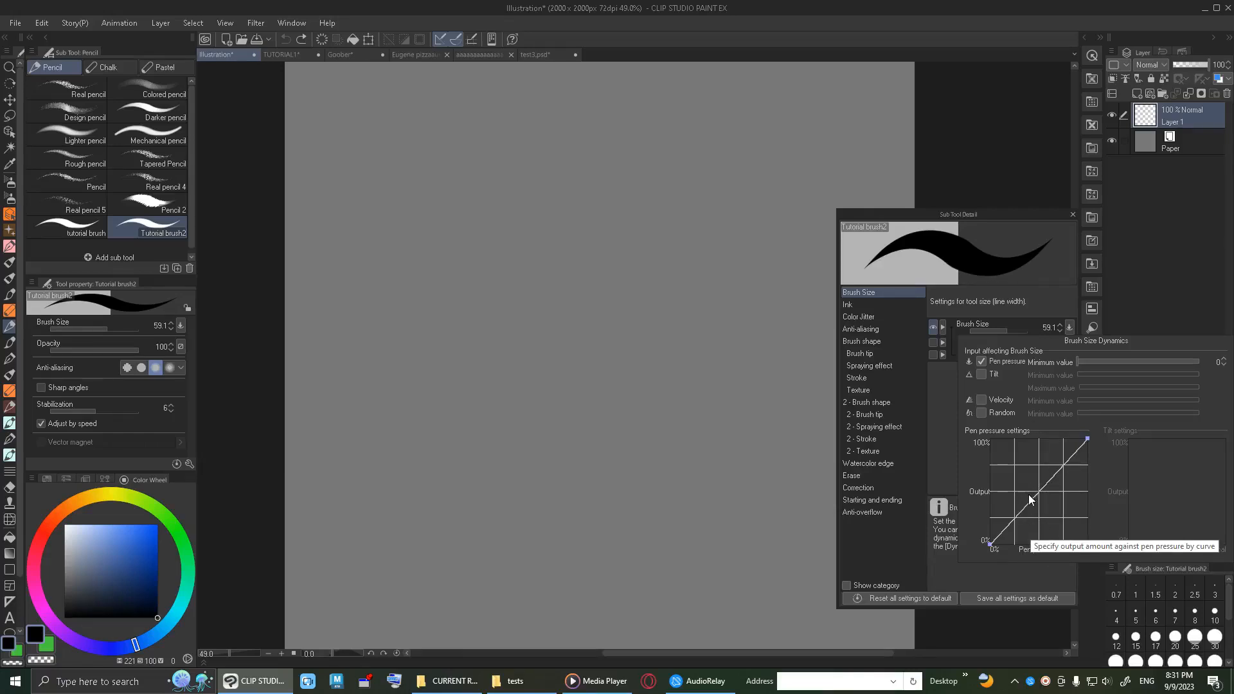
left_click_drag(1014, 523, 1038, 439)
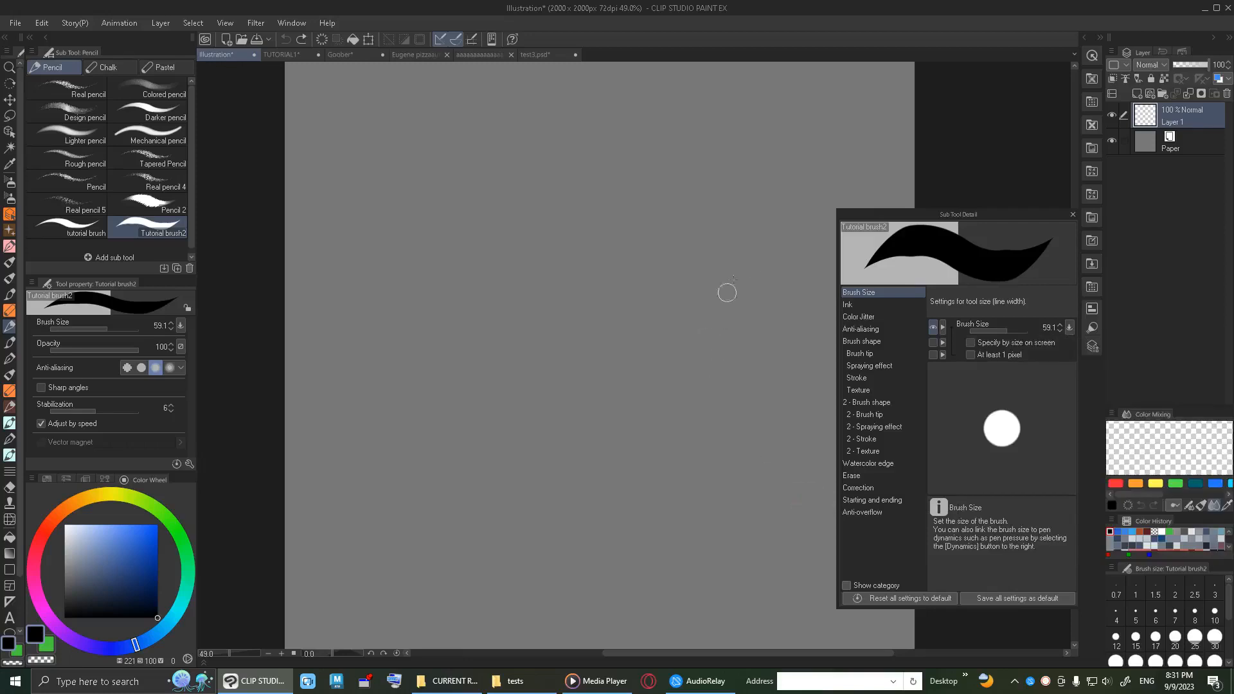
mouse_move(766, 254)
left_mouse_down()
mouse_move(659, 406)
mouse_move(636, 331)
mouse_move(684, 224)
mouse_move(575, 320)
mouse_move(517, 313)
mouse_move(452, 330)
mouse_move(472, 251)
mouse_move(566, 203)
mouse_move(736, 151)
mouse_move(841, 170)
mouse_move(804, 216)
mouse_move(854, 188)
mouse_move(849, 110)
mouse_move(783, 103)
mouse_move(687, 123)
mouse_move(593, 113)
mouse_move(388, 219)
left_mouse_up()
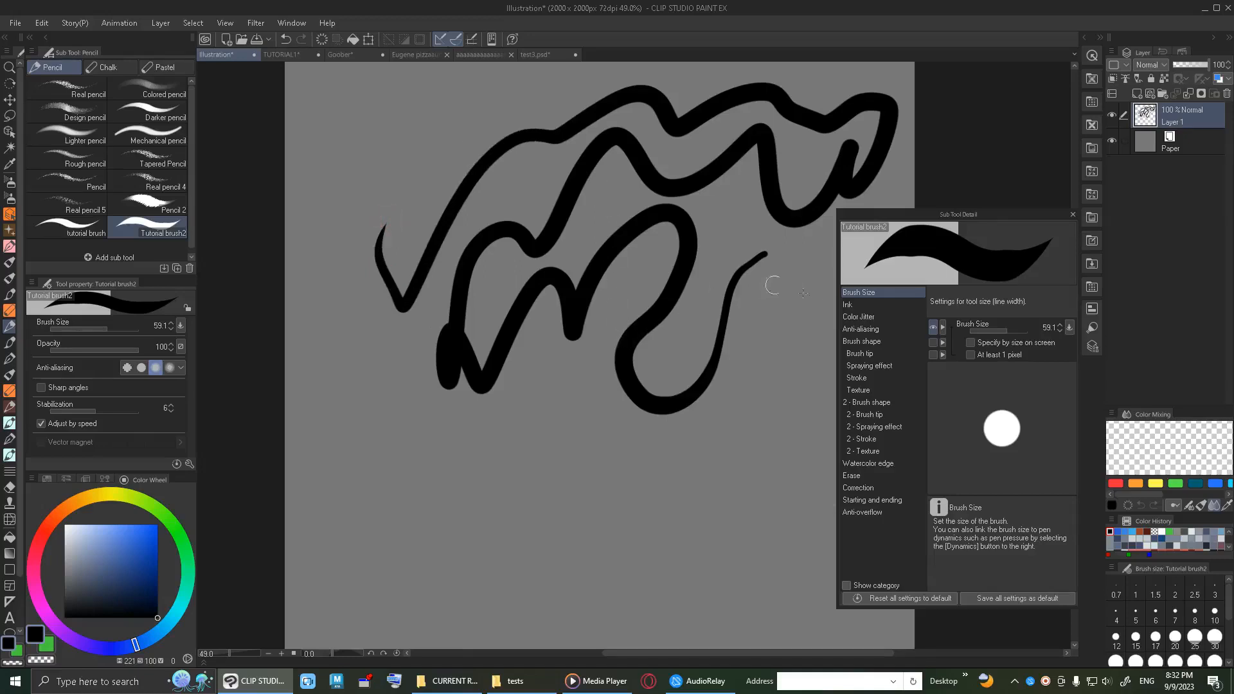
key("ctrl+z")
left_click(1070, 327)
left_click_drag(1038, 439, 1033, 386)
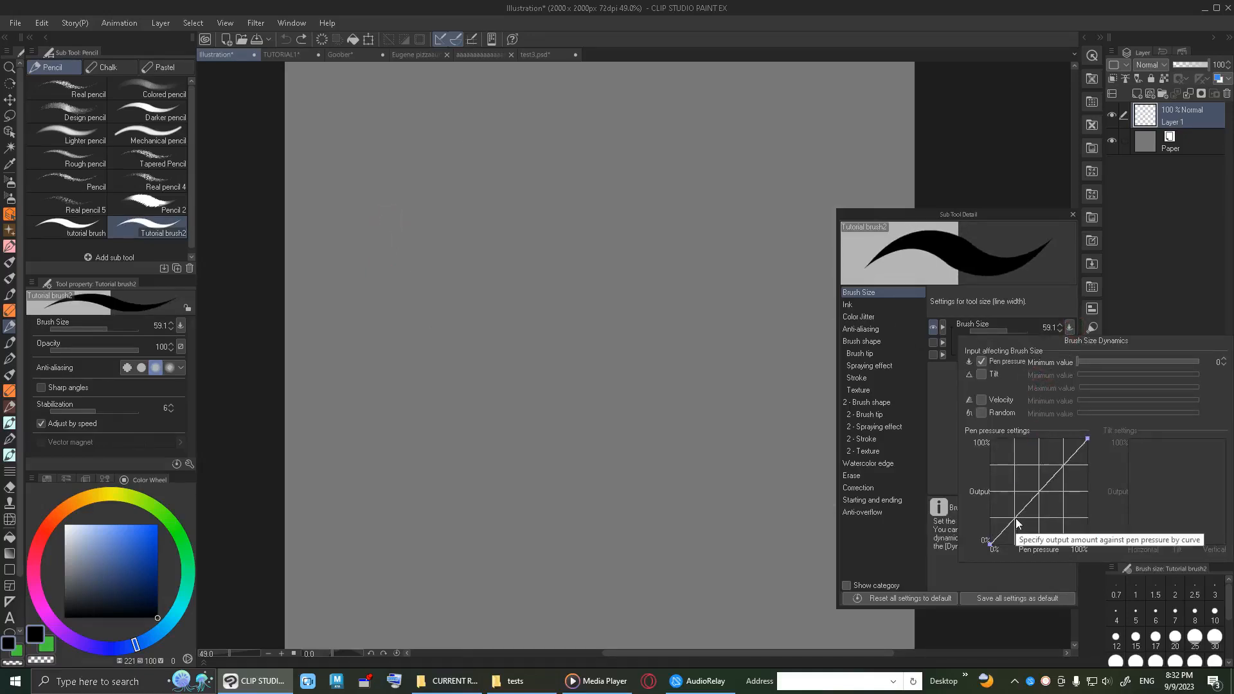
Bend the pen pressure curve downward and try a test stroke with it, undoing the stroke.
mouse_move(1023, 515)
left_mouse_down()
mouse_move(1040, 551)
mouse_move(1065, 551)
left_mouse_up()
left_click(758, 449)
mouse_move(636, 438)
left_mouse_down()
mouse_move(712, 306)
mouse_move(803, 368)
mouse_move(823, 368)
left_mouse_up()
key("ctrl+z")
Invert the pen pressure curve so the output falls from 100% at no pressure to 0% at full pressure.
left_click(1069, 327)
mouse_move(1065, 545)
left_mouse_down()
mouse_move(1082, 556)
mouse_move(1074, 418)
mouse_move(1099, 577)
left_mouse_up()
left_click_drag(990, 546, 923, 429)
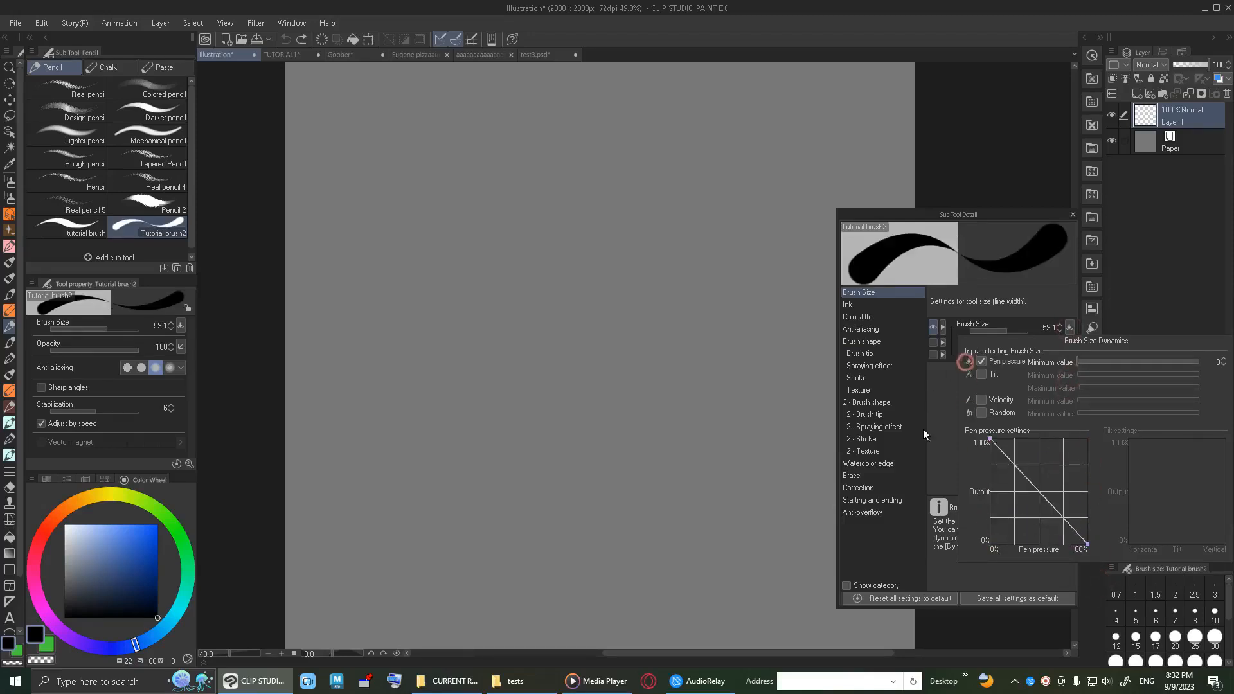
Test the inverted pressure curve with several curving strokes across the canvas, undoing all of them.
left_click(728, 409)
mouse_move(741, 269)
left_mouse_down()
mouse_move(722, 267)
mouse_move(669, 424)
mouse_move(716, 295)
mouse_move(404, 317)
left_mouse_up()
left_click_drag(435, 388, 479, 347)
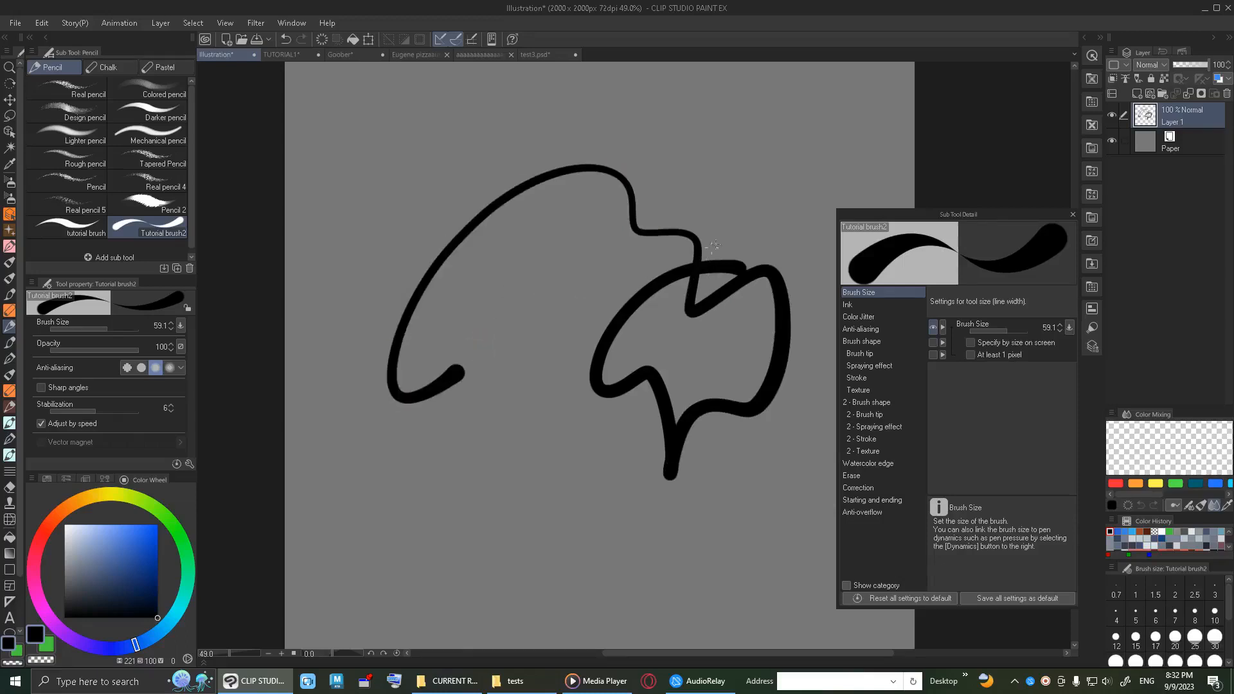
key("ctrl+z")
mouse_move(770, 226)
left_mouse_down()
mouse_move(570, 455)
mouse_move(558, 441)
left_mouse_up()
key("ctrl+z")
mouse_move(736, 297)
left_mouse_down()
mouse_move(647, 375)
mouse_move(712, 172)
mouse_move(709, 366)
left_mouse_up()
key("ctrl+z")
key("ctrl+z")
left_click_drag(603, 205, 430, 400)
left_click_drag(499, 515, 495, 518)
key("ctrl+z")
Restore the pen pressure curve to a straight line rising from 0% to 100% output.
left_click(1069, 328)
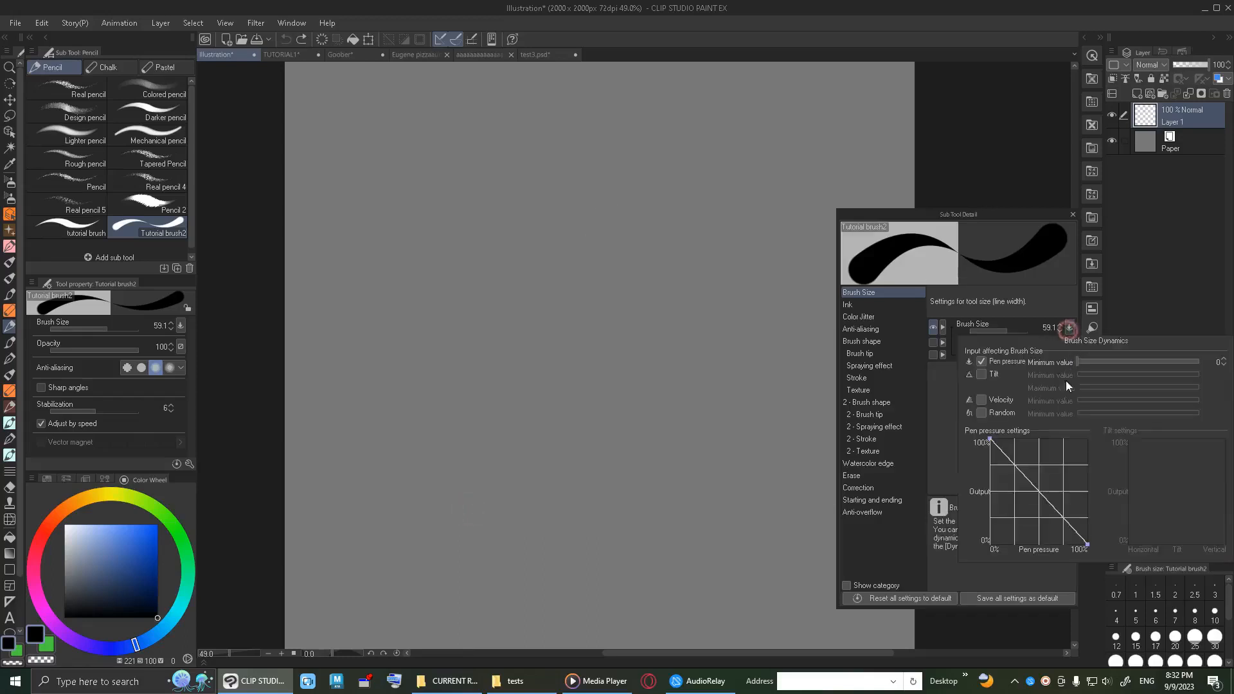
left_click_drag(990, 441, 990, 543)
left_click_drag(1088, 545, 1112, 439)
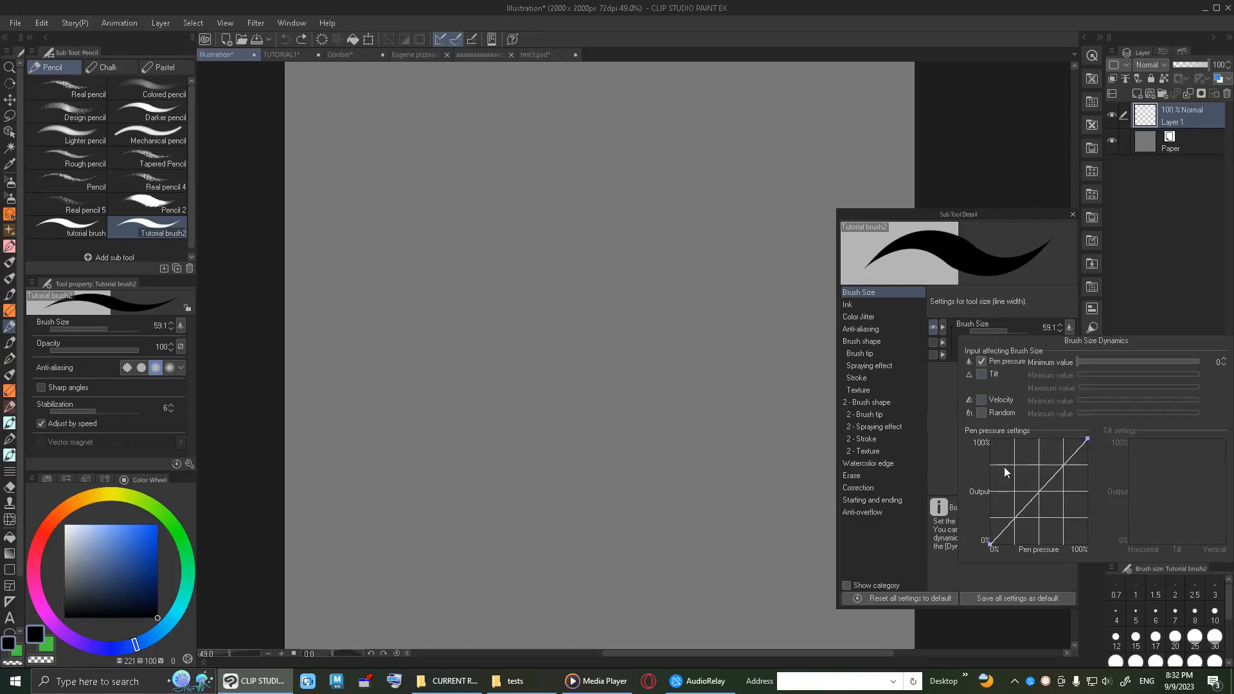
Replace Pen pressure with Tilt as the input affecting brush size and try a test stroke, undoing the stroke.
left_click(998, 362)
left_click(992, 376)
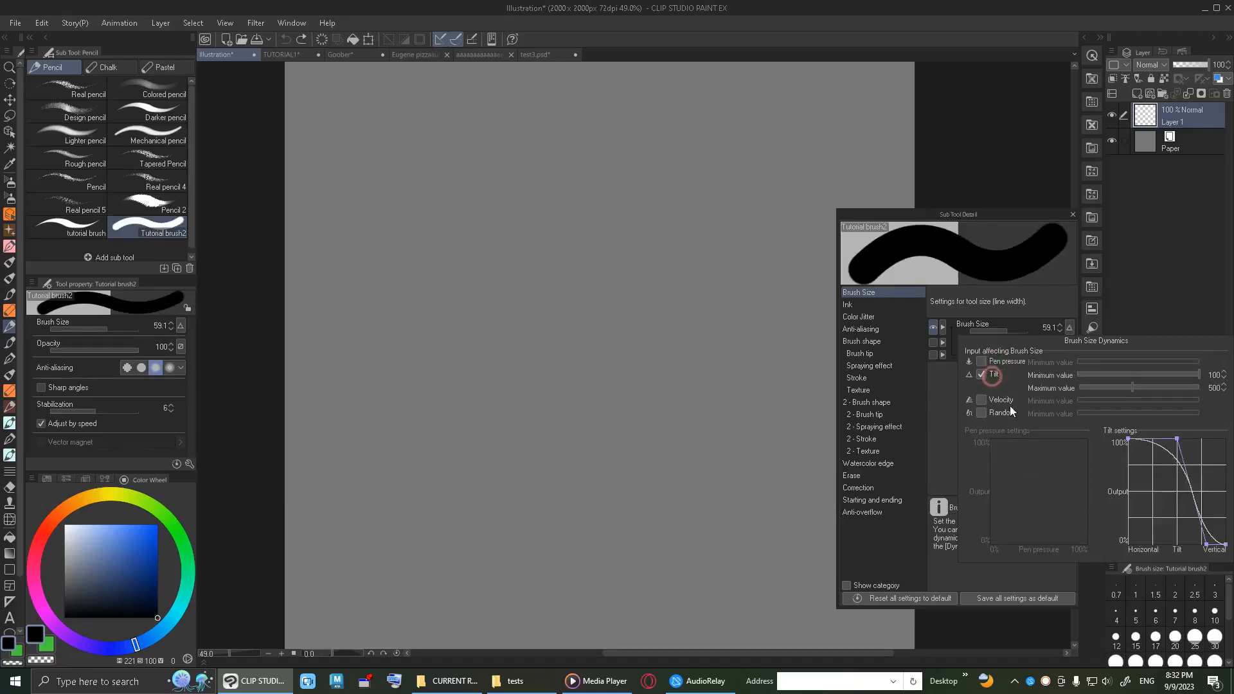
left_click(783, 336)
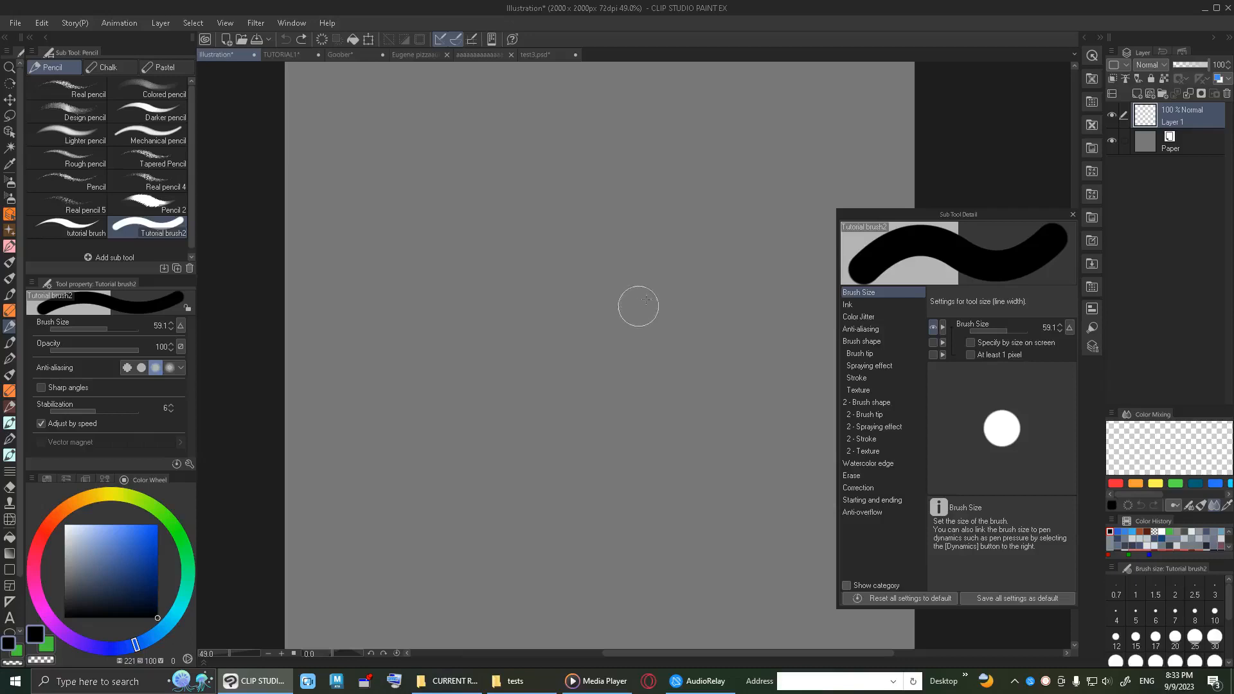
mouse_move(644, 375)
left_mouse_down()
mouse_move(647, 386)
mouse_move(648, 347)
mouse_move(807, 206)
left_mouse_up()
key("ctrl+z")
Set the Tilt minimum value to 0 and test it with strokes on the canvas, undoing them.
left_click(1070, 327)
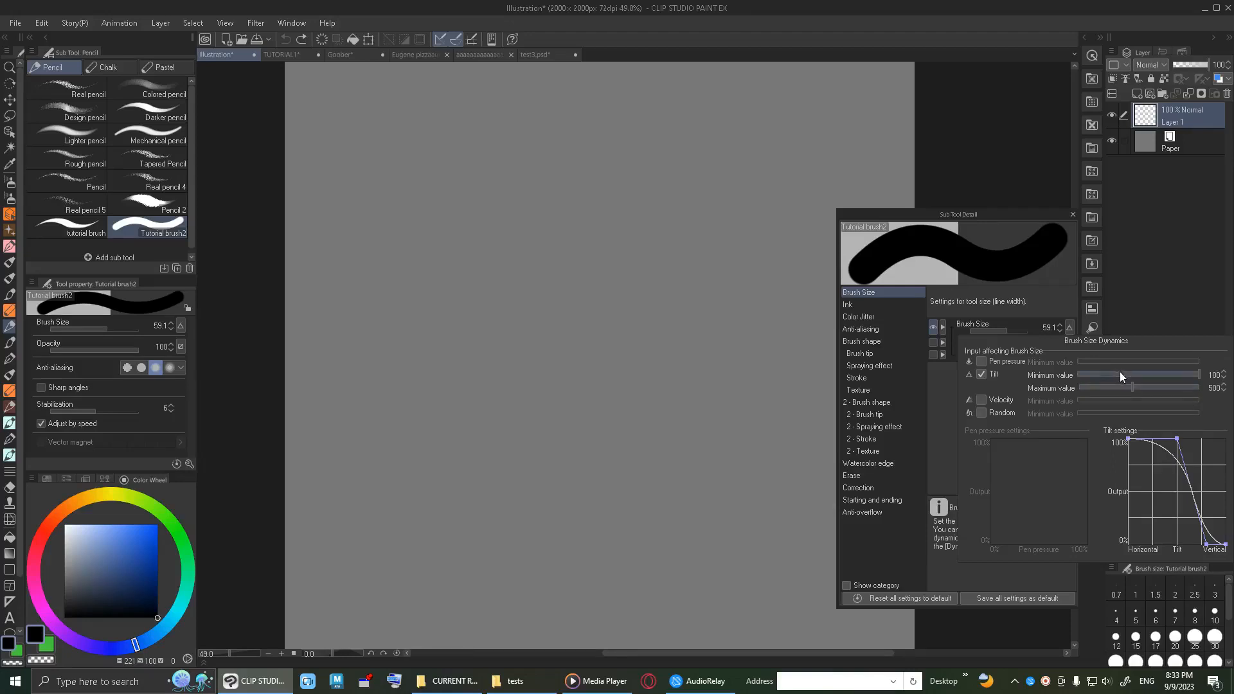
left_click_drag(1120, 373, 1077, 374)
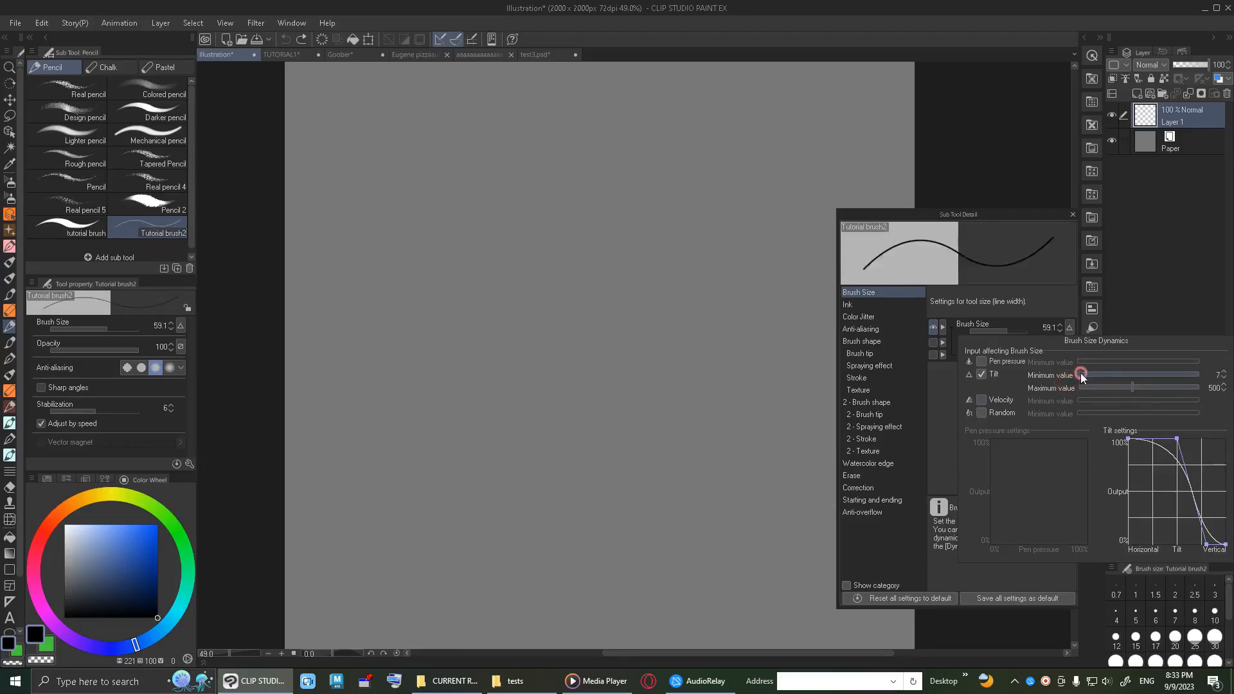
left_click(755, 443)
mouse_move(650, 345)
left_mouse_down()
mouse_move(612, 360)
mouse_move(565, 178)
mouse_move(753, 276)
mouse_move(767, 342)
left_mouse_up()
left_click_drag(773, 378, 836, 350)
key("ctrl+z")
key("ctrl+z")
key("ctrl+z")
Set the Tilt minimum value to 38 and turn off Tilt as a brush size input.
left_click(1069, 328)
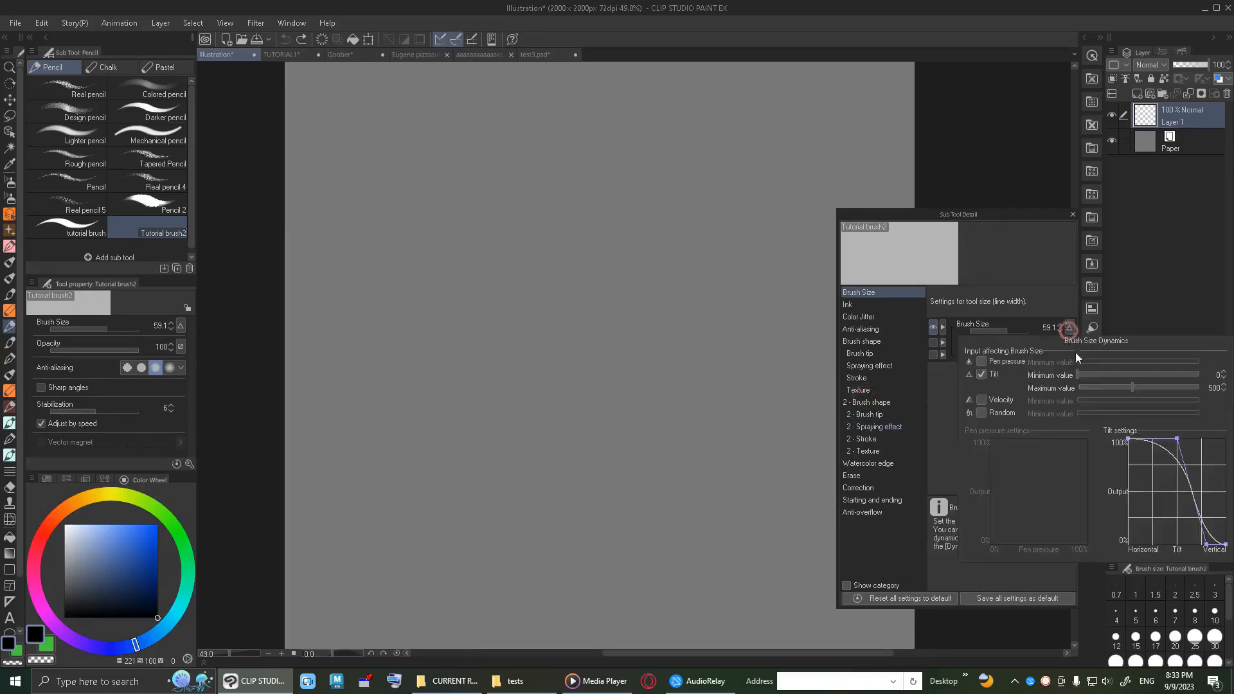
left_click(1133, 373)
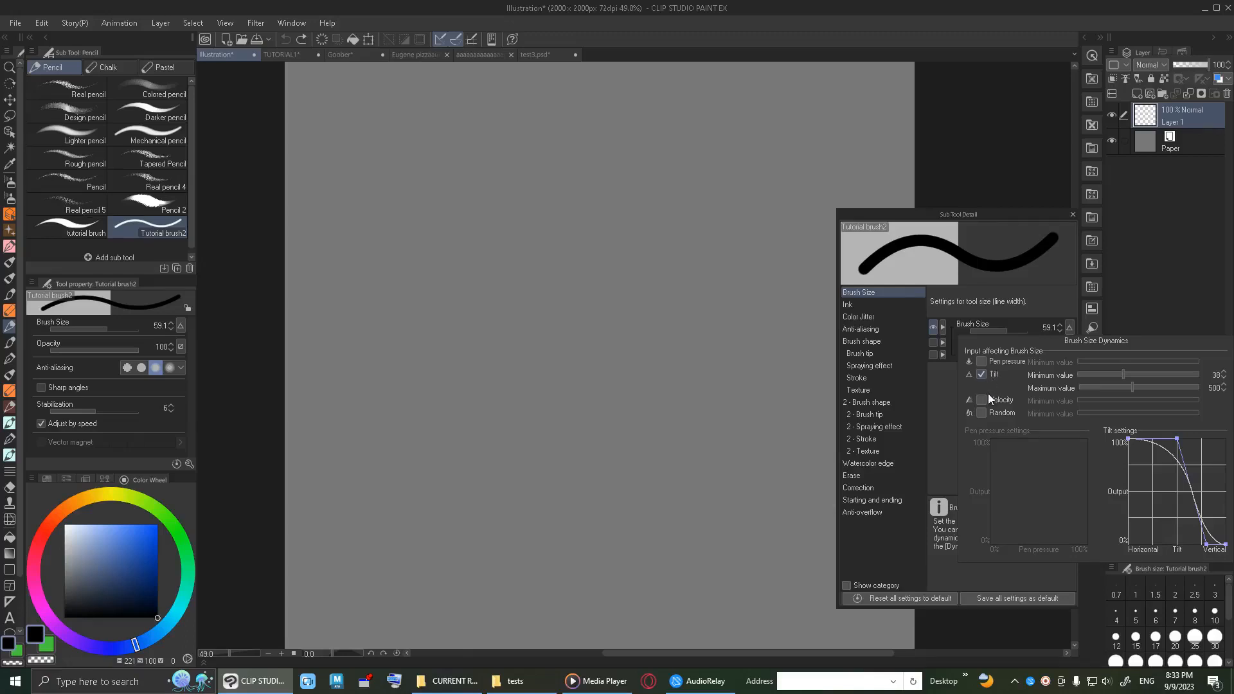
left_click(989, 375)
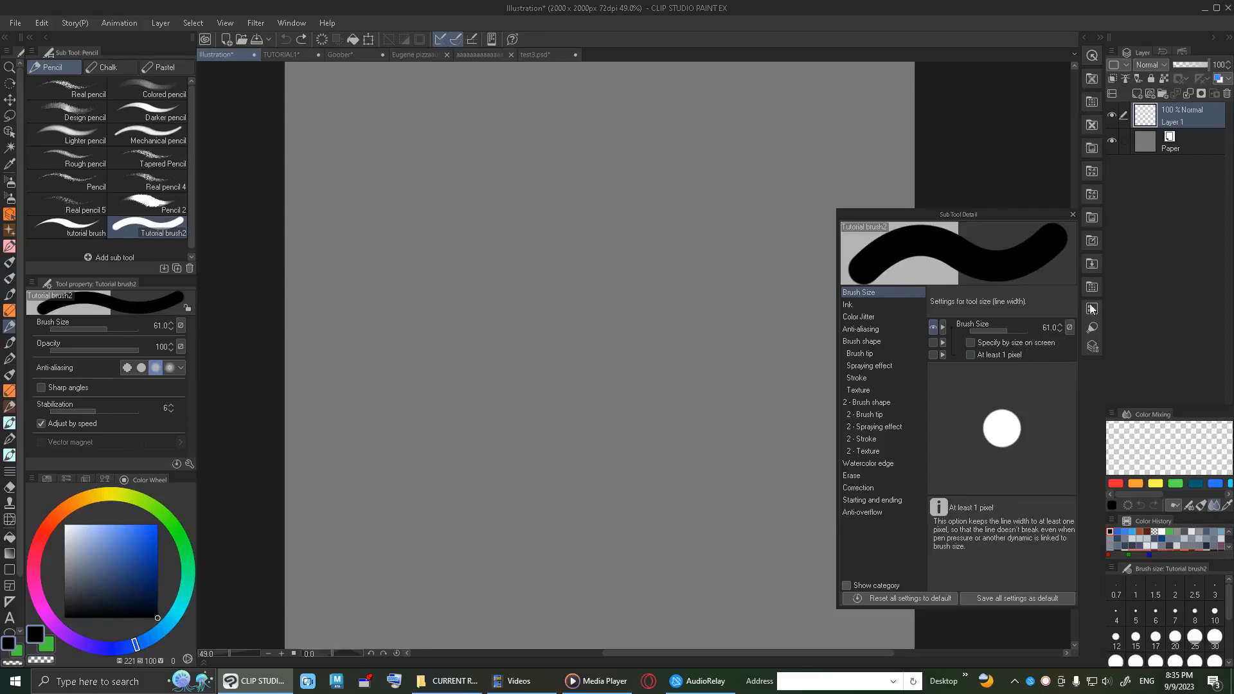
Turn on Velocity as the only input affecting the brush size.
left_click(1069, 328)
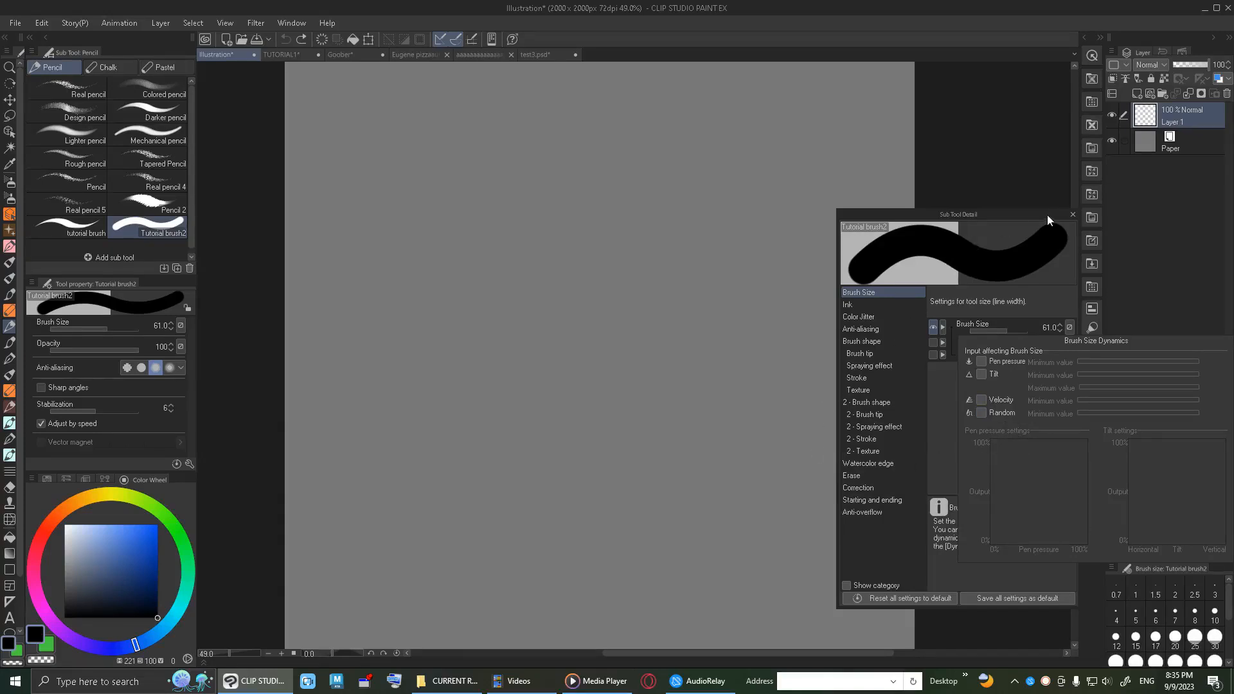
left_click(979, 398)
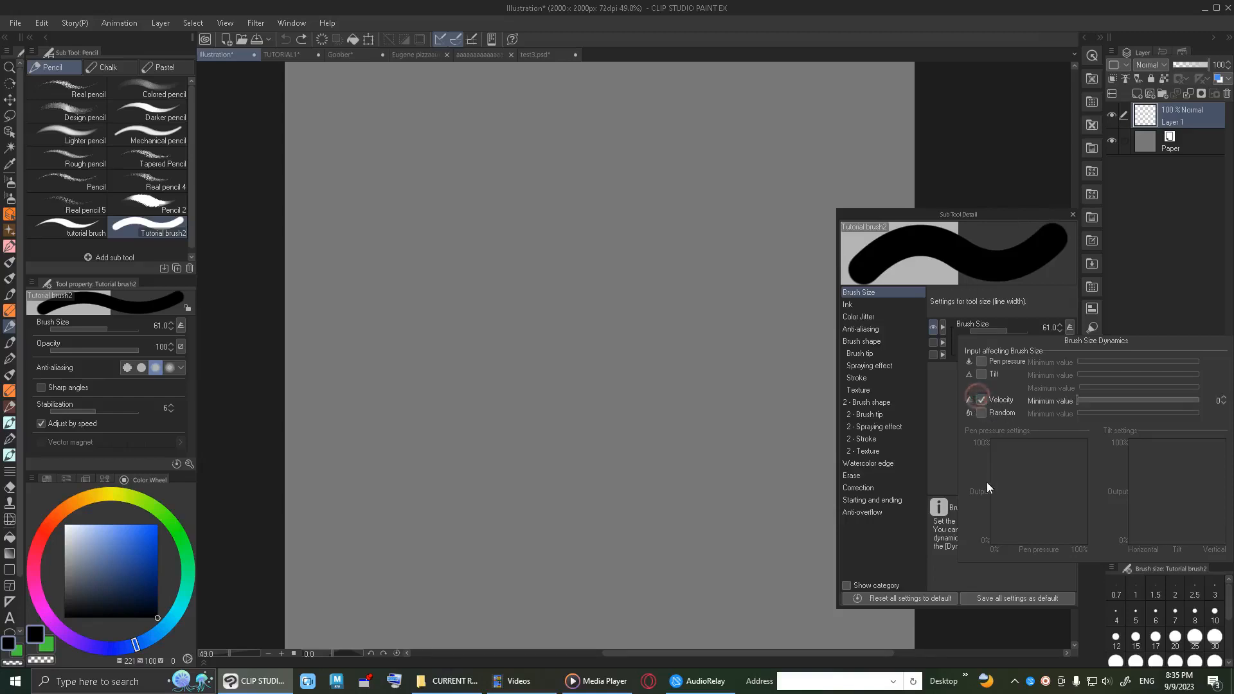
left_click(935, 155)
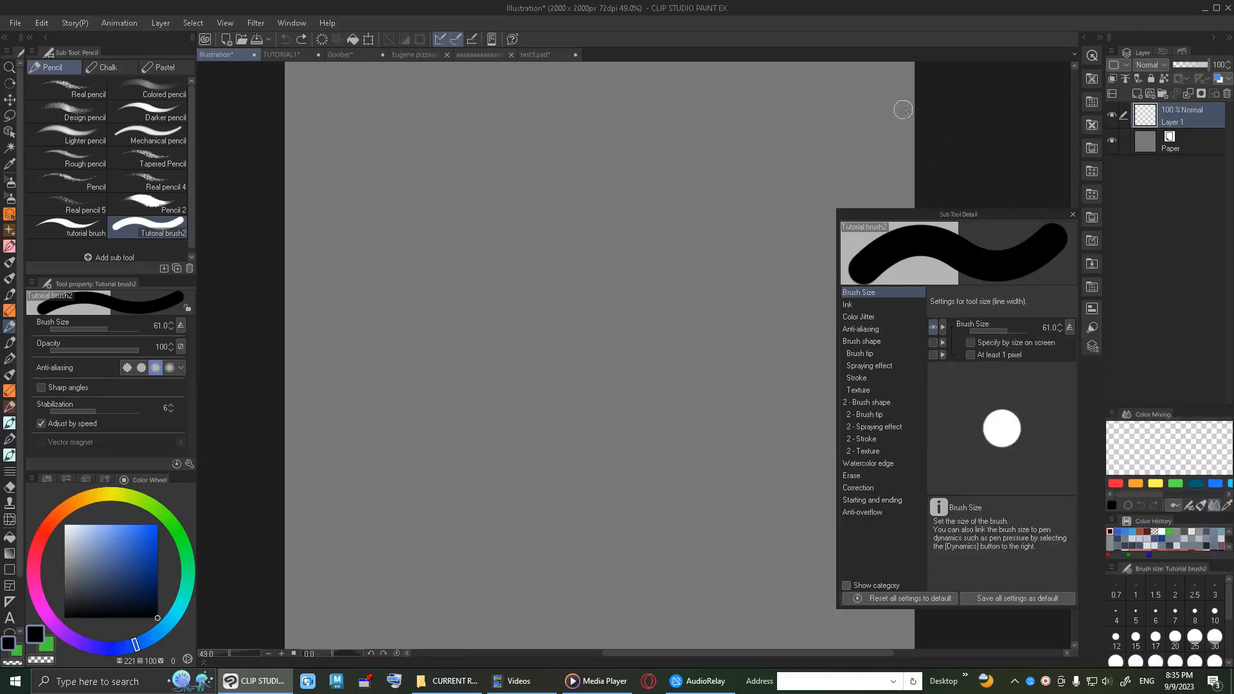
Test the velocity-driven brush size with several strokes drawn at varying speeds, undoing all of them.
left_click_drag(897, 73, 781, 201)
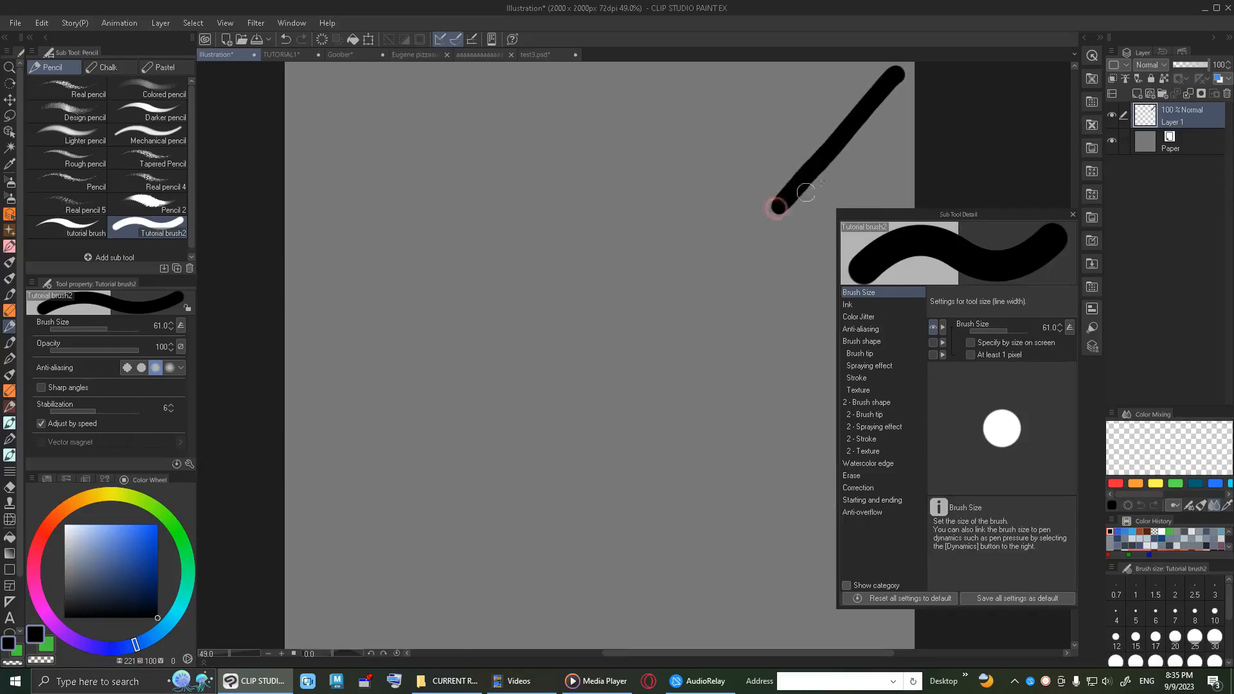
key("ctrl+z")
mouse_move(886, 82)
left_mouse_down()
mouse_move(457, 474)
mouse_move(460, 546)
mouse_move(476, 560)
mouse_move(587, 268)
mouse_move(832, 206)
mouse_move(616, 239)
left_mouse_up()
key("ctrl+z")
key("ctrl+z")
mouse_move(546, 400)
left_mouse_down()
mouse_move(782, 155)
mouse_move(620, 347)
mouse_move(744, 405)
mouse_move(768, 387)
mouse_move(848, 143)
mouse_move(669, 418)
left_mouse_up()
key("ctrl+z")
key("ctrl+z")
mouse_move(672, 158)
left_mouse_down()
mouse_move(639, 401)
mouse_move(730, 335)
left_mouse_up()
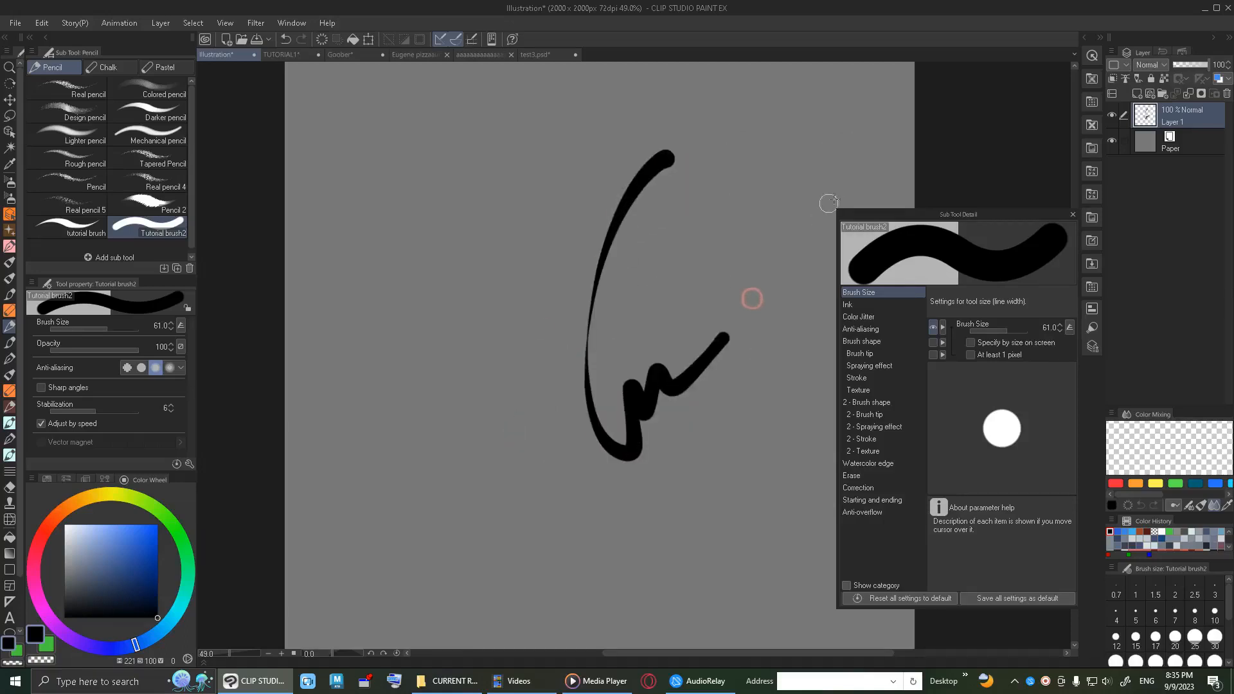
key("ctrl+z")
Adjust the minimum value for Velocity and try a test stroke on the canvas, undoing the stroke.
left_click(1068, 327)
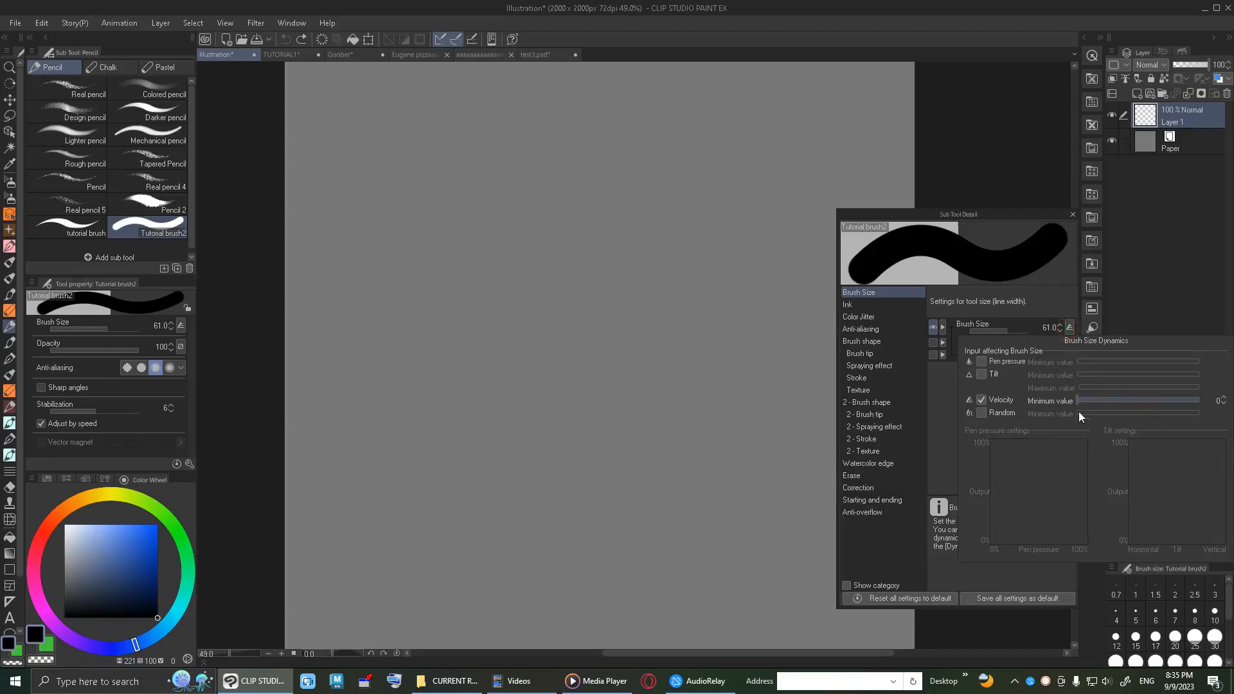
mouse_move(1120, 405)
left_mouse_down()
mouse_move(1200, 405)
mouse_move(1102, 414)
left_mouse_up()
left_click(763, 399)
mouse_move(704, 315)
left_mouse_down()
mouse_move(780, 168)
mouse_move(835, 392)
left_mouse_up()
key("ctrl+z")
Turn on Random as the only input affecting the brush size and try a test stroke, undoing the stroke.
left_click(1072, 329)
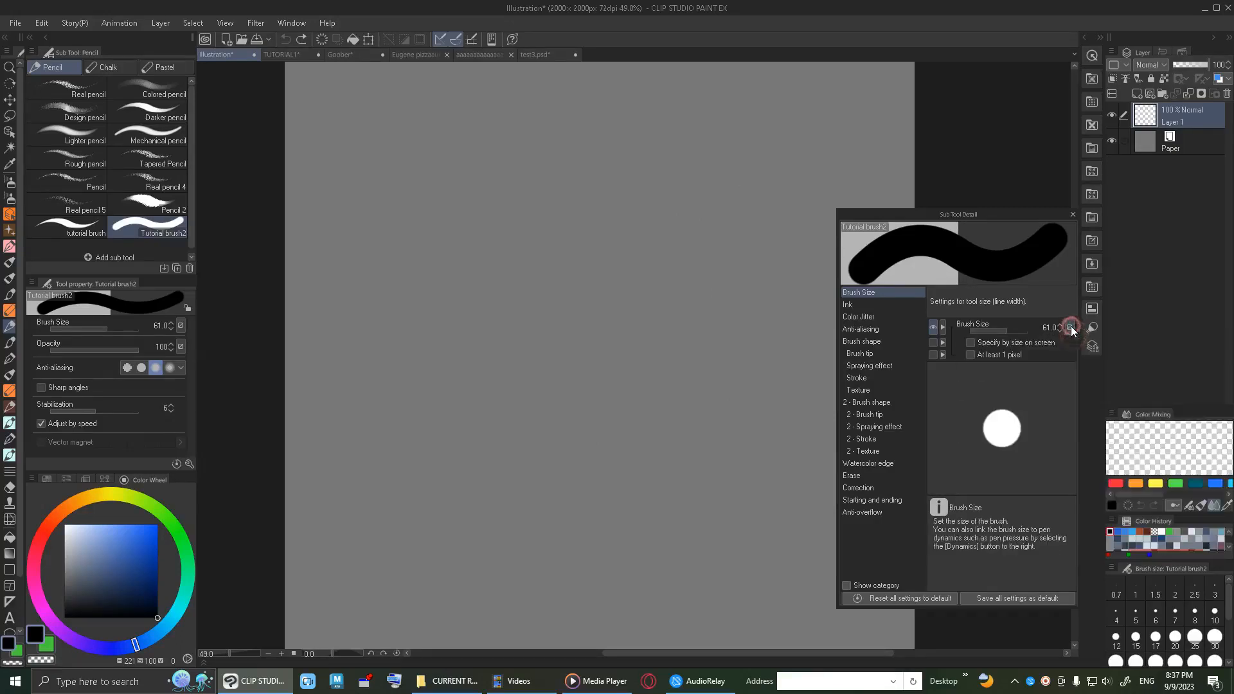
left_click(1070, 328)
left_click(1000, 415)
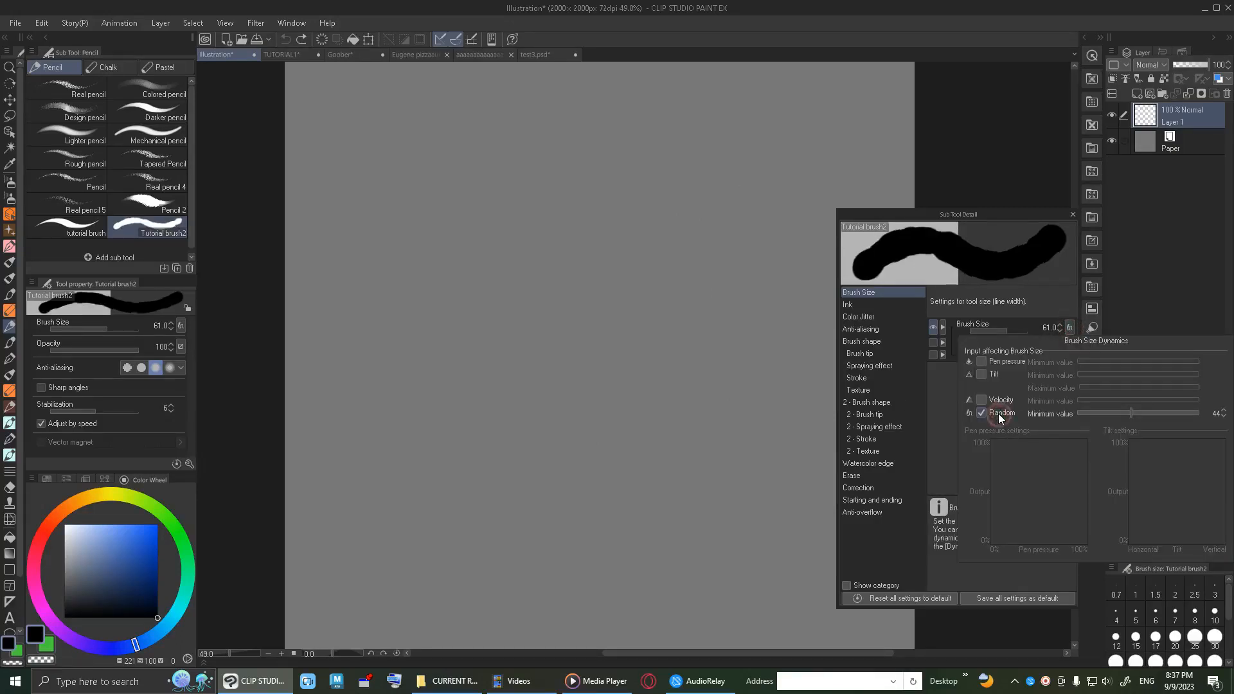
mouse_move(830, 148)
left_mouse_down()
mouse_move(648, 353)
mouse_move(567, 357)
mouse_move(514, 269)
mouse_move(743, 191)
left_mouse_up()
key("ctrl+z")
Set the Random minimum value to 0 and try another test stroke, undoing the stroke.
left_click(1070, 328)
left_click_drag(1102, 413, 1048, 426)
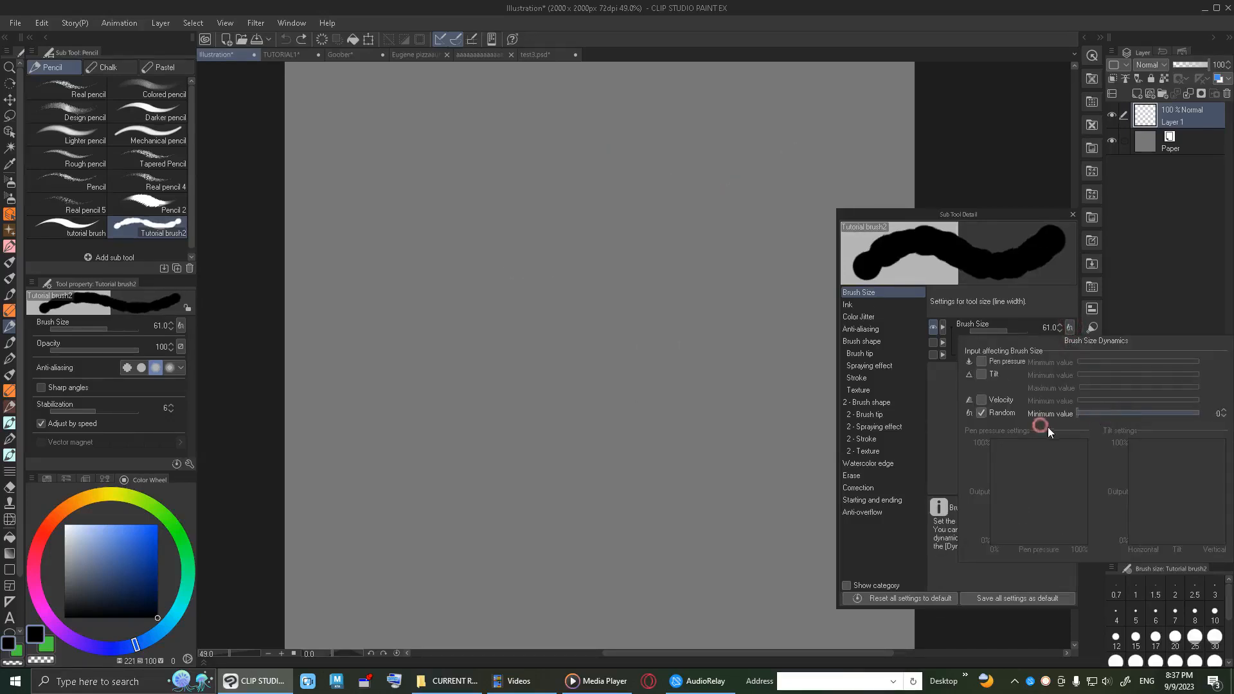
left_click(769, 402)
mouse_move(692, 425)
left_mouse_down()
mouse_move(725, 303)
mouse_move(548, 198)
mouse_move(818, 428)
mouse_move(971, 375)
left_mouse_up()
key("ctrl+z")
Set the Random minimum value to 83 and also enable Pen pressure and Velocity as brush size inputs.
left_click(1069, 328)
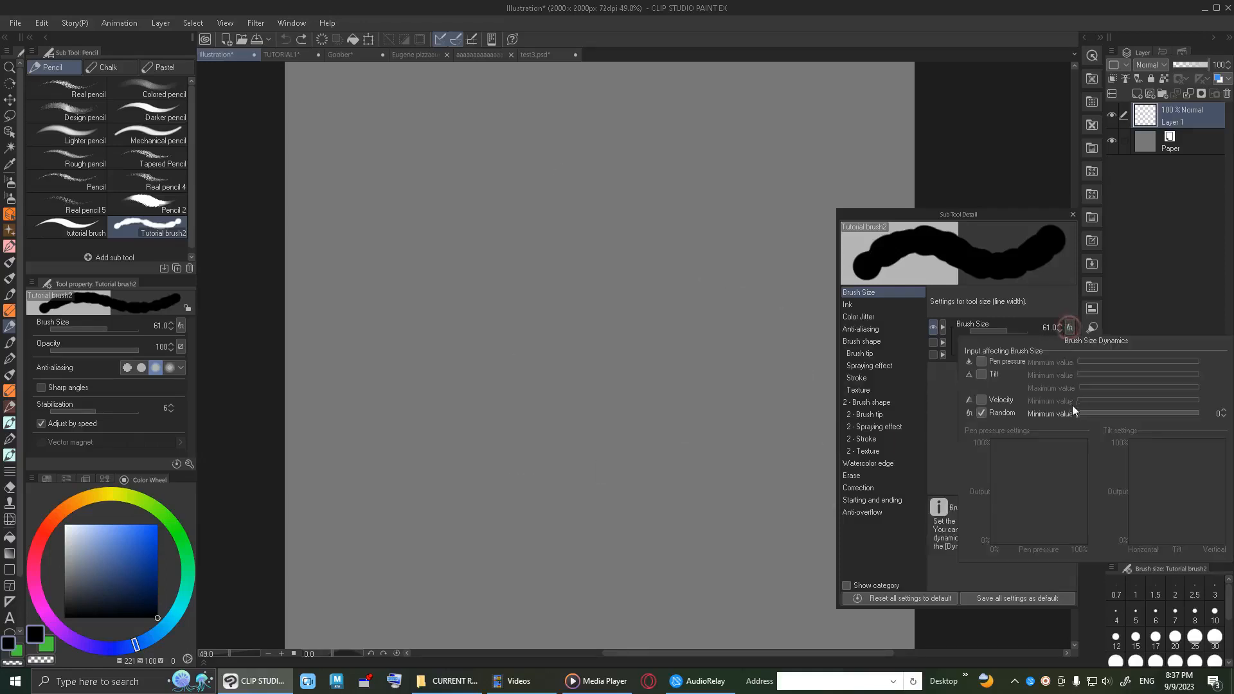
left_click(1019, 413)
left_click(1005, 414)
left_click_drag(1128, 415, 1177, 417)
left_click(1007, 361)
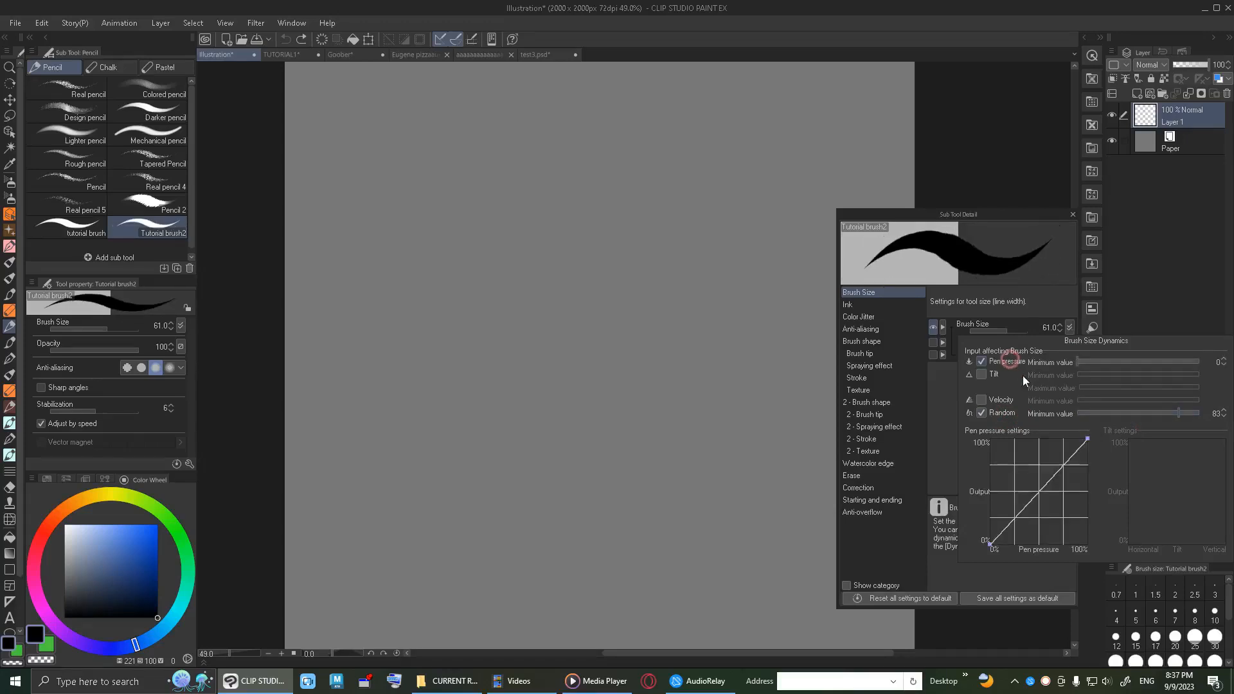
left_click(999, 401)
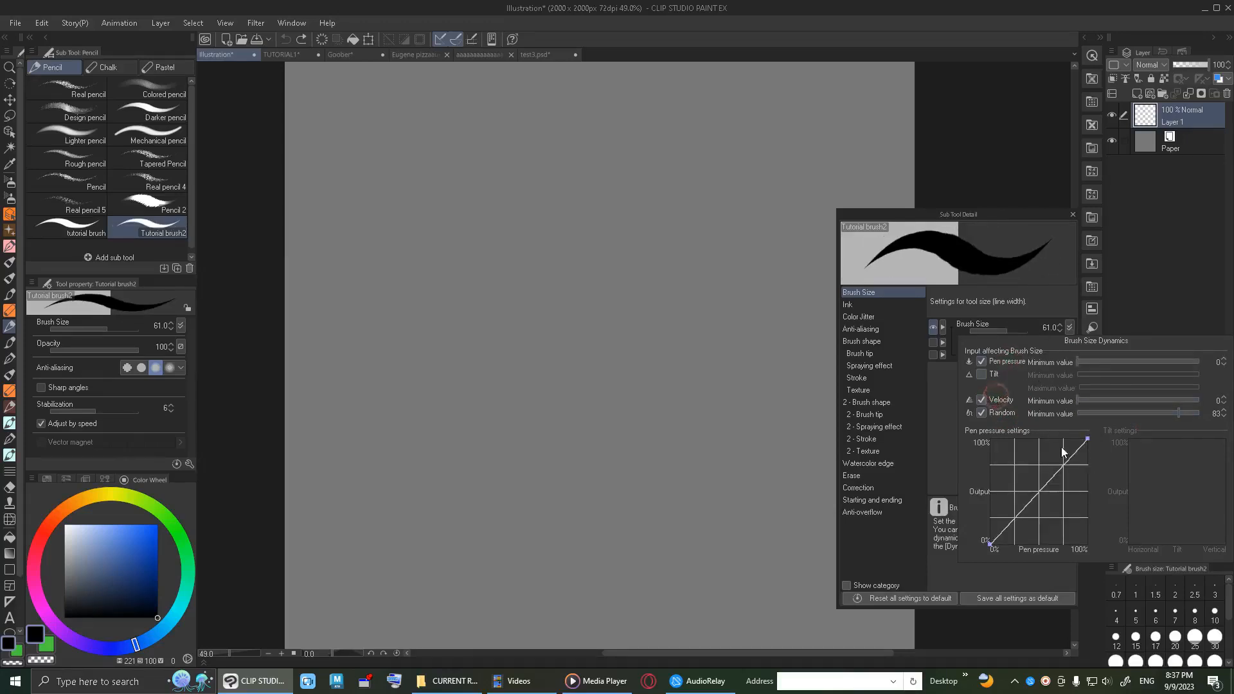
Test the combined Pen pressure, Velocity and Random dynamics with four strokes on the canvas, undoing each.
left_click(764, 377)
mouse_move(738, 225)
left_mouse_down()
mouse_move(562, 330)
mouse_move(801, 381)
mouse_move(830, 219)
left_mouse_up()
key("ctrl+z")
mouse_move(787, 183)
left_mouse_down()
mouse_move(733, 254)
mouse_move(818, 312)
left_mouse_up()
key("ctrl+z")
mouse_move(677, 362)
left_mouse_down()
mouse_move(685, 342)
mouse_move(716, 350)
left_mouse_up()
key("ctrl+z")
mouse_move(730, 307)
left_mouse_down()
mouse_move(722, 367)
mouse_move(730, 385)
mouse_move(732, 360)
mouse_move(735, 389)
mouse_move(783, 330)
left_mouse_up()
key("ctrl+z")
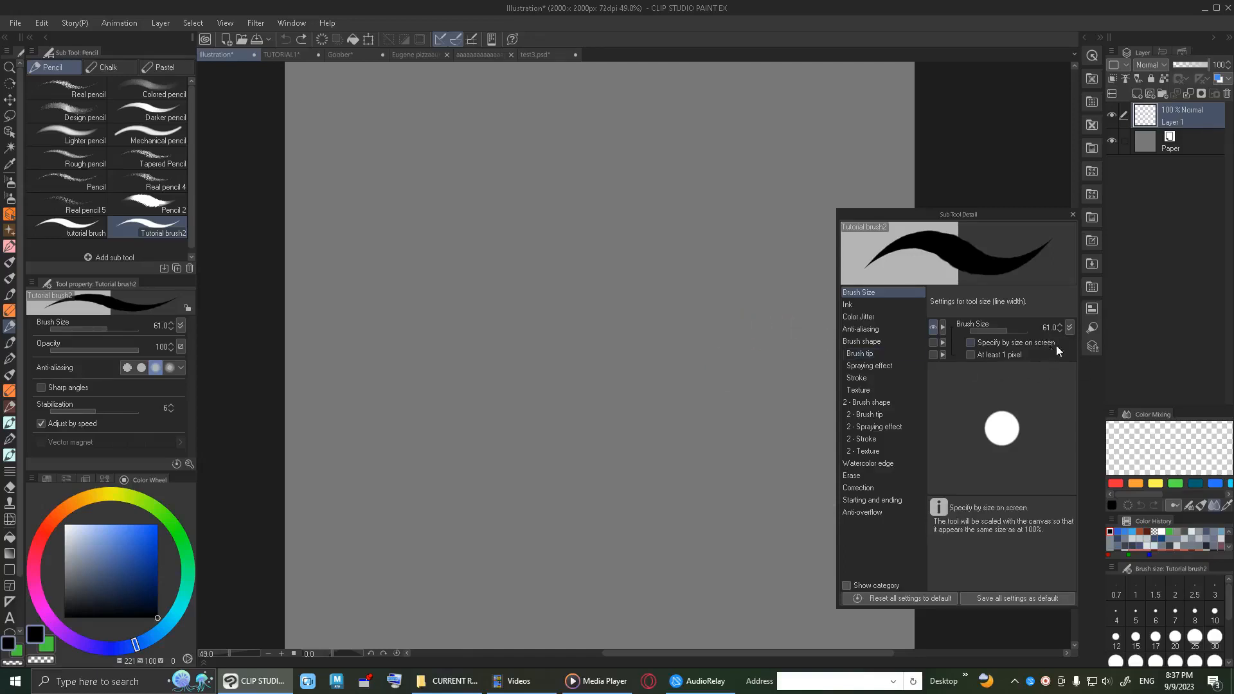
Turn off Random and Velocity so only Pen pressure affects the brush size.
left_click(1069, 328)
left_click(1002, 413)
left_click(1002, 400)
left_click(982, 362)
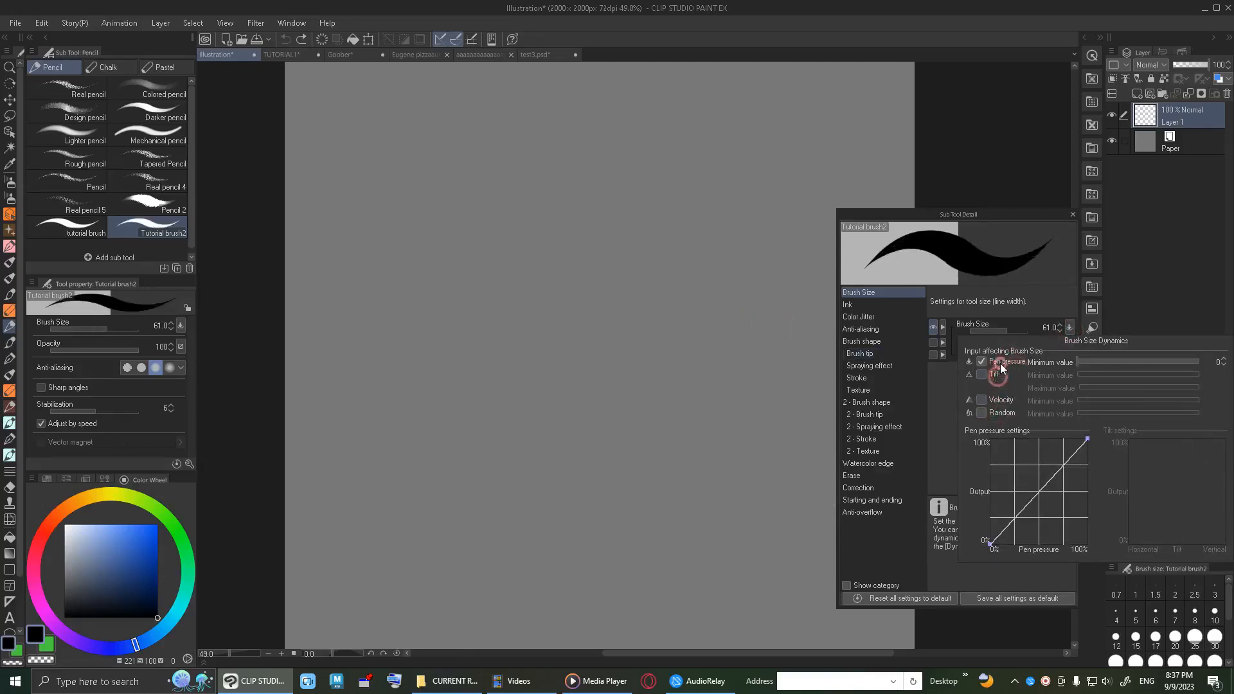
Close the Brush Size Dynamics, show the brush's Ink settings and set the opacity to 44.
left_click(969, 290)
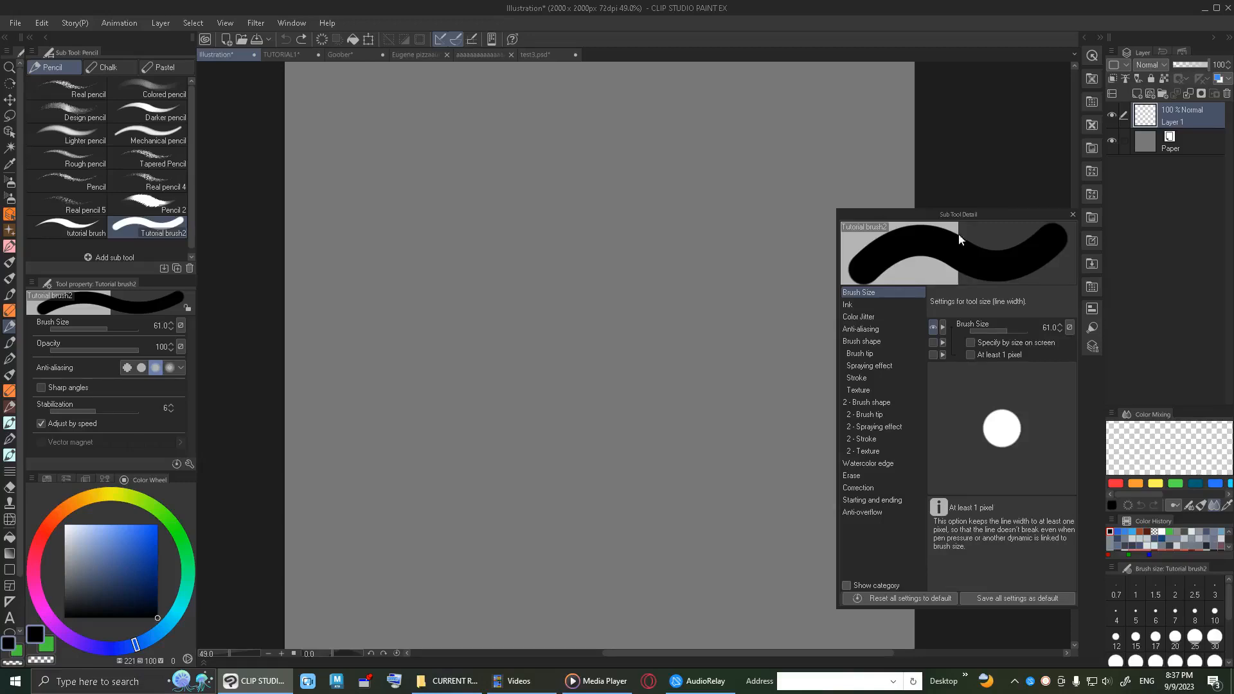
left_click(876, 306)
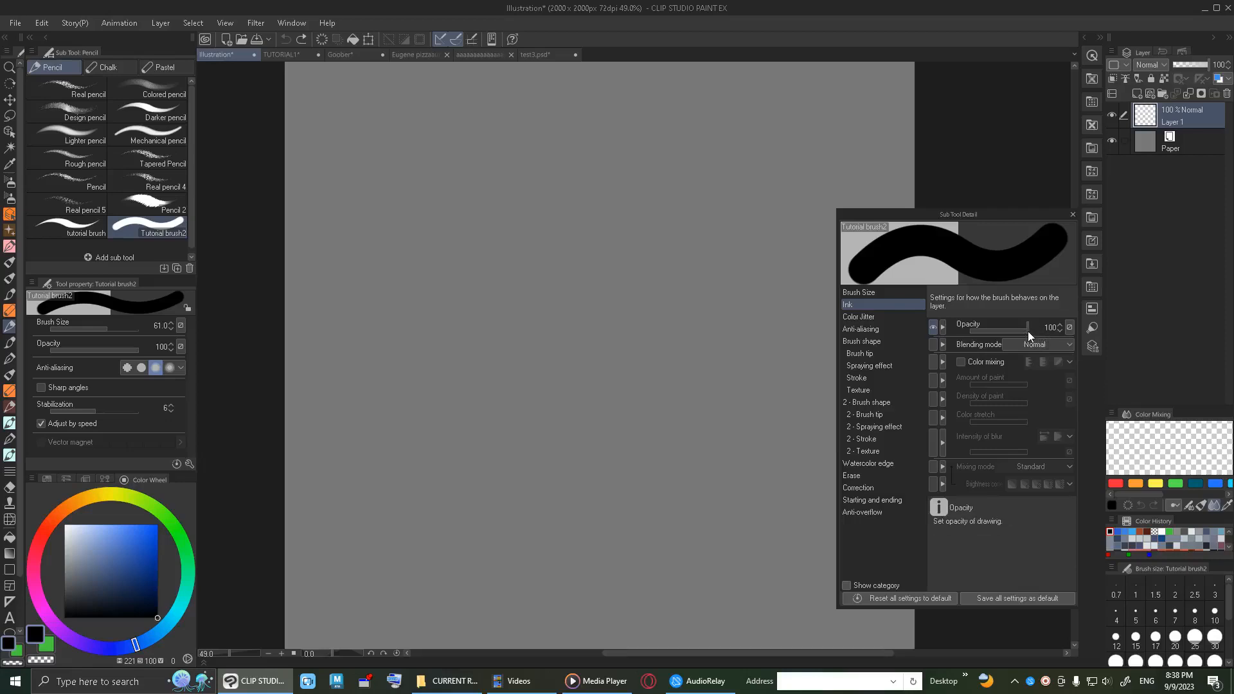
left_click_drag(1024, 334, 996, 328)
Test the reduced opacity with overlapping black strokes on the canvas, undoing all of them.
mouse_move(741, 350)
left_mouse_down()
mouse_move(729, 415)
mouse_move(705, 403)
mouse_move(692, 441)
mouse_move(634, 392)
left_mouse_up()
mouse_move(780, 184)
left_mouse_down()
mouse_move(740, 357)
mouse_move(719, 362)
mouse_move(702, 420)
mouse_move(672, 418)
mouse_move(657, 378)
mouse_move(672, 280)
mouse_move(747, 237)
mouse_move(738, 246)
mouse_move(749, 178)
mouse_move(707, 282)
mouse_move(700, 346)
mouse_move(691, 339)
mouse_move(682, 385)
mouse_move(656, 377)
mouse_move(657, 404)
mouse_move(704, 387)
mouse_move(730, 301)
mouse_move(757, 291)
mouse_move(795, 239)
mouse_move(781, 257)
mouse_move(739, 253)
left_mouse_up()
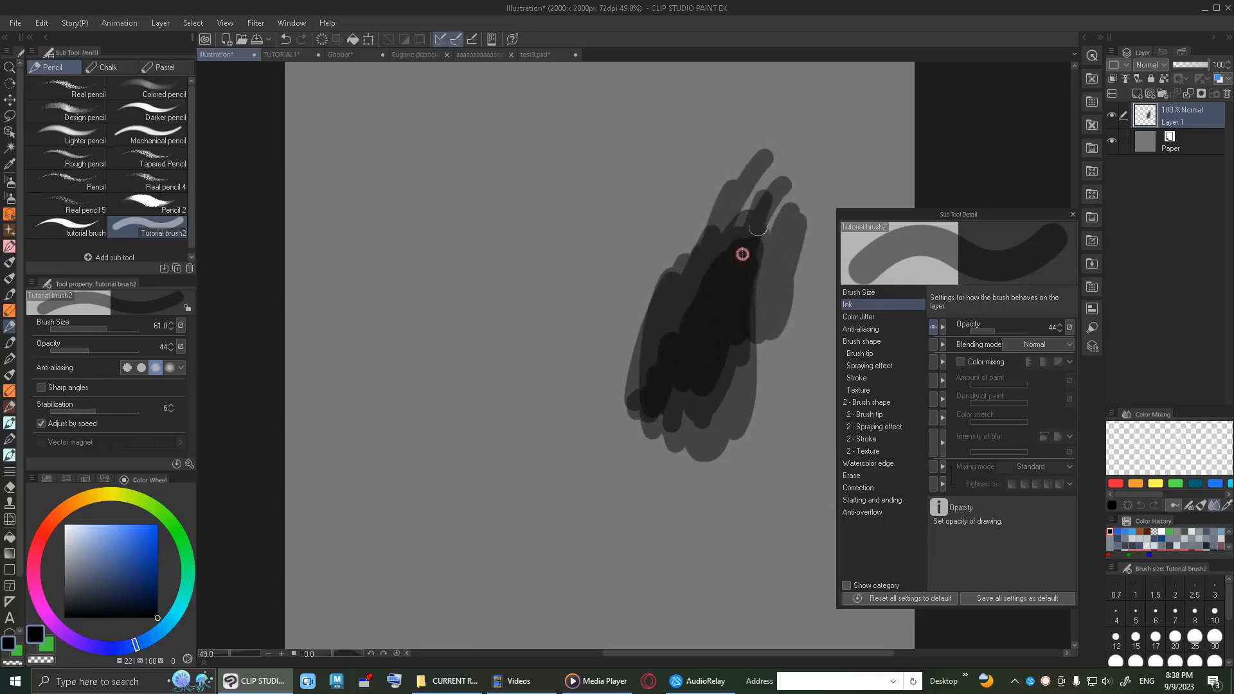
mouse_move(804, 124)
left_mouse_down()
mouse_move(728, 303)
mouse_move(736, 331)
mouse_move(667, 328)
mouse_move(694, 316)
mouse_move(757, 333)
left_mouse_up()
mouse_move(826, 167)
left_mouse_down()
mouse_move(725, 303)
mouse_move(814, 174)
left_mouse_up()
key("ctrl+z")
key("ctrl+z")
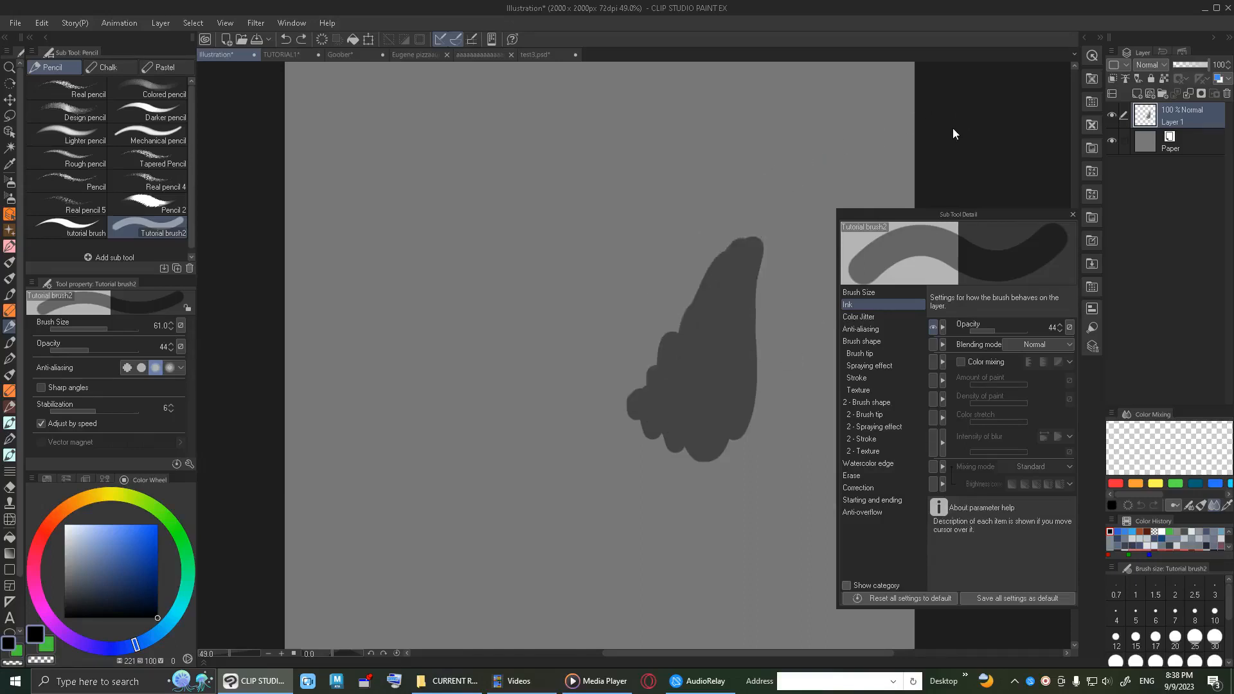
key("ctrl+z")
Set the brush opacity to 100 and enable Pen pressure as an input affecting opacity.
left_click_drag(1004, 330, 1049, 328)
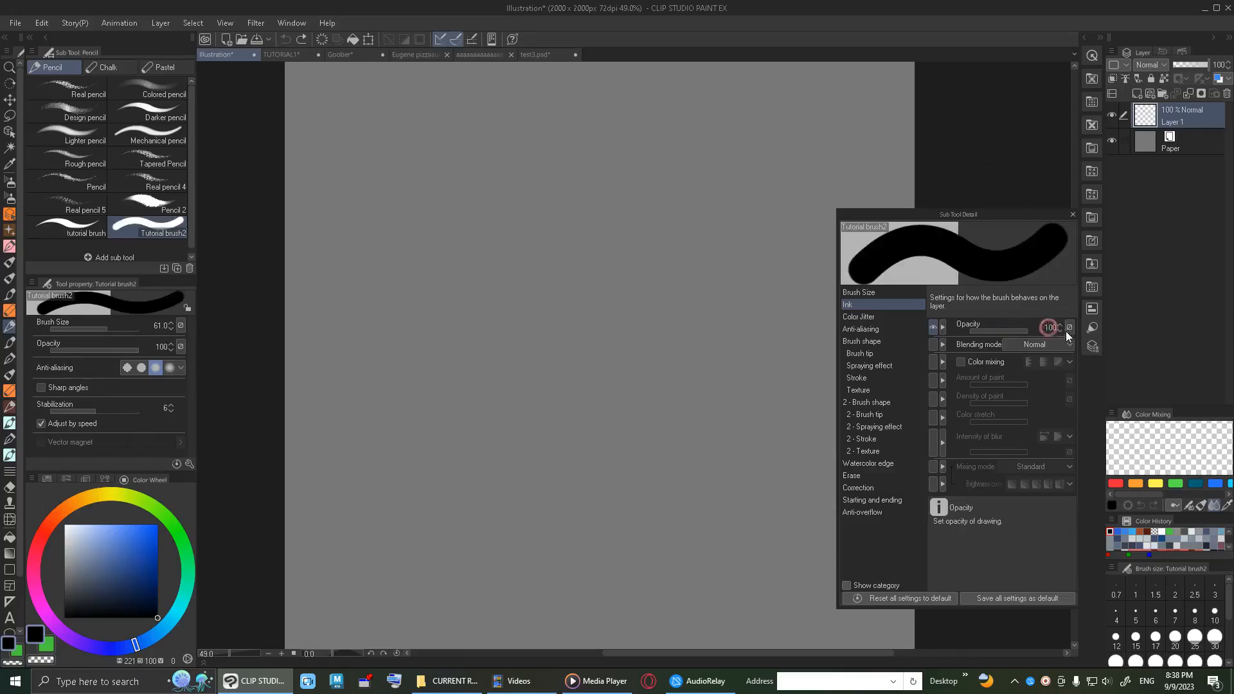
left_click(1070, 327)
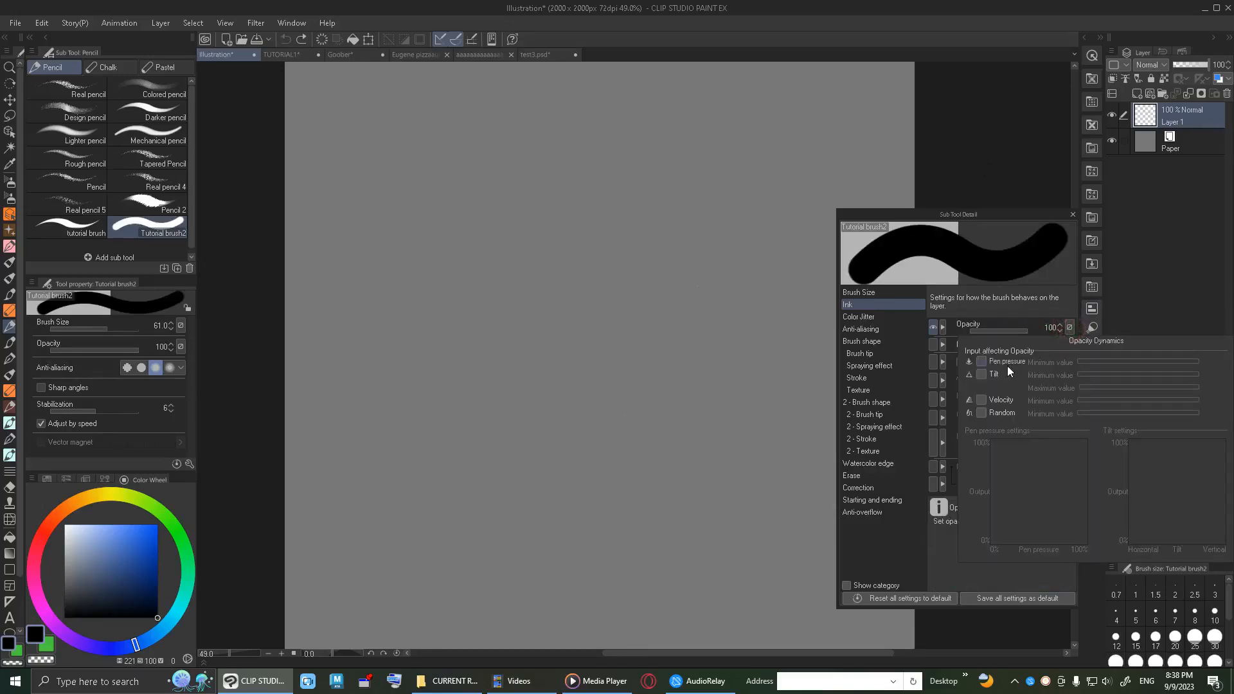
left_click(1000, 363)
Test the pressure-controlled opacity with strokes on the canvas, undoing them.
mouse_move(765, 238)
left_mouse_down()
mouse_move(701, 337)
mouse_move(702, 389)
mouse_move(695, 314)
mouse_move(685, 341)
mouse_move(725, 239)
mouse_move(755, 220)
mouse_move(757, 234)
mouse_move(776, 225)
mouse_move(800, 277)
mouse_move(764, 314)
mouse_move(700, 271)
mouse_move(657, 394)
mouse_move(652, 306)
mouse_move(676, 252)
mouse_move(820, 94)
mouse_move(745, 412)
left_mouse_up()
key("ctrl+z")
key("ctrl+z")
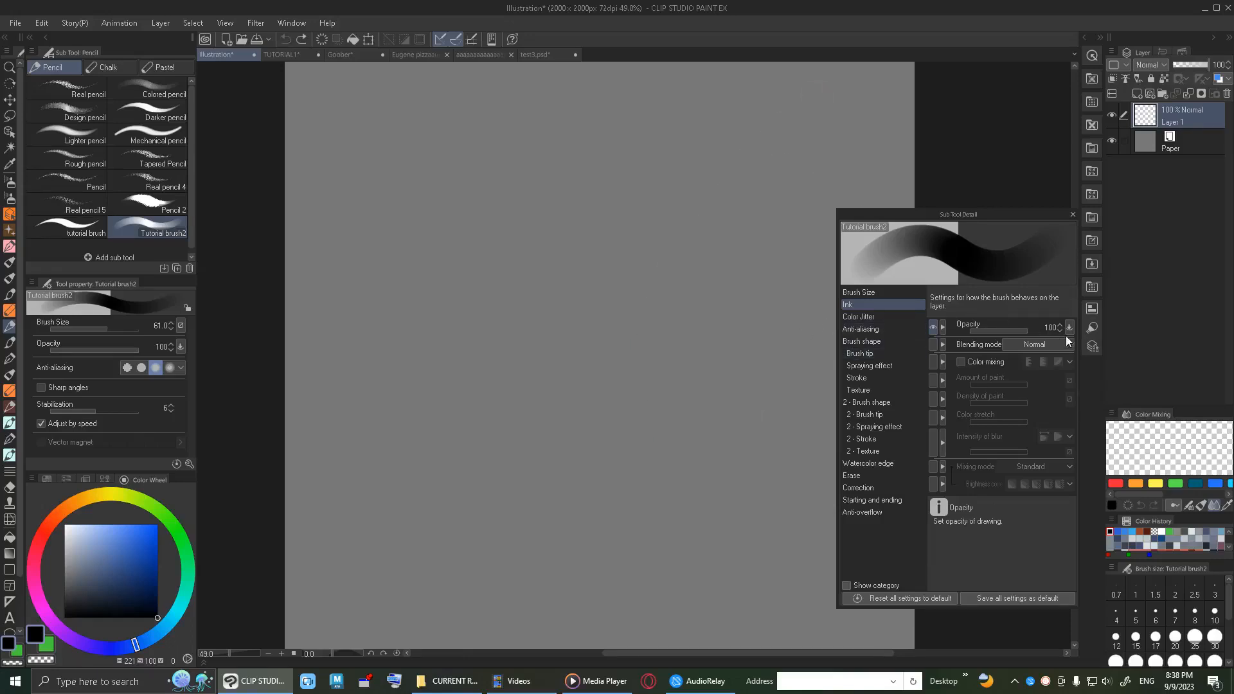
Try Random as an additional opacity input with a test stroke, undo the stroke and turn Random off.
left_click(1071, 328)
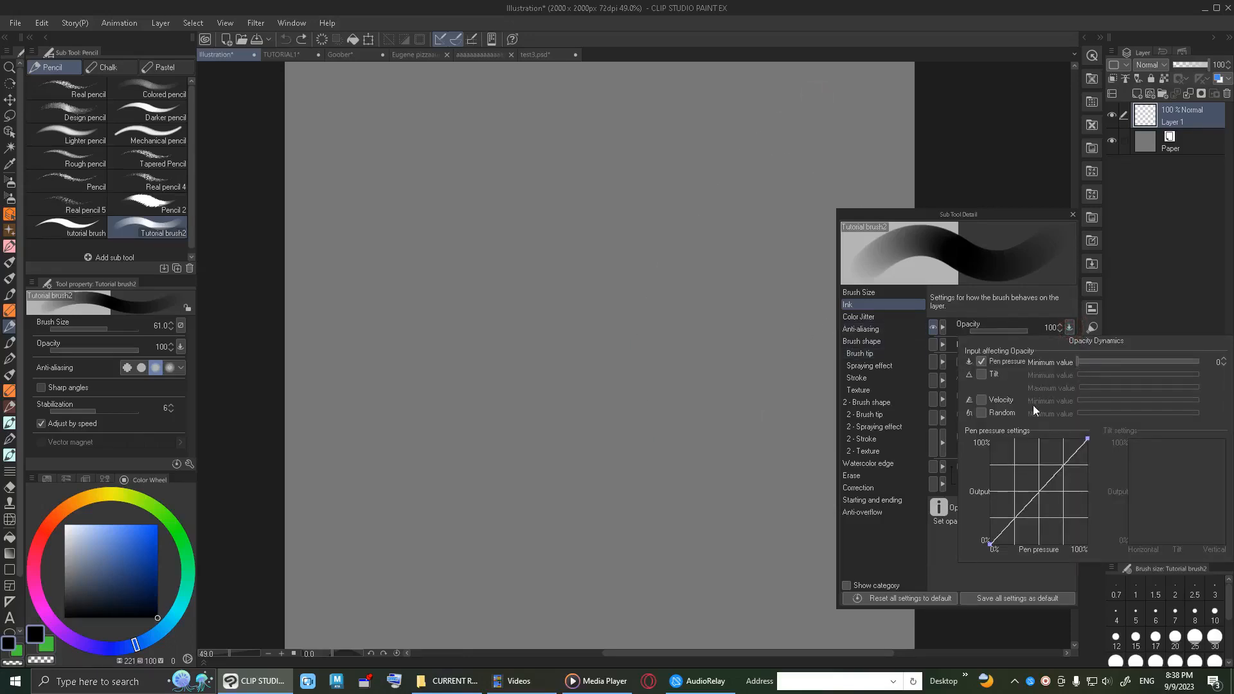
left_click(1001, 414)
mouse_move(661, 387)
left_mouse_down()
mouse_move(638, 297)
mouse_move(750, 418)
mouse_move(825, 310)
left_mouse_up()
key("ctrl+z")
key("ctrl+z")
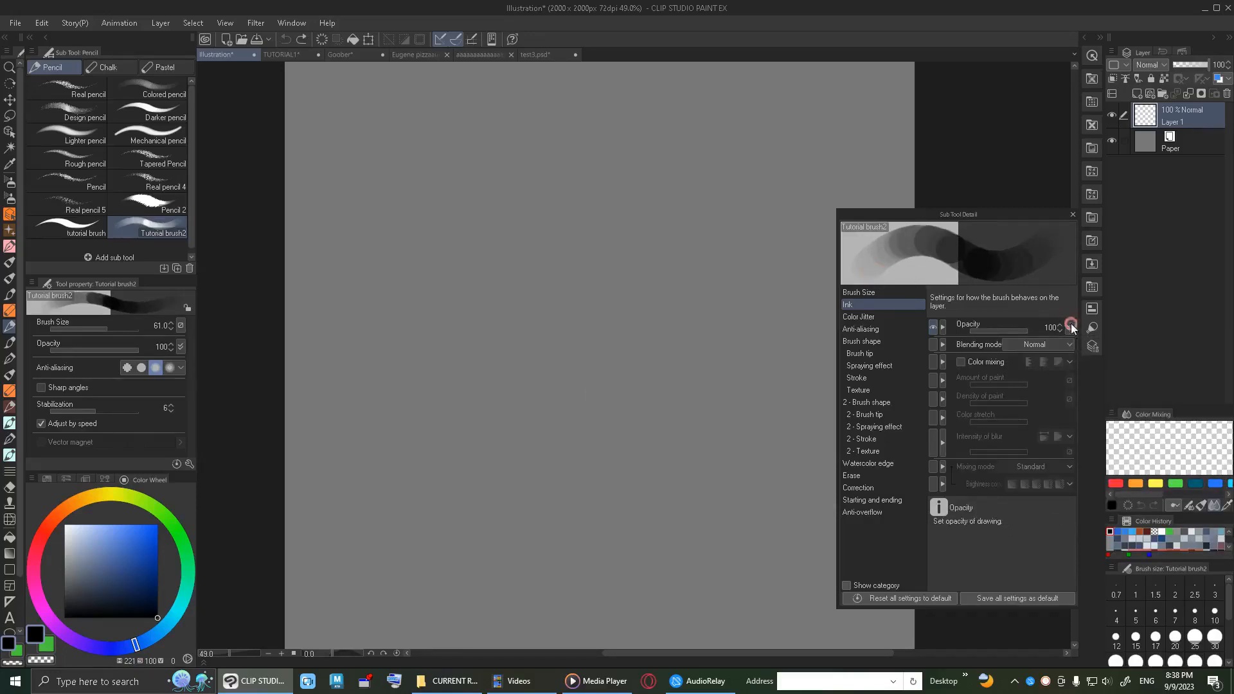
left_click(1071, 327)
left_click(1001, 415)
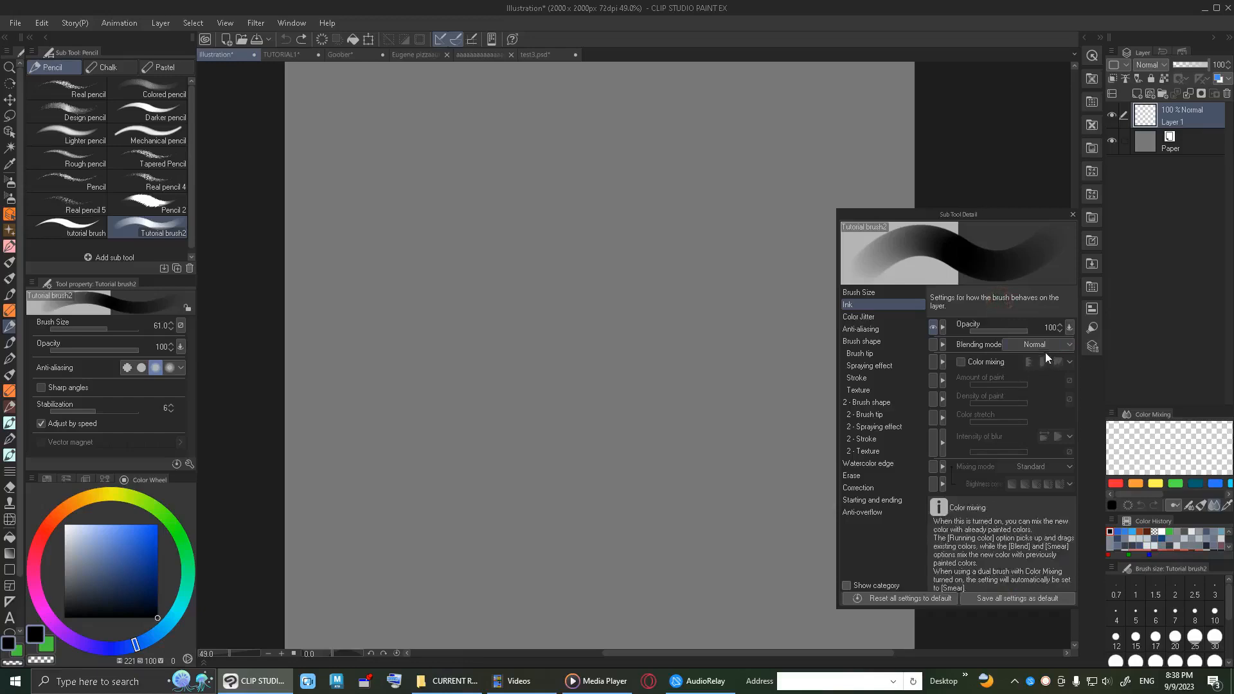
Review the available blending modes for the brush, leaving the mode at Normal.
left_click(1023, 345)
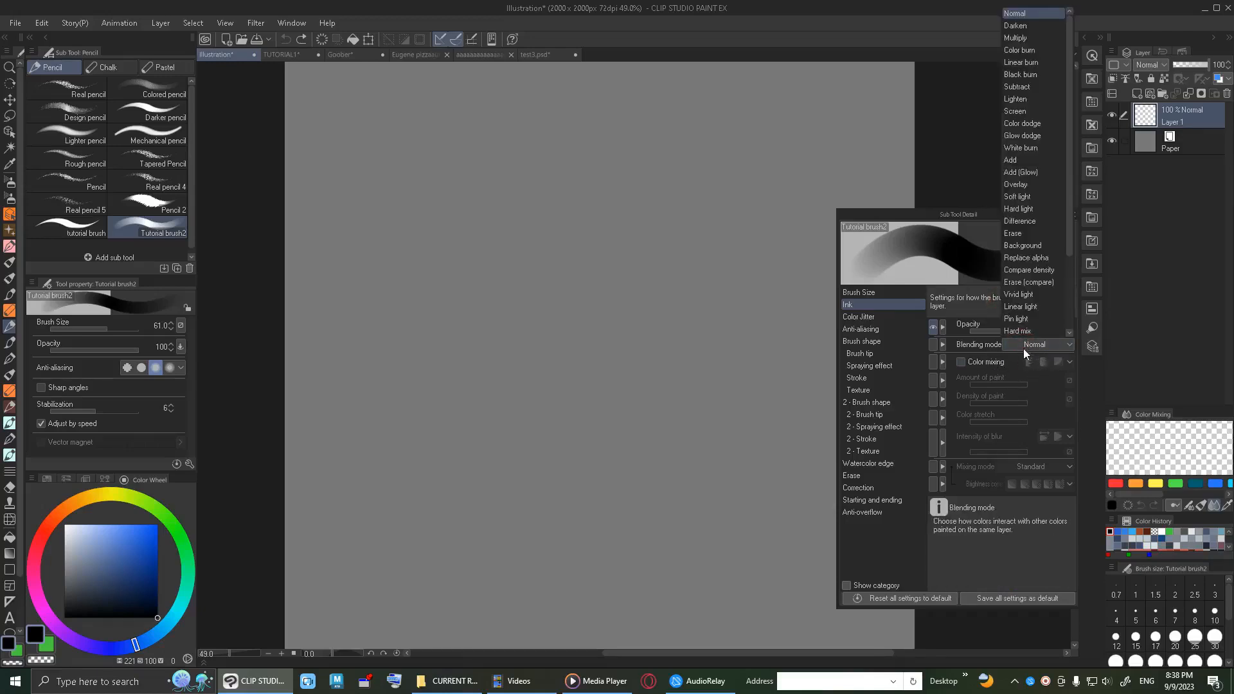
left_click(1024, 347)
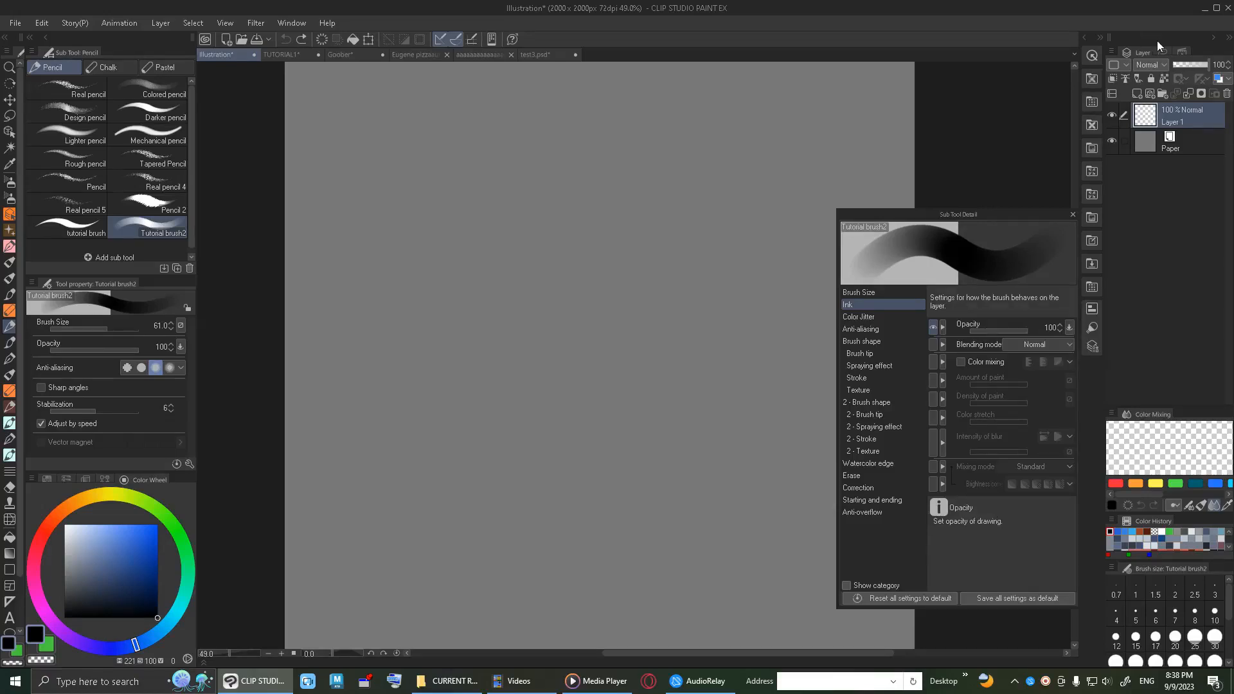
left_click(1038, 344)
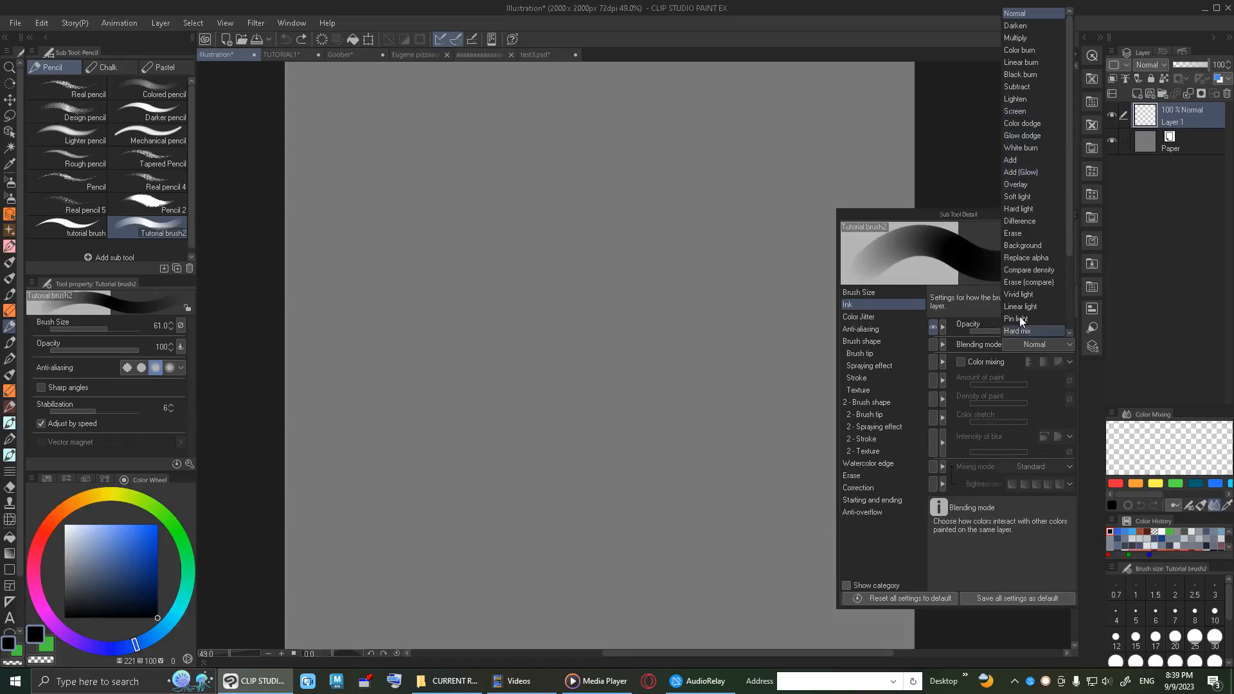
left_click(990, 372)
Choose a bright blue and paint a solid round blob near the middle of the canvas.
left_click(141, 525)
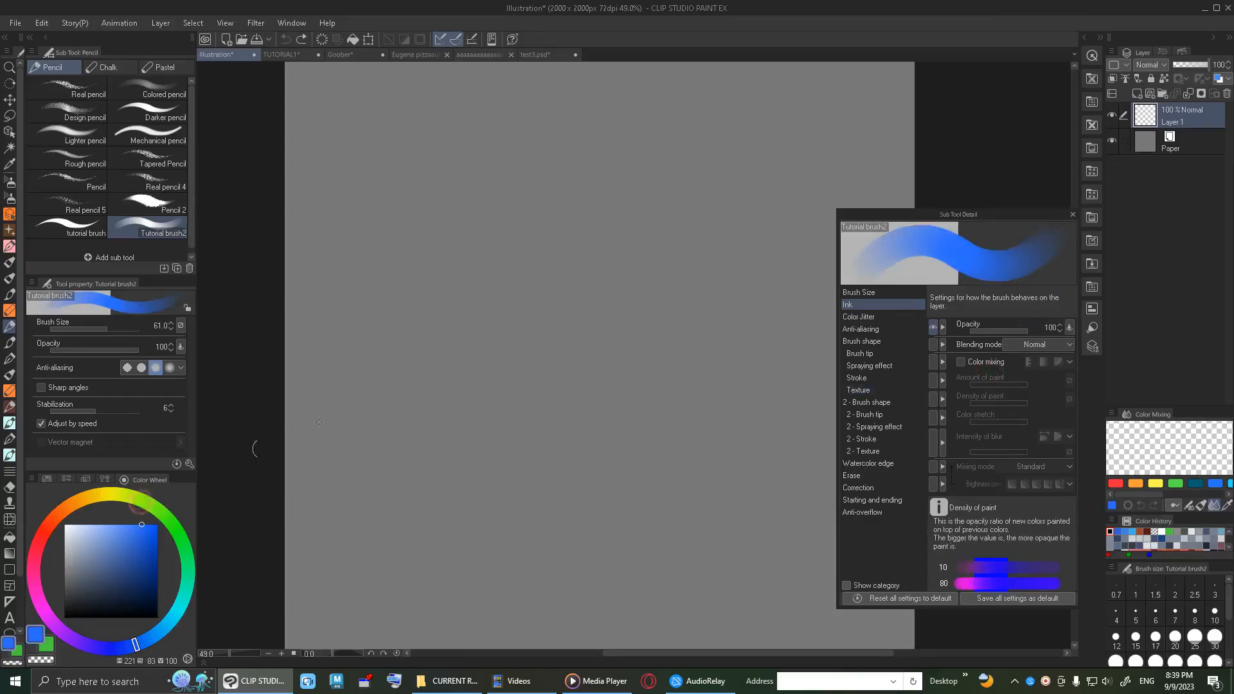
mouse_move(660, 283)
left_mouse_down()
mouse_move(642, 278)
mouse_move(656, 287)
mouse_move(640, 313)
mouse_move(648, 291)
left_mouse_up()
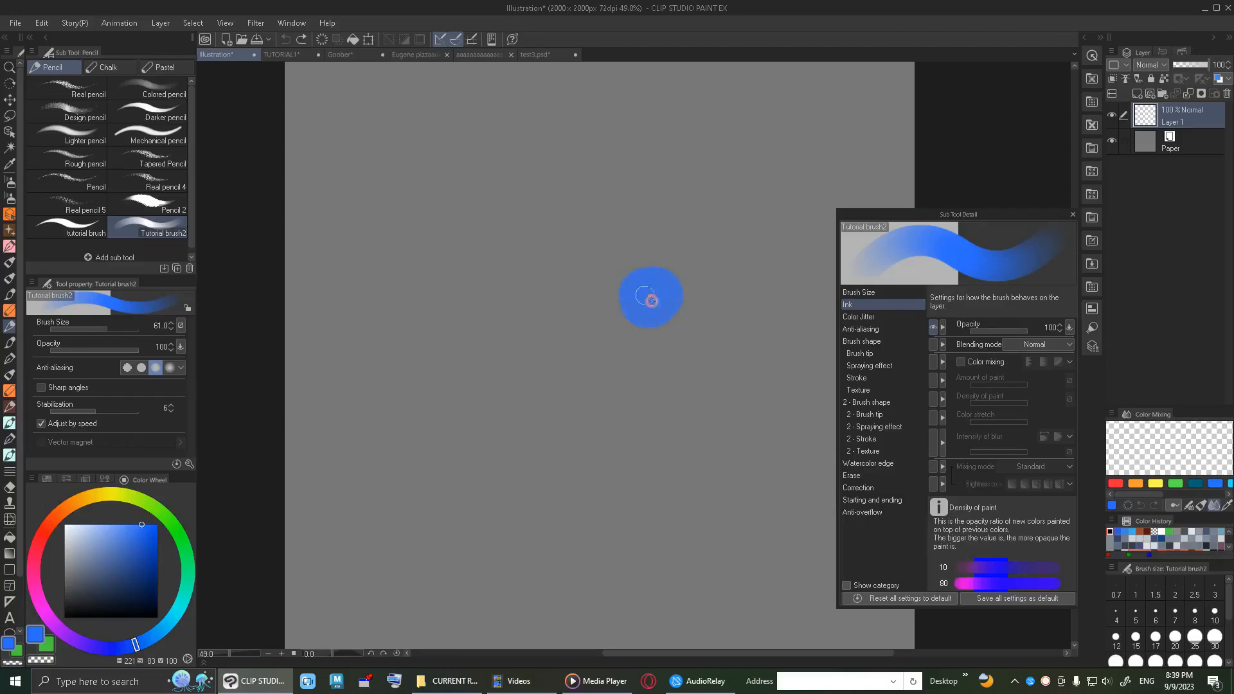
left_click(1071, 348)
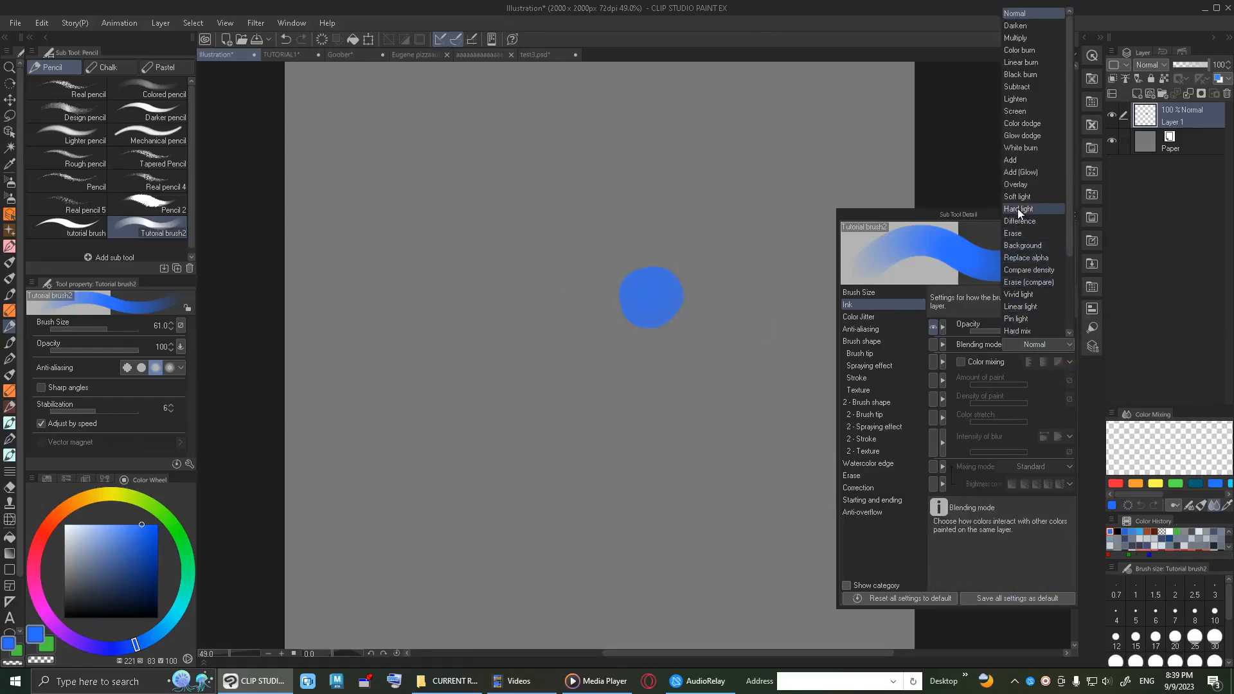
left_click(675, 289)
left_click_drag(640, 318, 666, 292)
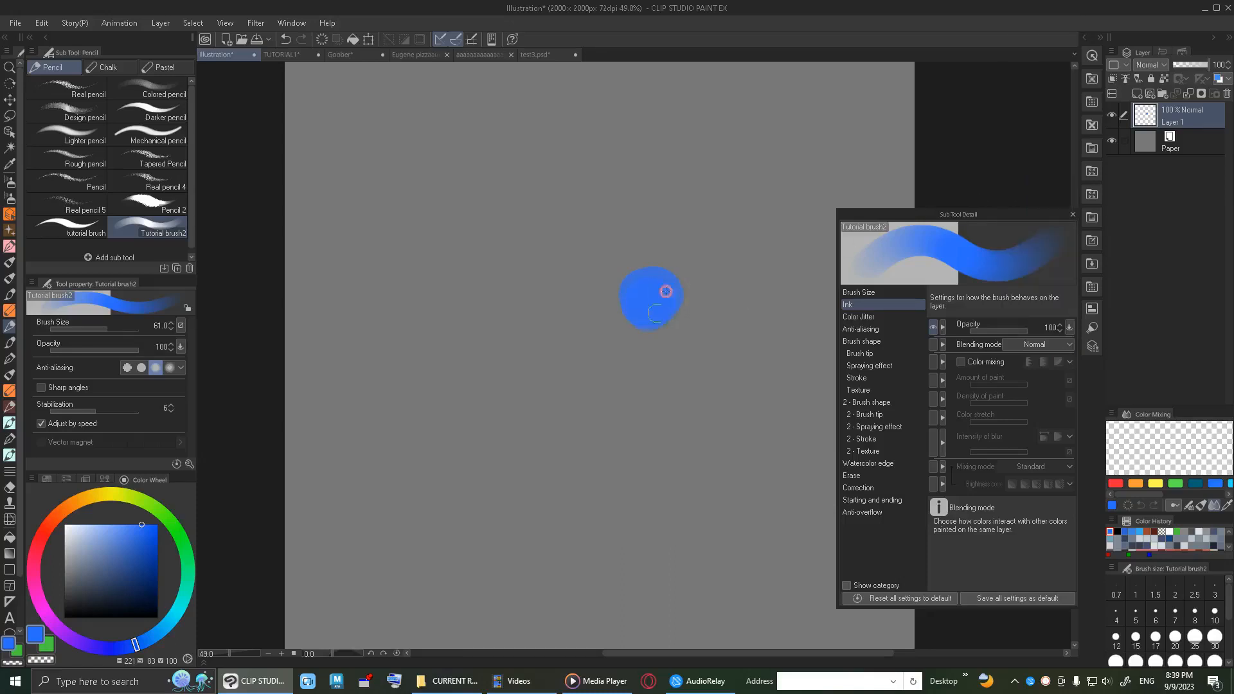
Set the brush's blending mode to Multiply and choose a muted orange-tan drawing colour.
left_click(1046, 344)
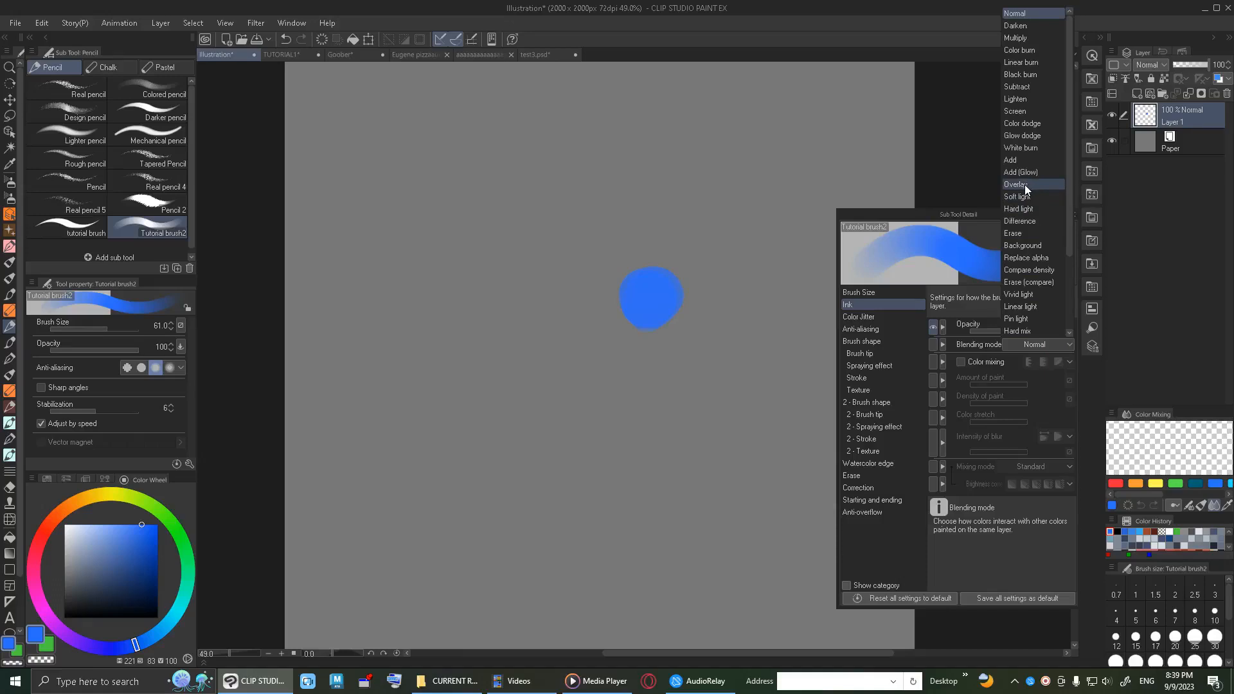
left_click(1028, 38)
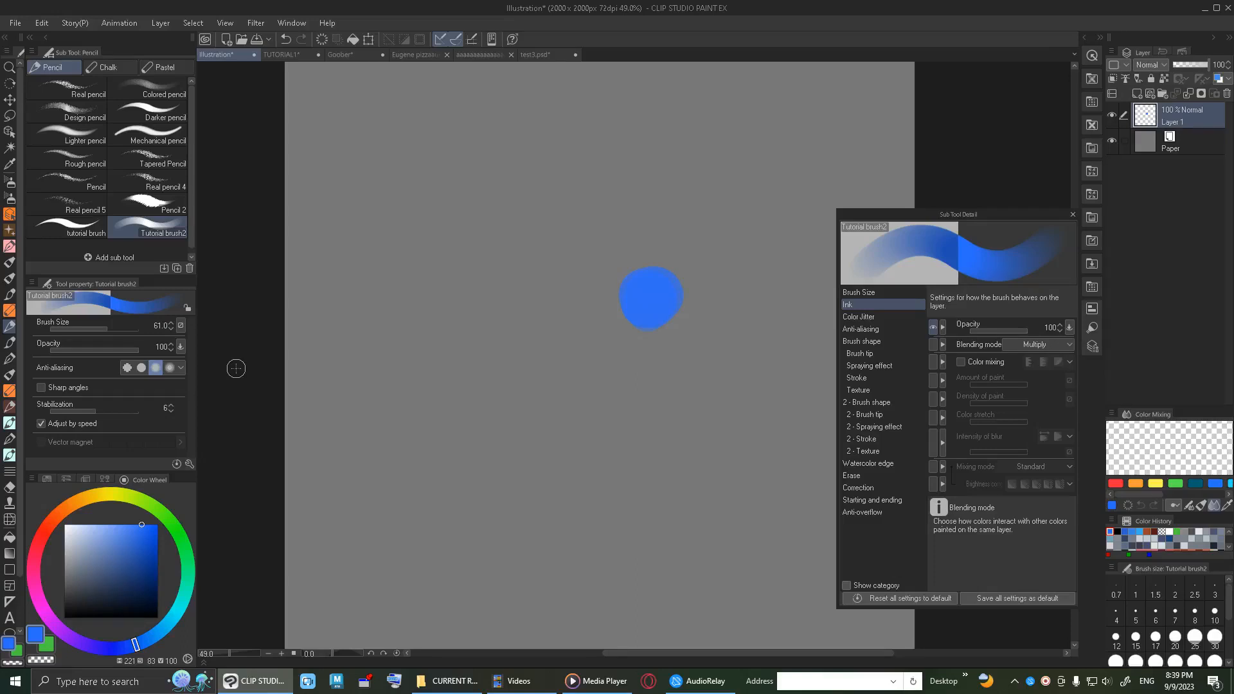
left_click(69, 511)
mouse_move(138, 542)
left_mouse_down()
mouse_move(117, 549)
mouse_move(106, 531)
mouse_move(105, 549)
left_mouse_up()
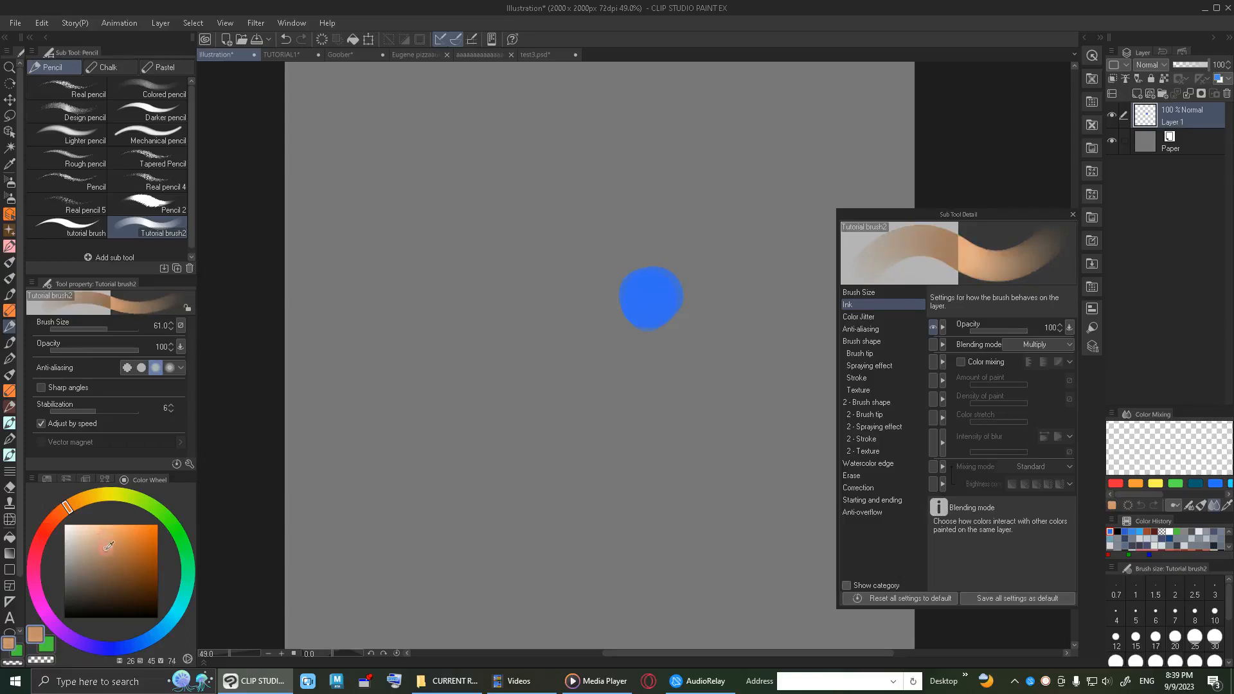
Test the Multiply mode with several tan strokes on and around the blue blob, undoing each.
mouse_move(667, 292)
left_mouse_down()
mouse_move(630, 273)
mouse_move(664, 307)
mouse_move(674, 294)
mouse_move(651, 302)
mouse_move(665, 287)
mouse_move(646, 283)
mouse_move(687, 310)
mouse_move(694, 285)
mouse_move(711, 306)
mouse_move(683, 322)
mouse_move(689, 292)
mouse_move(784, 287)
mouse_move(861, 133)
mouse_move(709, 134)
mouse_move(599, 176)
left_mouse_up()
key("ctrl+z")
key("ctrl+z")
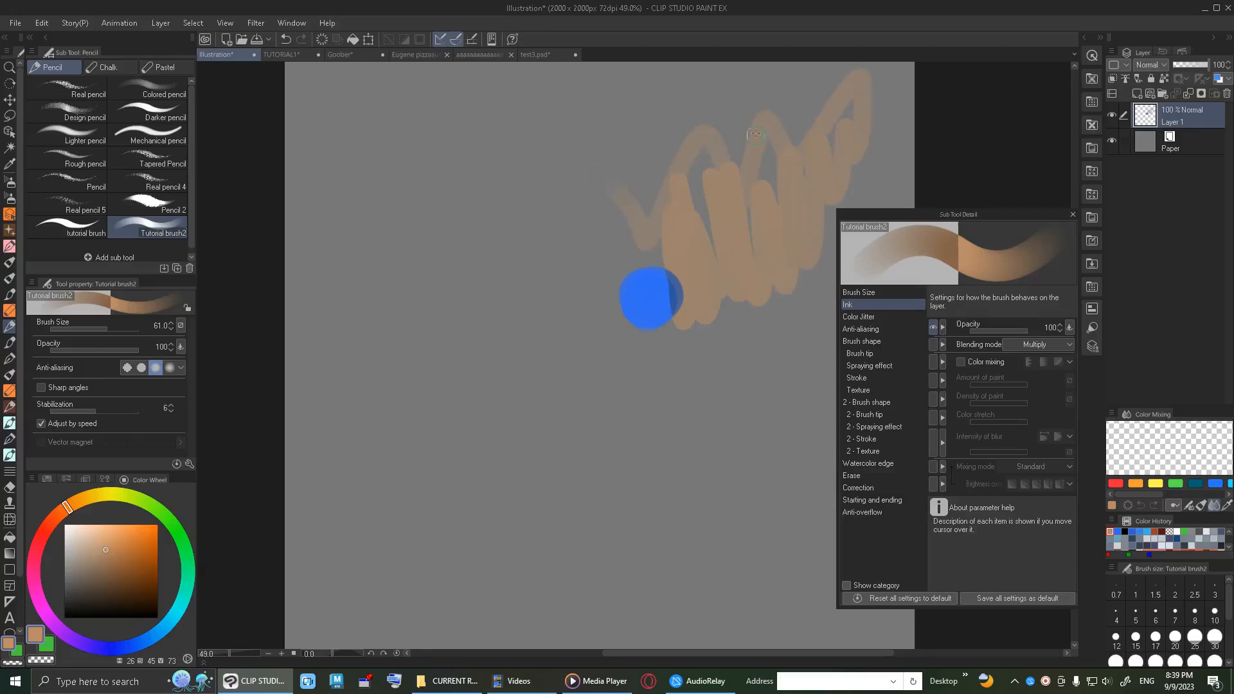
key("ctrl+z")
mouse_move(671, 264)
left_mouse_down()
mouse_move(807, 102)
mouse_move(811, 70)
left_mouse_up()
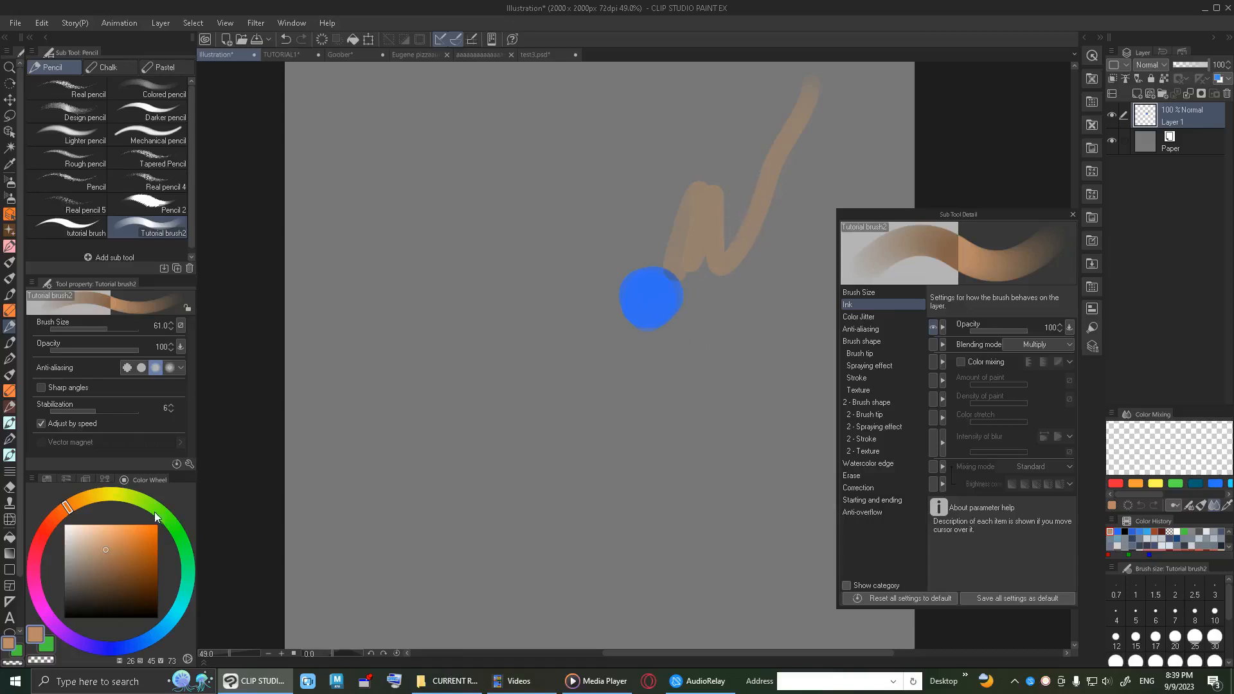
key("ctrl+z")
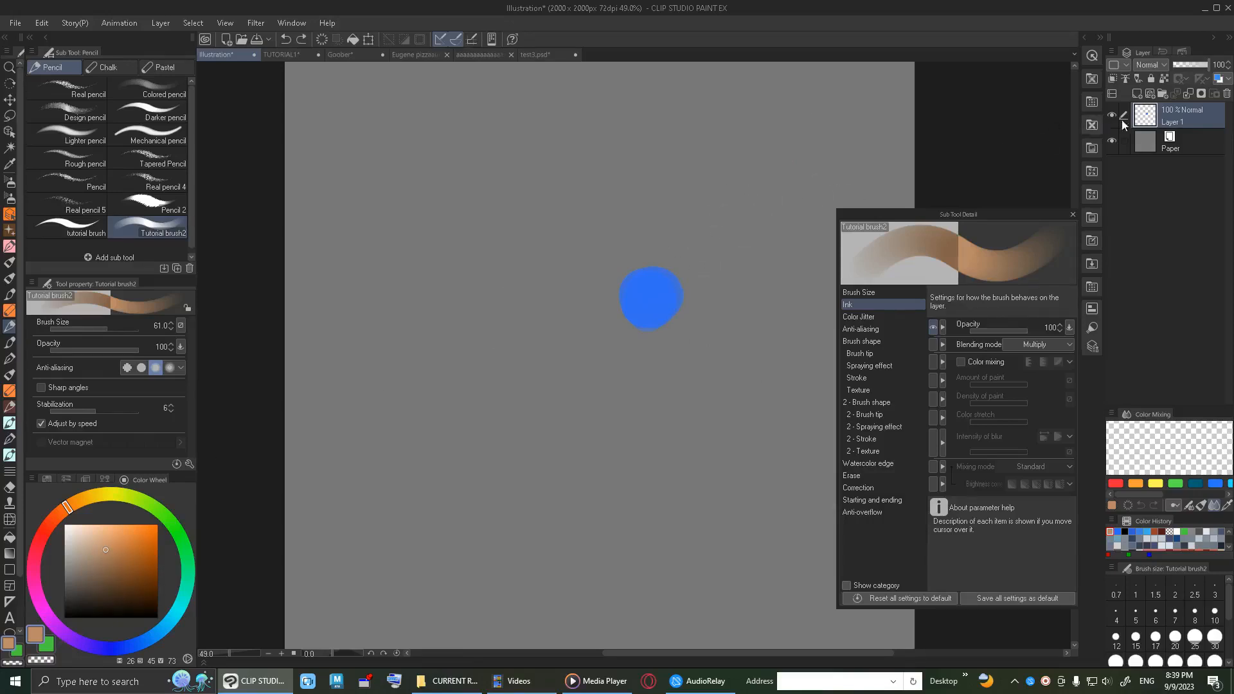
mouse_move(686, 289)
left_mouse_down()
mouse_move(646, 321)
mouse_move(642, 311)
mouse_move(664, 344)
mouse_move(656, 254)
mouse_move(607, 283)
mouse_move(637, 317)
mouse_move(633, 343)
left_mouse_up()
key("ctrl+z")
key("ctrl+z")
key("ctrl+z")
key("ctrl+z")
left_click_drag(675, 215, 657, 406)
key("ctrl+z")
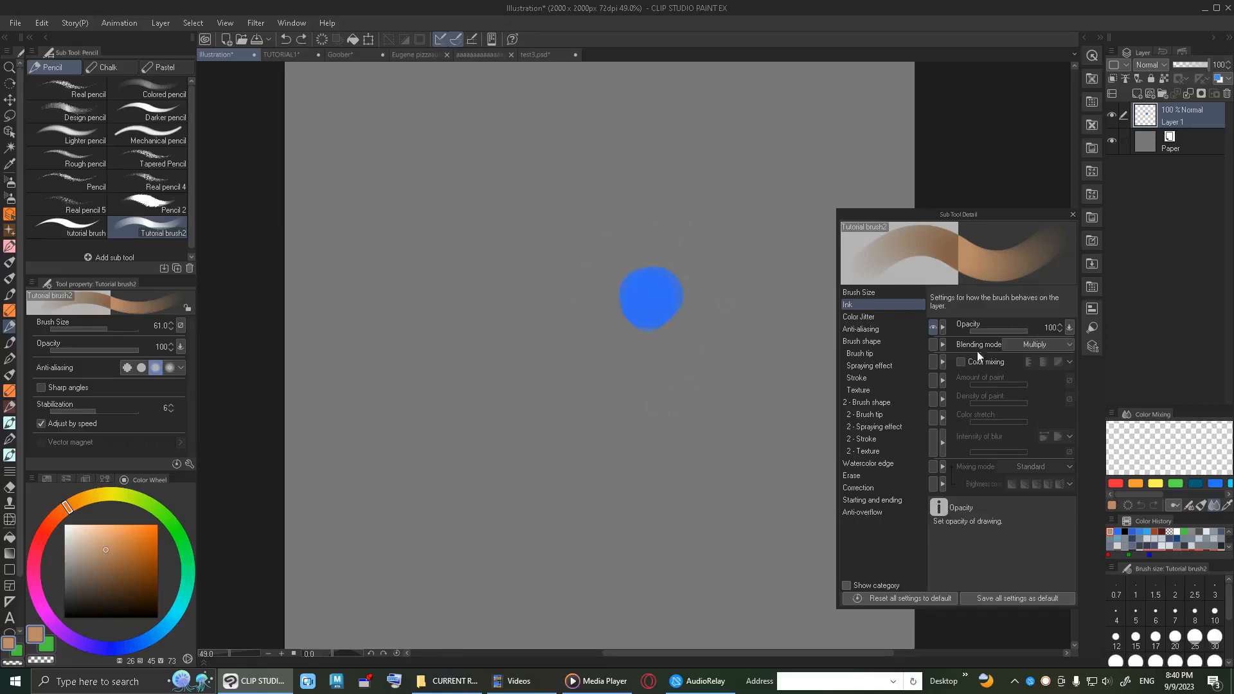
Set the blending mode to Screen and try a stroke over the blue blob, undoing it.
left_click(1042, 345)
left_click(1016, 111)
mouse_move(642, 325)
left_mouse_down()
mouse_move(681, 251)
mouse_move(625, 351)
left_mouse_up()
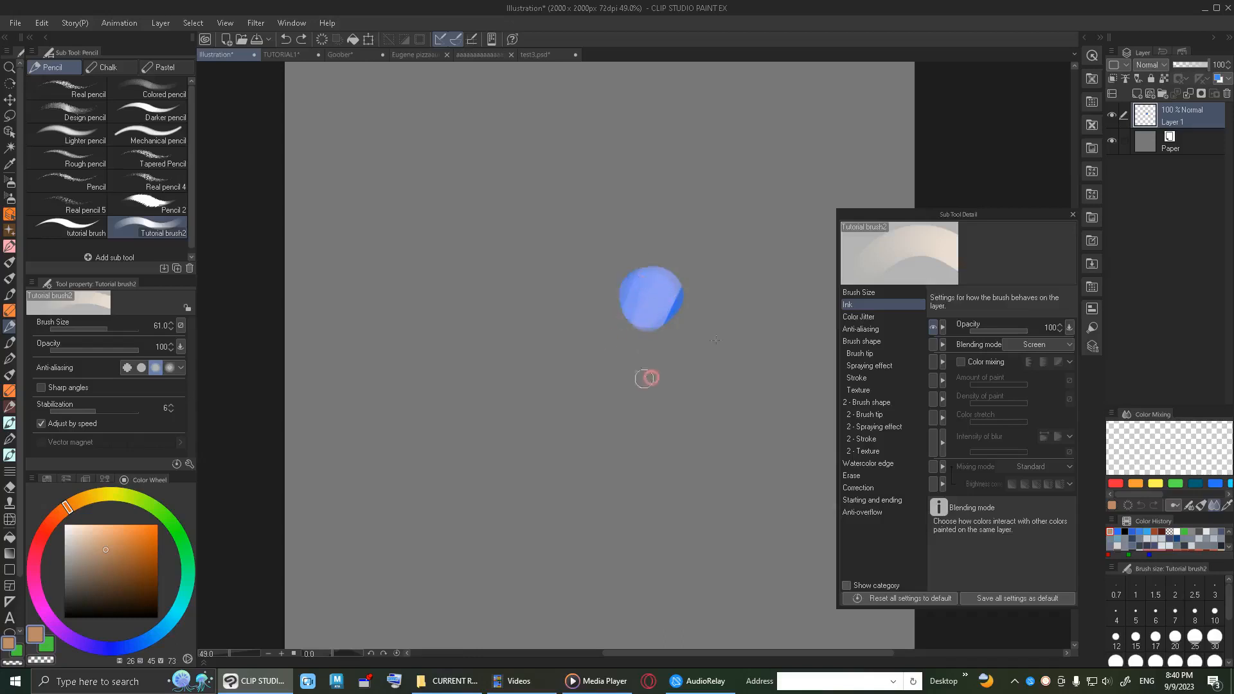
key("ctrl+z")
Set the blending mode to Color dodge, choose a darker brown and try a stroke over the blob, undoing it.
left_click(1048, 343)
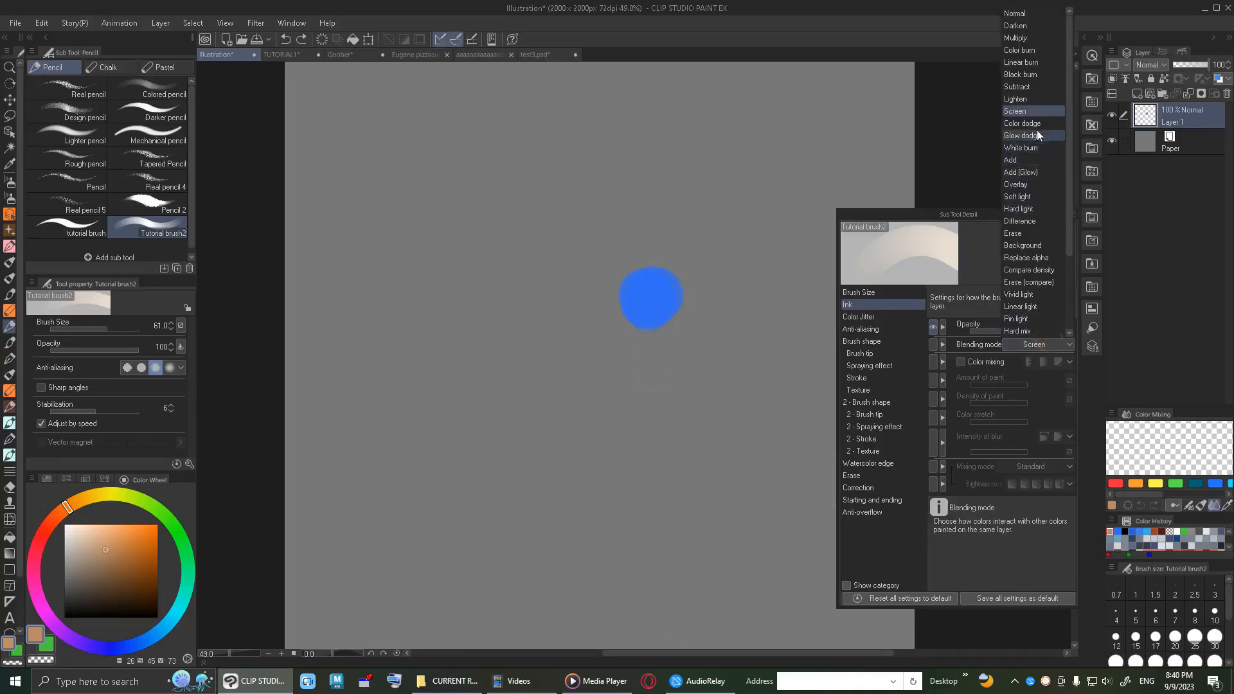
left_click(1029, 123)
left_click(120, 566)
left_click_drag(687, 293, 634, 336)
key("ctrl+z")
Set the blending mode to Color and change the drawing colour's hue to green.
left_click(1046, 344)
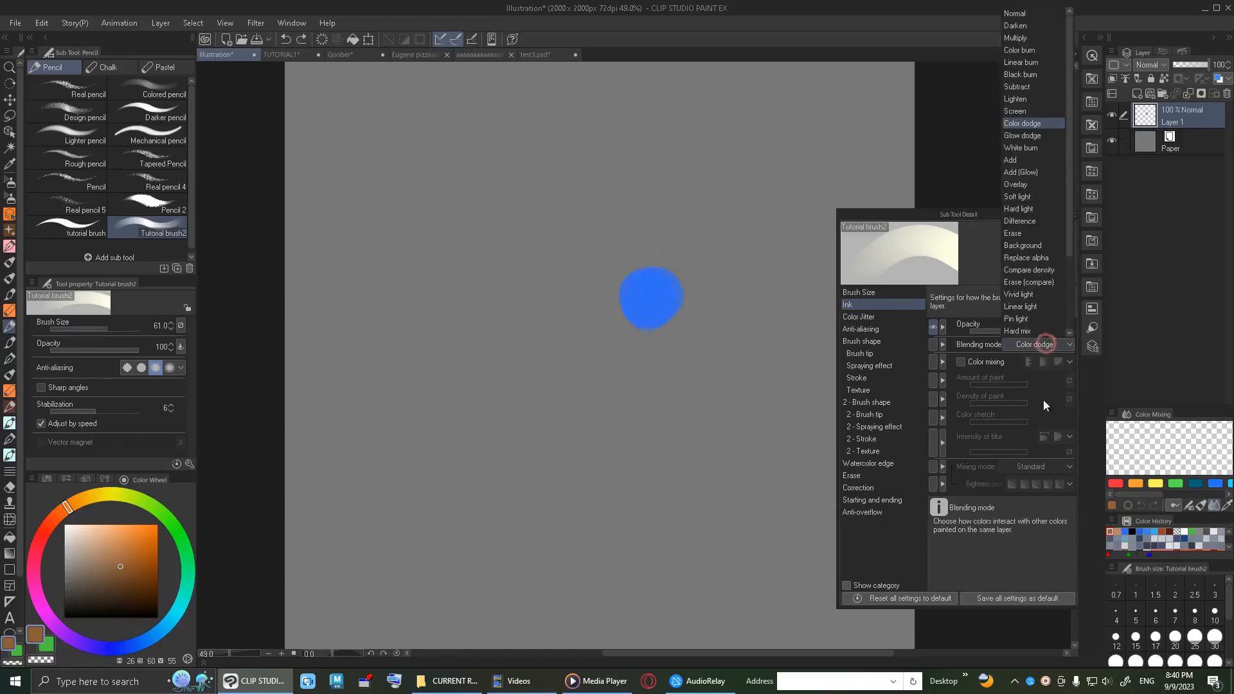
left_click_drag(1068, 239, 1029, 320)
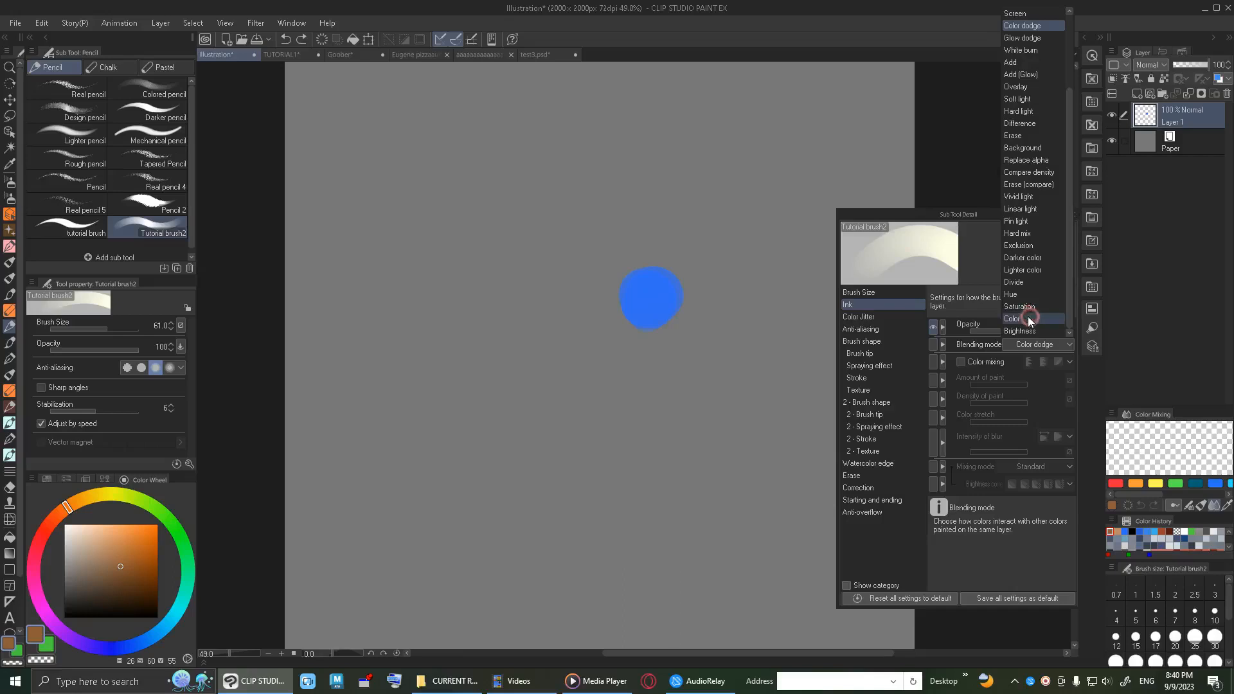
left_click(1027, 318)
left_click(168, 523)
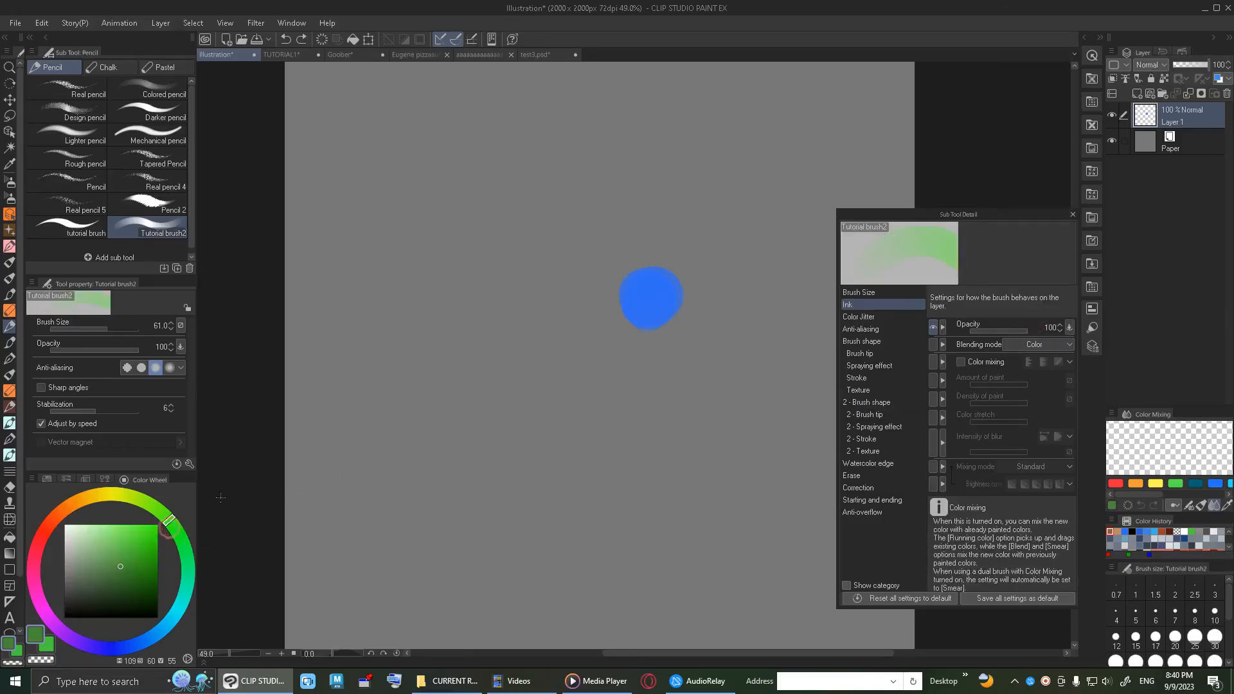
Test the Color mode with green strokes over the blue blob, undoing them.
mouse_move(690, 264)
left_mouse_down()
mouse_move(646, 282)
mouse_move(632, 312)
mouse_move(665, 344)
mouse_move(687, 303)
mouse_move(633, 282)
mouse_move(663, 256)
mouse_move(672, 262)
mouse_move(654, 297)
mouse_move(686, 344)
mouse_move(722, 329)
mouse_move(695, 299)
mouse_move(656, 351)
mouse_move(690, 317)
mouse_move(677, 301)
mouse_move(645, 340)
mouse_move(630, 310)
mouse_move(675, 308)
mouse_move(724, 260)
left_mouse_up()
key("ctrl+z")
key("ctrl+z")
mouse_move(653, 306)
left_mouse_down()
mouse_move(640, 286)
mouse_move(650, 273)
mouse_move(677, 283)
left_mouse_up()
key("ctrl+z")
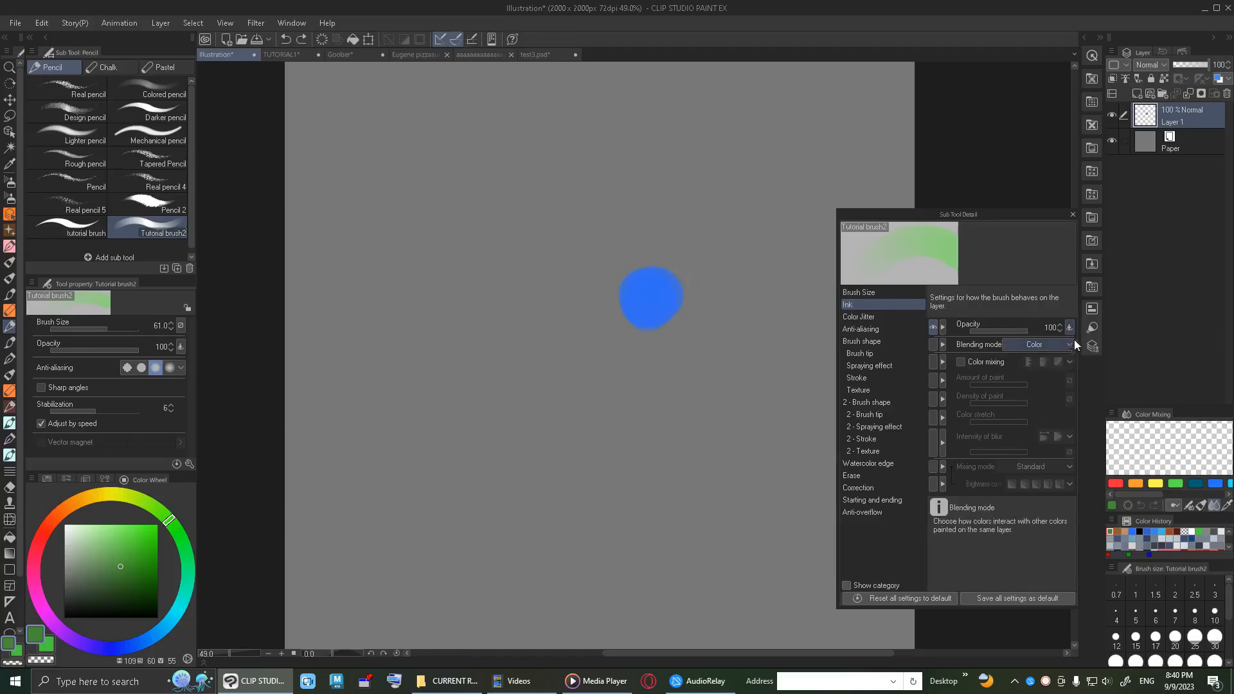
Set the brush's blending mode back to Normal and undo the blue blob to clear the canvas.
left_click(1066, 347)
scroll(1048, 38, "up", 3)
scroll(1071, 28, "up", 1)
left_click(1045, 18)
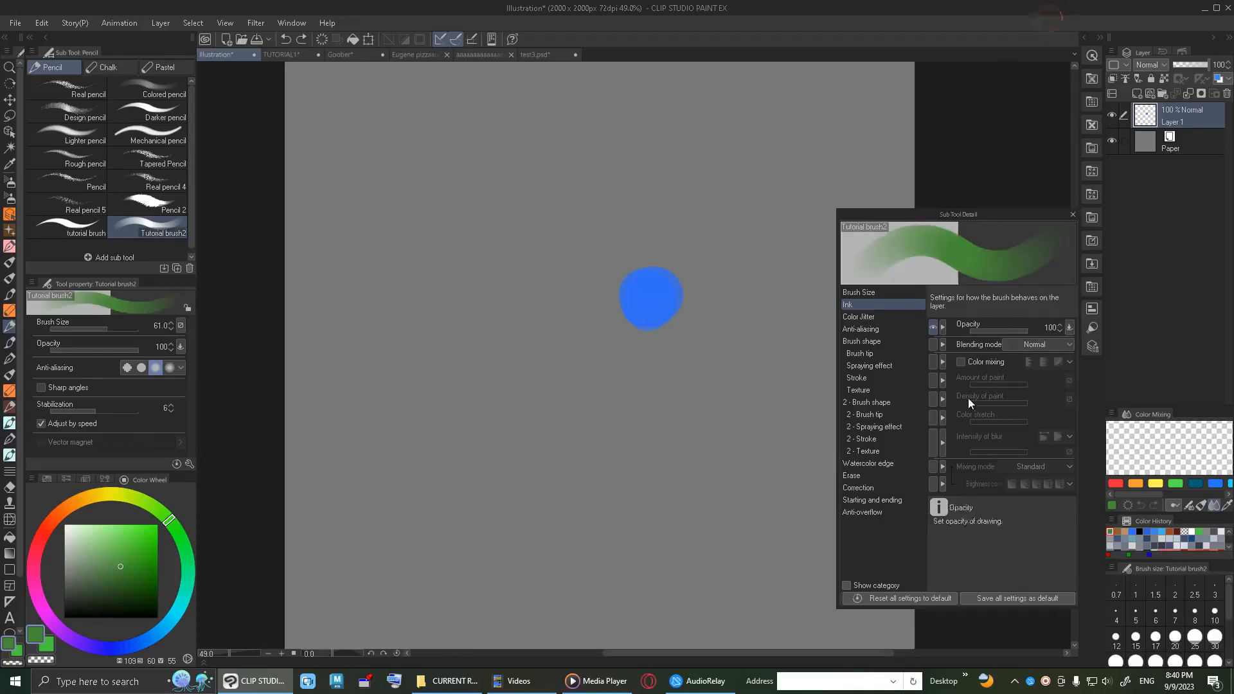
key("ctrl+z")
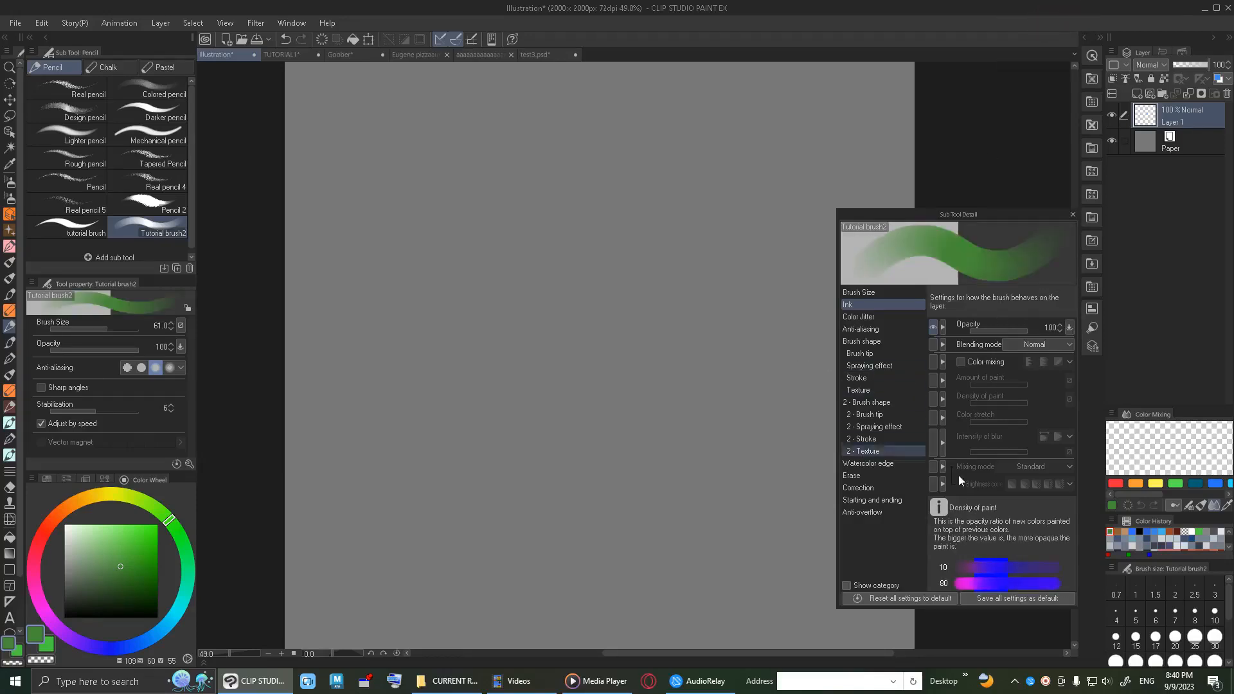
Bow the pen pressure curve in the Opacity Dynamics strongly upward so light pressure gives higher opacity.
left_click(1069, 327)
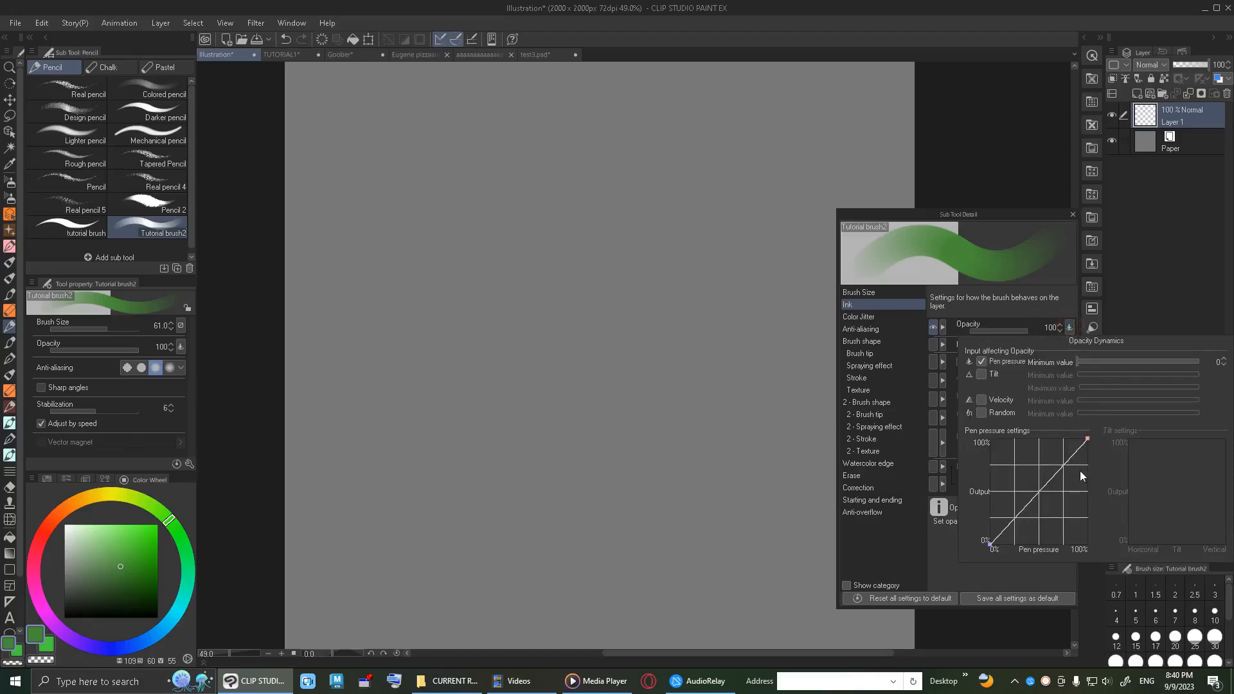
mouse_move(1042, 494)
left_mouse_down()
mouse_move(1036, 449)
mouse_move(976, 431)
mouse_move(1011, 373)
left_mouse_up()
mouse_move(1040, 479)
left_mouse_down()
mouse_move(1035, 439)
mouse_move(1013, 432)
left_mouse_up()
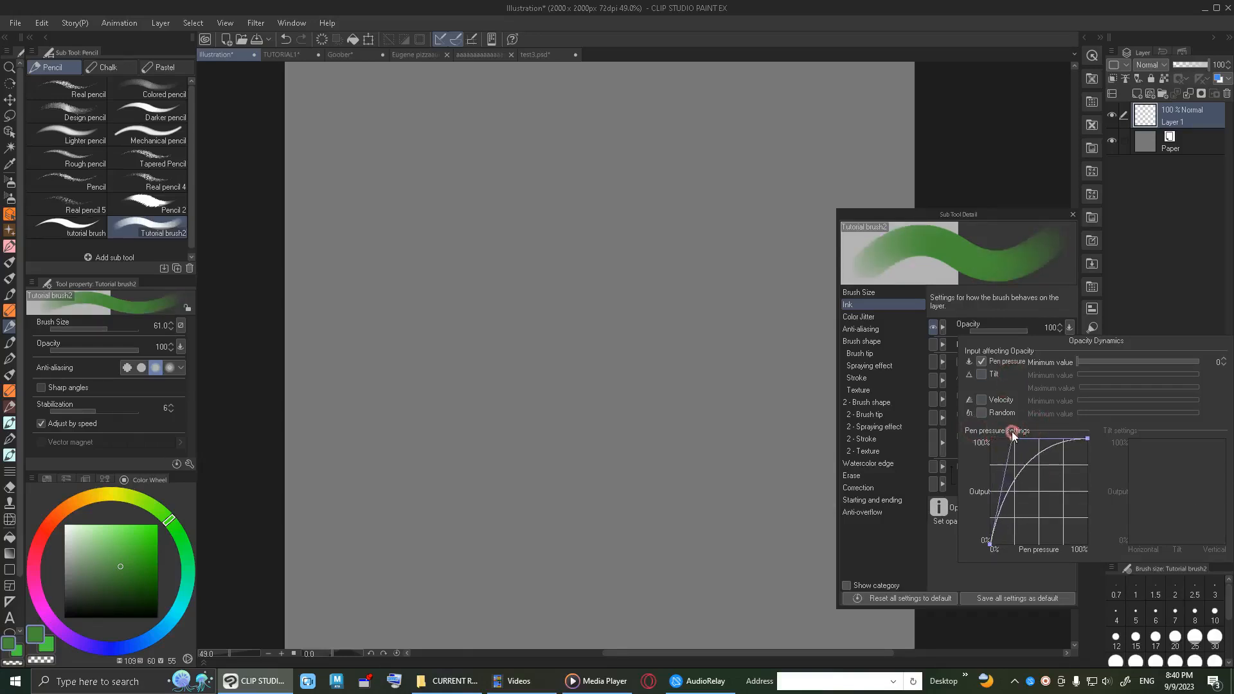
left_click(773, 397)
Choose black as the drawing colour and test the new opacity curve with a long stroke, undoing the stroke.
left_click_drag(136, 589, 229, 641)
mouse_move(512, 420)
left_mouse_down()
mouse_move(664, 336)
mouse_move(716, 330)
mouse_move(831, 155)
left_mouse_up()
key("ctrl+z")
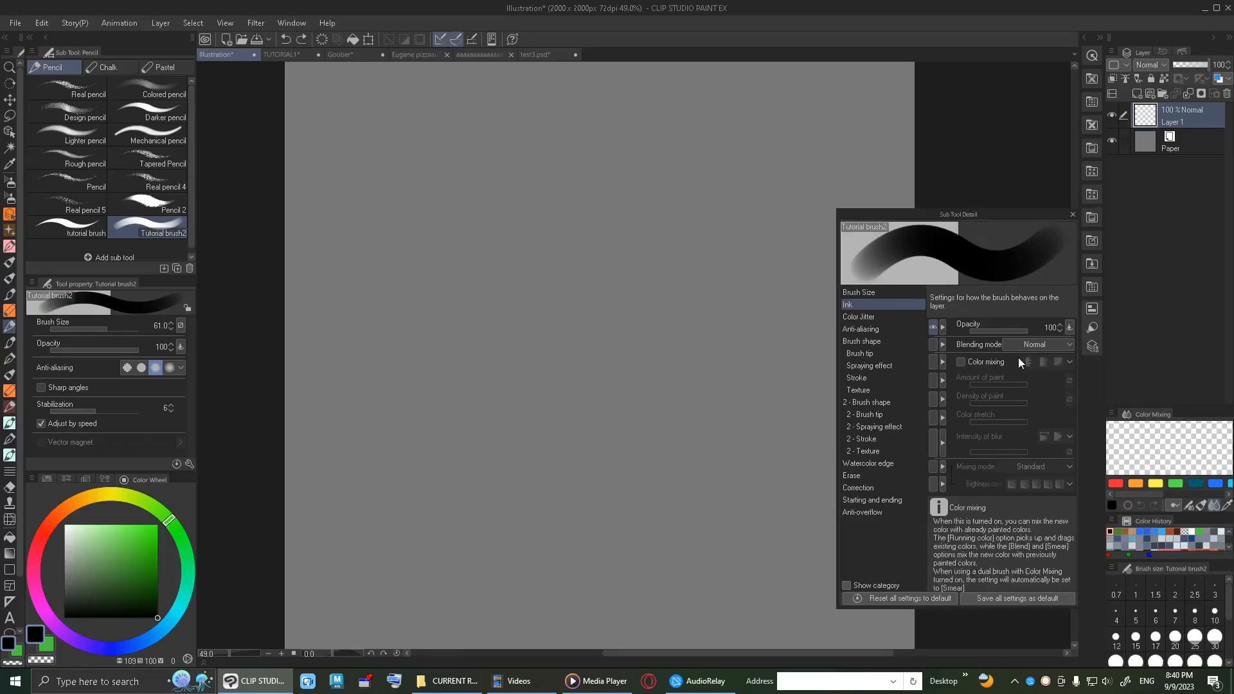
Enable pen pressure as an input for the brush size and test it with canvas strokes, undoing them.
left_click(906, 292)
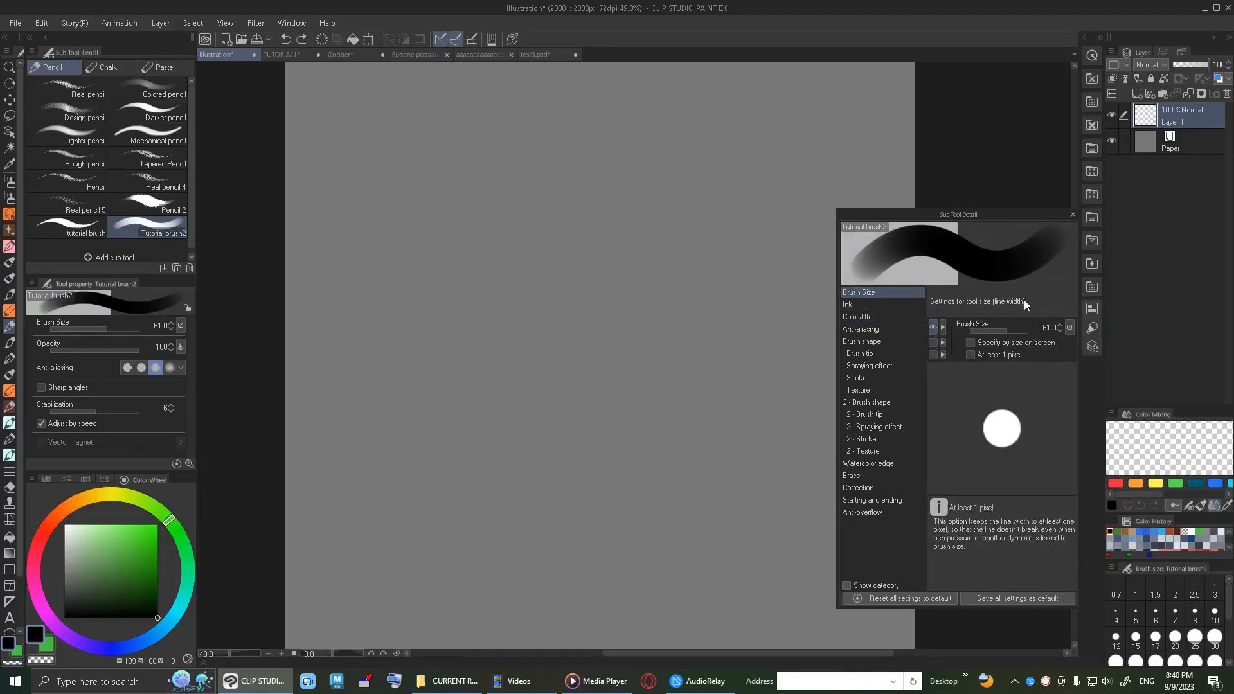
left_click(1069, 327)
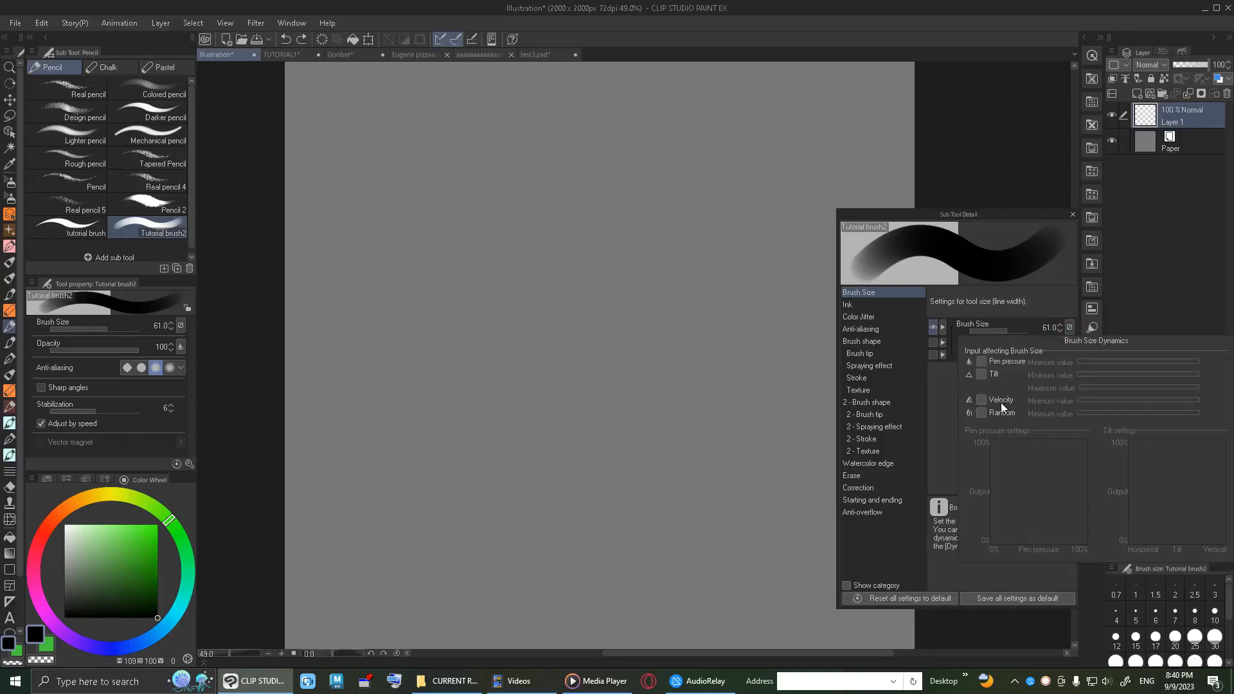
left_click(1009, 362)
left_click(744, 404)
mouse_move(690, 284)
left_mouse_down()
mouse_move(739, 309)
mouse_move(847, 152)
left_mouse_up()
key("ctrl+z")
mouse_move(787, 360)
left_mouse_down()
mouse_move(785, 385)
mouse_move(783, 281)
mouse_move(766, 326)
mouse_move(775, 392)
mouse_move(783, 347)
left_mouse_up()
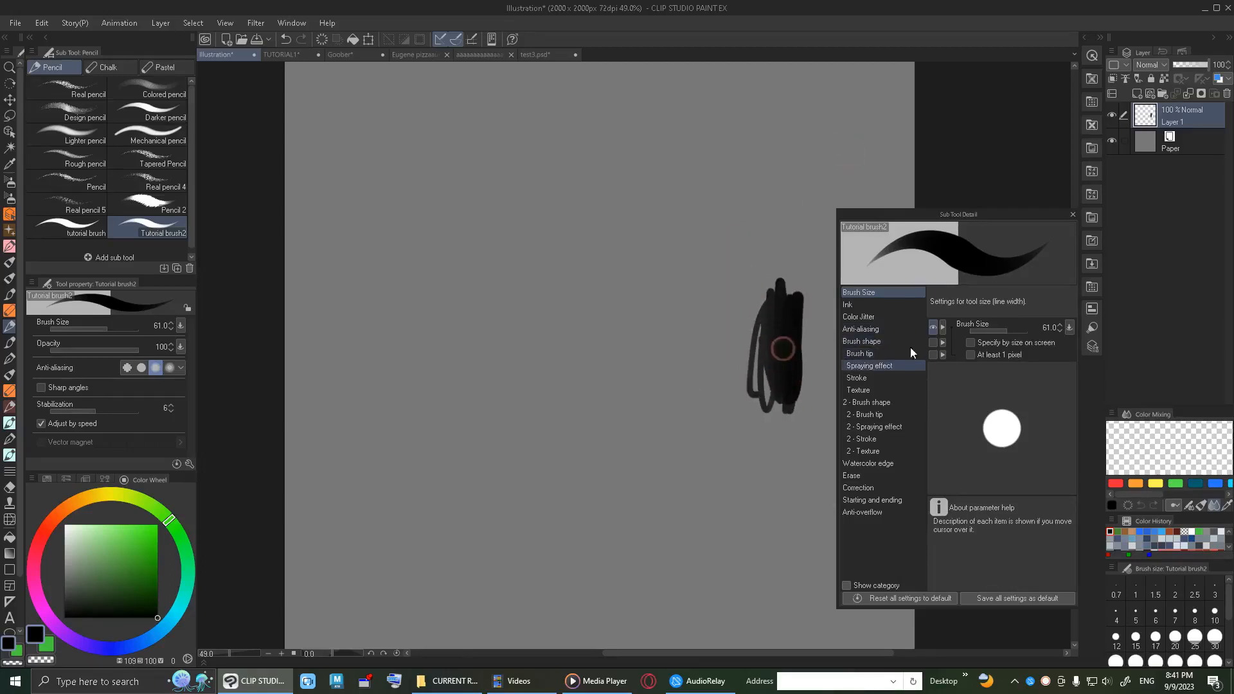
key("ctrl+z")
Test the pressure-linked opacity with a scribble, undo it, and turn off pen pressure in the Opacity Dynamics.
left_click(881, 305)
left_click(1069, 328)
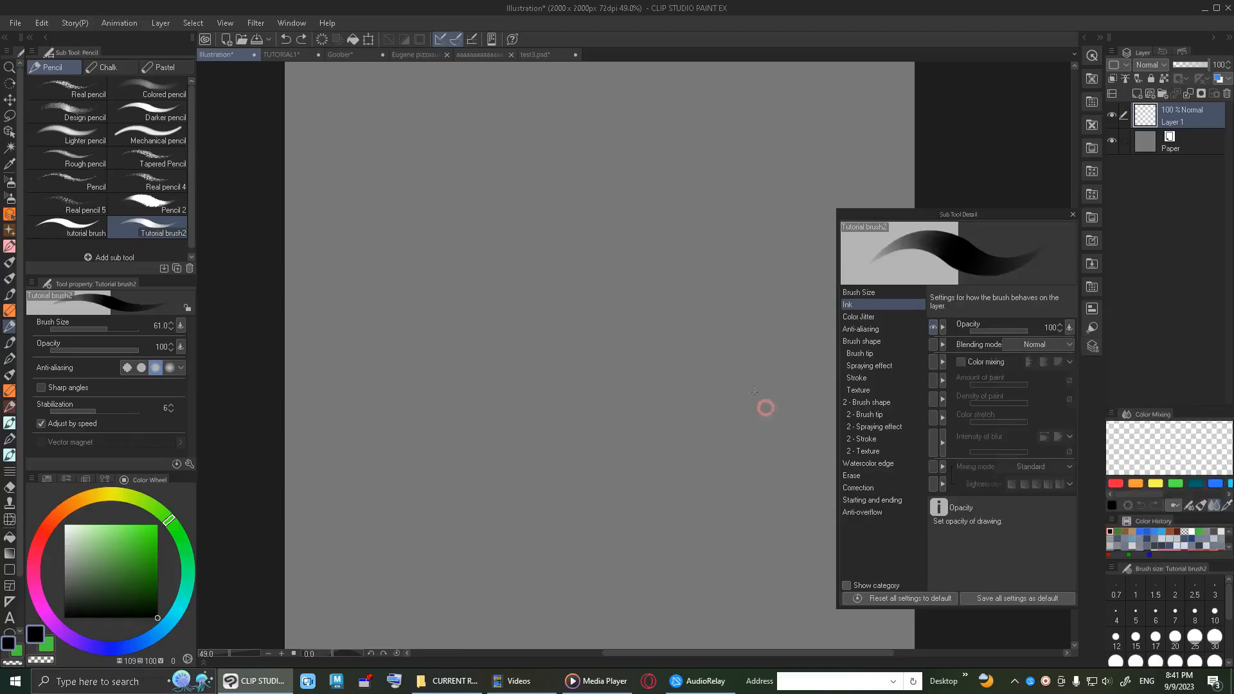
mouse_move(711, 345)
left_mouse_down()
mouse_move(697, 385)
mouse_move(686, 349)
mouse_move(702, 364)
mouse_move(763, 333)
left_mouse_up()
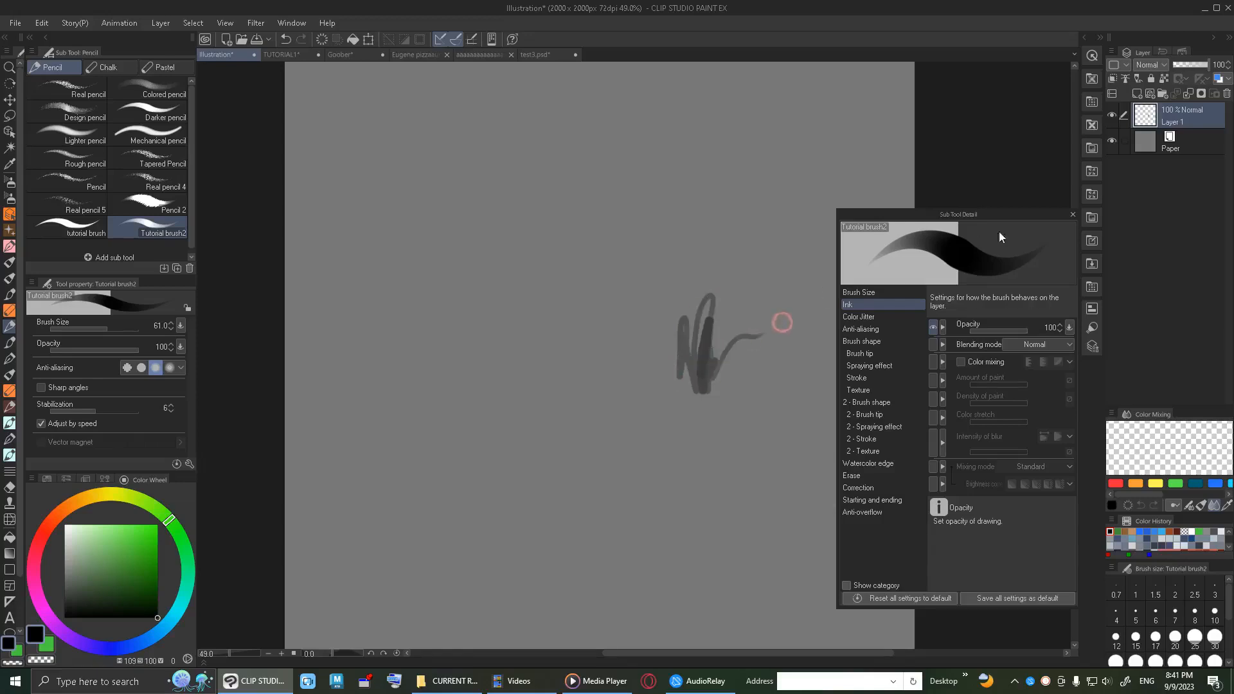
key("ctrl+z")
left_click(1069, 327)
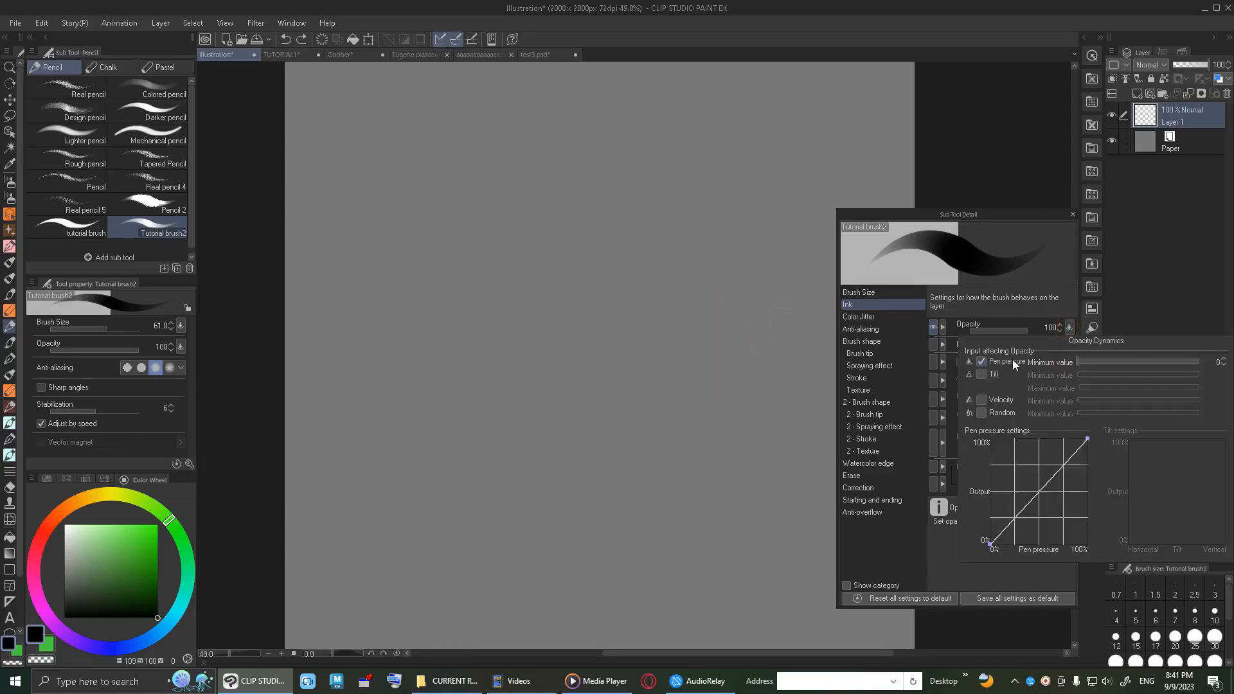
left_click(1011, 359)
left_click(895, 352)
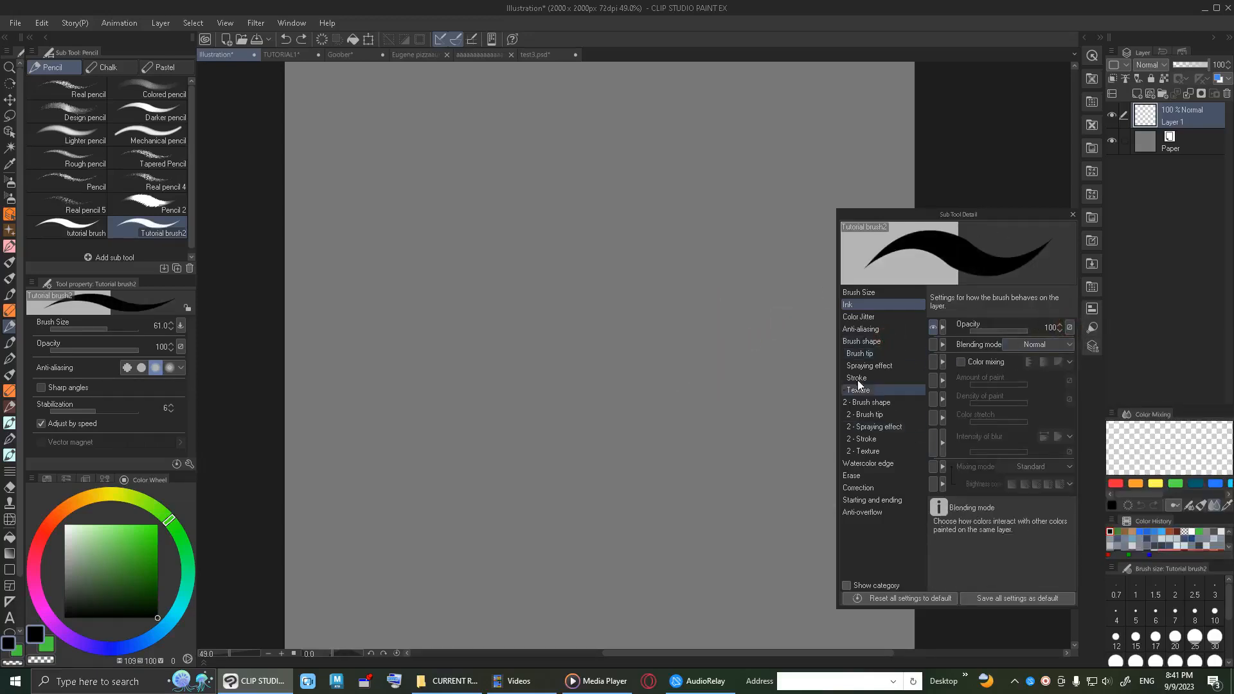
Set the brush's anti-aliasing to None and draw wavy black strokes on the enlarged canvas to test the edges.
left_click(878, 359)
left_click(885, 328)
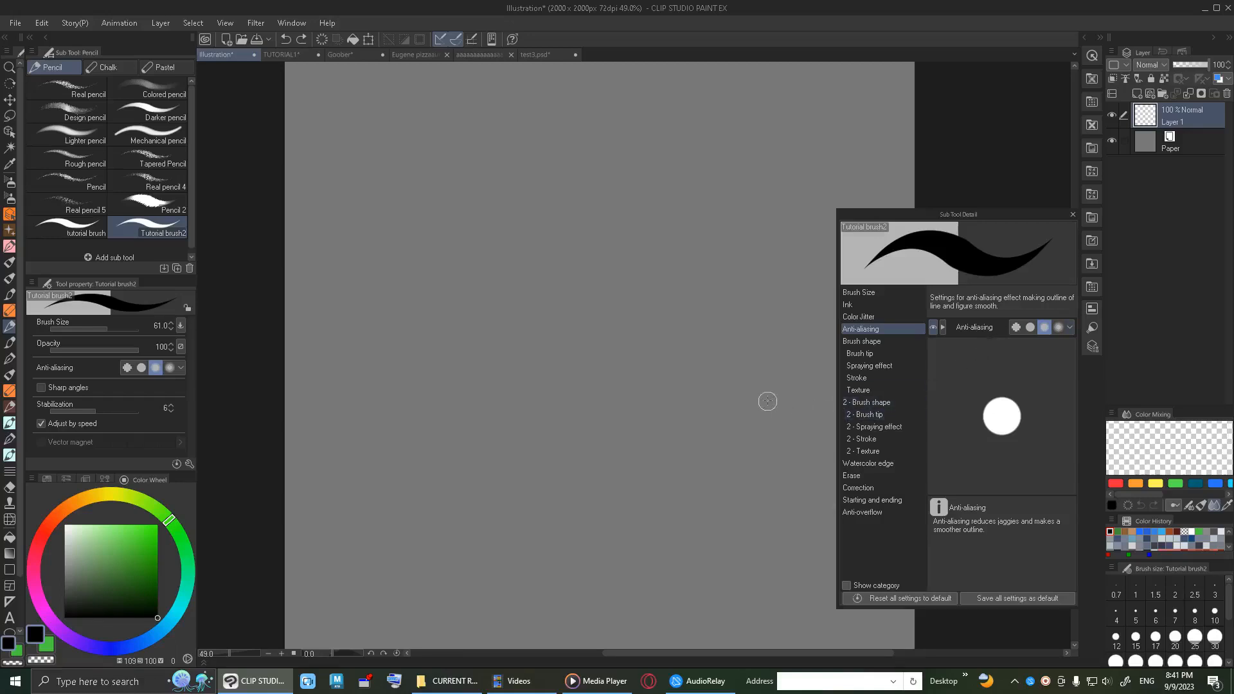
scroll(686, 338, "up", 5)
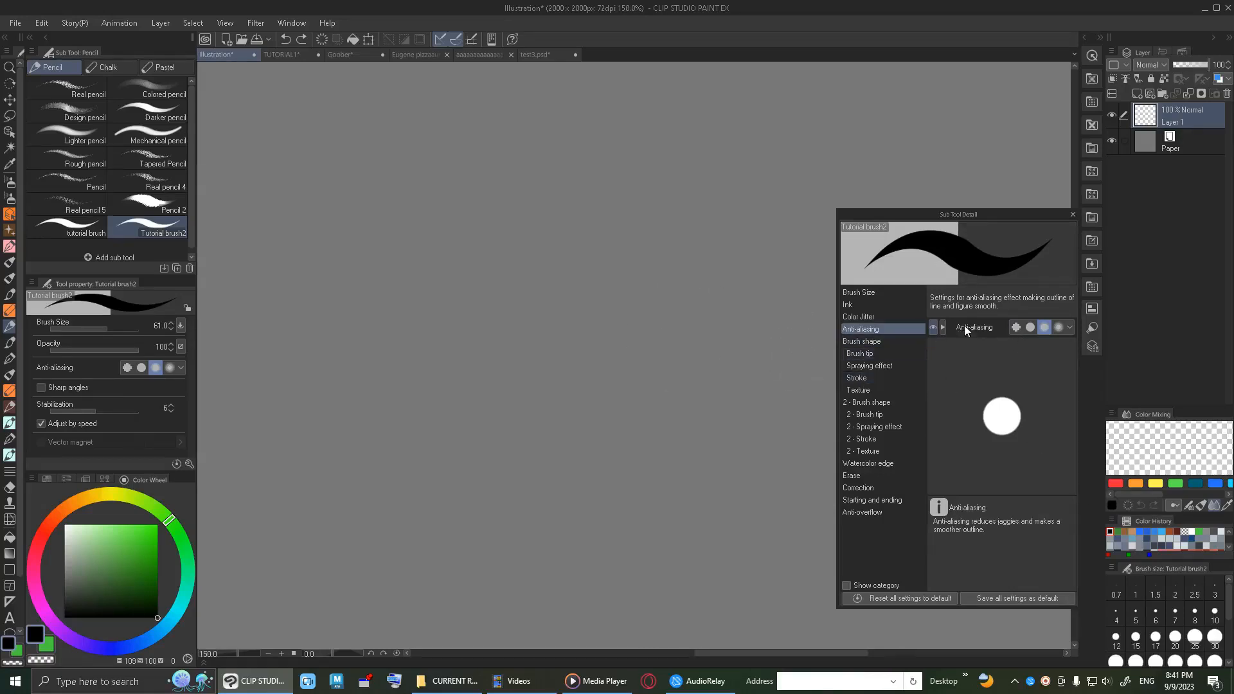
left_click(1016, 327)
left_click(1069, 329)
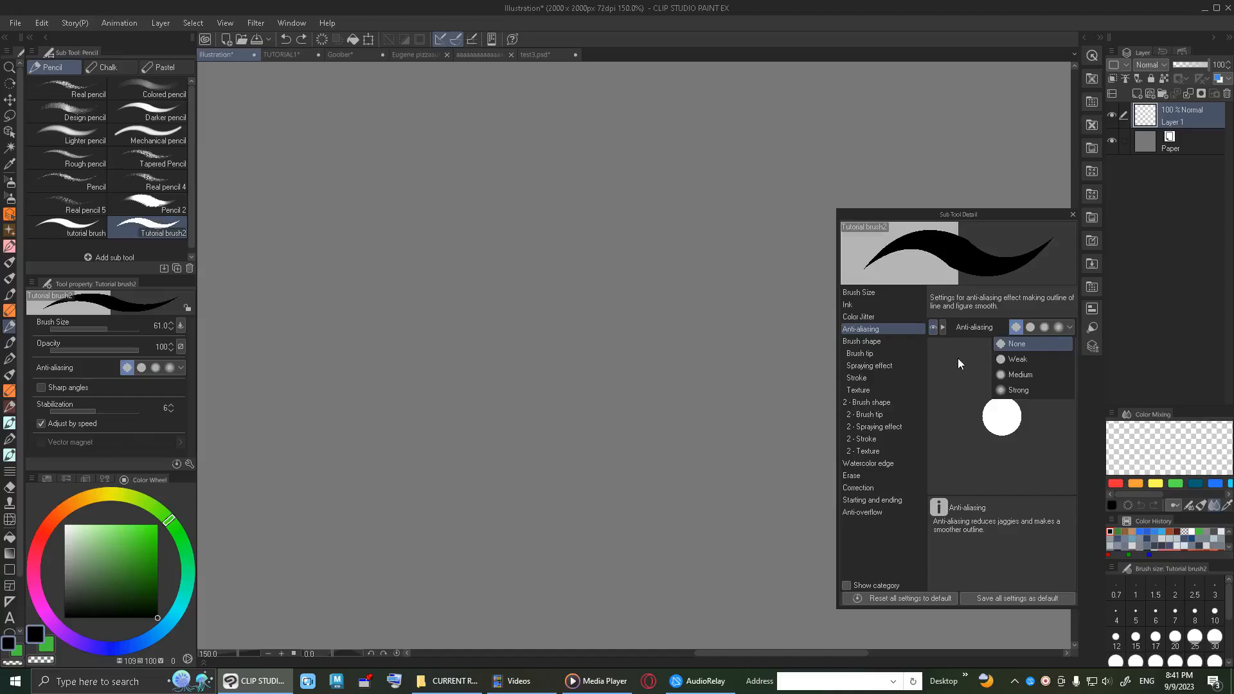
left_click(603, 317)
mouse_move(582, 326)
left_mouse_down()
mouse_move(632, 293)
mouse_move(771, 248)
mouse_move(457, 298)
mouse_move(393, 255)
left_mouse_up()
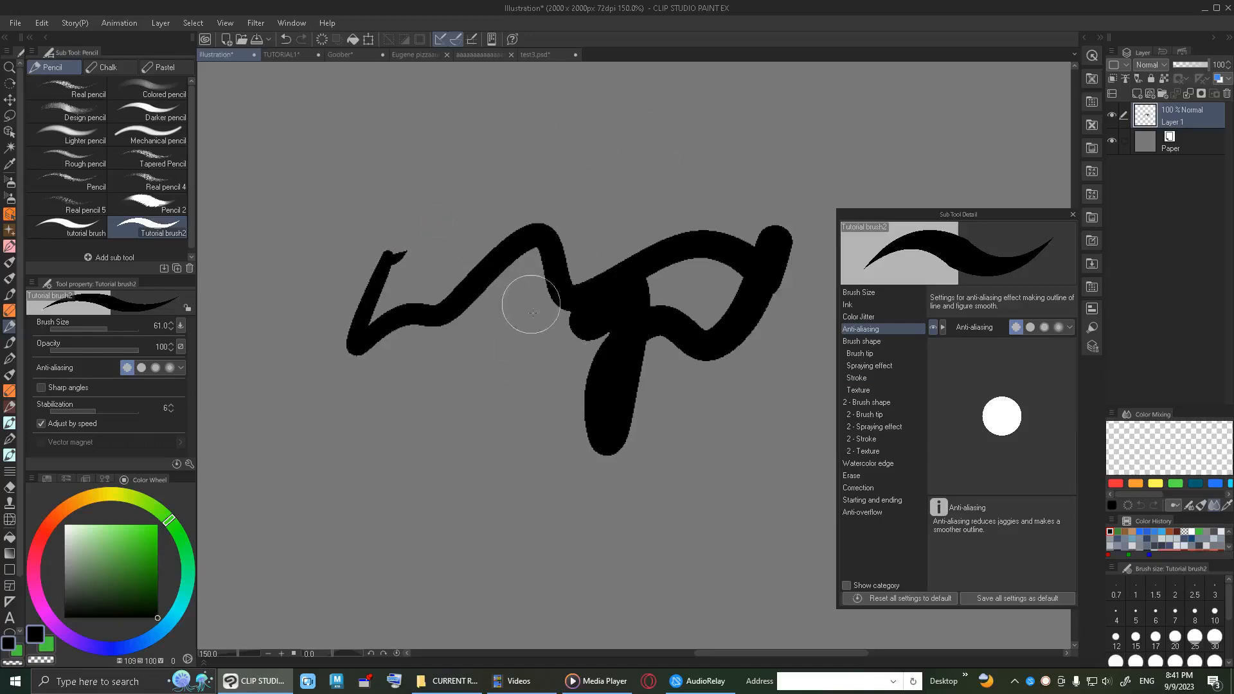
mouse_move(566, 230)
left_mouse_down()
mouse_move(585, 277)
mouse_move(779, 236)
mouse_move(845, 101)
left_mouse_up()
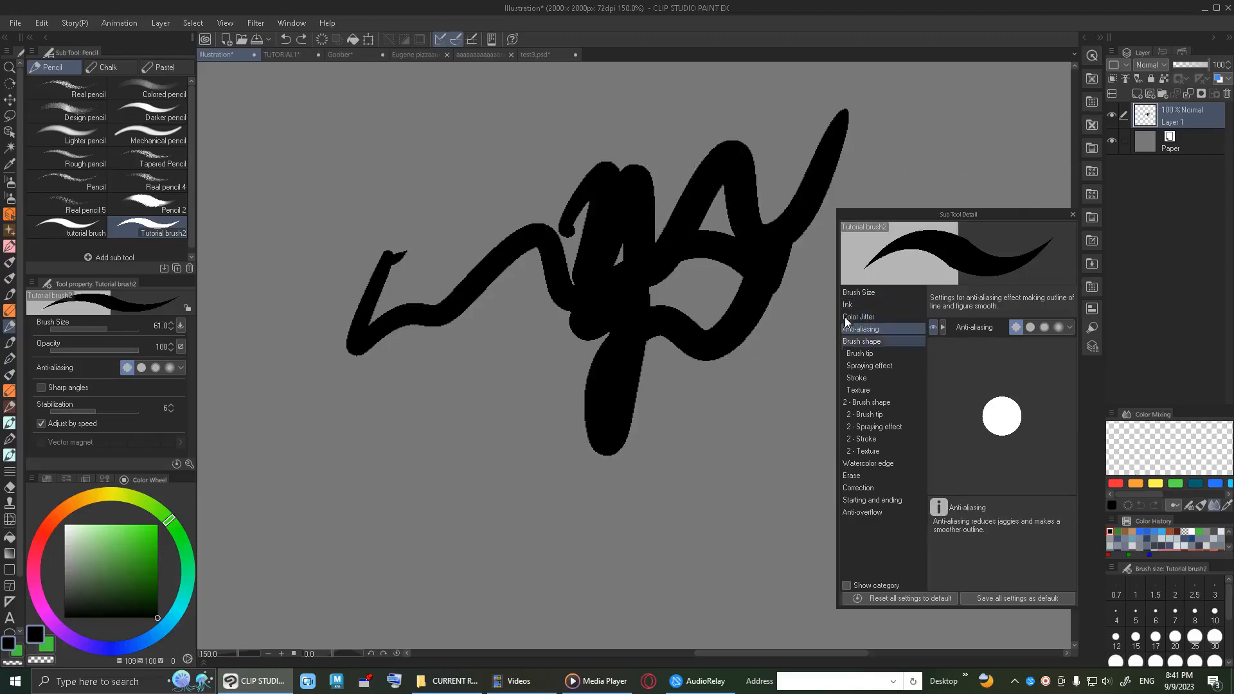
Set the anti-aliasing to Strong and compare its edges with new strokes beside the existing ones, undoing each new stroke.
left_click(1071, 327)
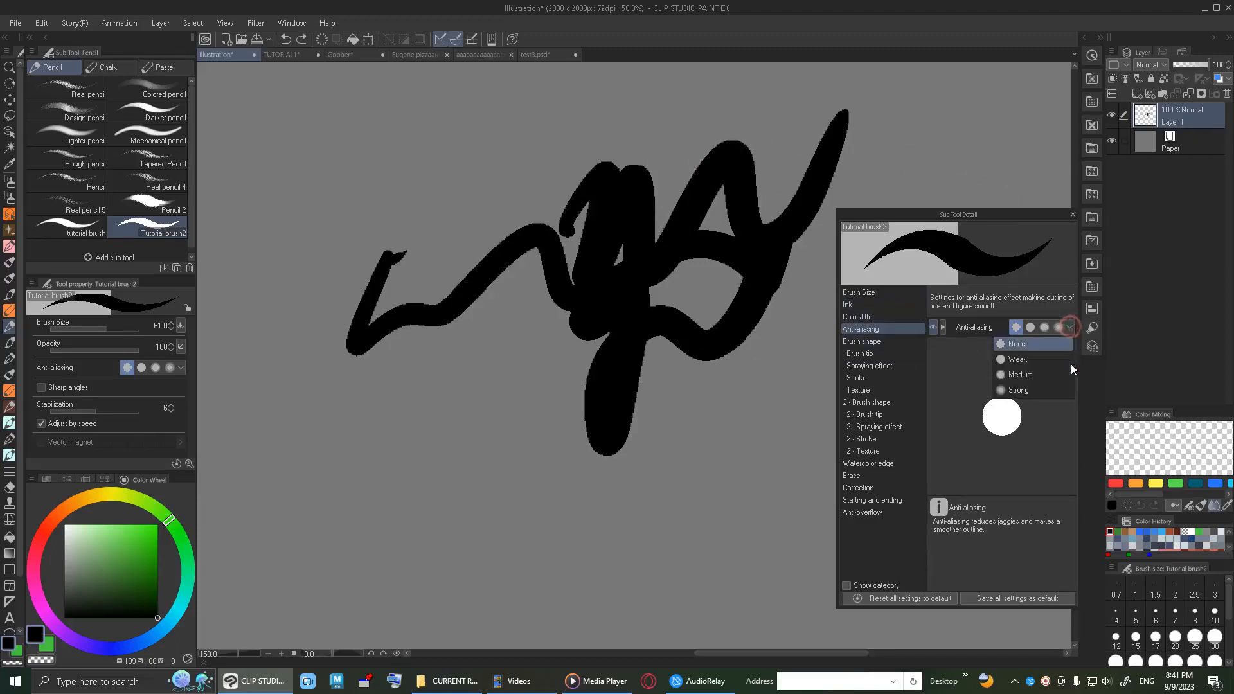
left_click(1025, 390)
mouse_move(633, 534)
left_mouse_down()
mouse_move(675, 416)
mouse_move(511, 430)
left_mouse_up()
mouse_move(560, 324)
left_mouse_down()
mouse_move(534, 310)
mouse_move(549, 222)
mouse_move(438, 290)
left_mouse_up()
key("ctrl+z")
scroll(425, 267, "up", 4)
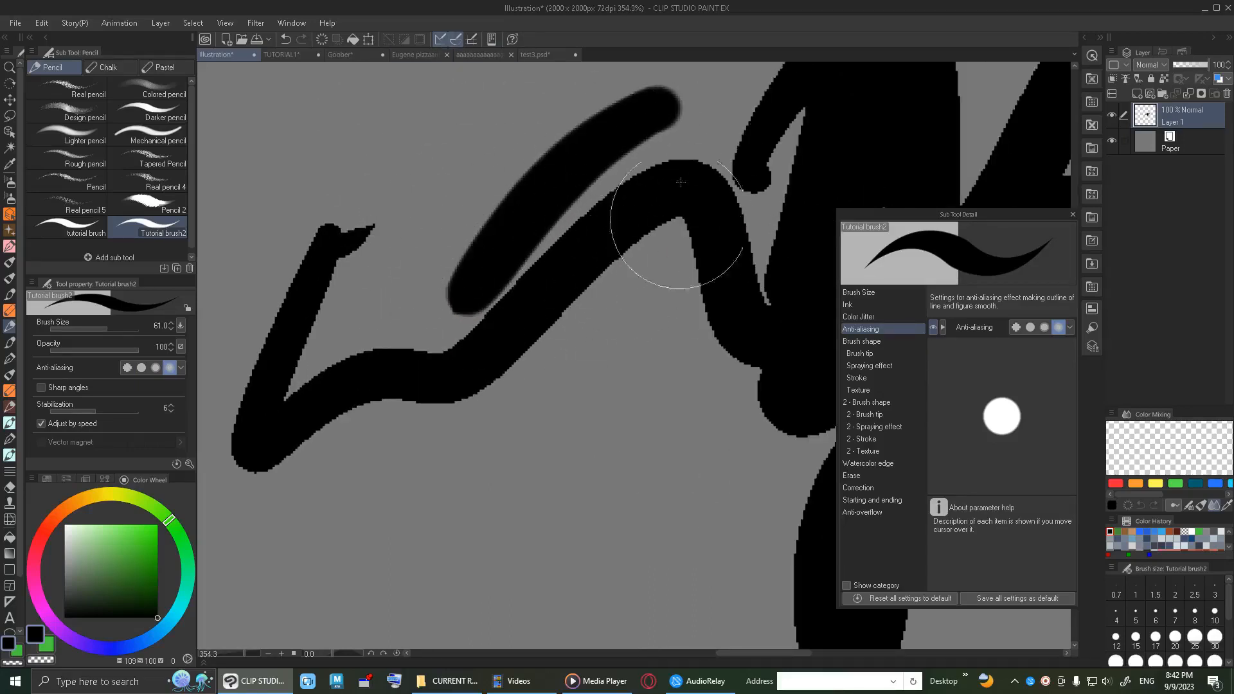
key("ctrl+z")
mouse_move(481, 278)
left_mouse_down()
mouse_move(361, 306)
mouse_move(328, 136)
mouse_move(294, 111)
left_mouse_up()
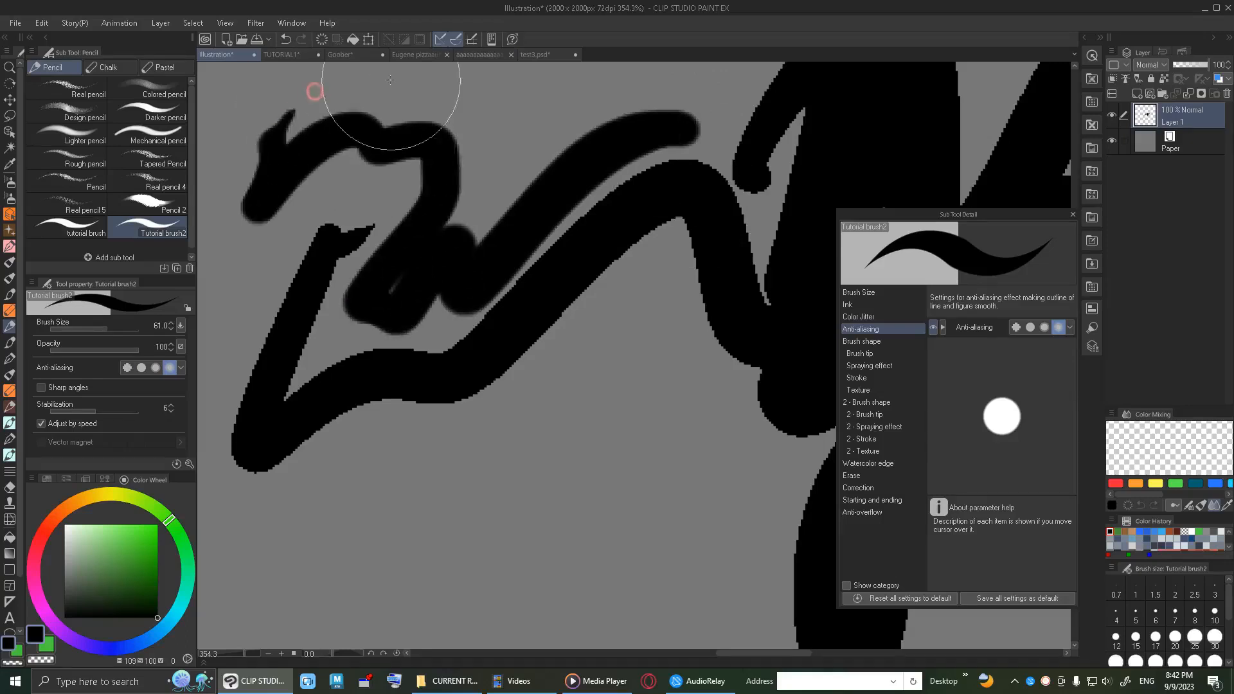
key("ctrl+z")
scroll(492, 159, "down", 8)
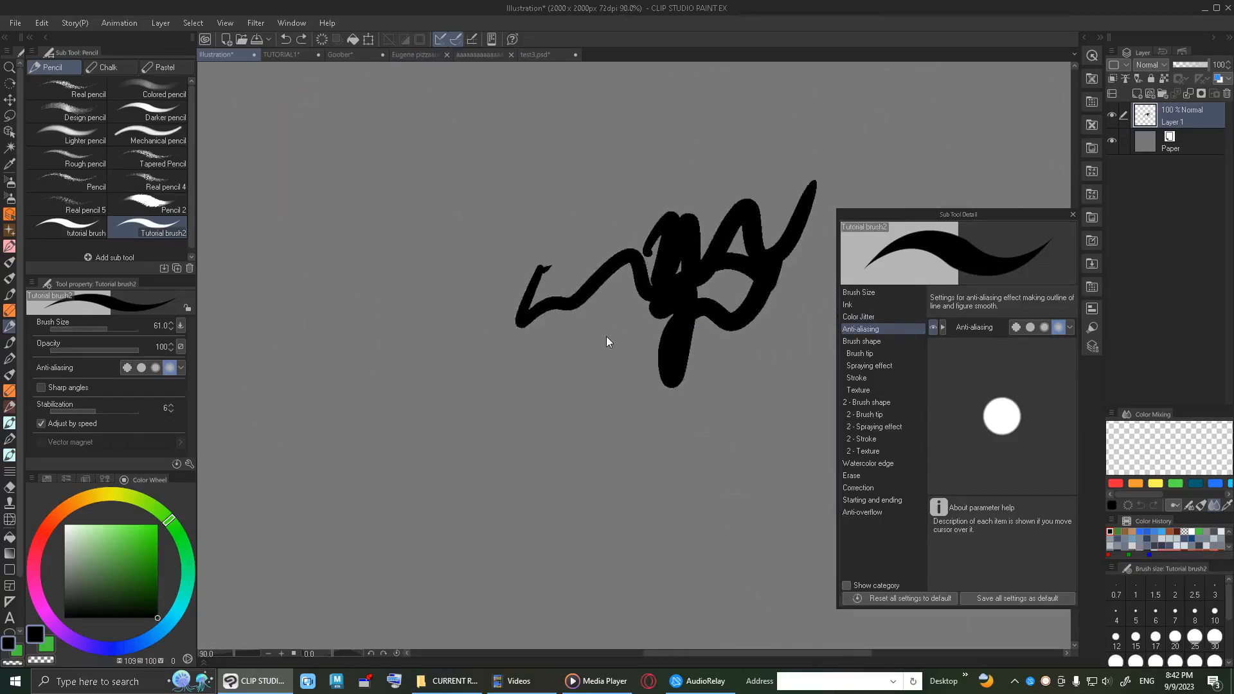
scroll(623, 334, "up", 1)
mouse_move(623, 185)
left_mouse_down()
mouse_move(680, 161)
mouse_move(826, 222)
left_mouse_up()
key("ctrl+z")
Set the brush's anti-aliasing to Weak and undo the remaining test strokes to clear the canvas.
left_click(1069, 327)
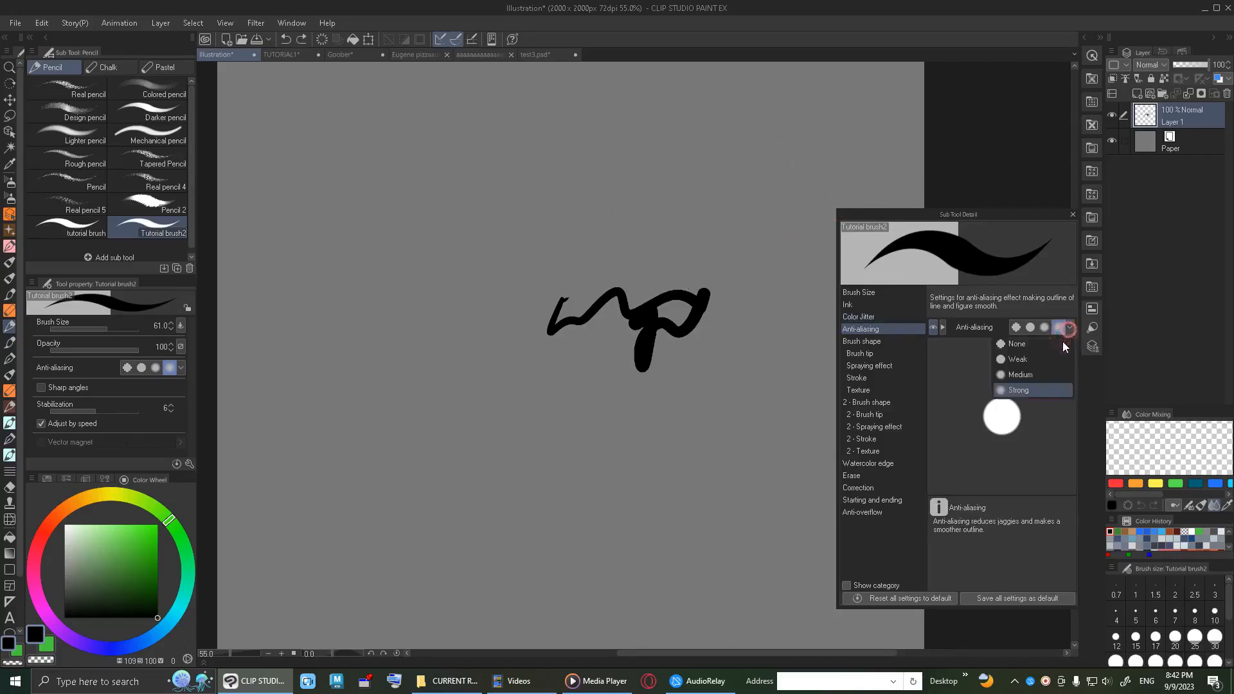
left_click(1029, 360)
key("ctrl+z")
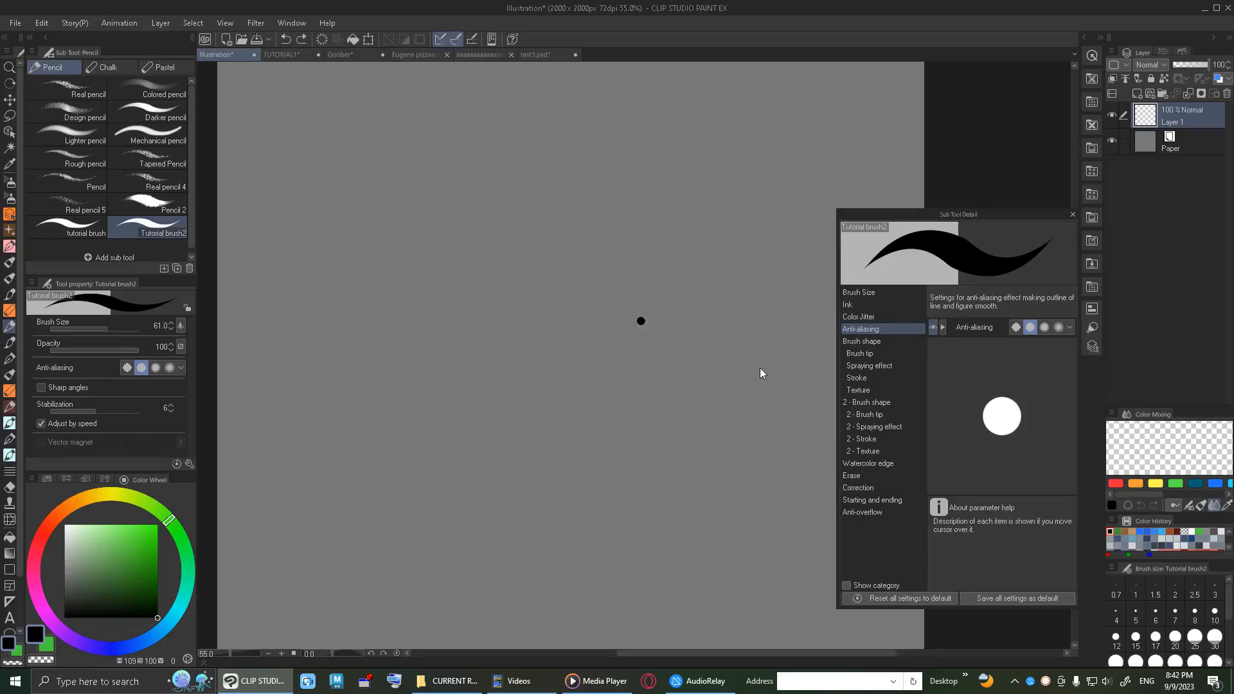
key("ctrl+z")
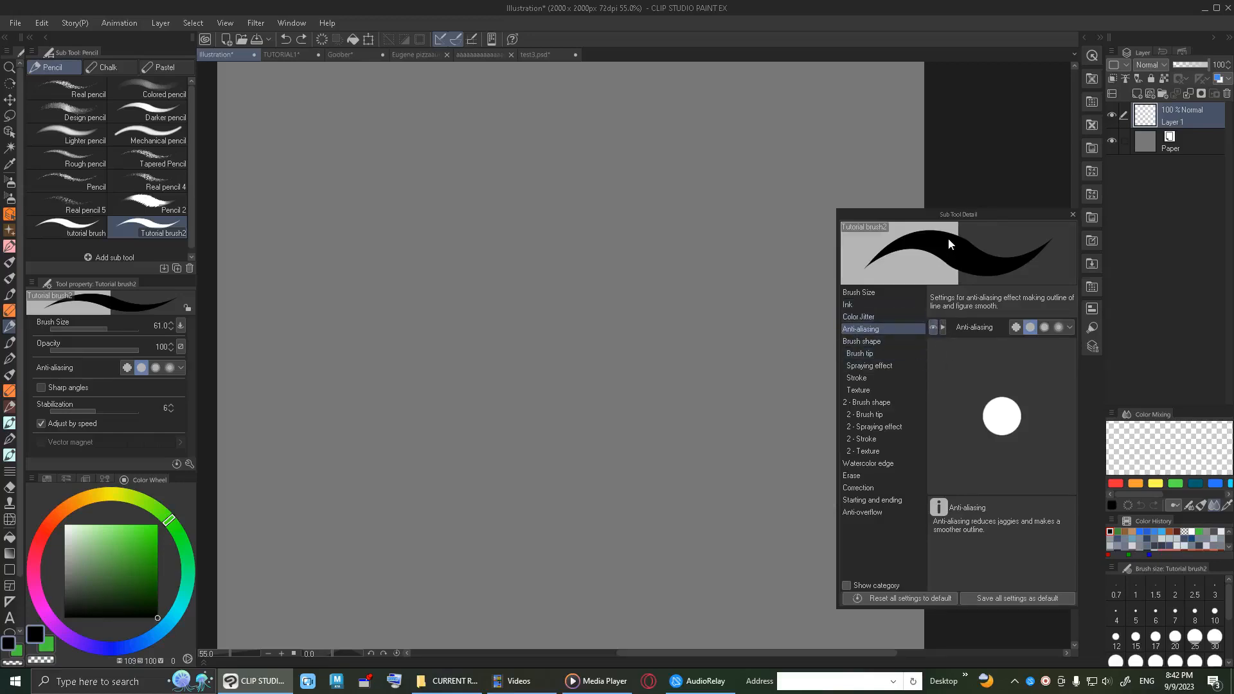
Toggle the Anti-aliasing setting's visibility in the tool properties off and on, leaving it shown.
left_click(934, 328)
left_click(933, 329)
left_click(931, 328)
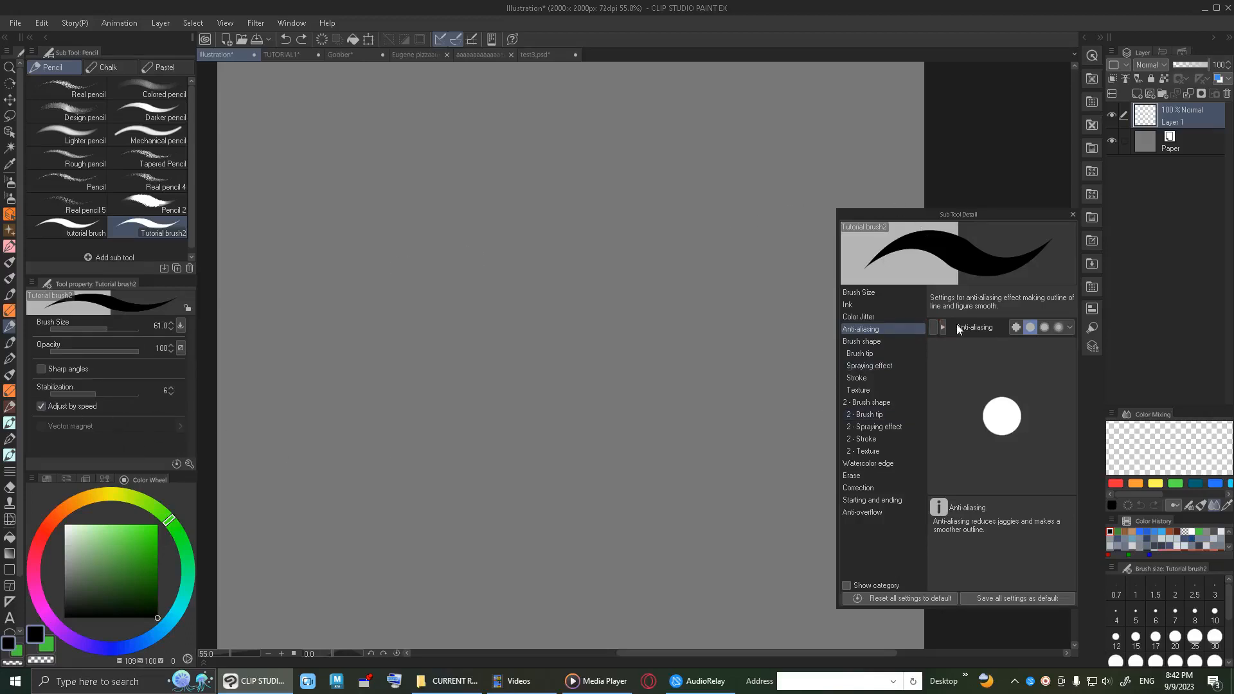
left_click(933, 328)
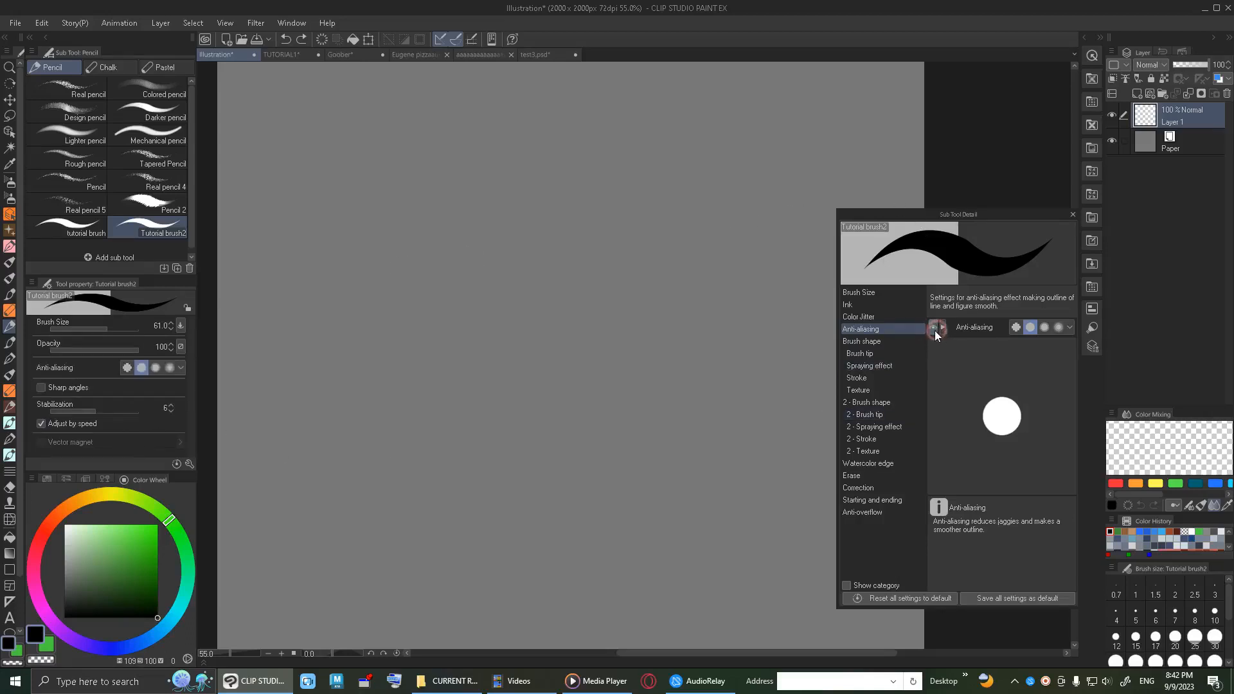
Open the Brush tip settings and test the circular tip with a stroke on the canvas, undoing it.
left_click(882, 353)
left_click(893, 344)
left_click(892, 353)
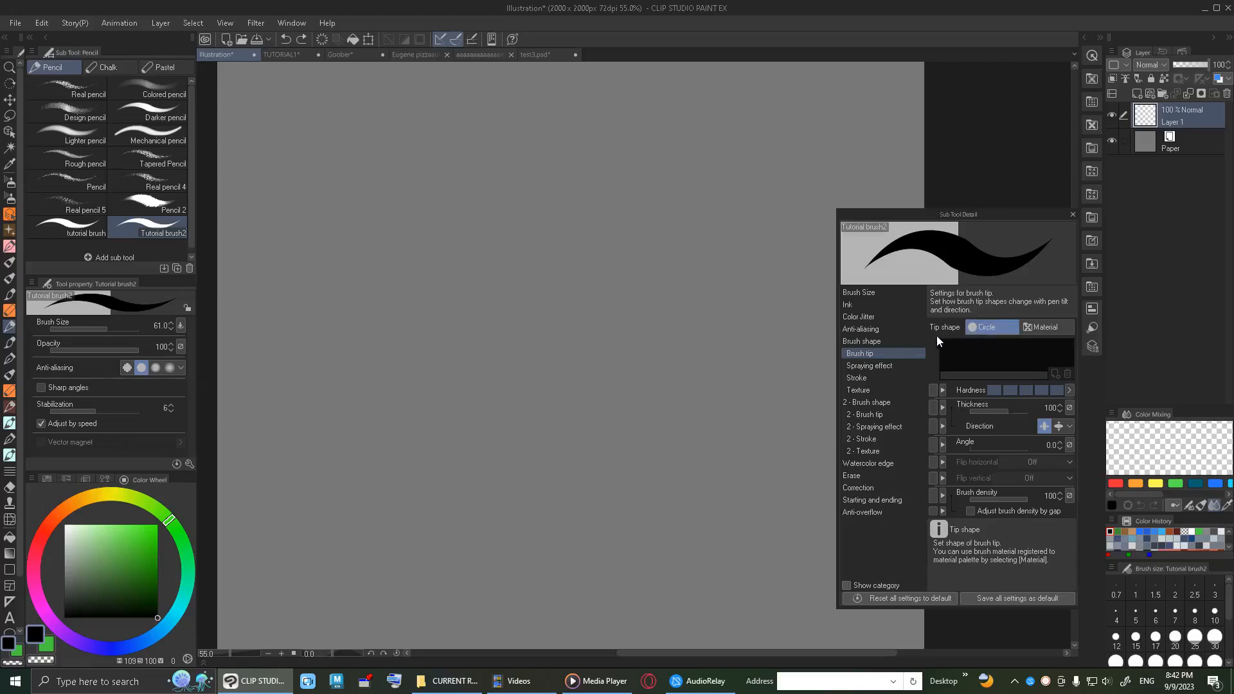
mouse_move(787, 333)
left_mouse_down()
mouse_move(794, 344)
mouse_move(760, 325)
mouse_move(784, 308)
left_mouse_up()
key("ctrl+z")
key("ctrl+z")
Switch the brush's tip shape to Material and back to Circle.
left_click(1001, 334)
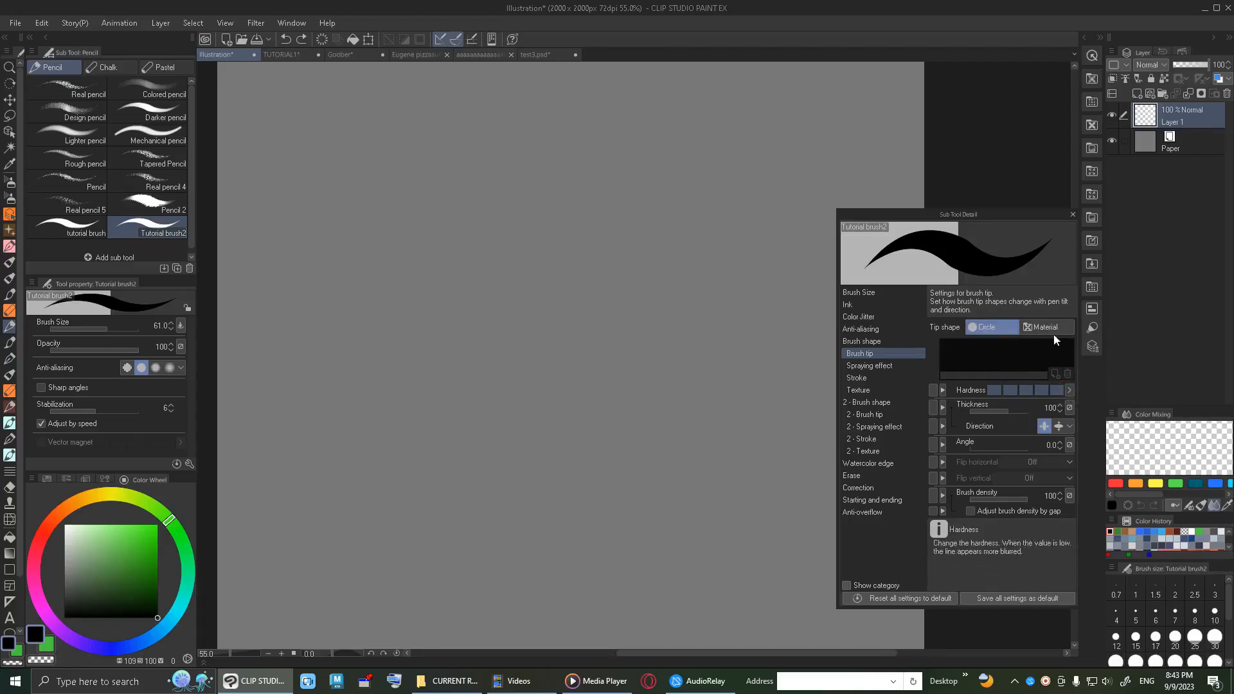
left_click(1036, 328)
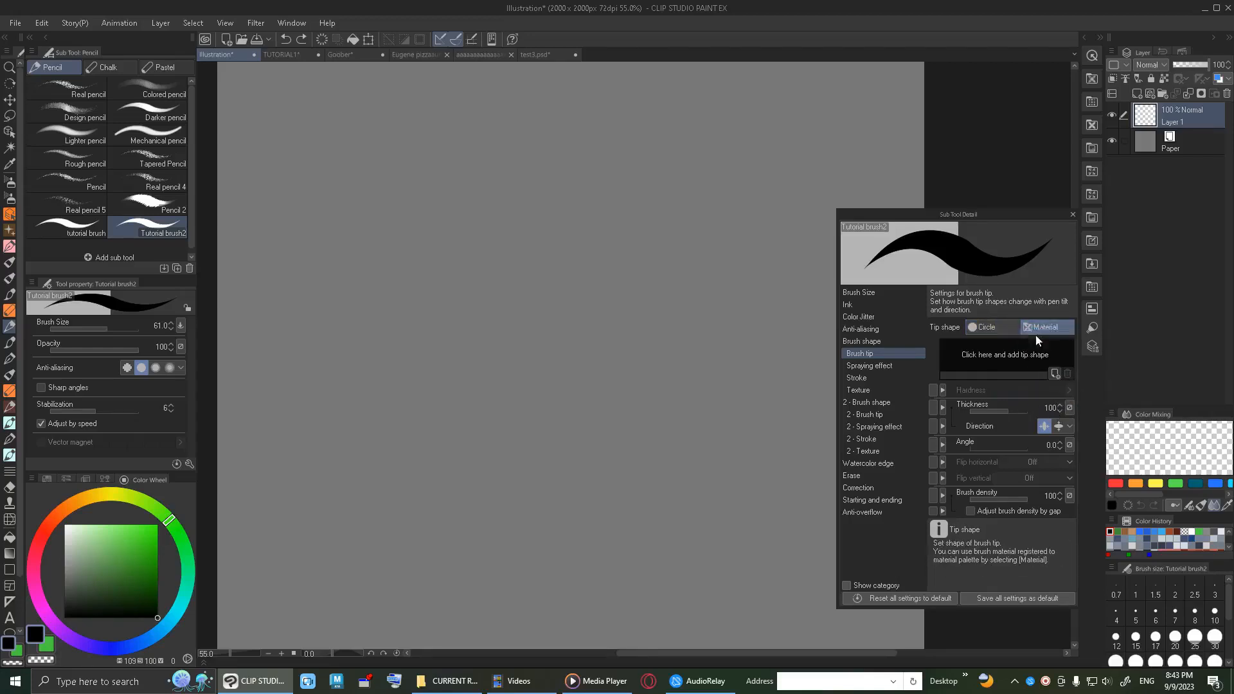
left_click(990, 327)
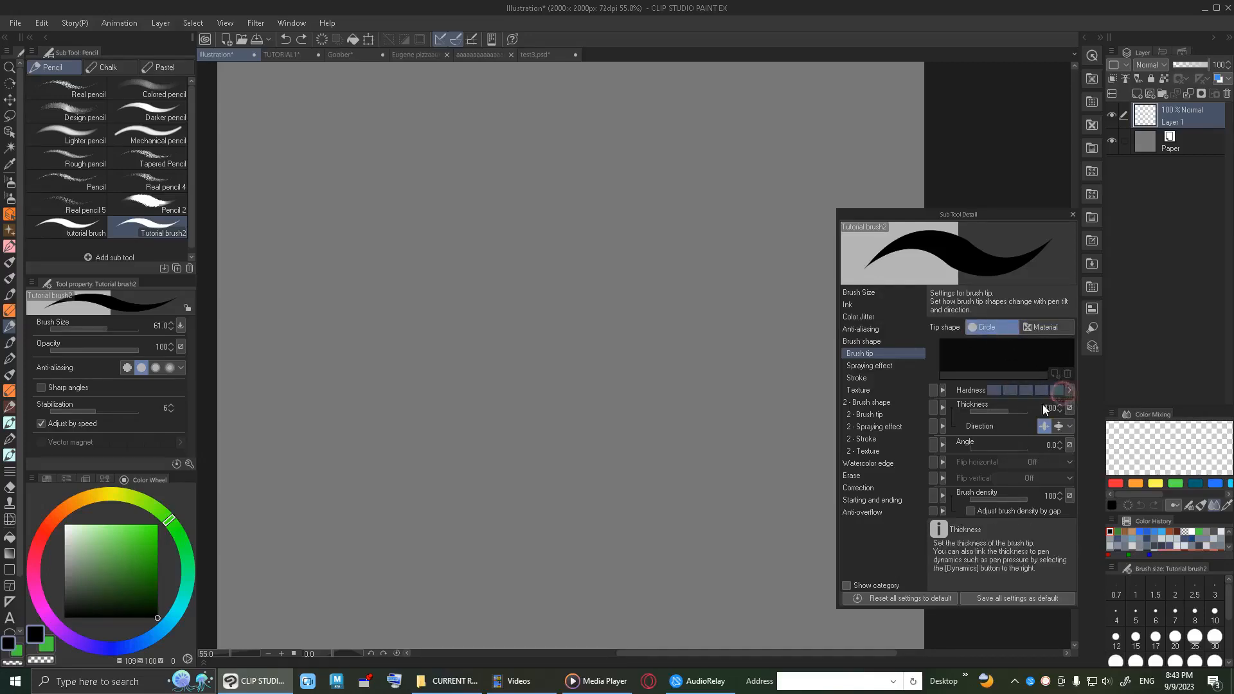
Test the circular tip at full hardness with a looping stroke, undoing the stroke.
left_click(1069, 391)
left_click_drag(698, 419, 640, 265)
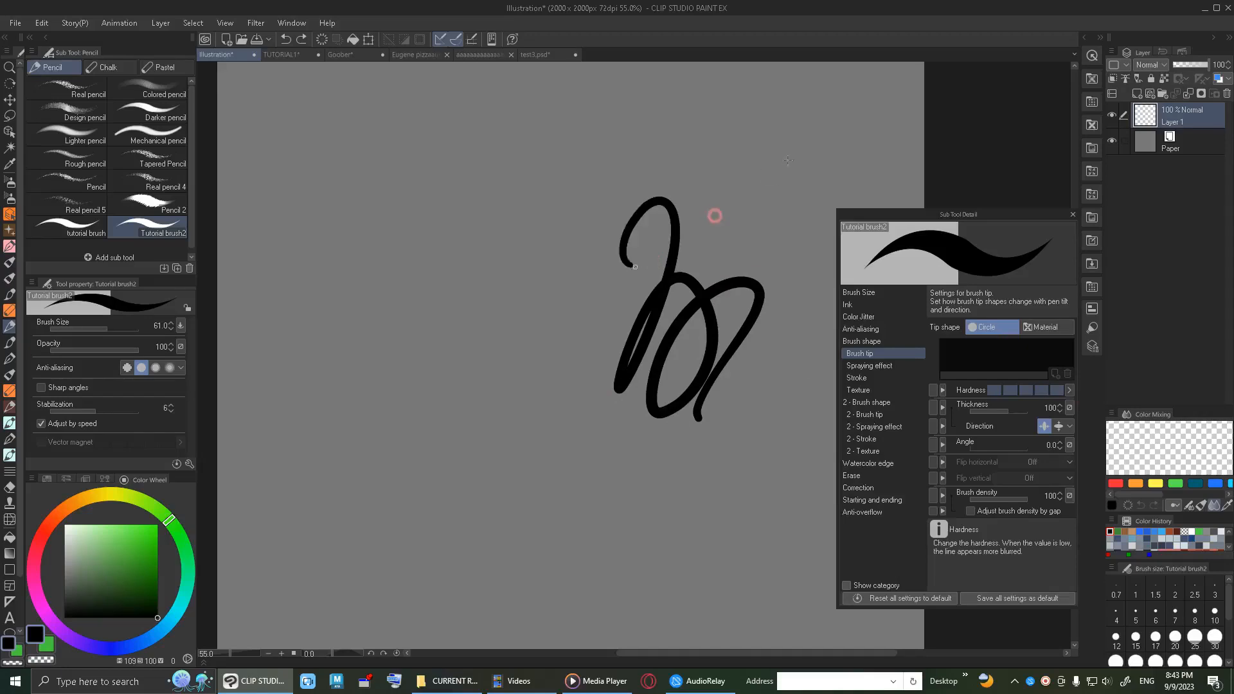
key("ctrl+z")
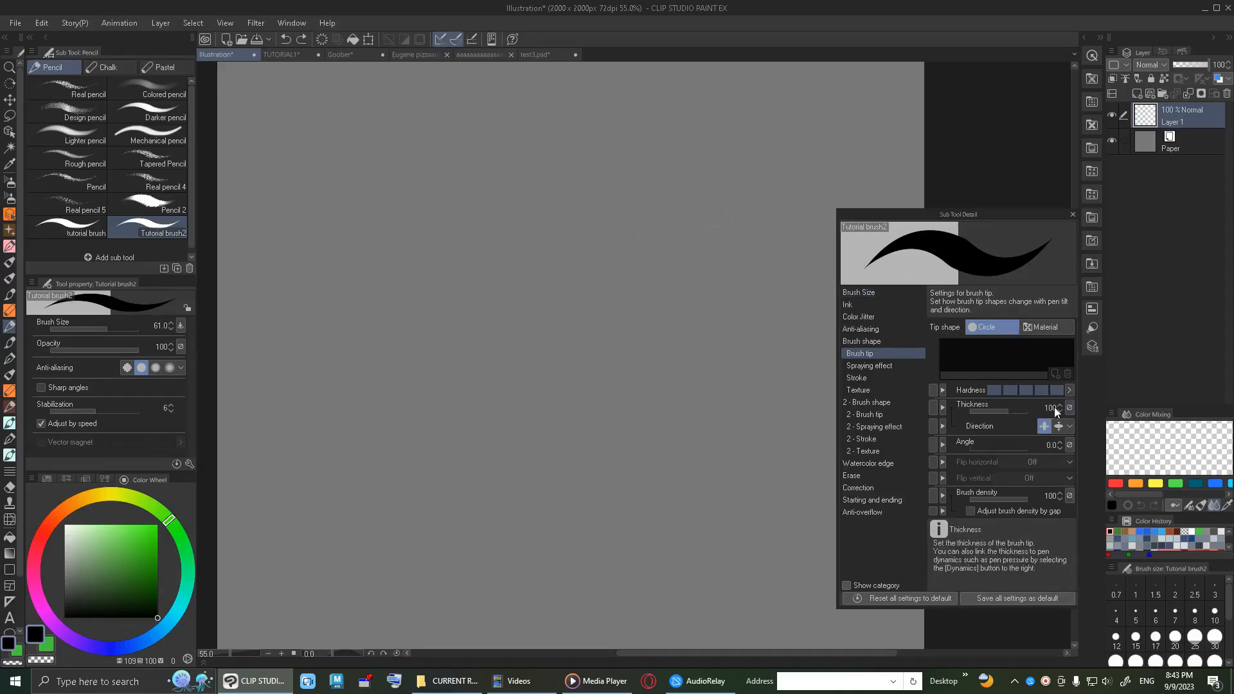
Test a tip Hardness of 1 with a stroke, clear the stroke, and restore the Hardness to 100.
left_click(1068, 392)
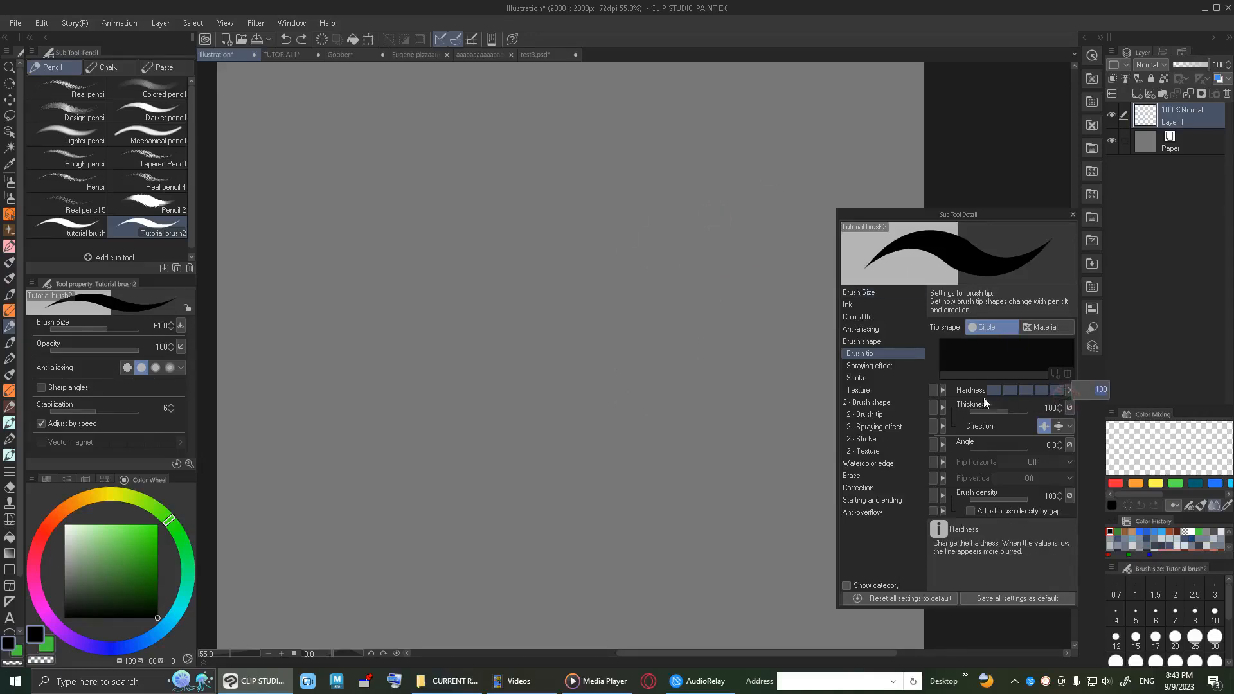
left_click(994, 391)
left_click(1069, 389)
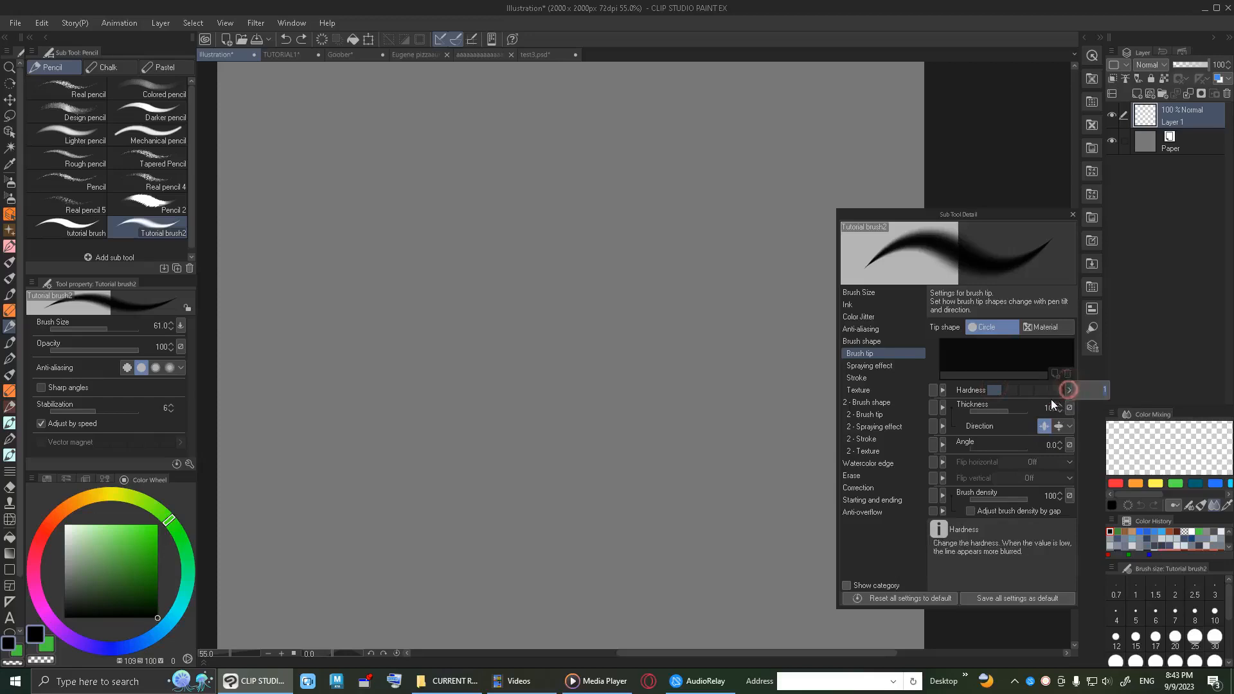
left_click(996, 352)
mouse_move(669, 432)
left_mouse_down()
mouse_move(672, 268)
mouse_move(578, 339)
mouse_move(504, 358)
mouse_move(688, 156)
mouse_move(791, 124)
mouse_move(835, 243)
left_mouse_up()
key("Delete")
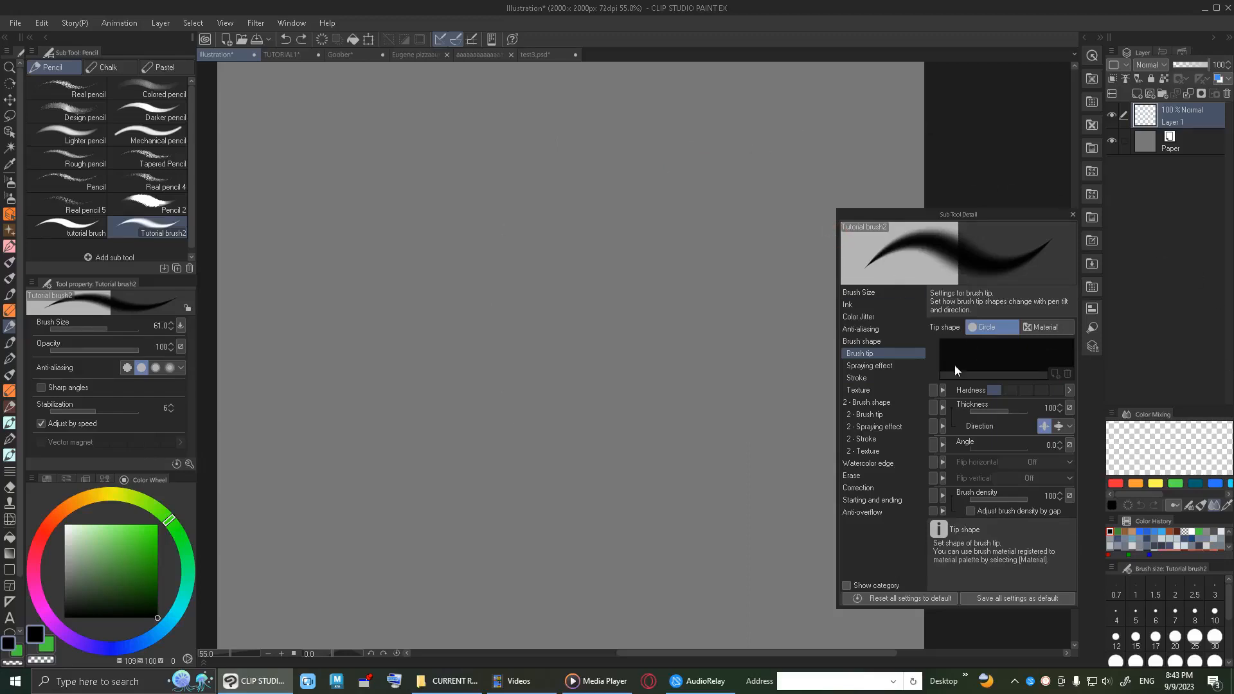
left_click(1057, 390)
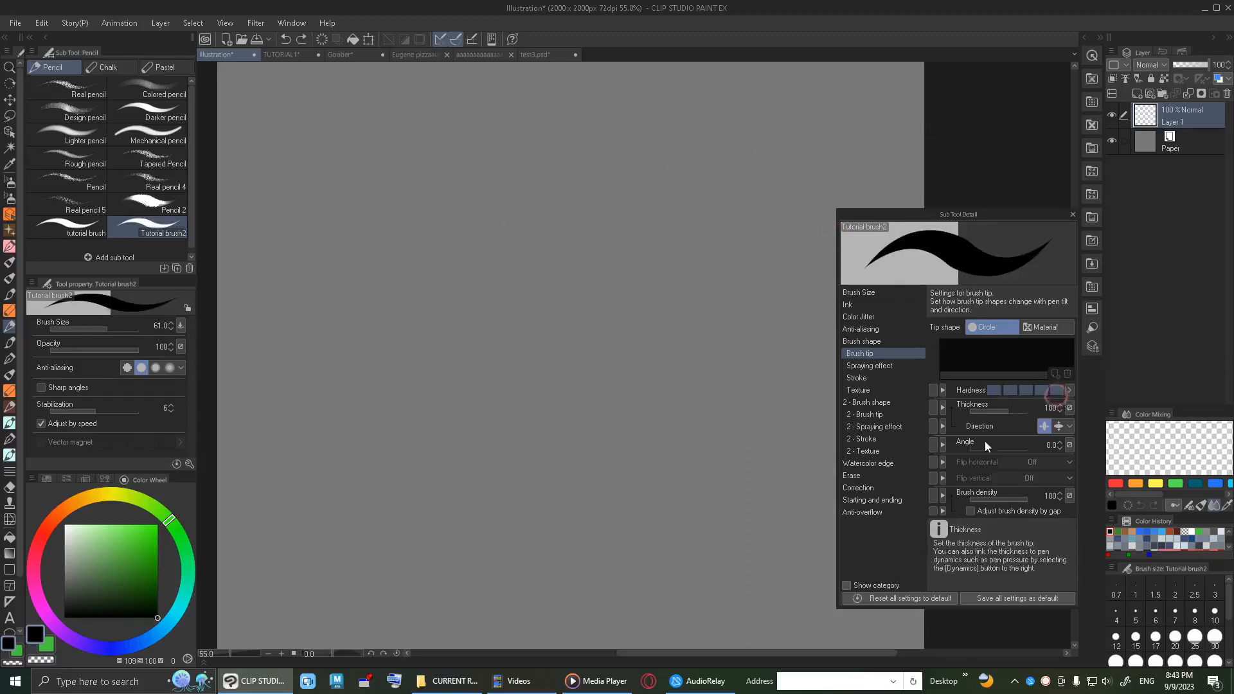
left_click(1069, 391)
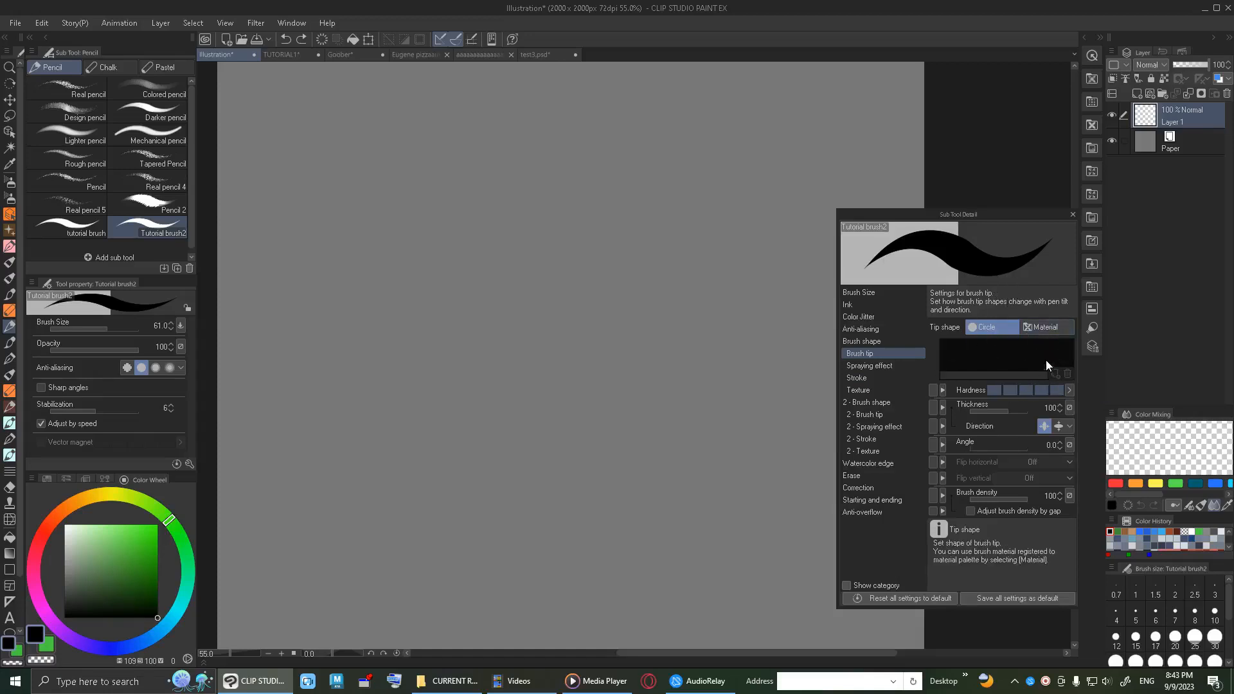
Switch the tip shape to Material and add gouache_wet001 as the brush tip.
left_click(1047, 329)
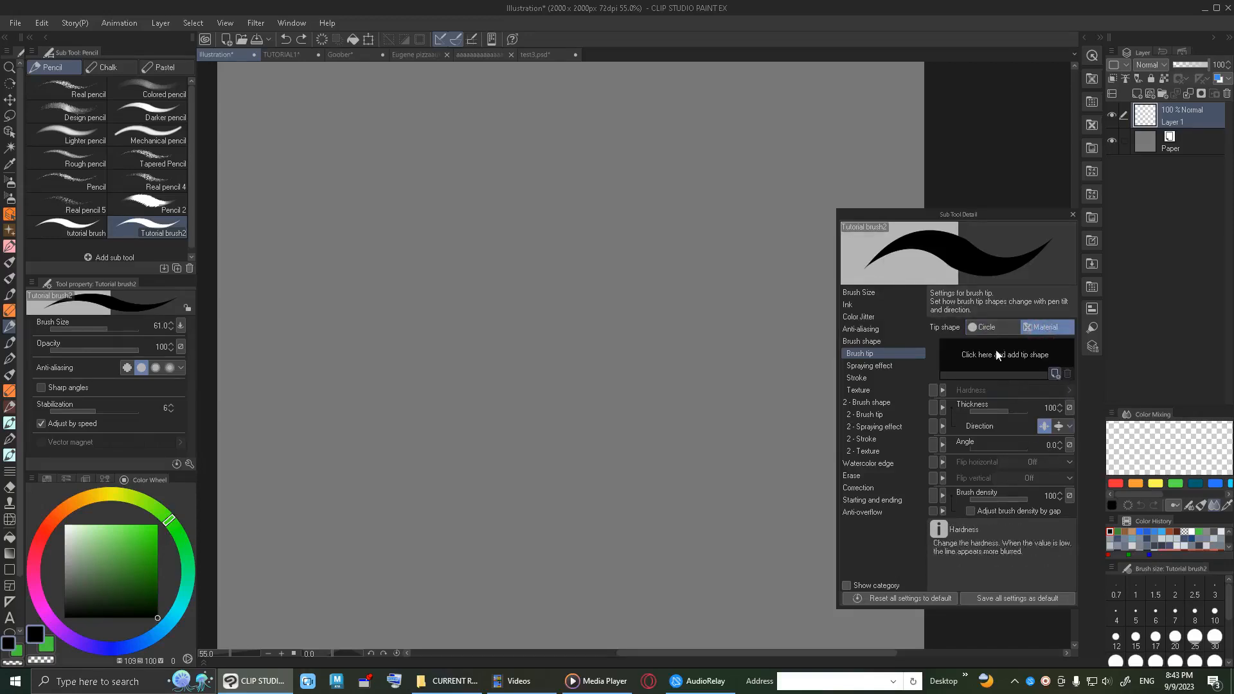
left_click(1054, 374)
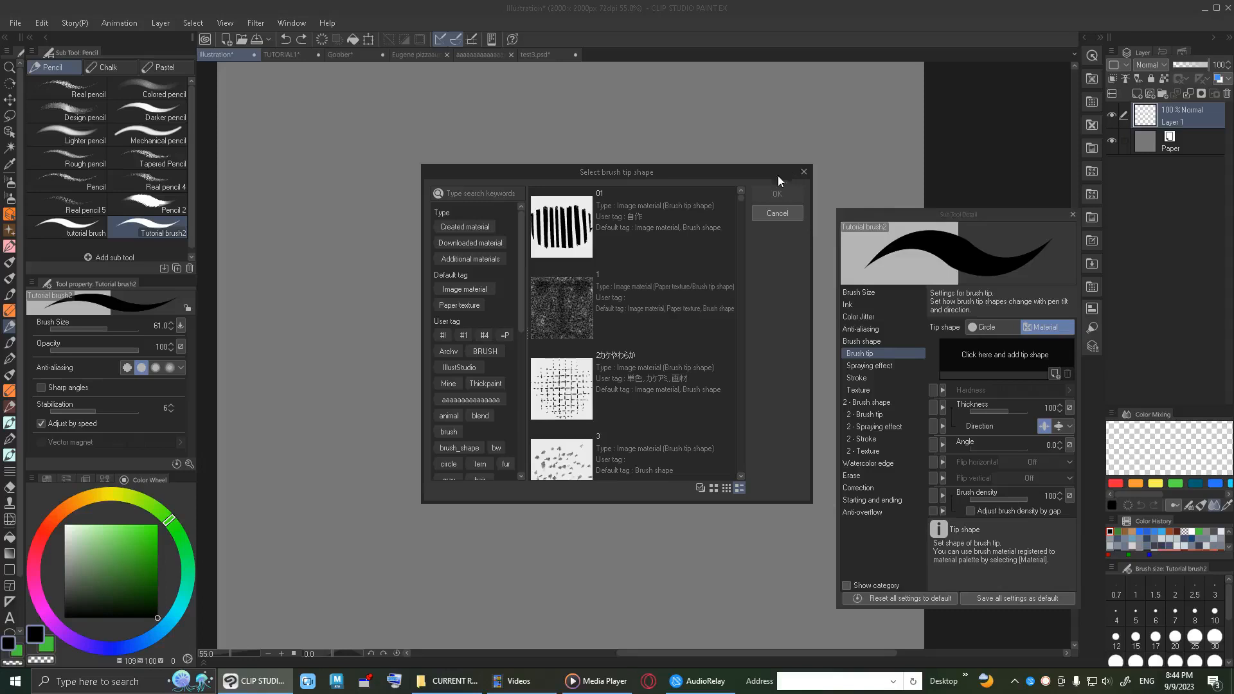
left_click_drag(740, 199, 739, 216)
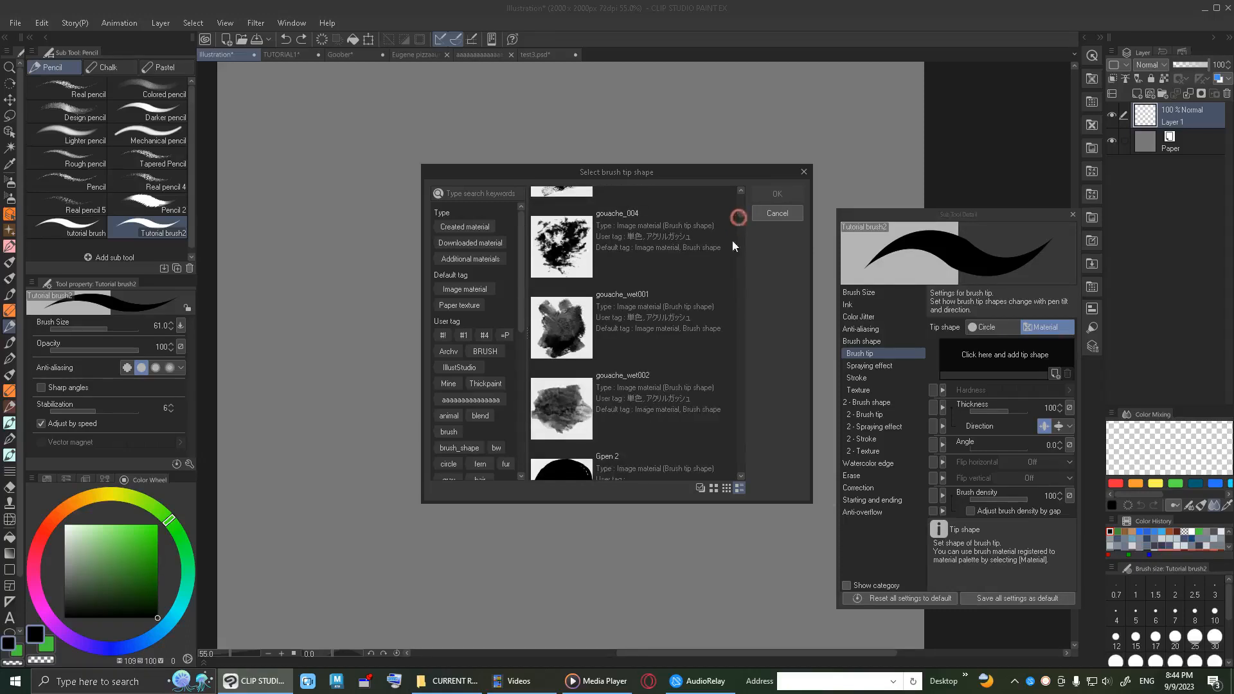
left_click(659, 306)
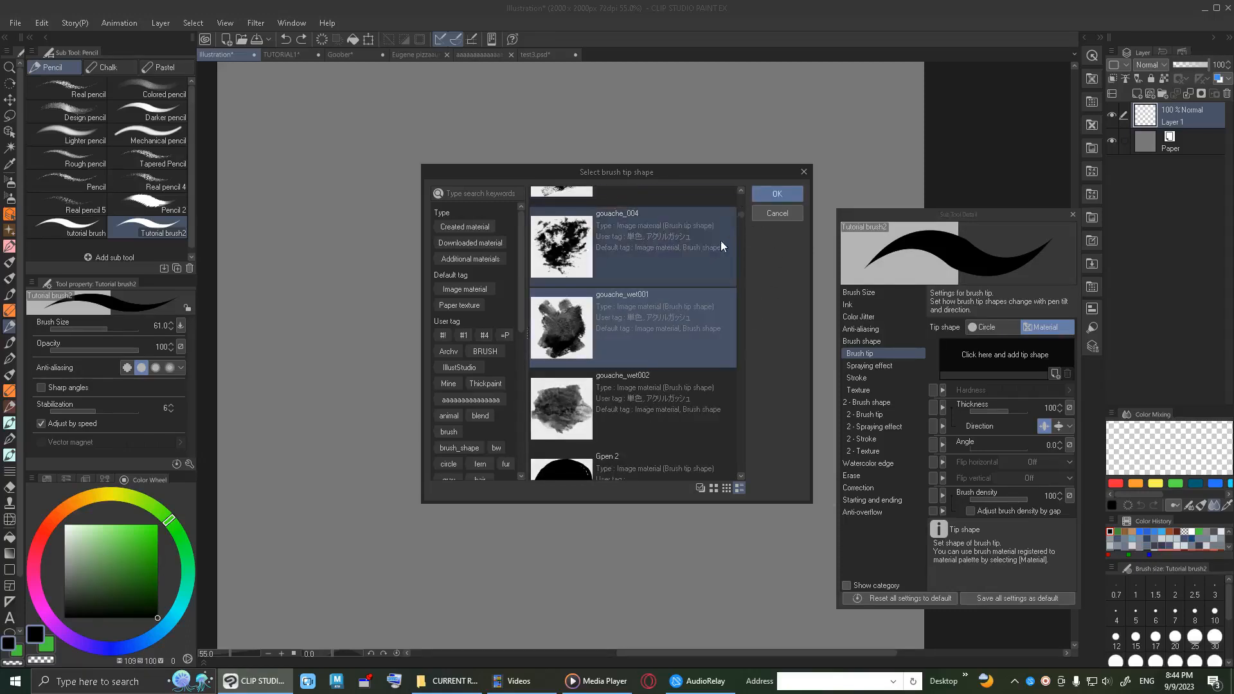
left_click(784, 196)
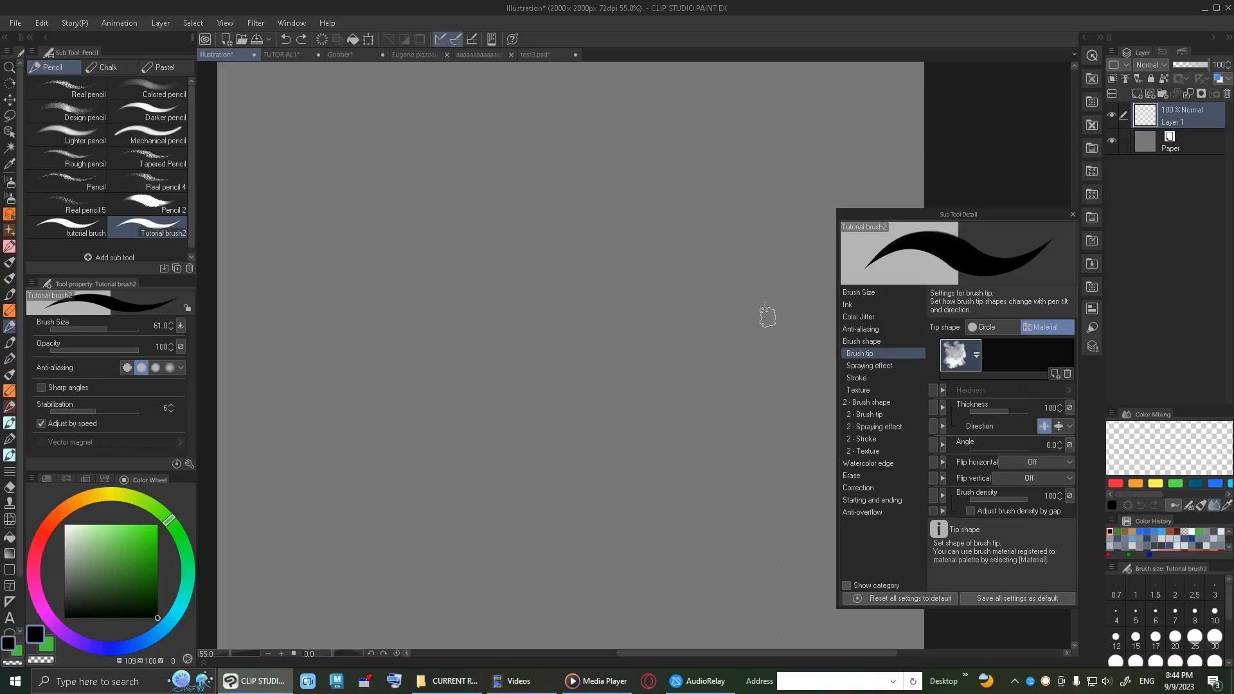
Test the gouache_wet001 tip with scribbled strokes on the canvas and clear them.
mouse_move(674, 370)
left_mouse_down()
mouse_move(670, 265)
mouse_move(722, 270)
mouse_move(765, 171)
left_mouse_up()
mouse_move(731, 246)
left_mouse_down()
mouse_move(669, 326)
mouse_move(587, 242)
mouse_move(609, 325)
mouse_move(634, 183)
left_mouse_up()
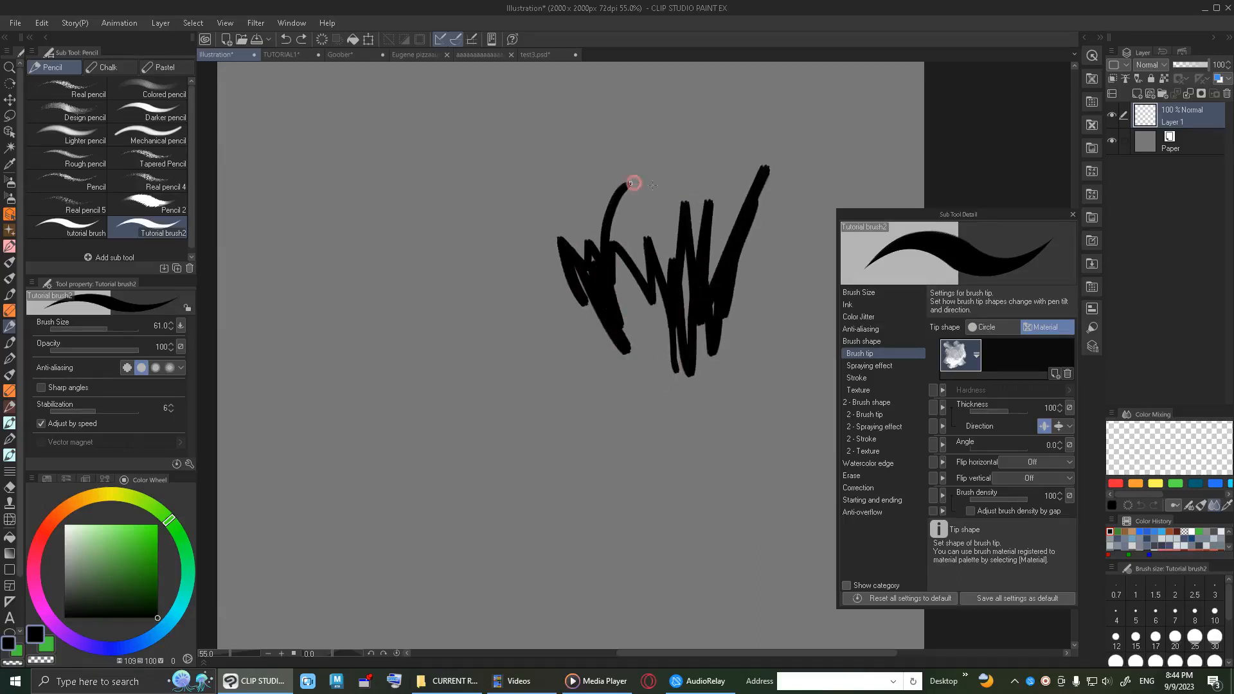
key("Delete")
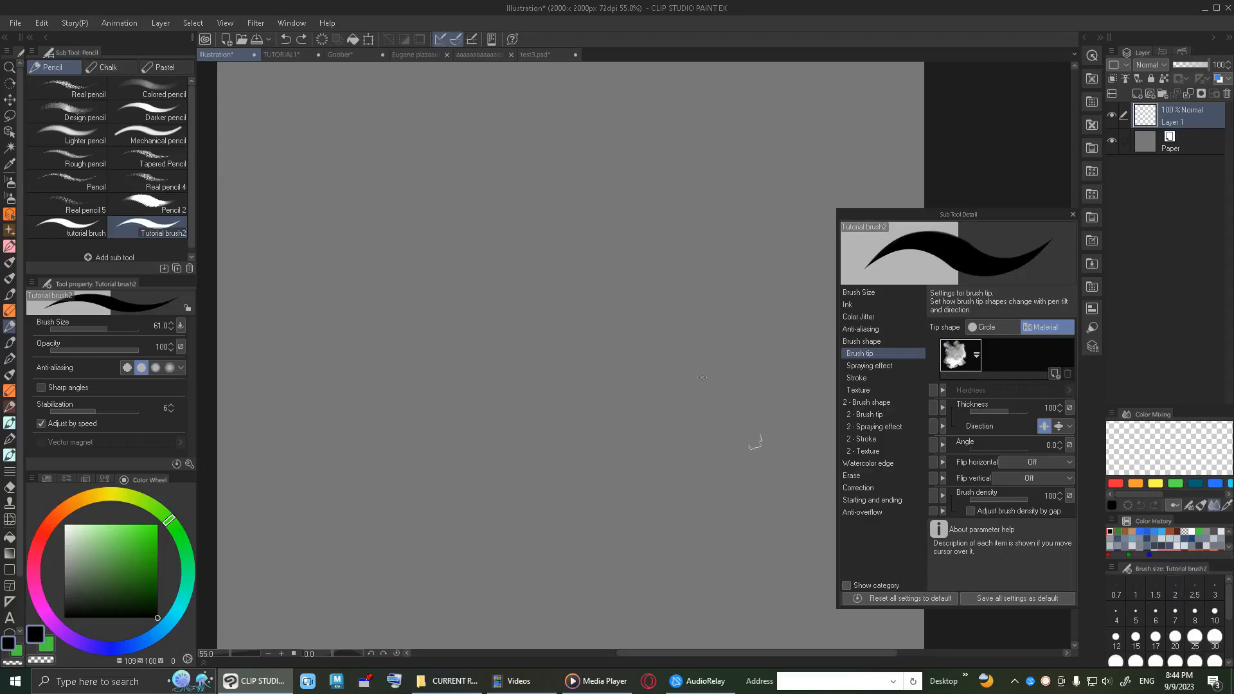
Enlarge the brush size to 250 and test the material tip with a stroke, clearing it.
key("bracketright")
key("bracketright")
key("bracketright")
key("bracketright")
key("bracketright")
key("bracketright")
key("bracketright")
key("bracketright")
mouse_move(695, 389)
left_mouse_down()
mouse_move(554, 184)
mouse_move(559, 353)
mouse_move(573, 270)
mouse_move(708, 198)
mouse_move(731, 328)
mouse_move(789, 179)
mouse_move(749, 501)
left_mouse_up()
key("Delete")
key("ctrl+z")
Draw further test strokes with the enlarged material tip, removing each one from the canvas.
mouse_move(718, 290)
left_mouse_down()
mouse_move(712, 240)
mouse_move(785, 206)
mouse_move(658, 355)
mouse_move(602, 325)
mouse_move(542, 242)
mouse_move(569, 153)
left_mouse_up()
key("Delete")
mouse_move(649, 276)
left_mouse_down()
mouse_move(675, 348)
mouse_move(739, 286)
mouse_move(793, 178)
mouse_move(700, 325)
mouse_move(568, 157)
left_mouse_up()
key("Delete")
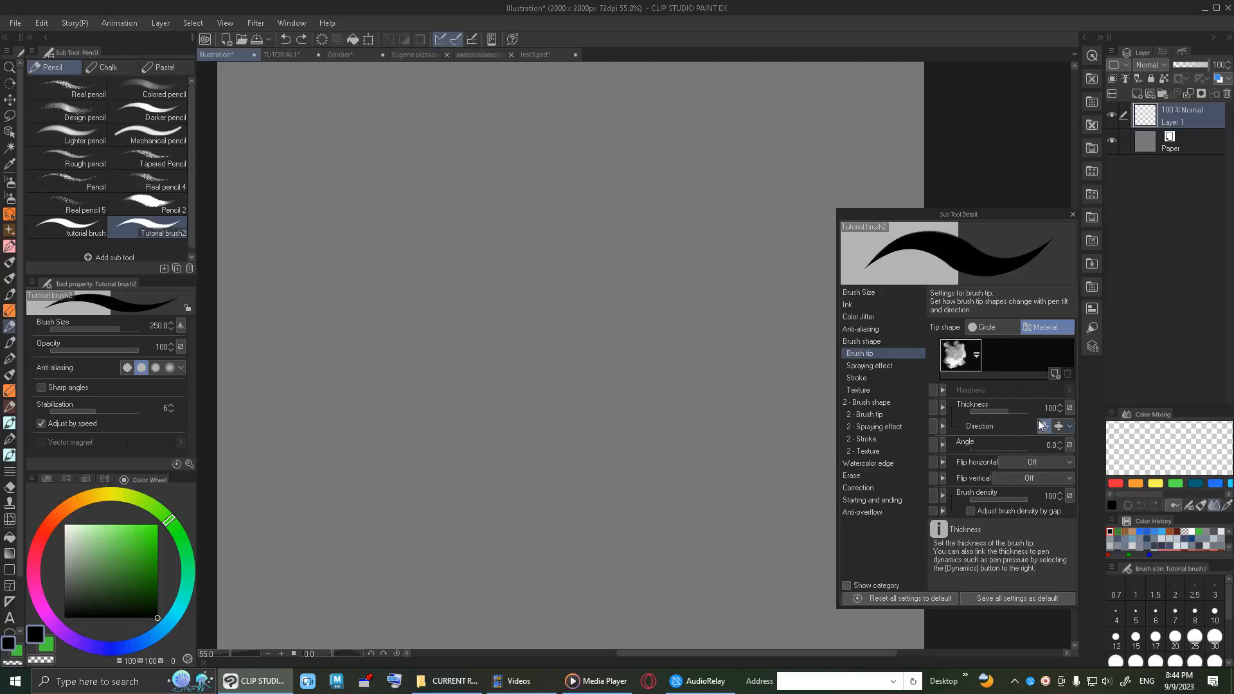
mouse_move(802, 290)
left_mouse_down()
mouse_move(501, 364)
mouse_move(421, 249)
left_mouse_up()
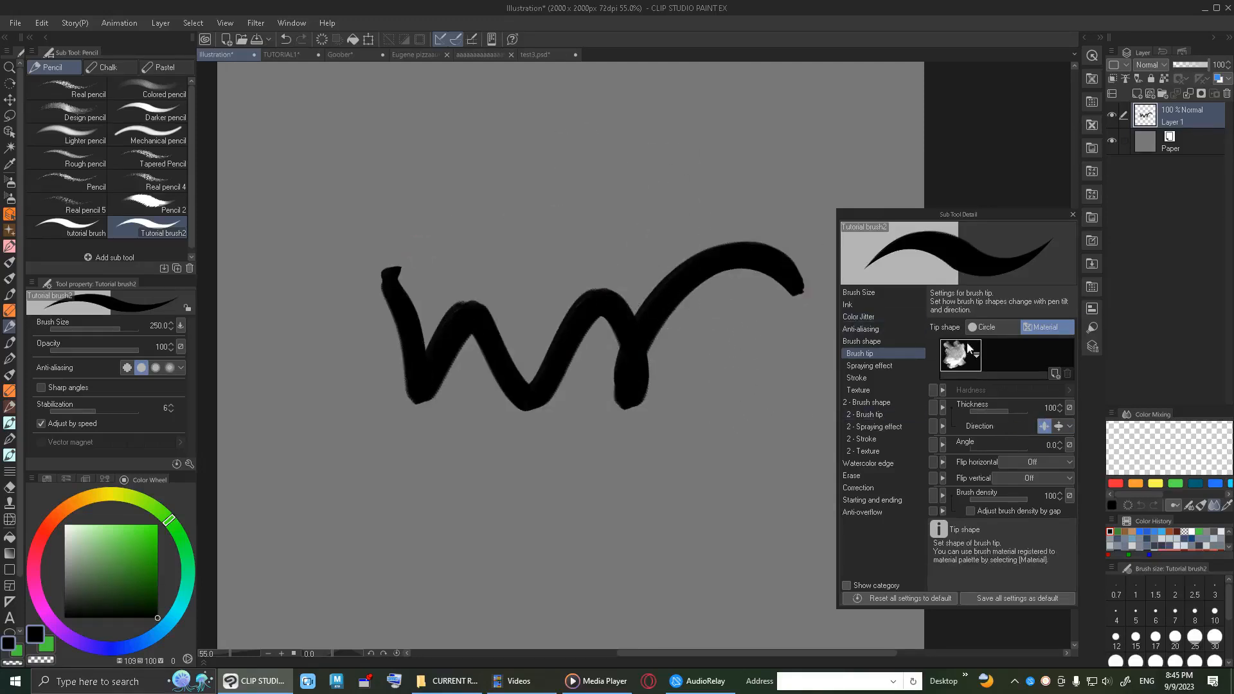
key("ctrl+z")
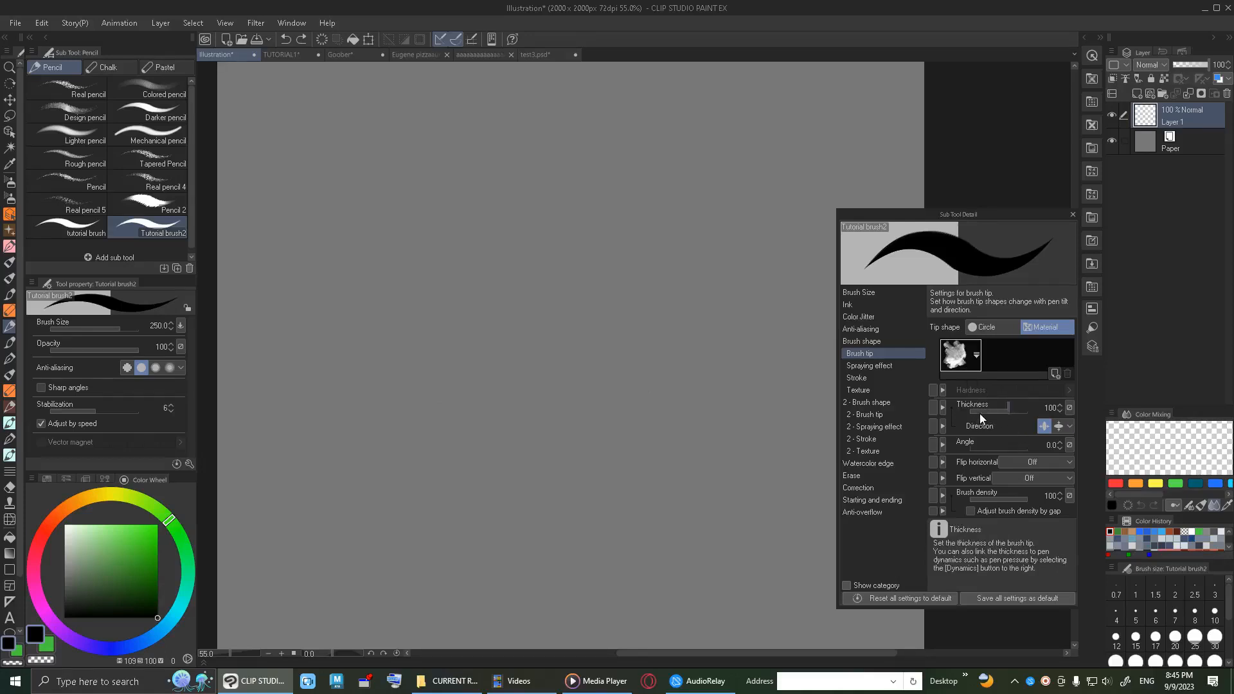
Set the tip Thickness to 10 and test it with a zigzag stroke, undoing the stroke.
left_click_drag(976, 411, 989, 411)
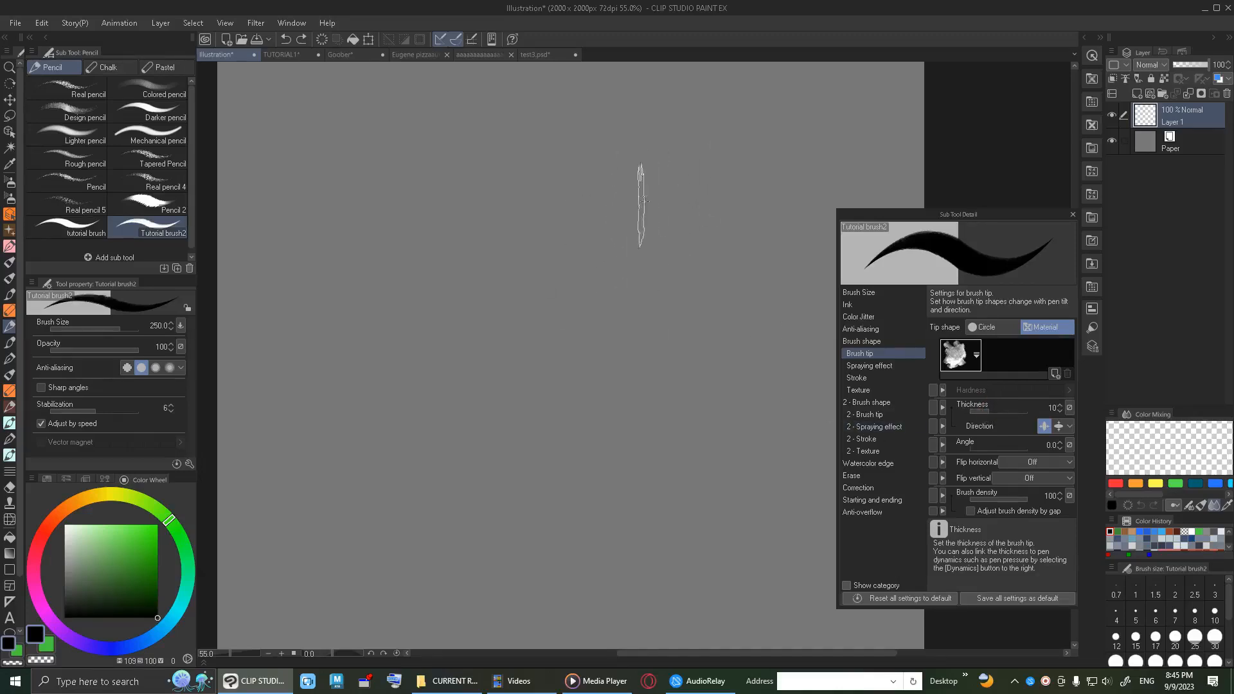
mouse_move(637, 260)
left_mouse_down()
mouse_move(588, 259)
mouse_move(597, 433)
mouse_move(704, 311)
mouse_move(708, 452)
mouse_move(621, 509)
mouse_move(727, 507)
left_mouse_up()
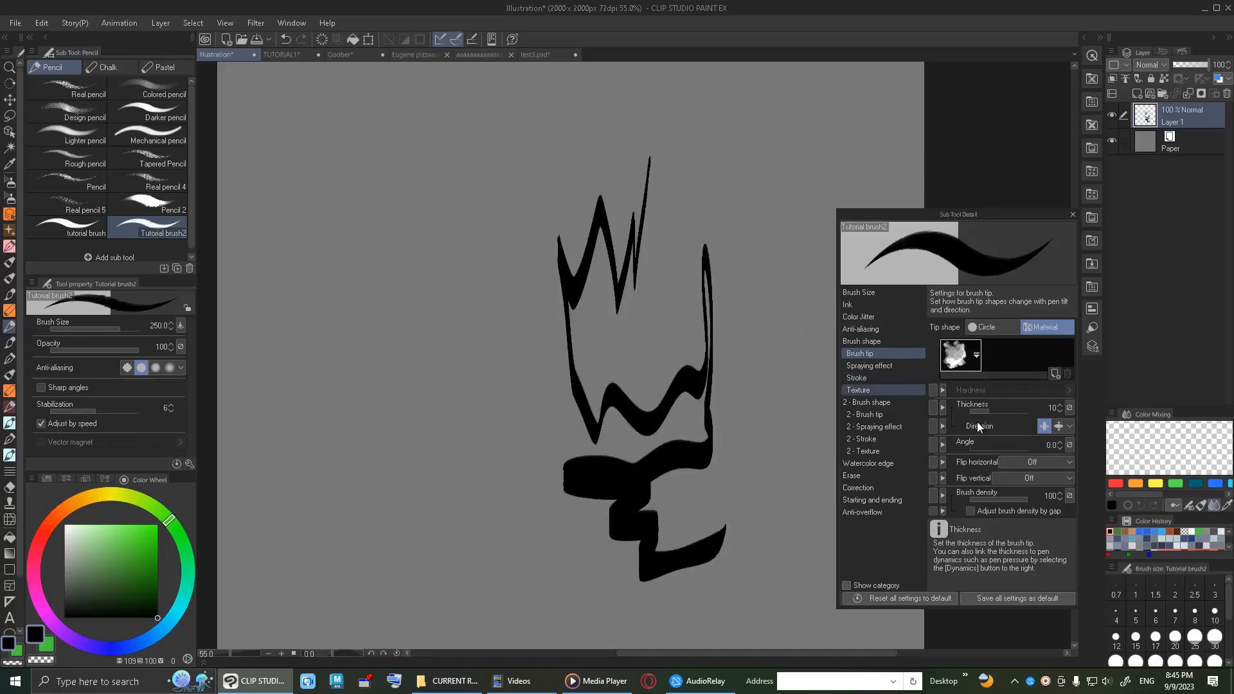
key("ctrl+z")
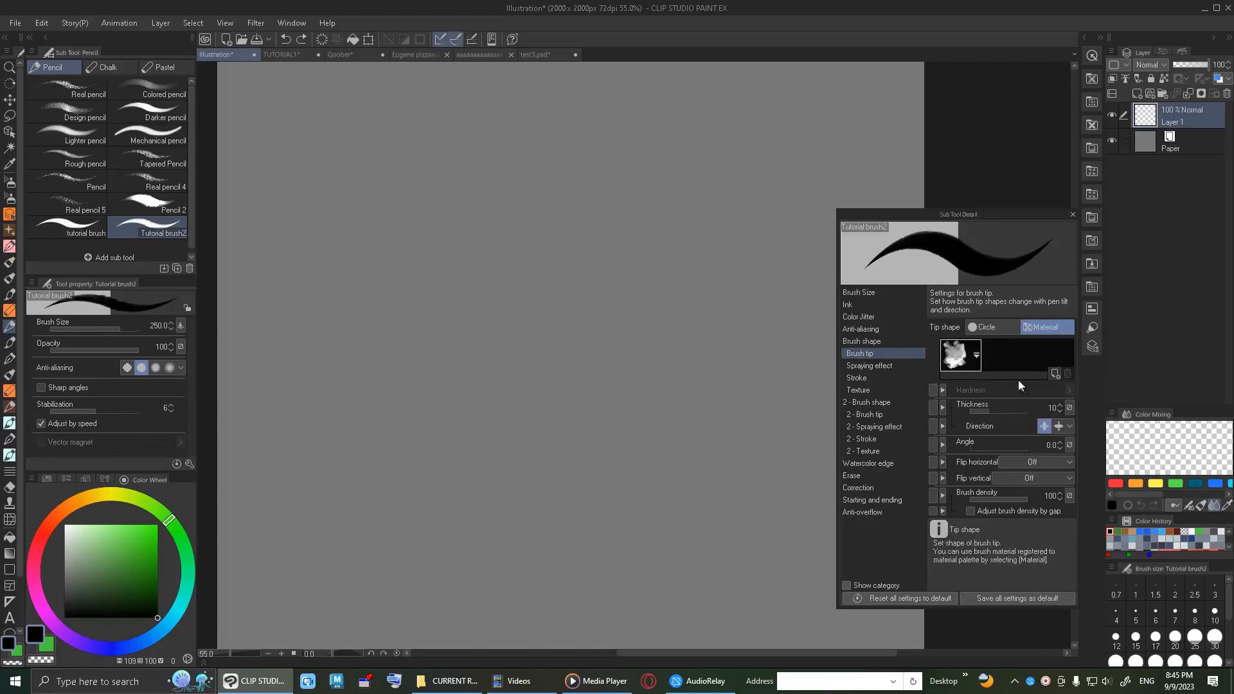
Set the tip Thickness to 316 and test it with two strokes, undoing both.
left_click(1019, 411)
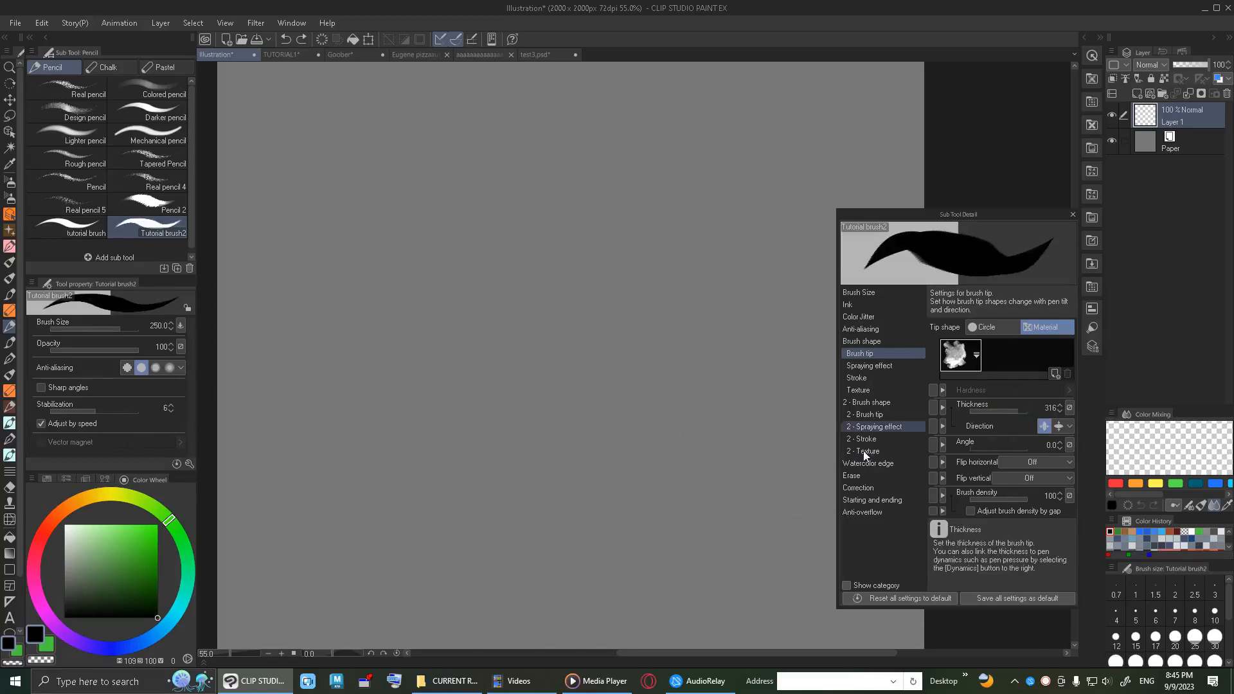
mouse_move(715, 393)
left_mouse_down()
mouse_move(502, 311)
mouse_move(378, 56)
left_mouse_up()
key("ctrl+z")
mouse_move(726, 172)
left_mouse_down()
mouse_move(569, 406)
mouse_move(394, 289)
left_mouse_up()
key("ctrl+z")
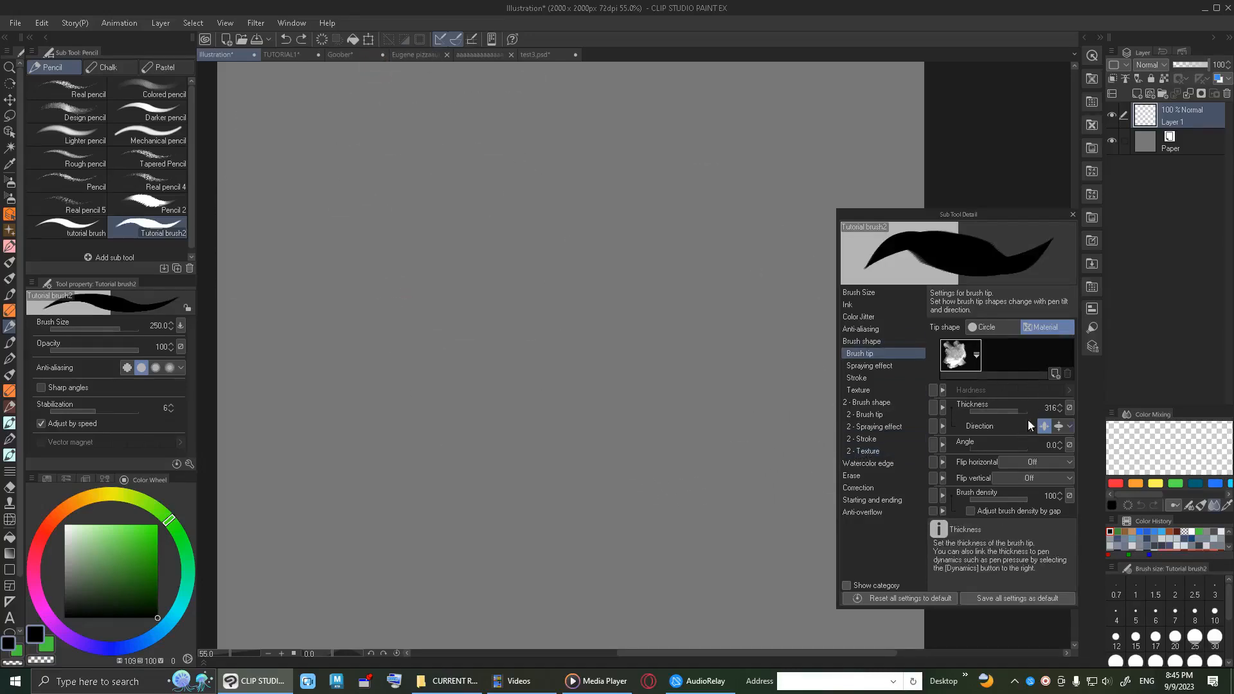
Link the tip Thickness to Pen pressure and Random, and test it with two strokes, undoing both.
left_click(1068, 407)
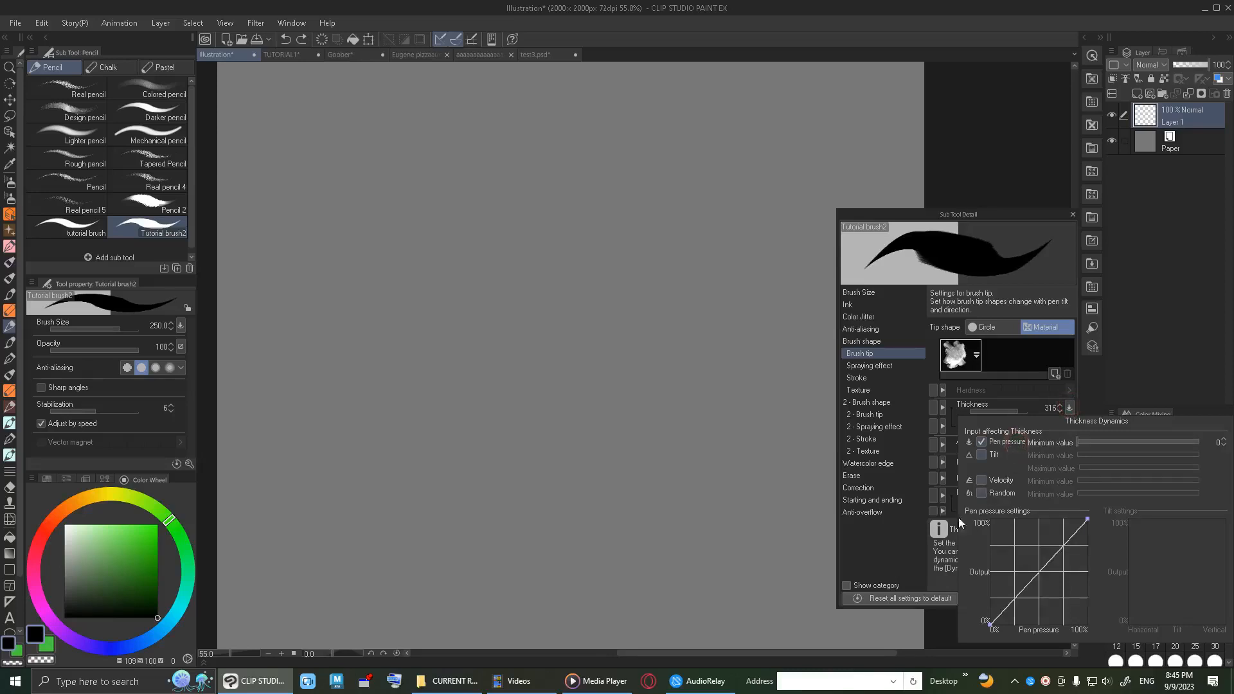
left_click_drag(744, 394, 398, 149)
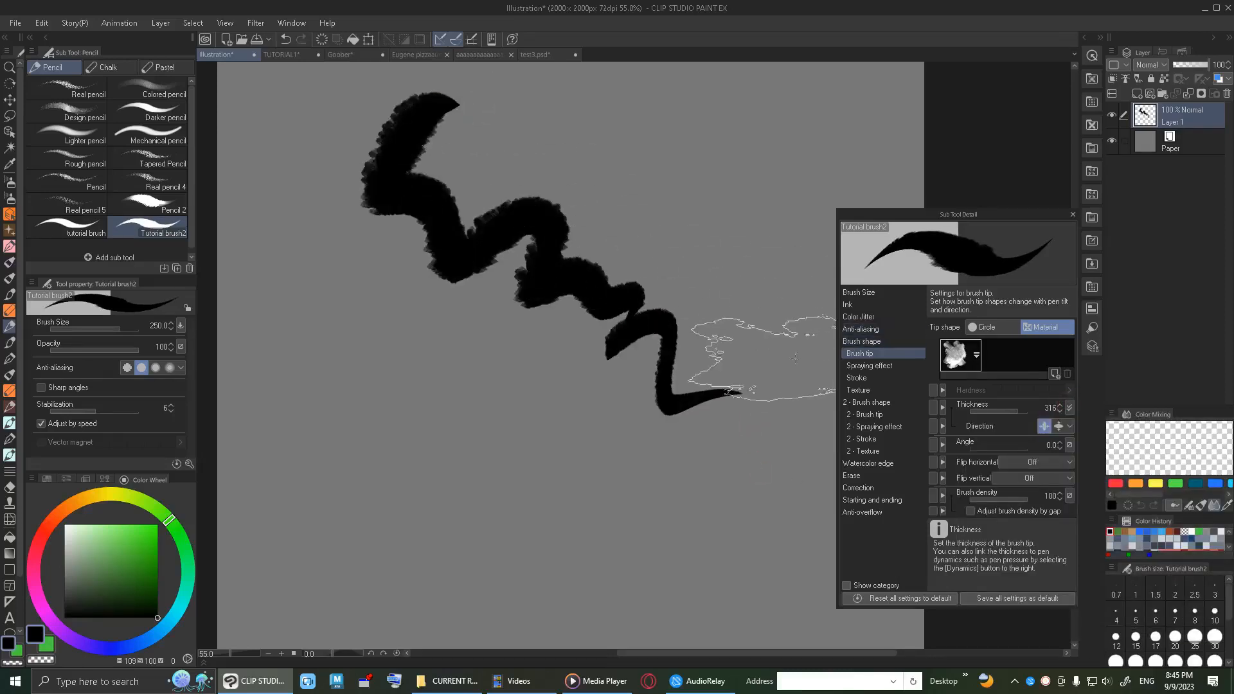
key("ctrl+z")
mouse_move(739, 288)
left_mouse_down()
mouse_move(668, 296)
mouse_move(620, 358)
mouse_move(604, 201)
left_mouse_up()
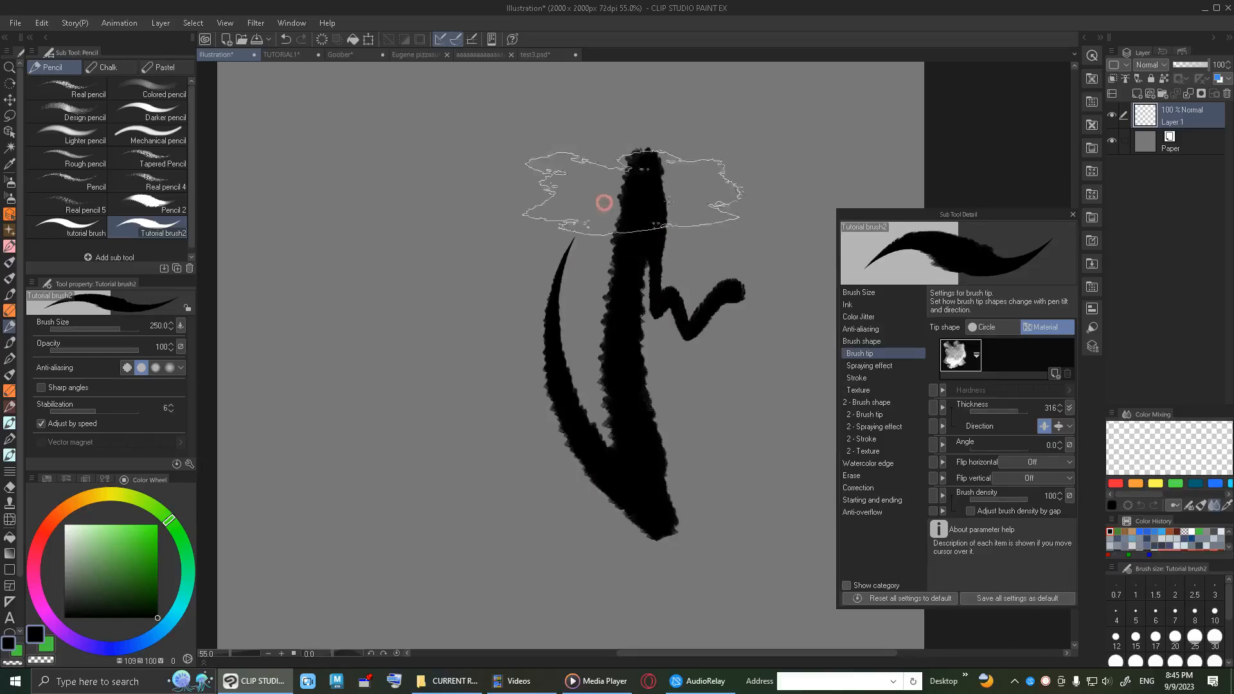
key("ctrl+z")
Turn off Random for the tip Thickness, set the Thickness to 200, and clear a test stroke made with it.
left_click(1070, 409)
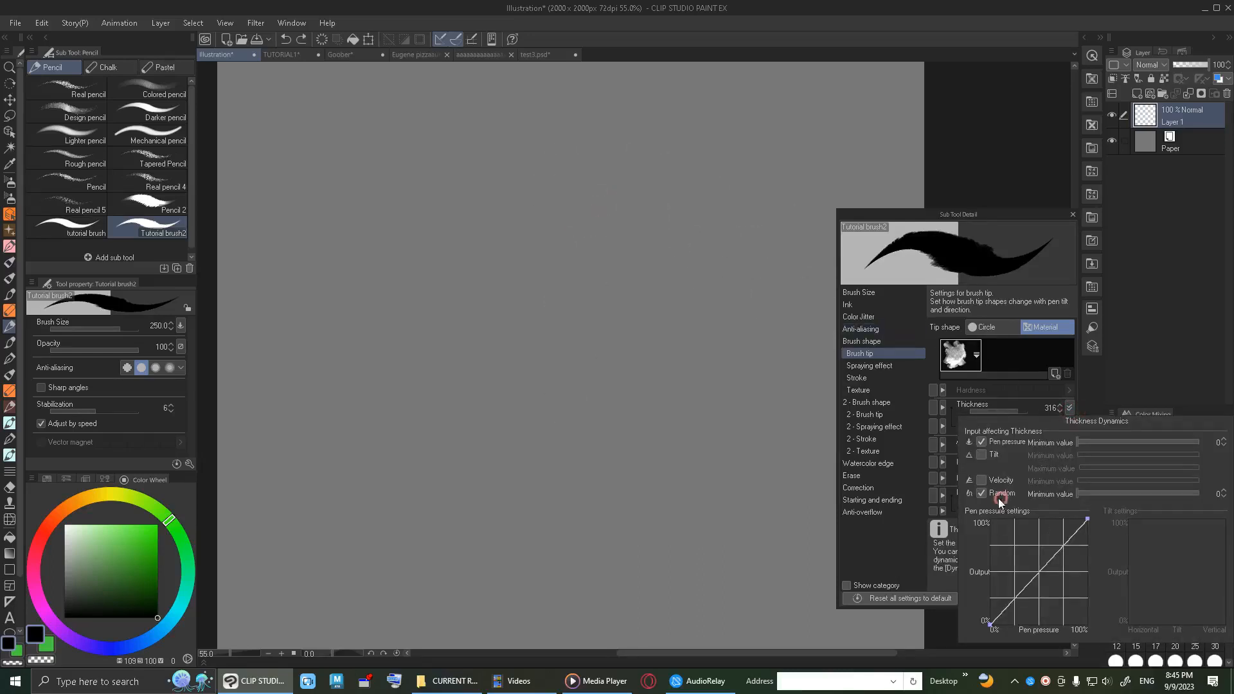
left_click(997, 492)
left_click(1014, 385)
left_click(1002, 411)
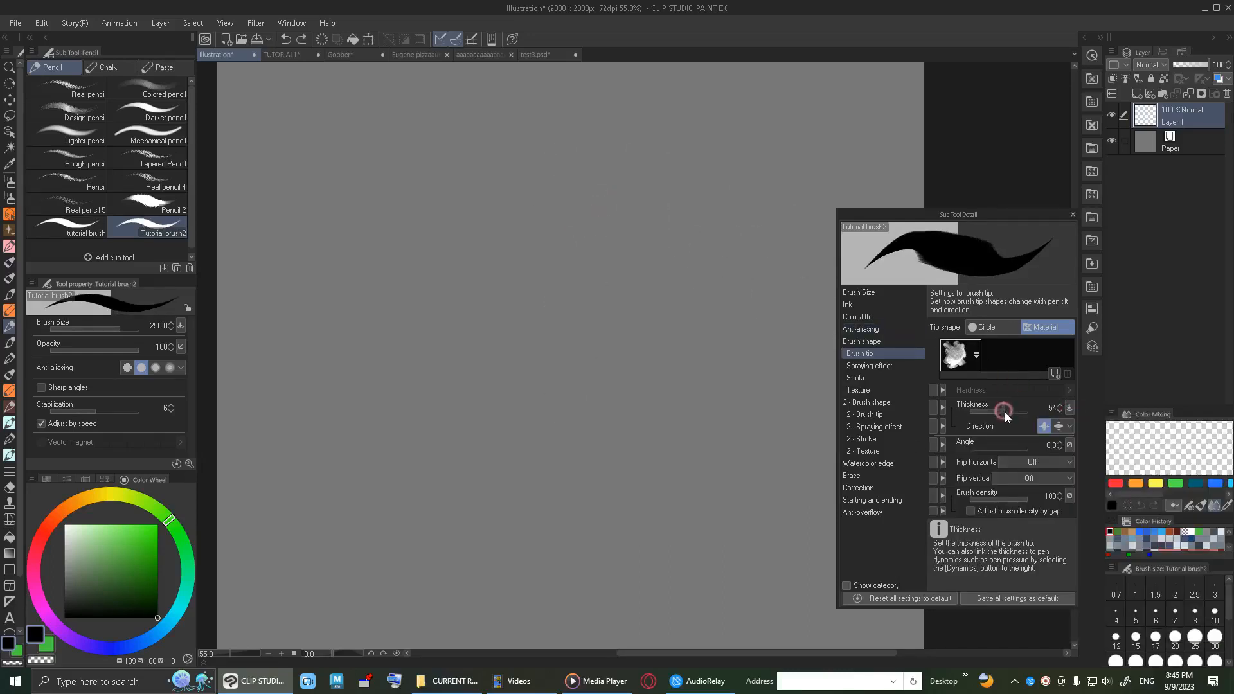
left_click_drag(1011, 414, 1017, 417)
mouse_move(693, 363)
left_mouse_down()
mouse_move(570, 141)
mouse_move(609, 171)
mouse_move(737, 195)
mouse_move(769, 361)
mouse_move(761, 514)
left_mouse_up()
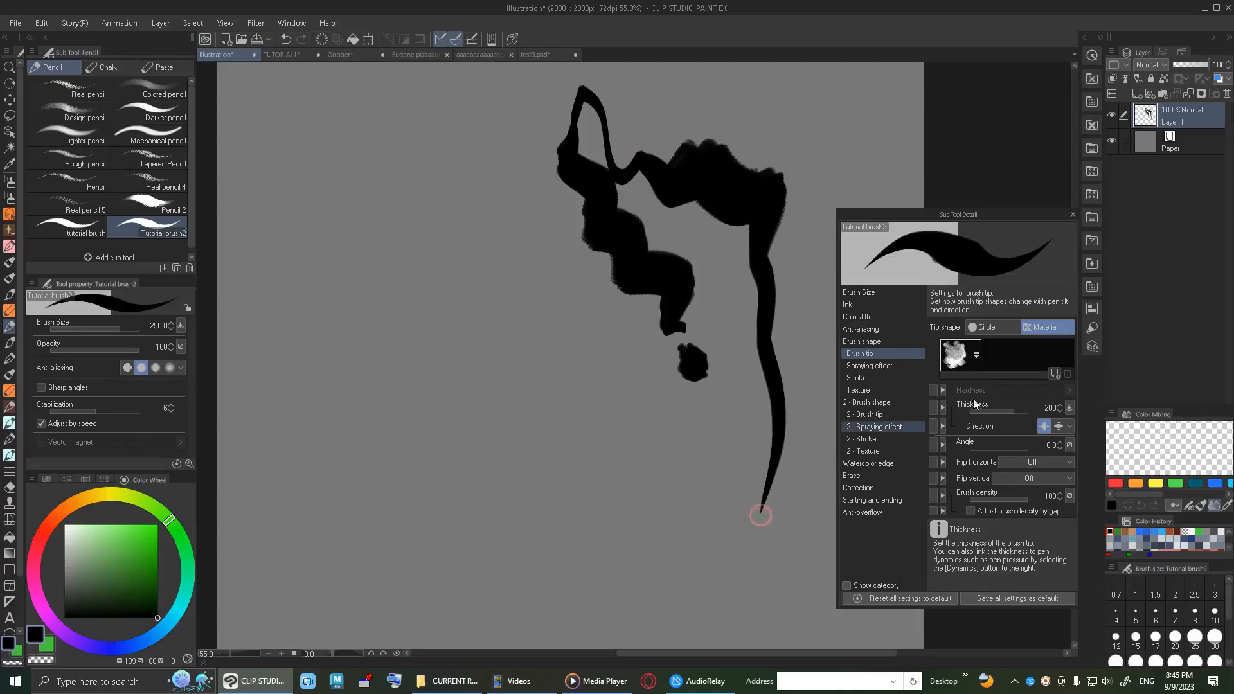
key("Delete")
Set the Thickness pen pressure minimum to 100 and test it with two strokes, undoing both.
left_click(1070, 409)
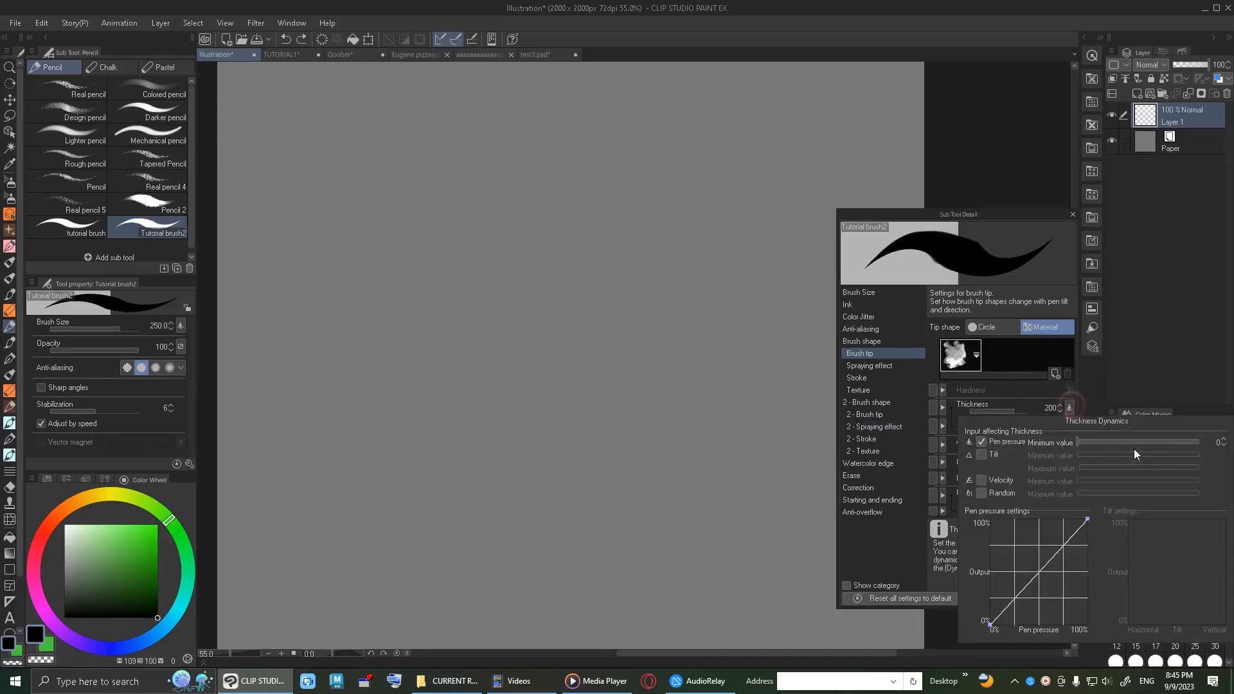
left_click_drag(1131, 449, 1224, 457)
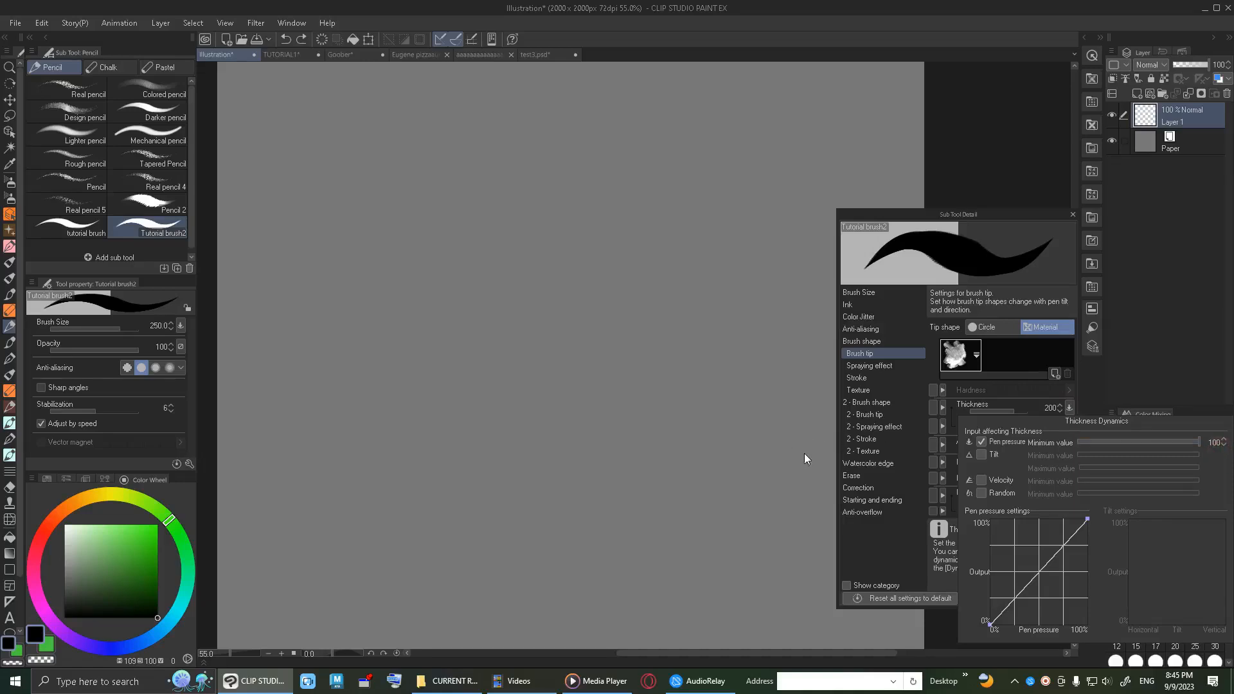
mouse_move(762, 303)
left_mouse_down()
mouse_move(681, 234)
mouse_move(484, 176)
mouse_move(458, 377)
mouse_move(394, 180)
mouse_move(441, 427)
mouse_move(767, 316)
mouse_move(829, 270)
left_mouse_up()
key("ctrl+z")
left_click_drag(775, 140, 836, 354)
key("ctrl+z")
left_click(1068, 409)
left_click(1069, 408)
left_click(1069, 408)
left_click(791, 393)
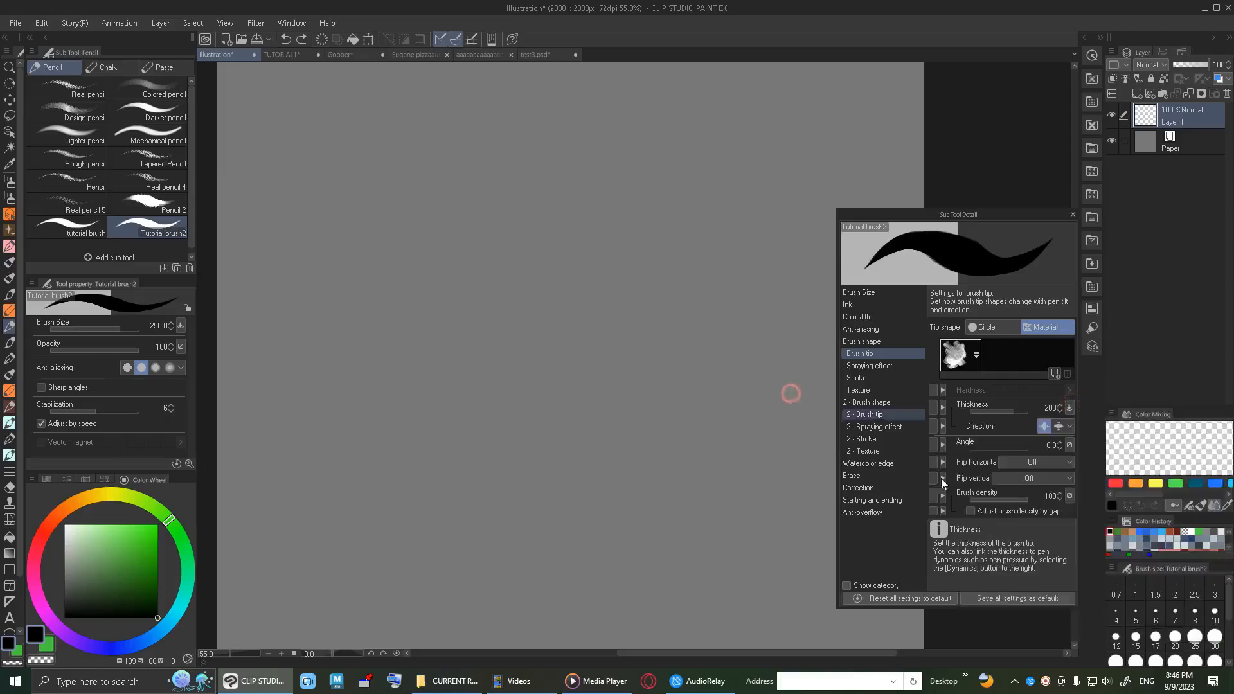
Set the brush size to 25 and test the Vertical tip direction with a stroke, undoing the stroke.
left_click(1193, 643)
left_click(1190, 661)
left_click(1191, 643)
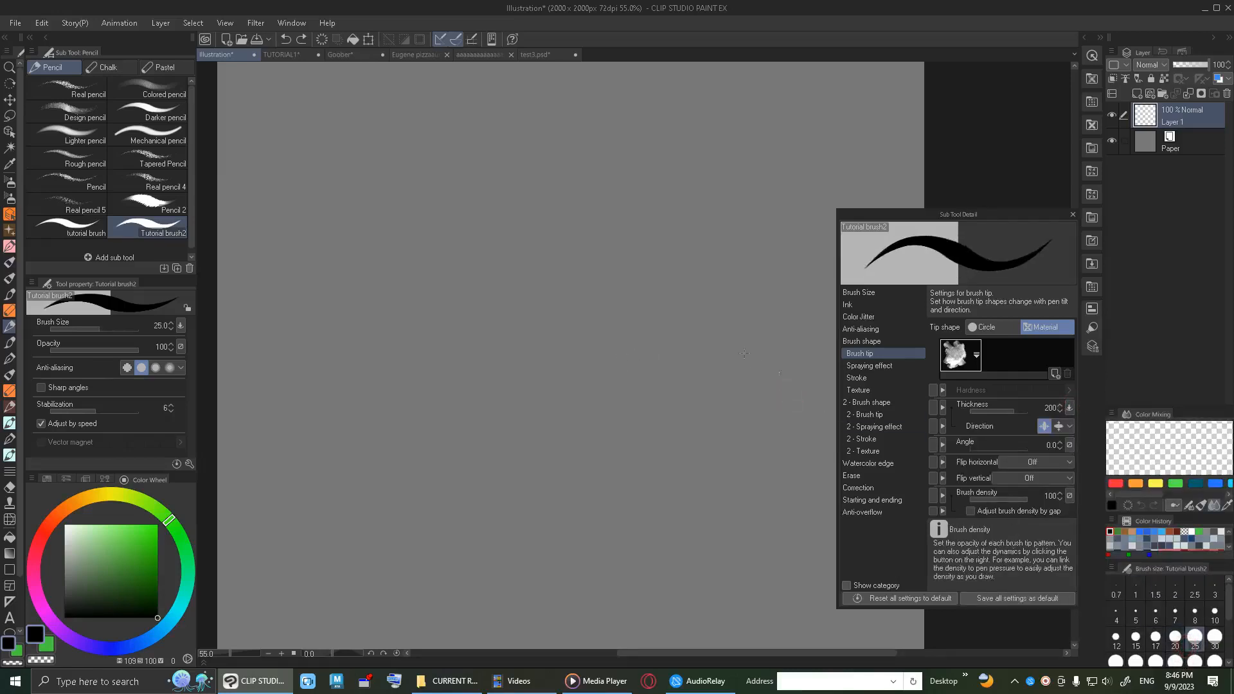
left_click(1070, 426)
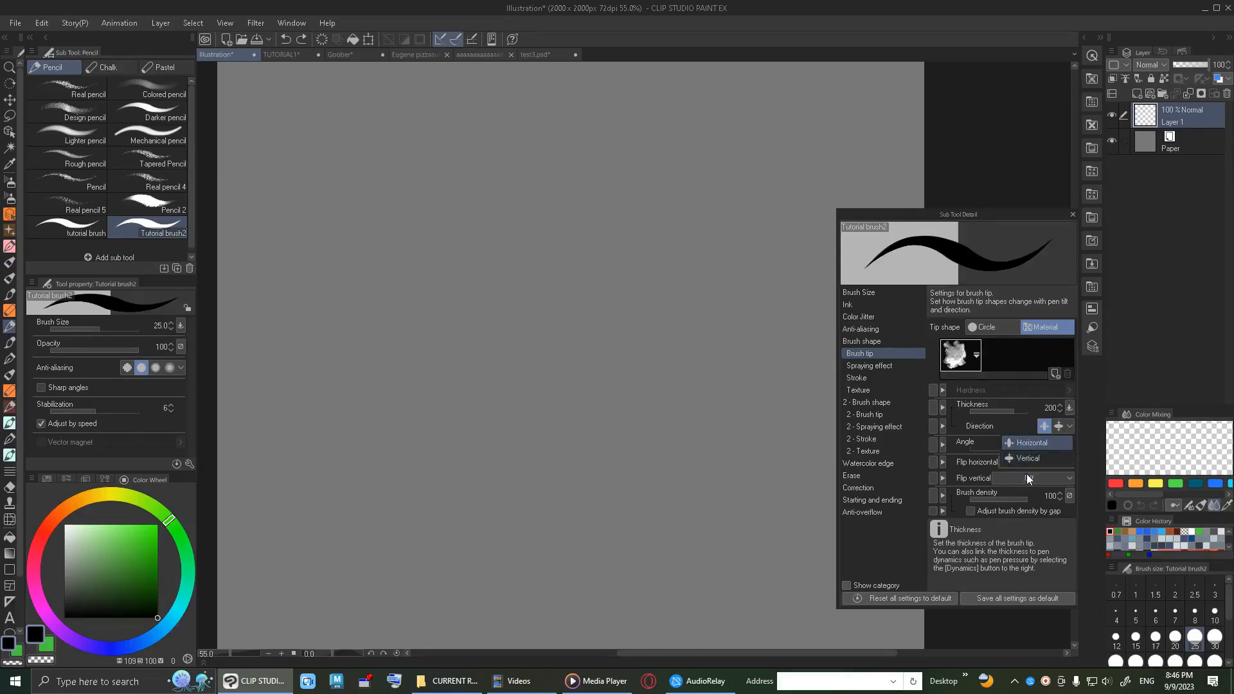
left_click(1026, 460)
mouse_move(723, 350)
left_mouse_down()
mouse_move(650, 364)
mouse_move(351, 124)
left_mouse_up()
key("ctrl+z")
Set the tip direction back to Horizontal and test it with a wavy stroke, undoing the stroke.
left_click(1045, 426)
mouse_move(728, 408)
left_mouse_down()
mouse_move(675, 369)
mouse_move(578, 120)
mouse_move(790, 190)
left_mouse_up()
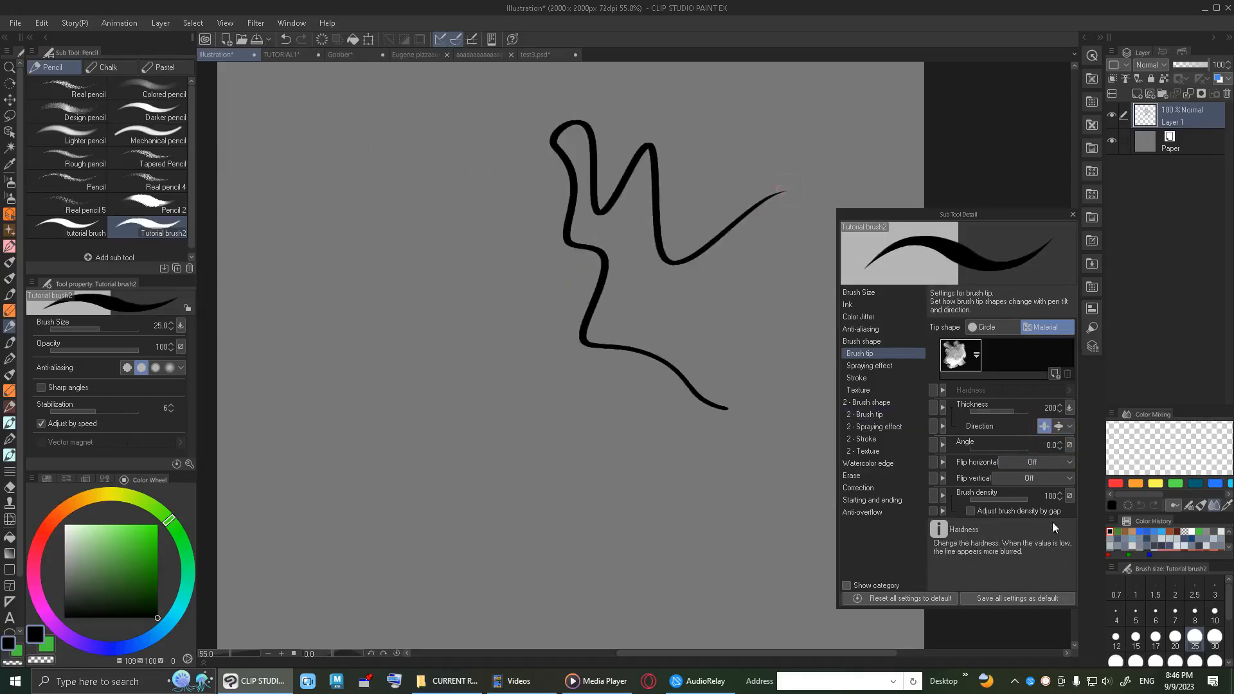
key("ctrl+z")
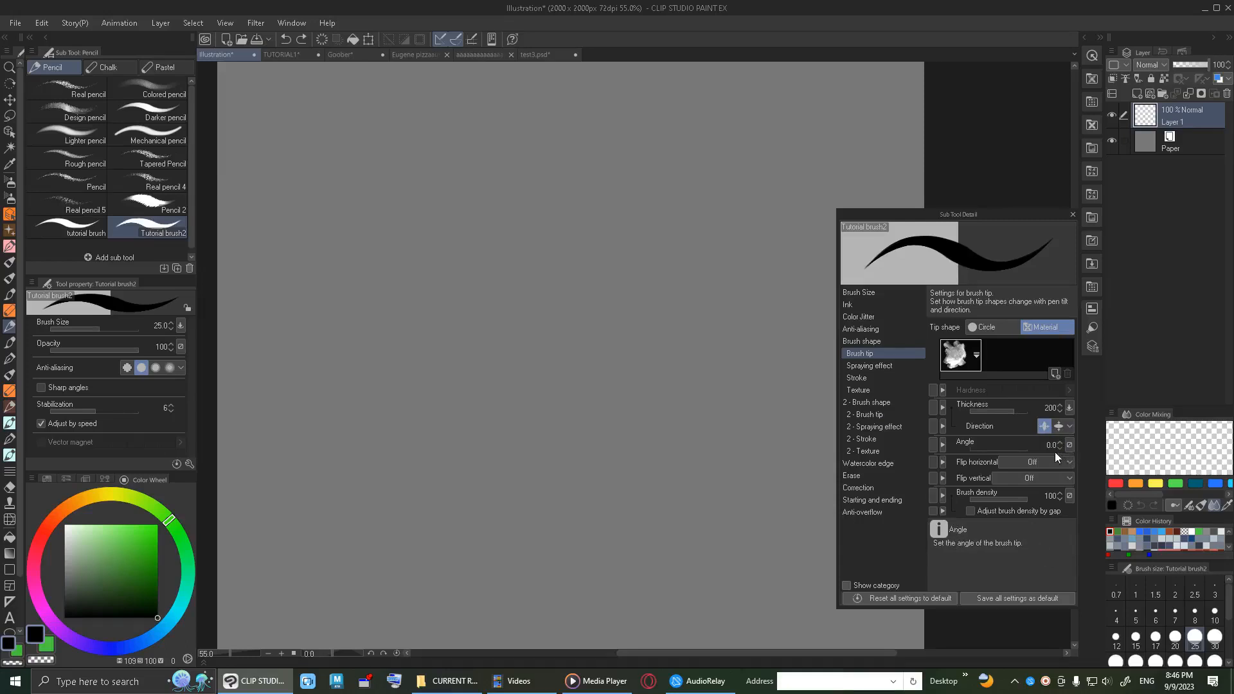
Set the brush size to 80 and test it with two strokes, removing them from the canvas.
left_click(1195, 661)
mouse_move(675, 313)
left_mouse_down()
mouse_move(649, 283)
mouse_move(645, 196)
left_mouse_up()
mouse_move(610, 248)
left_mouse_down()
mouse_move(570, 444)
mouse_move(570, 496)
left_mouse_up()
key("ctrl+z")
Set the tip Thickness to 398 and test it with a scribble, undoing the scribble.
left_click(1020, 409)
mouse_move(740, 328)
left_mouse_down()
mouse_move(702, 307)
mouse_move(631, 318)
mouse_move(675, 212)
left_mouse_up()
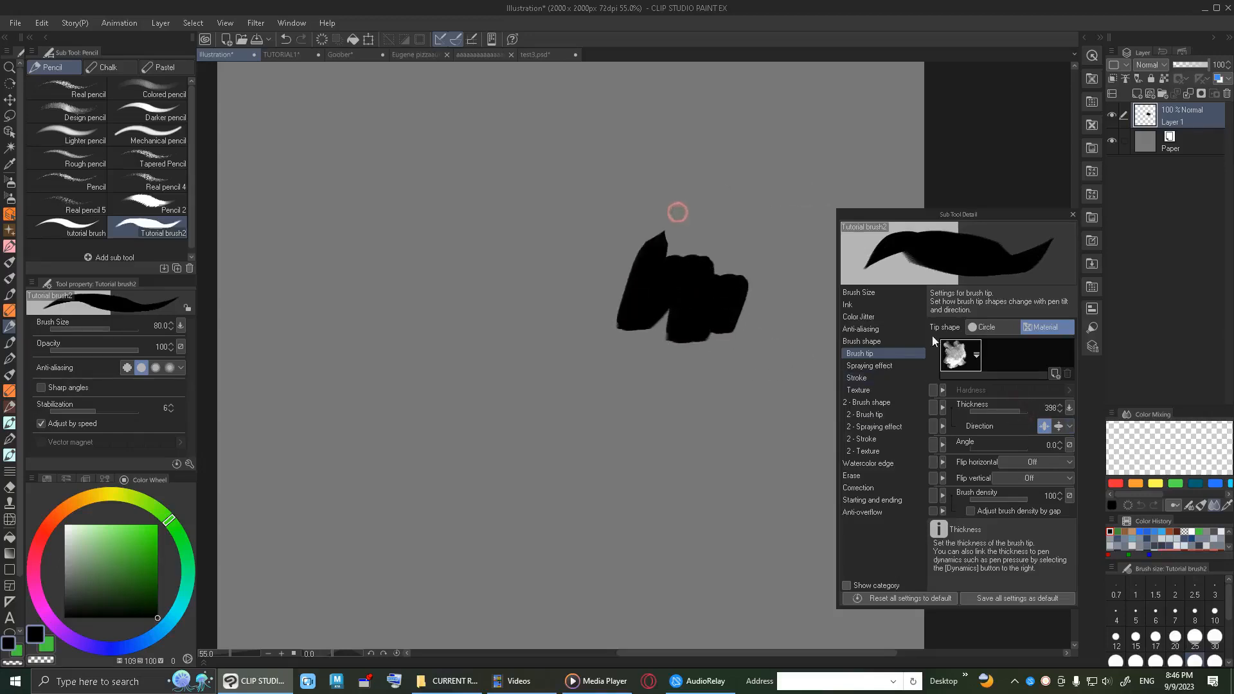
key("ctrl+z")
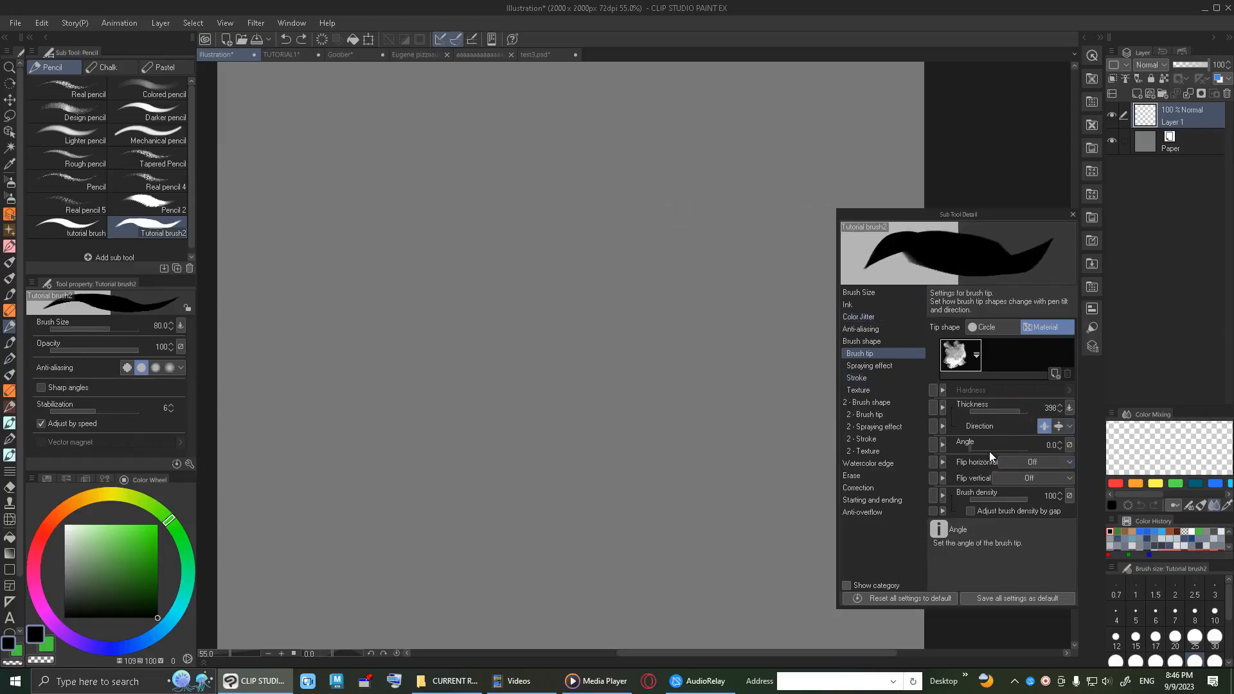
Adjust the tip Angle, undo a test stroke made with it, and return the Angle to 0.0.
mouse_move(974, 449)
left_mouse_down()
mouse_move(1022, 454)
mouse_move(968, 444)
left_mouse_up()
mouse_move(688, 355)
left_mouse_down()
mouse_move(611, 318)
mouse_move(499, 106)
left_mouse_up()
key("ctrl+z")
left_click(967, 445)
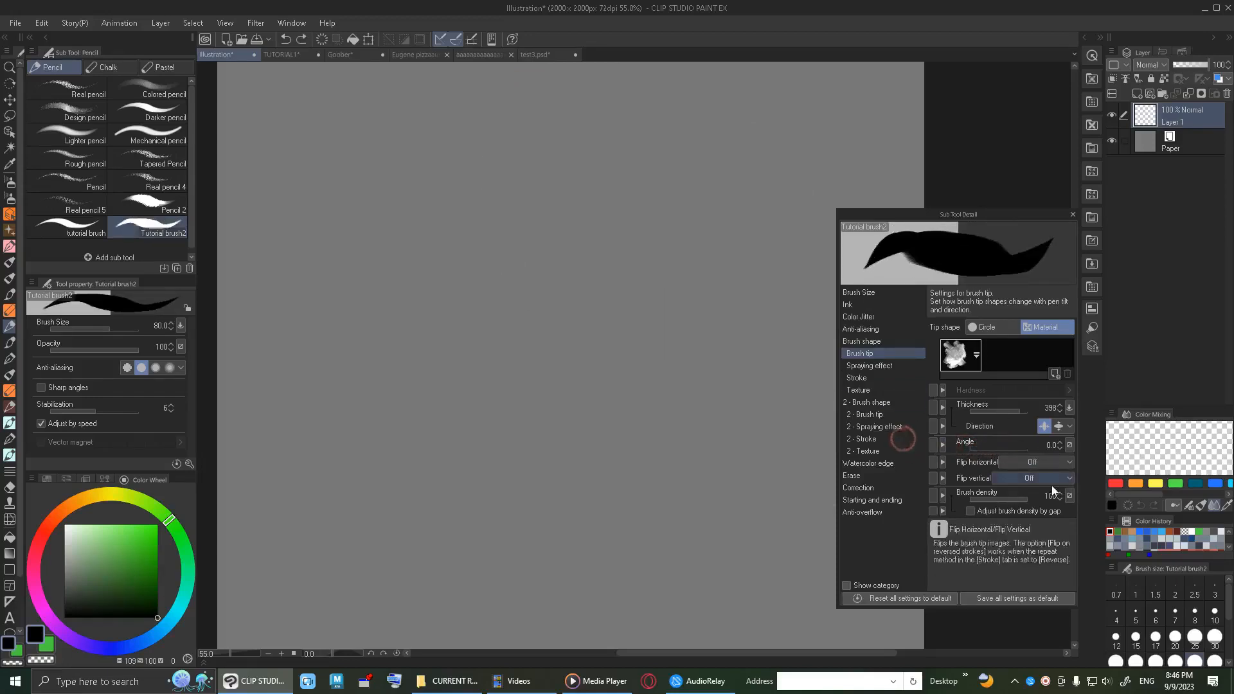
Try Direction of line for the tip Angle, set it to Direction of pen, and draw a looping test stroke.
left_click(1069, 445)
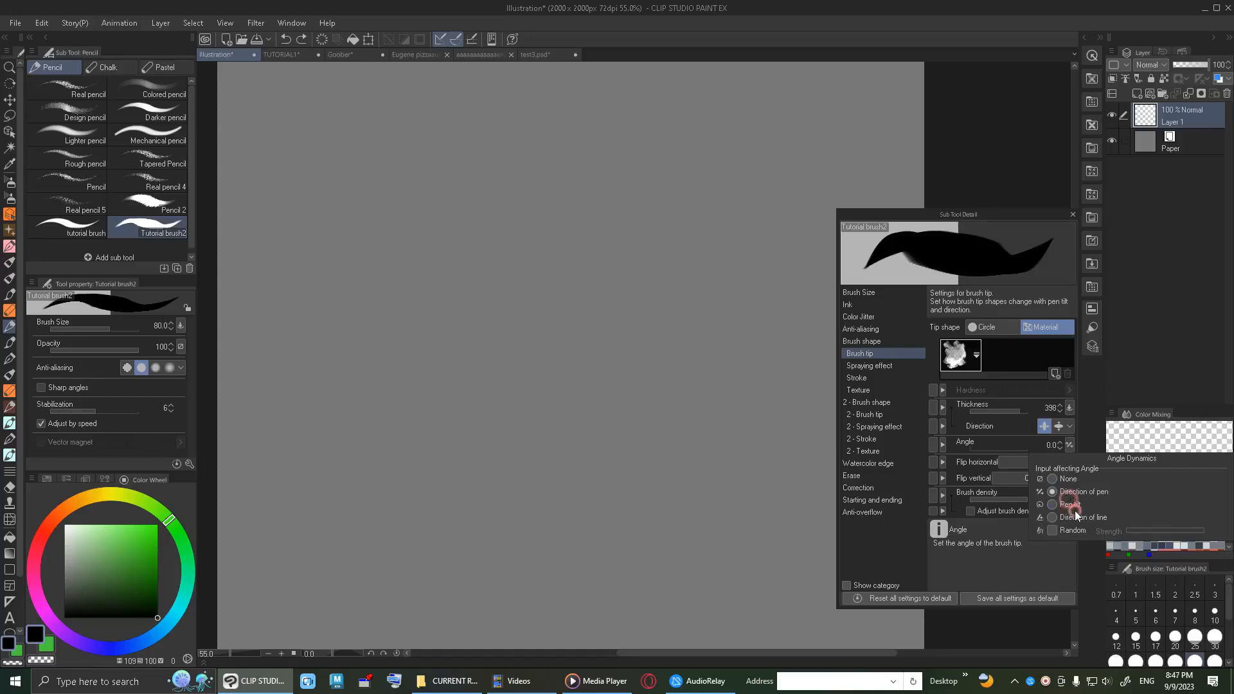
left_click(1073, 518)
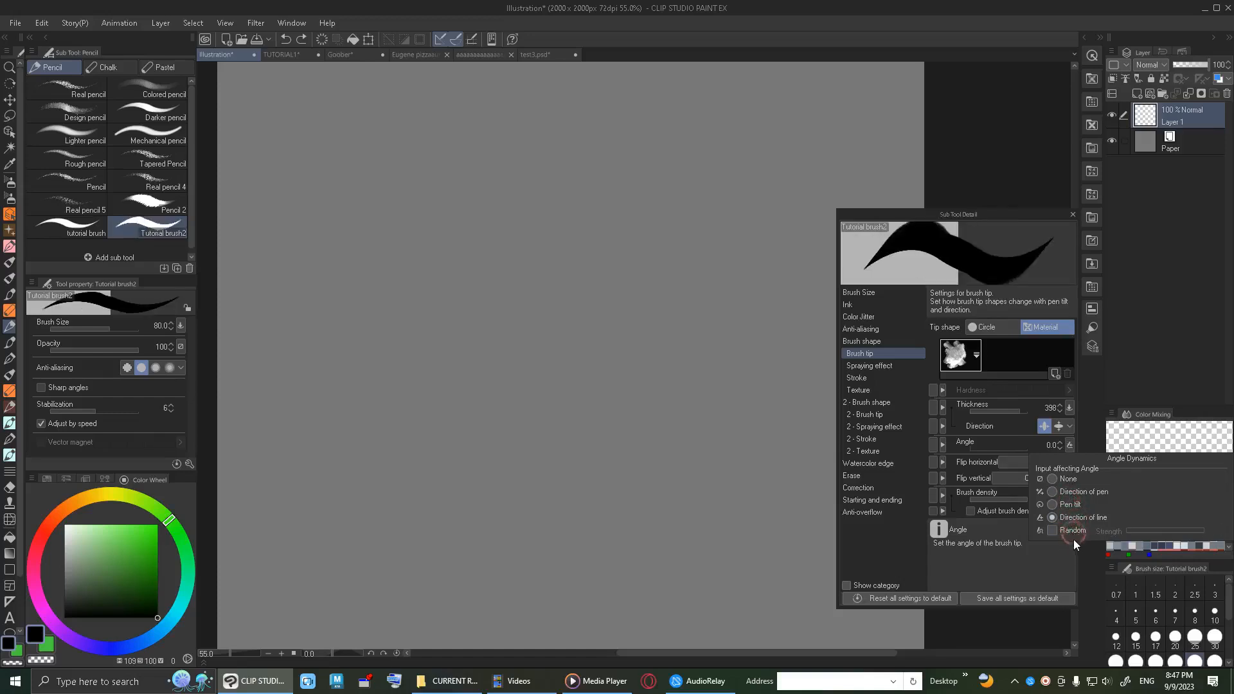
left_click(1069, 493)
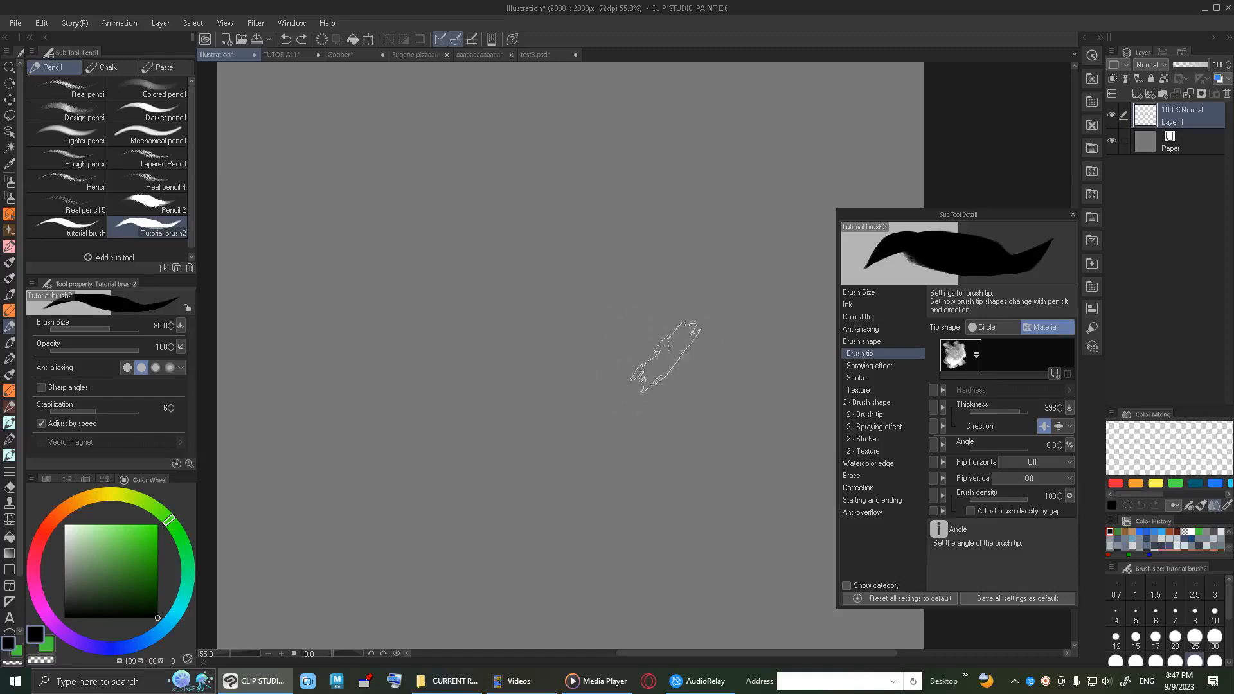
mouse_move(704, 354)
left_mouse_down()
mouse_move(730, 320)
mouse_move(680, 212)
mouse_move(495, 297)
mouse_move(542, 450)
mouse_move(647, 341)
mouse_move(617, 284)
mouse_move(573, 351)
mouse_move(603, 343)
mouse_move(681, 419)
mouse_move(786, 481)
mouse_move(725, 622)
left_mouse_up()
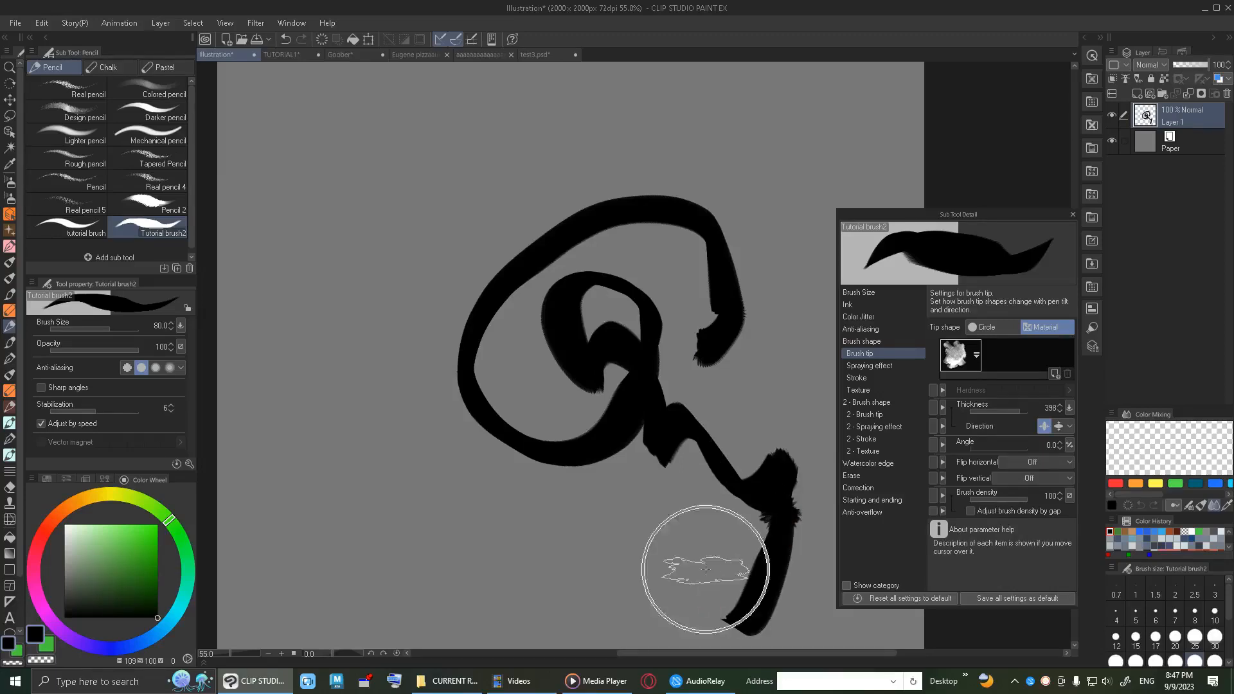
Undo the looping stroke, set the tip Angle to 1.0 with Pen tilt dynamics, and test it with a short stroke, undoing it.
key("ctrl+z")
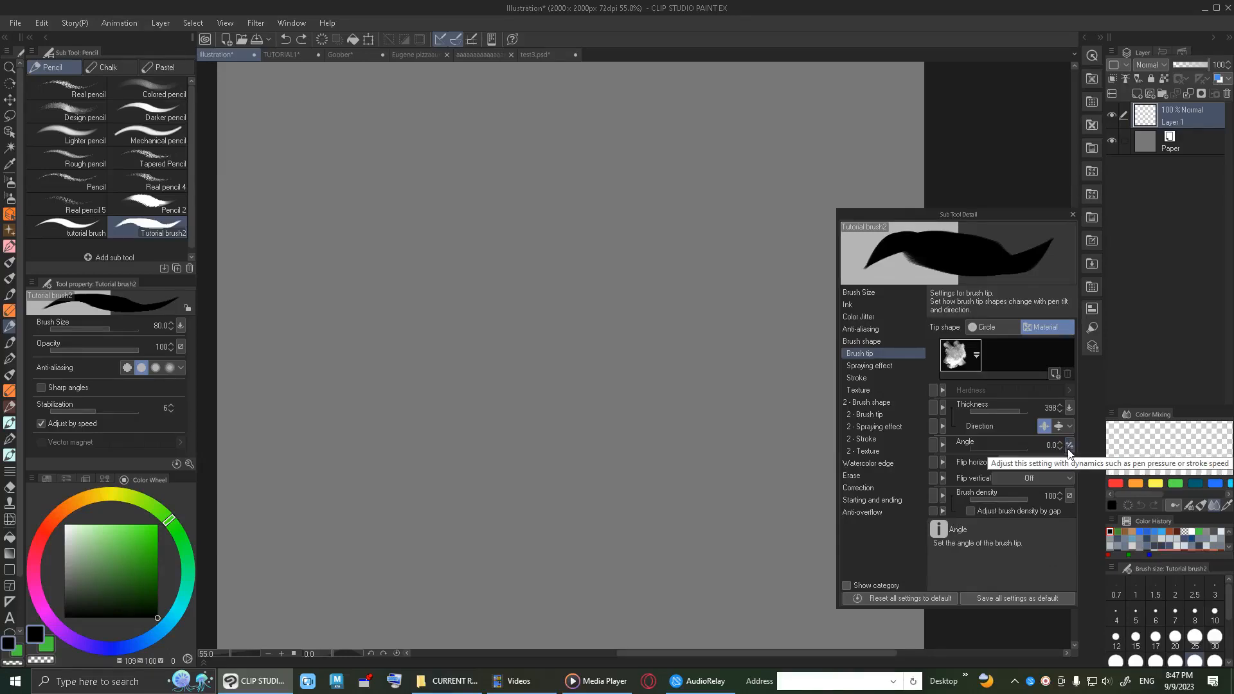
left_click(1065, 446)
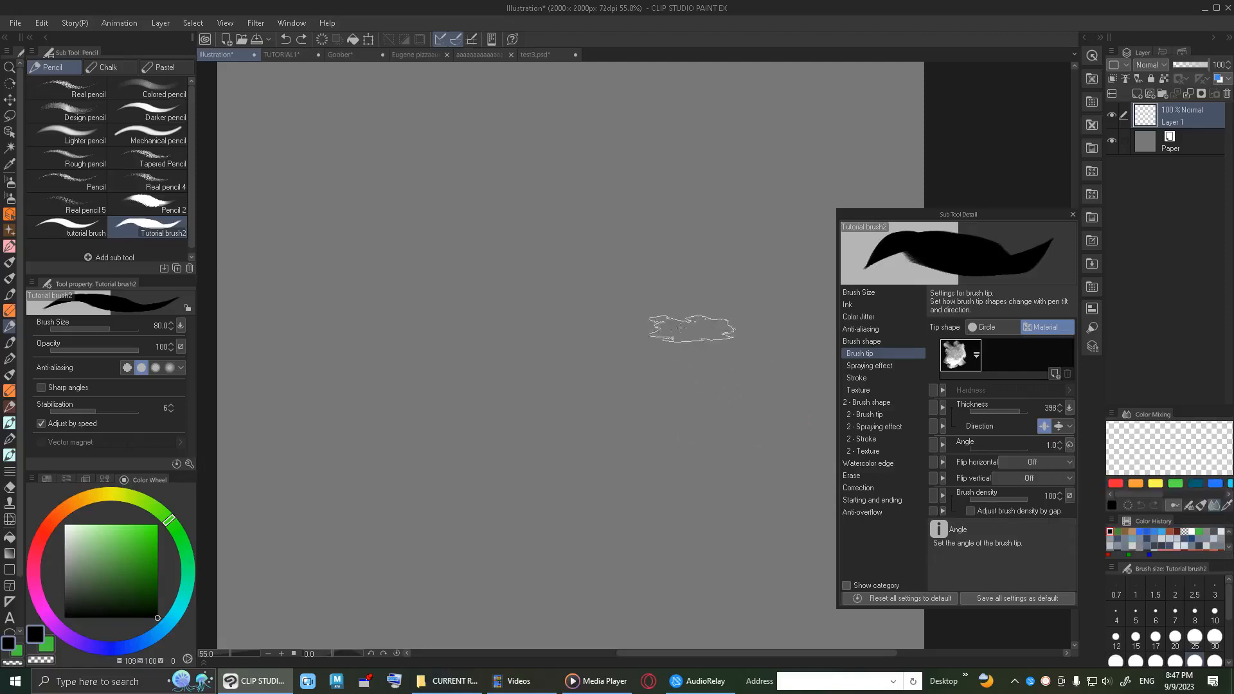
left_click_drag(729, 388, 741, 248)
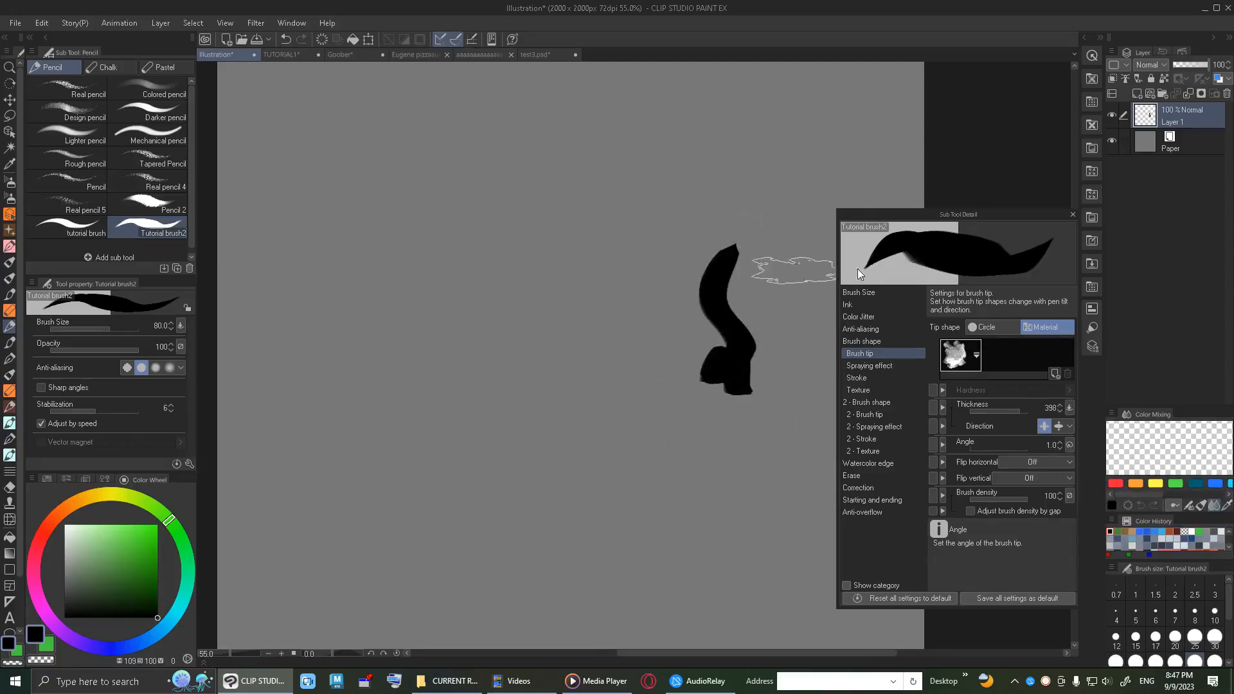
key("ctrl+z")
Switch the Angle dynamics to Direction of line and test it with horizontal and vertical strokes, undoing them.
left_click(1069, 445)
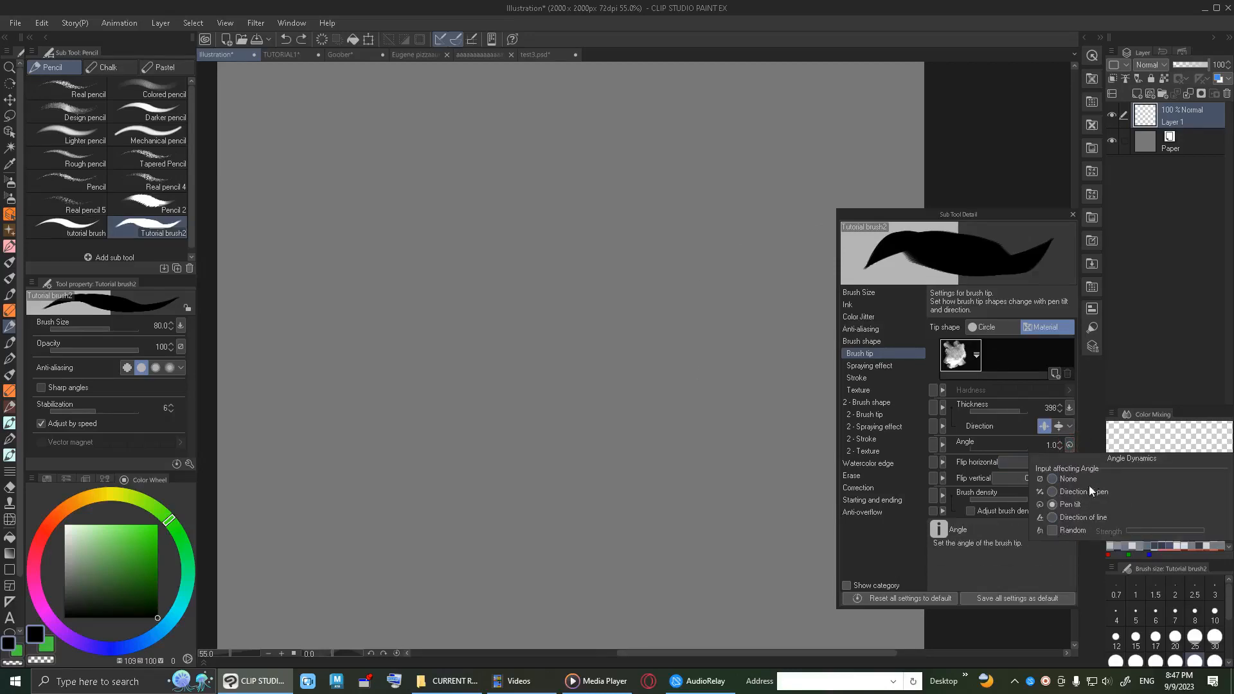
left_click(1079, 518)
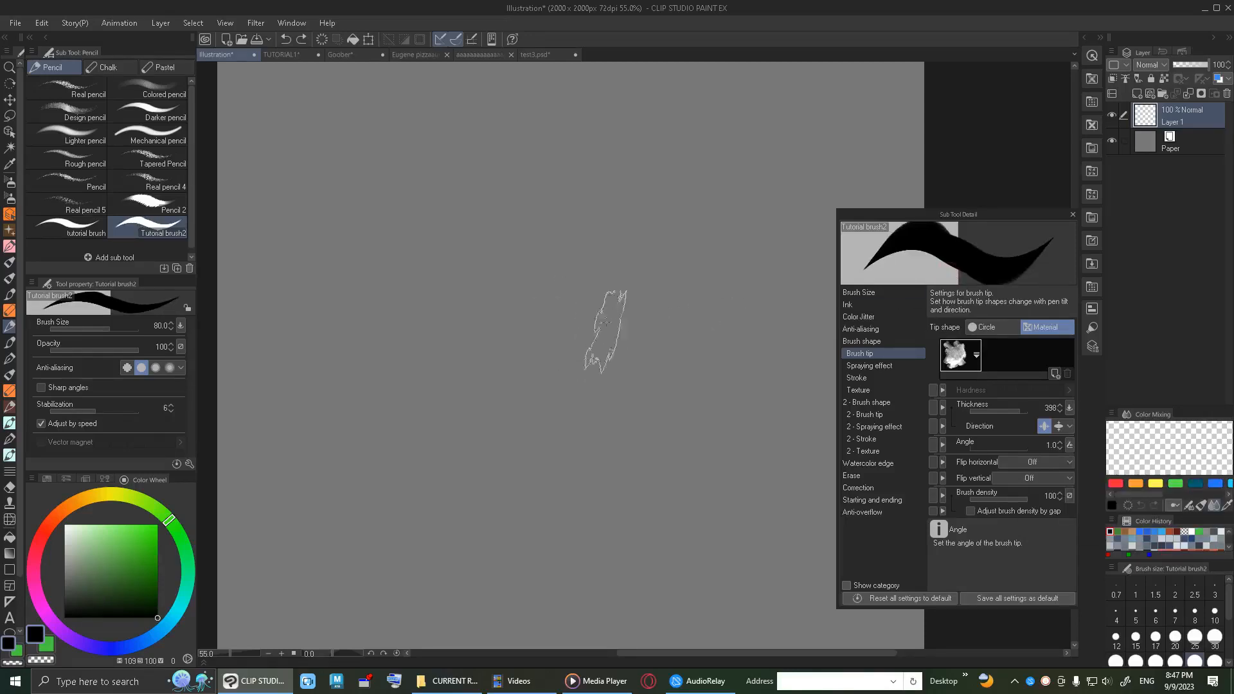
mouse_move(751, 259)
left_mouse_down()
mouse_move(650, 225)
mouse_move(549, 436)
mouse_move(630, 318)
mouse_move(681, 367)
mouse_move(754, 402)
mouse_move(793, 368)
mouse_move(773, 267)
mouse_move(715, 174)
mouse_move(550, 247)
mouse_move(485, 198)
mouse_move(651, 145)
mouse_move(510, 223)
mouse_move(462, 283)
mouse_move(480, 345)
mouse_move(425, 379)
mouse_move(727, 311)
mouse_move(655, 388)
mouse_move(487, 497)
mouse_move(792, 397)
mouse_move(795, 333)
mouse_move(727, 272)
mouse_move(699, 273)
mouse_move(614, 370)
mouse_move(619, 526)
mouse_move(532, 446)
mouse_move(526, 367)
mouse_move(459, 398)
mouse_move(511, 338)
mouse_move(515, 247)
mouse_move(609, 187)
mouse_move(583, 274)
mouse_move(673, 193)
mouse_move(655, 225)
mouse_move(769, 195)
mouse_move(674, 209)
mouse_move(679, 375)
left_mouse_up()
key("ctrl+z")
key("ctrl+z")
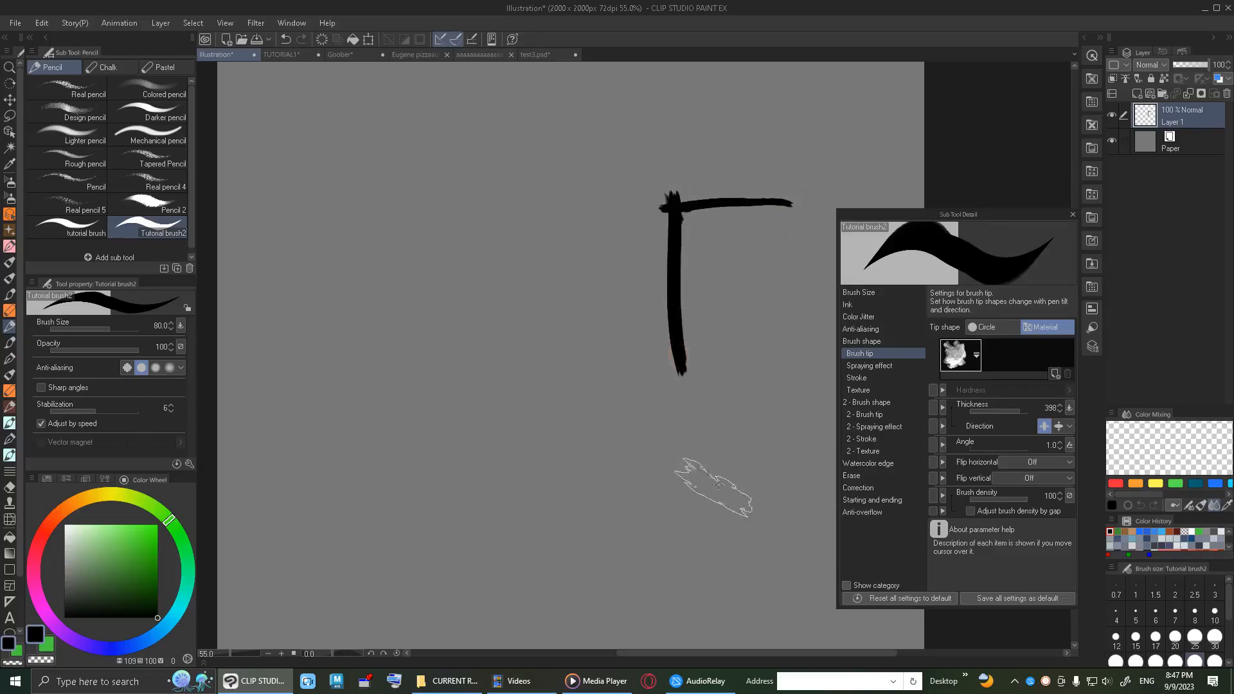
key("ctrl+z")
left_click_drag(753, 231, 653, 236)
mouse_move(651, 190)
left_mouse_down()
mouse_move(702, 133)
mouse_move(637, 157)
mouse_move(546, 260)
mouse_move(559, 307)
mouse_move(720, 302)
left_mouse_up()
key("ctrl+z")
Set the tip Thickness to 136 and test it with a zigzag scribble and another stroke, undoing both.
left_click_drag(1024, 415, 1003, 414)
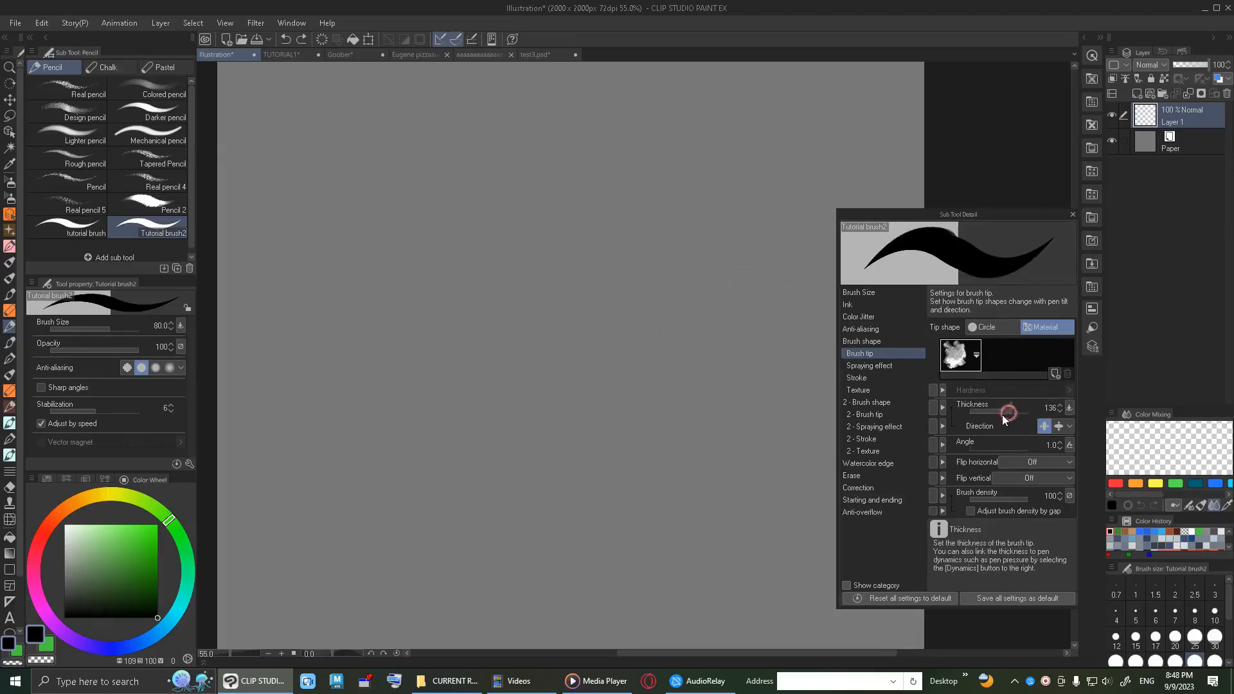
mouse_move(707, 373)
left_mouse_down()
mouse_move(692, 245)
mouse_move(570, 279)
mouse_move(601, 400)
mouse_move(665, 485)
mouse_move(822, 353)
mouse_move(776, 279)
left_mouse_up()
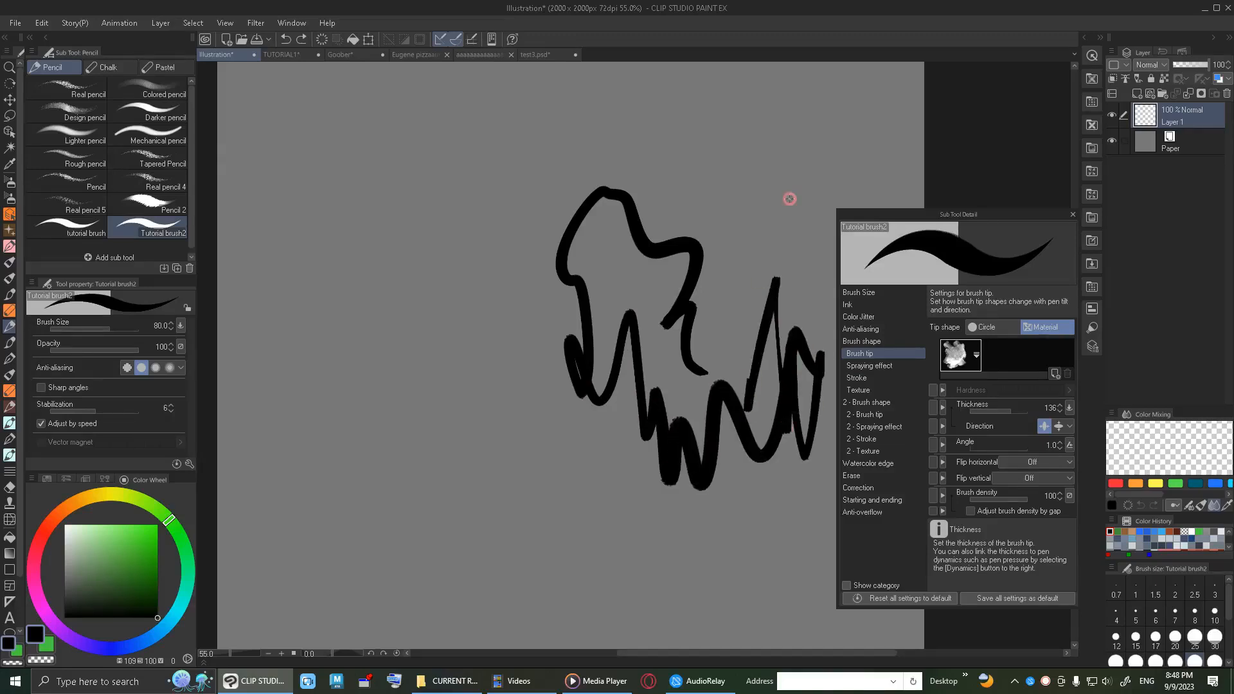
key("ctrl+z")
left_click_drag(799, 152, 738, 281)
key("ctrl+z")
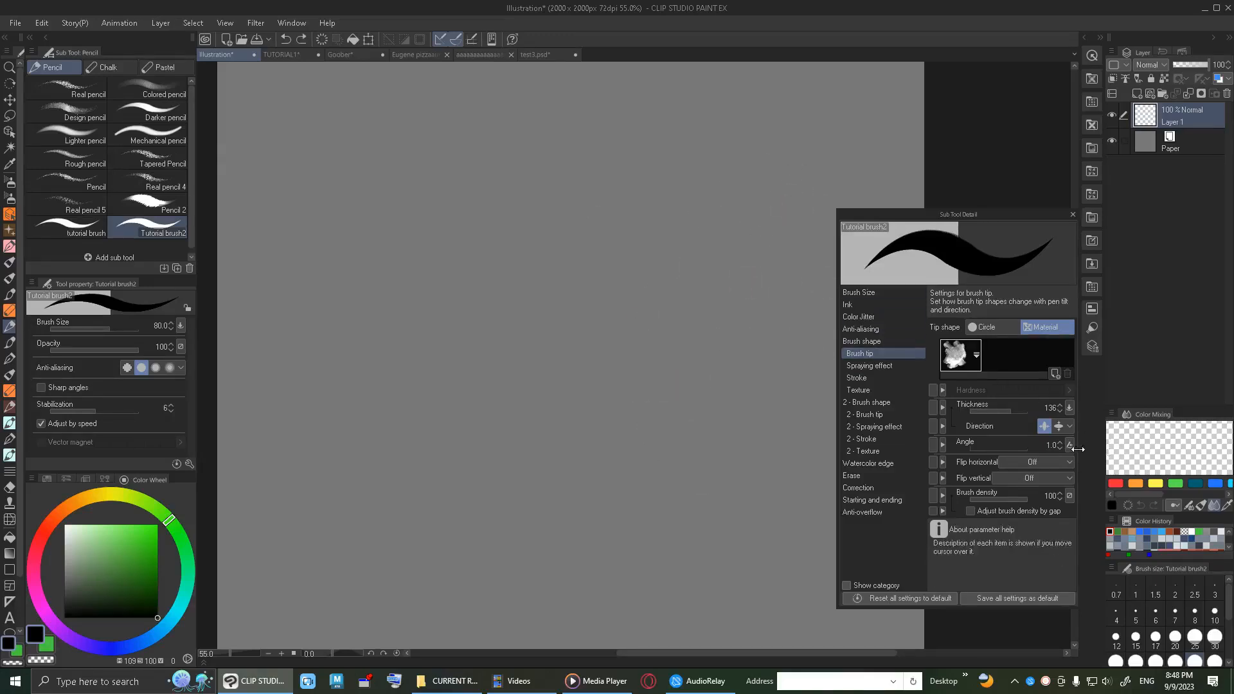
Set the Angle dynamics back to Direction of pen and the Thickness to 233, testing with short vertical strokes and undoing them.
left_click(1070, 447)
left_click(1015, 411)
mouse_move(691, 343)
left_mouse_down()
mouse_move(687, 324)
mouse_move(693, 453)
left_mouse_up()
left_click_drag(711, 297, 719, 385)
key("ctrl+z")
key("ctrl+z")
left_click_drag(765, 267, 761, 387)
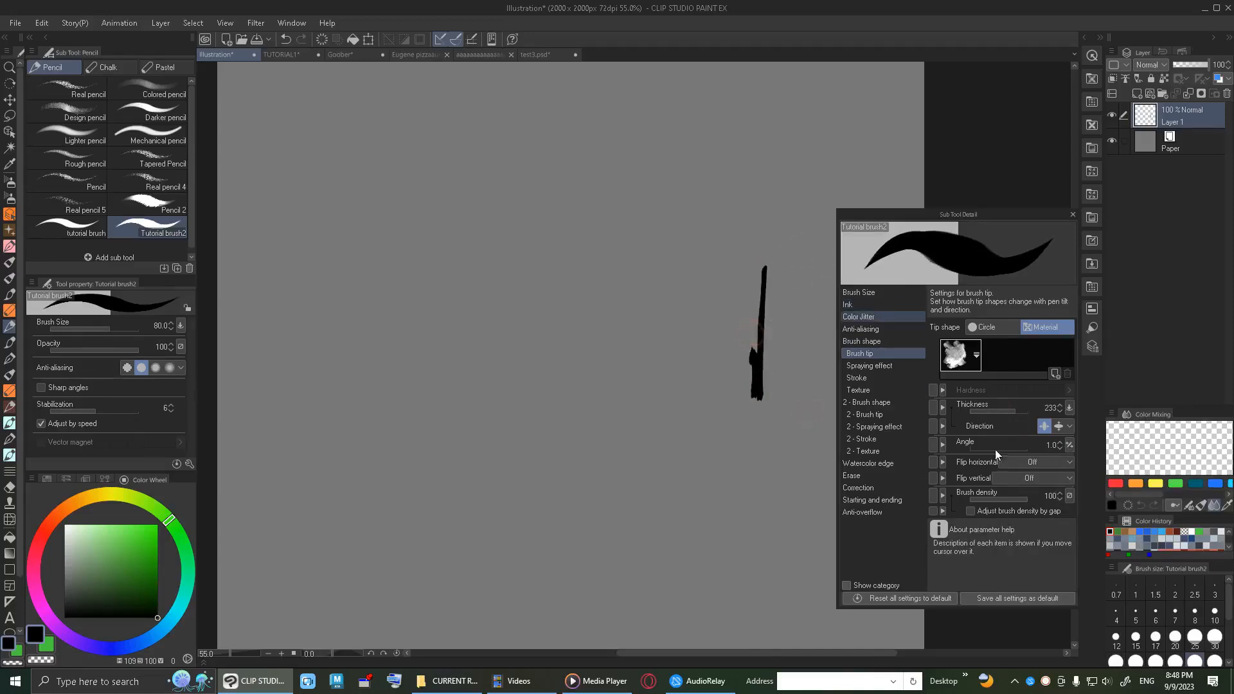
key("ctrl+z")
Try the Flip horizontal options for the brush tip and set it to Random.
left_click(1015, 465)
left_click(1022, 502)
left_click(1022, 462)
left_click(1024, 488)
left_click(1022, 459)
left_click(1023, 502)
Test the randomly flipped tip with a dot and long vertical strokes, examine the edges up close, and undo the strokes.
left_click(795, 448)
mouse_move(718, 419)
left_mouse_down()
mouse_move(707, 303)
mouse_move(659, 91)
left_mouse_up()
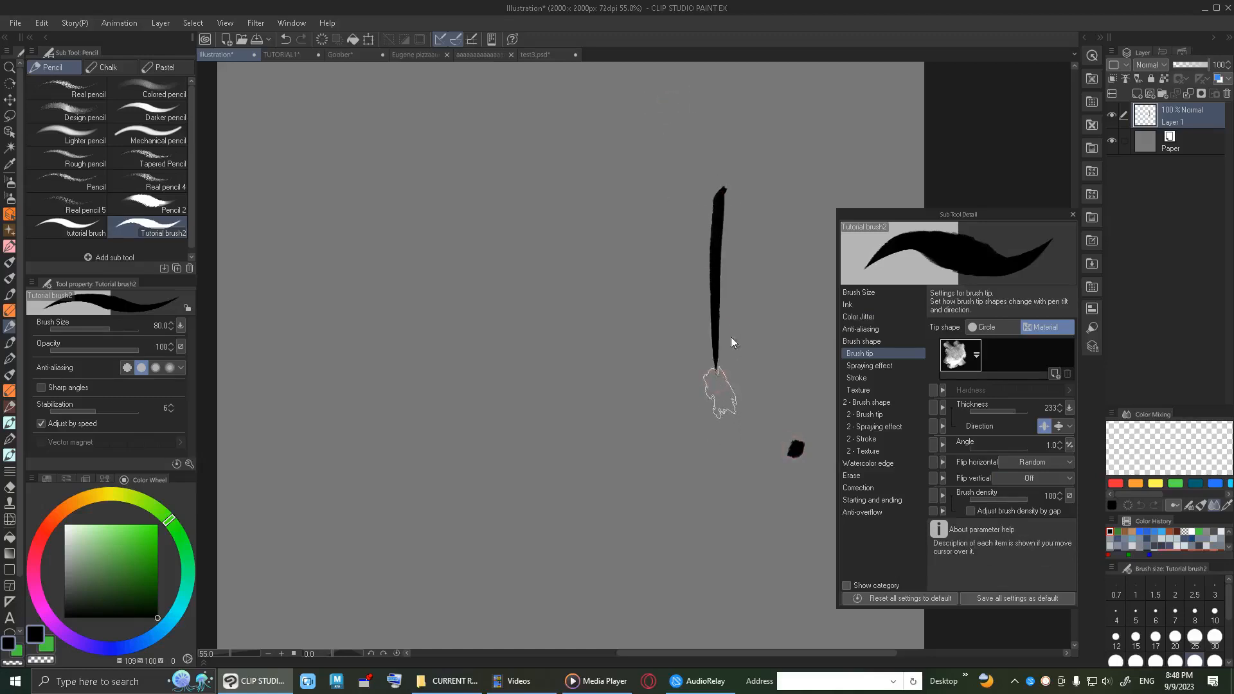
key("ctrl+z")
mouse_move(720, 188)
left_mouse_down()
mouse_move(705, 279)
mouse_move(733, 578)
left_mouse_up()
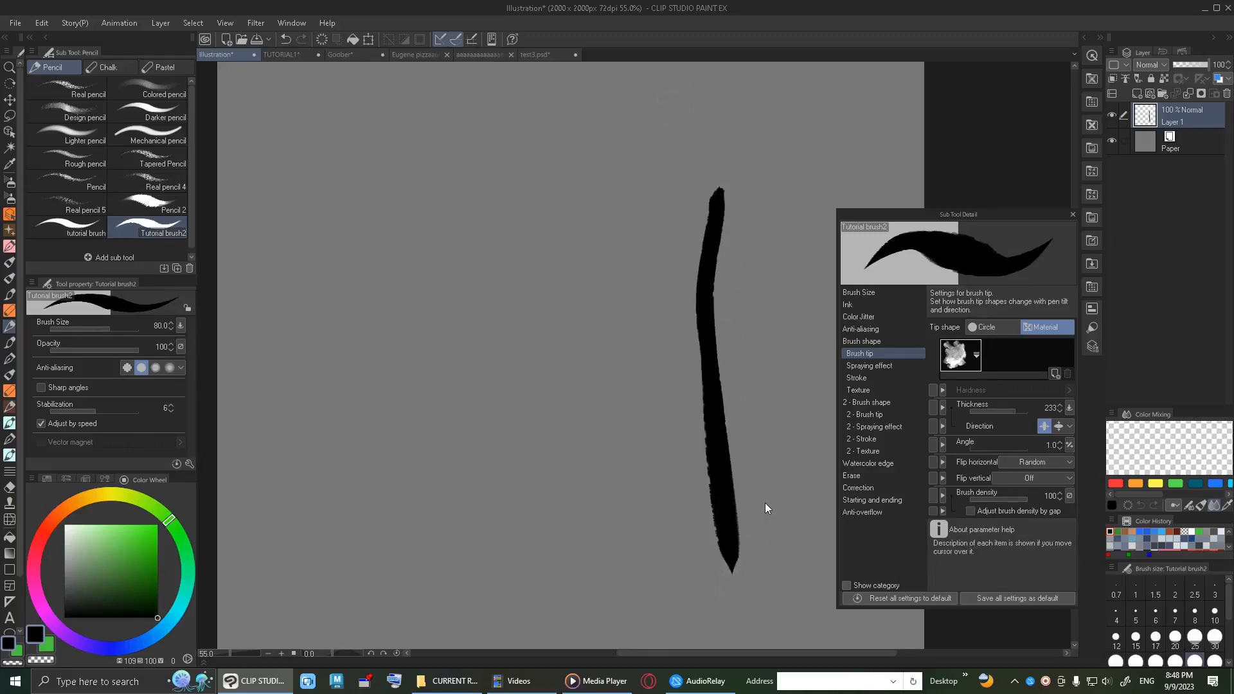
scroll(765, 503, "up", 3)
scroll(766, 527, "down", 2)
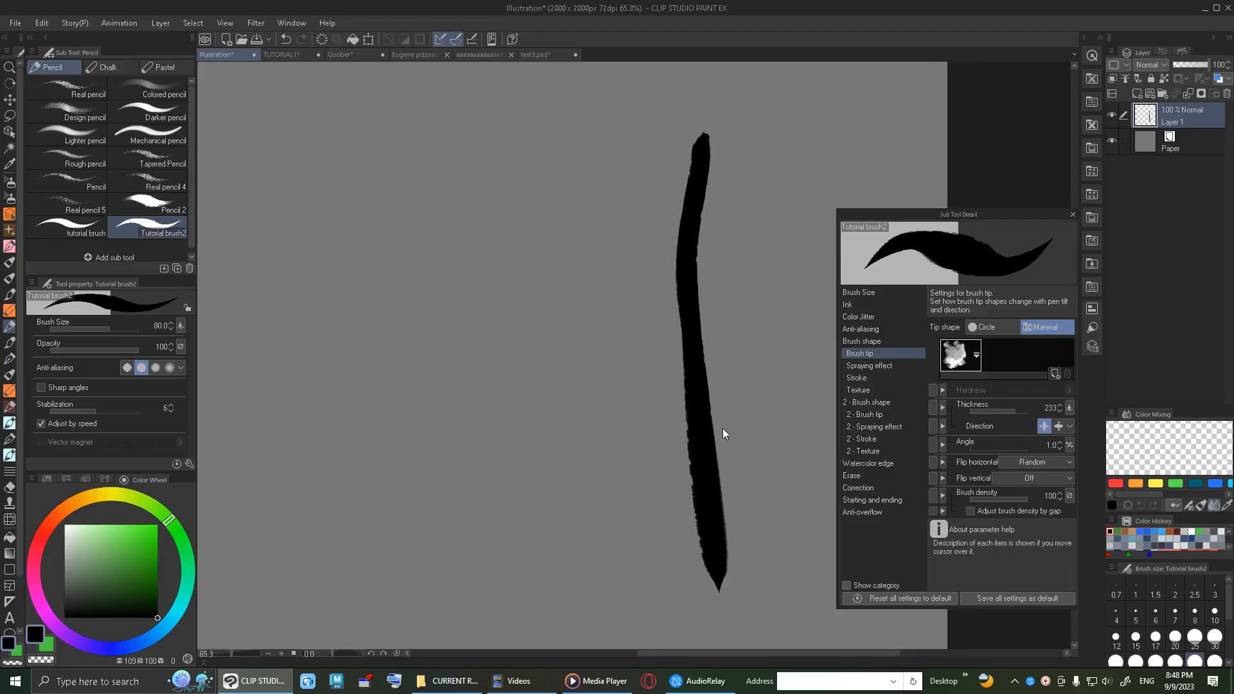
scroll(720, 430, "down", 2)
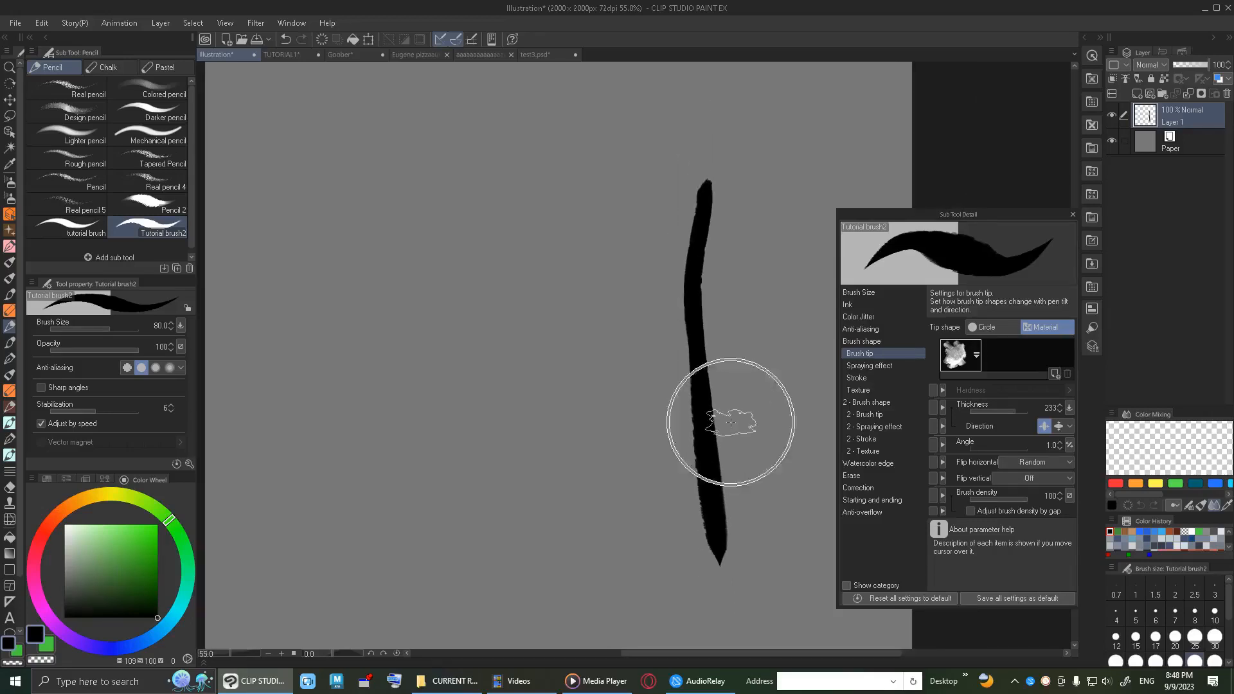
key("ctrl+z")
mouse_move(675, 182)
left_mouse_down()
mouse_move(684, 510)
mouse_move(700, 585)
left_mouse_up()
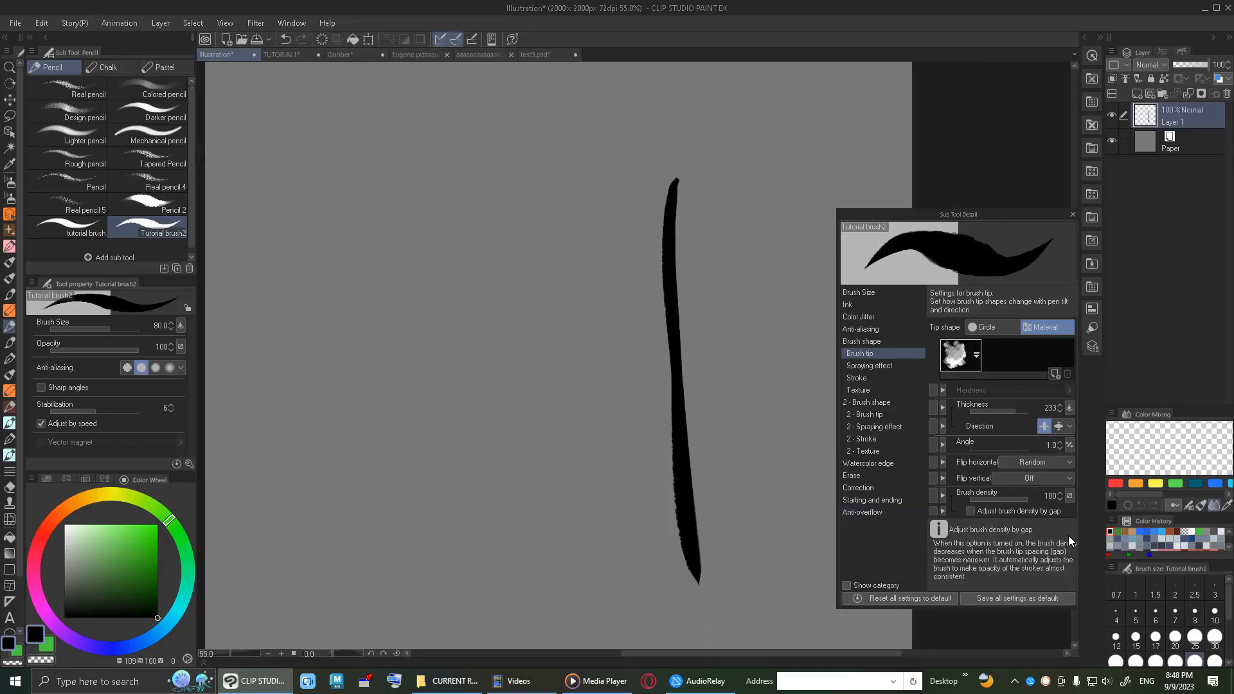
key("ctrl+z")
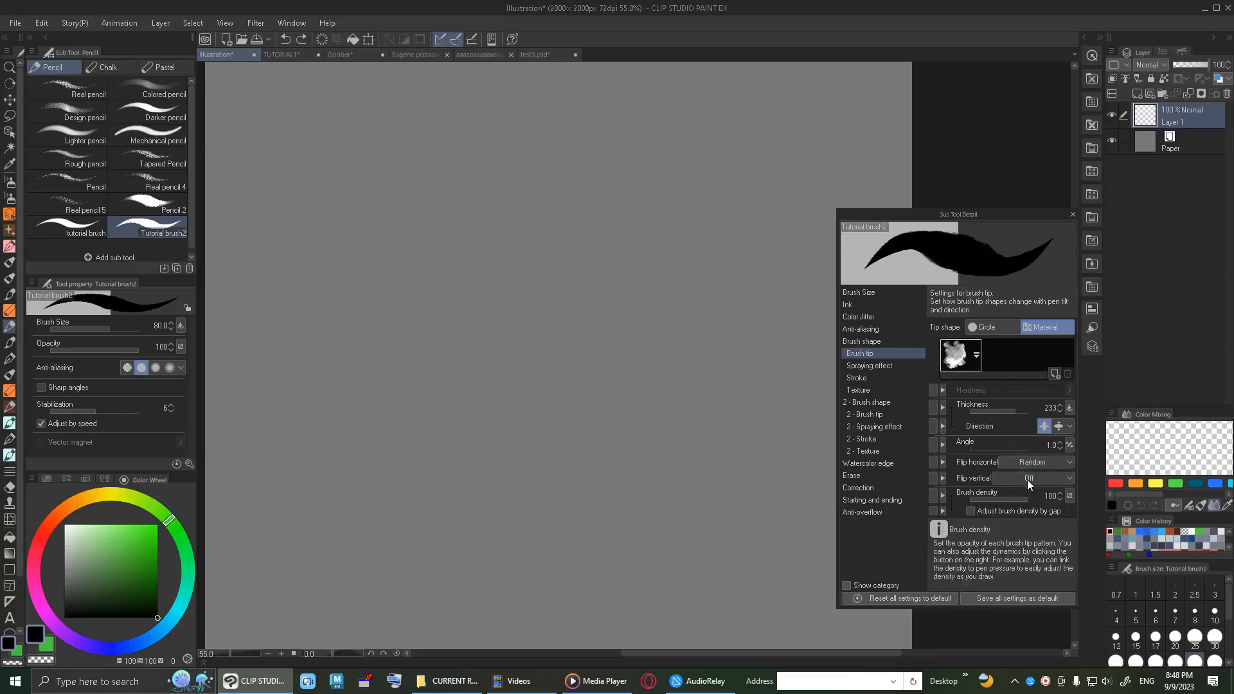
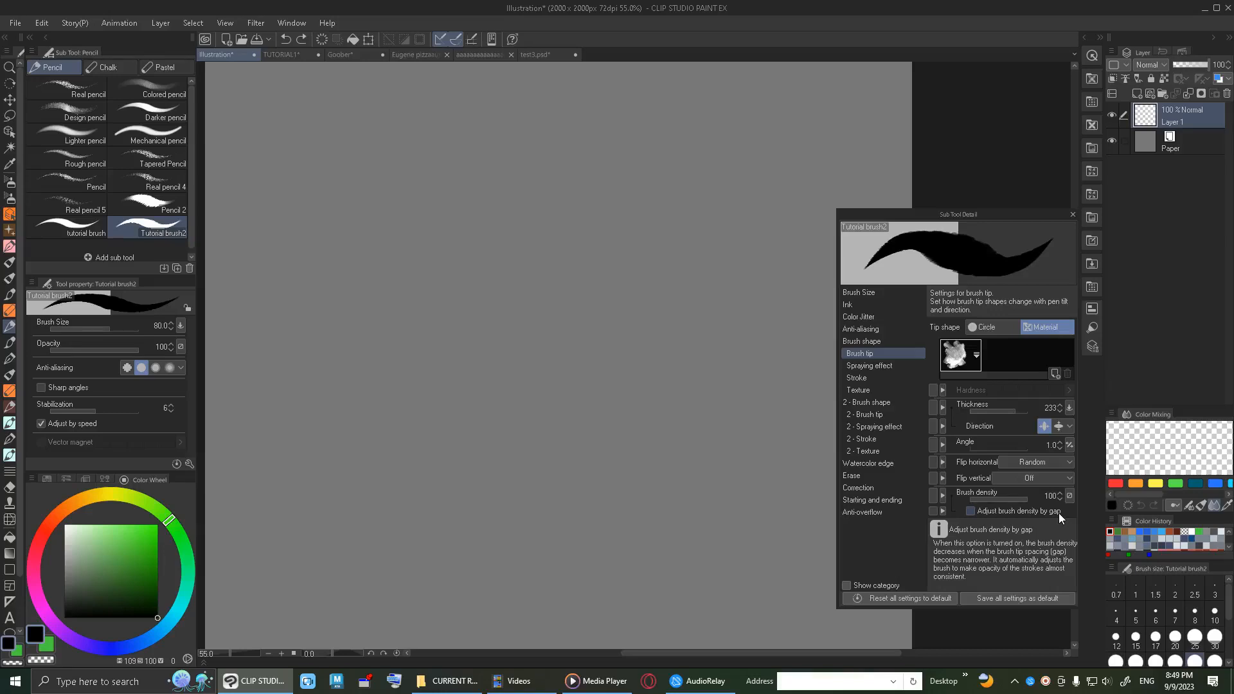
Set the Brush density to 33, draw a long zigzag test stroke, inspect its edges up close, and undo it.
left_click(997, 499)
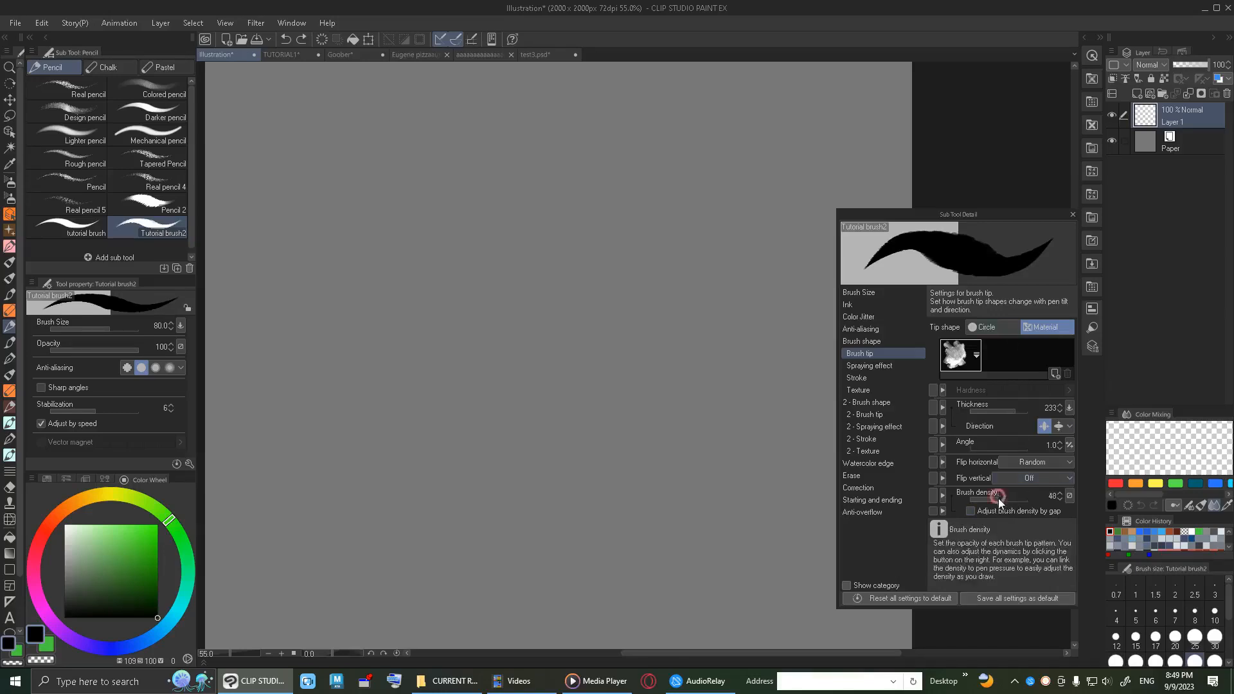
left_click_drag(994, 502, 989, 501)
mouse_move(673, 386)
left_mouse_down()
mouse_move(609, 253)
mouse_move(532, 241)
mouse_move(527, 258)
mouse_move(605, 175)
mouse_move(688, 182)
mouse_move(771, 217)
mouse_move(675, 90)
left_mouse_up()
scroll(752, 189, "up", 12)
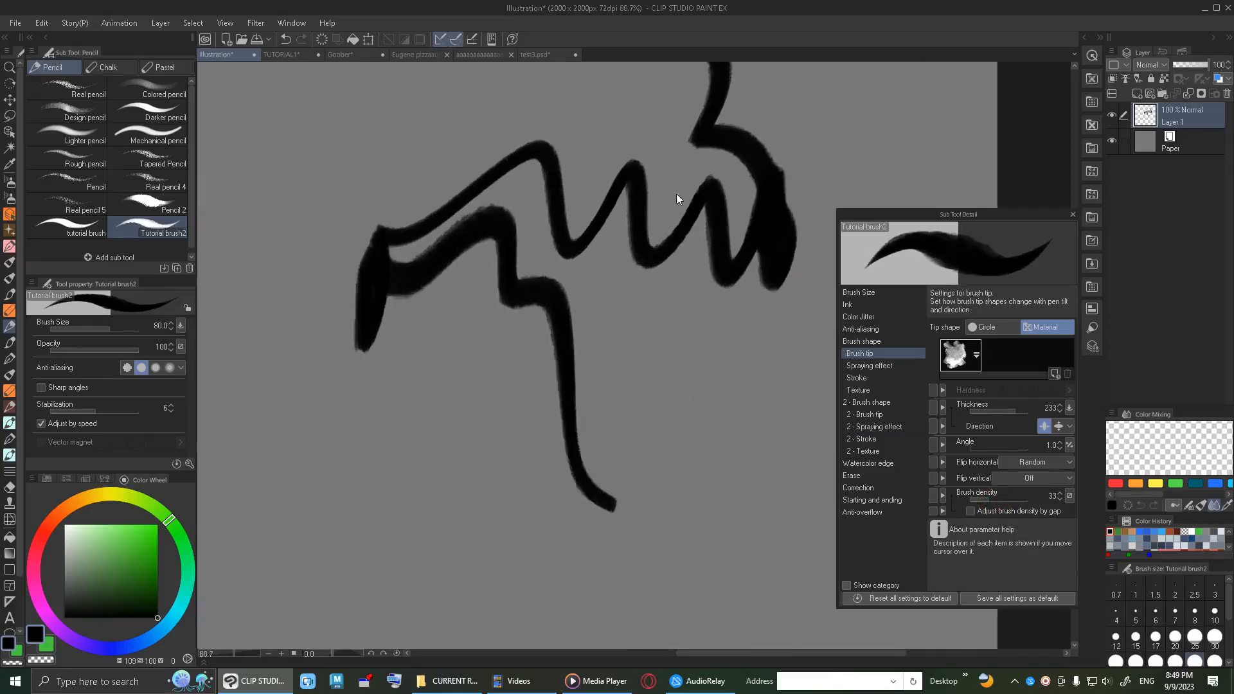
scroll(592, 272, "down", 4)
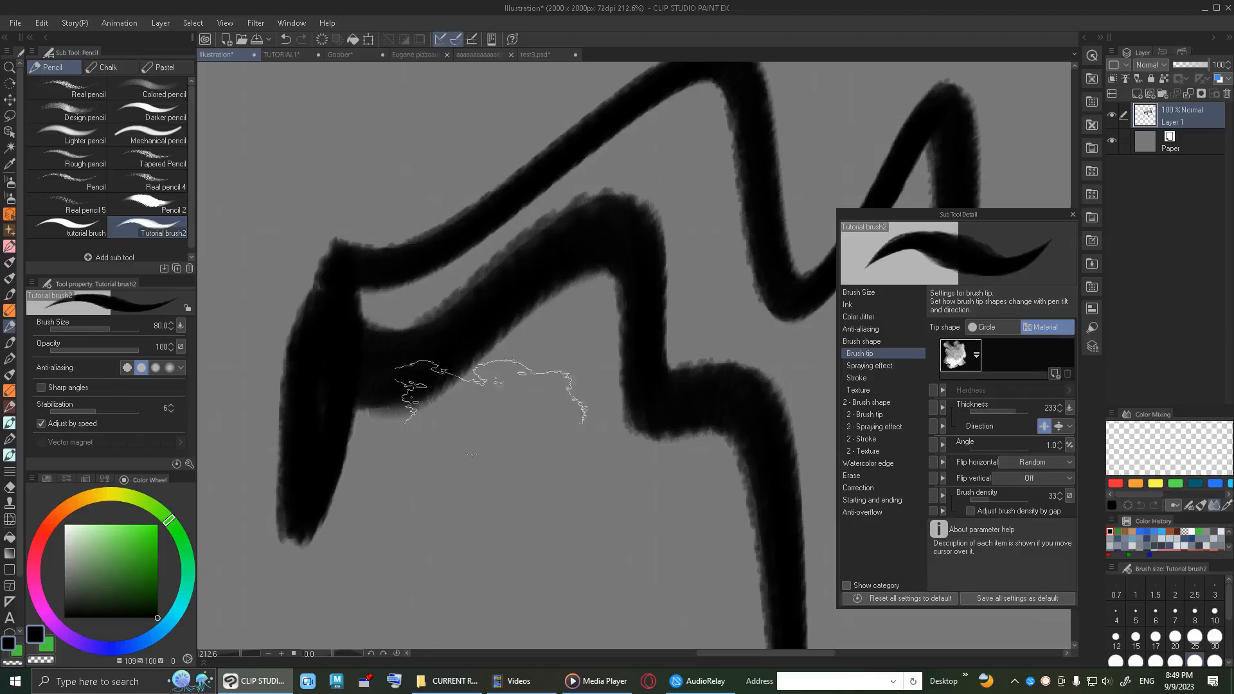
scroll(547, 289, "down", 8)
scroll(544, 292, "up", 3)
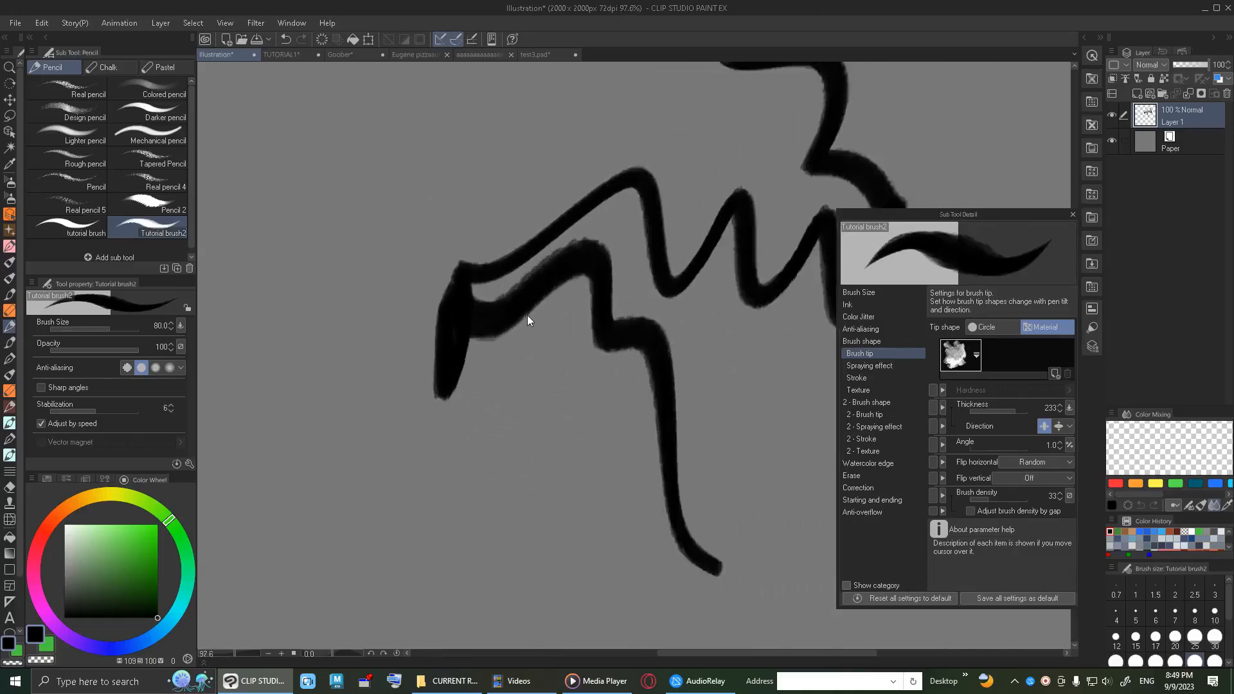
scroll(546, 208, "down", 5)
scroll(569, 369, "up", 3)
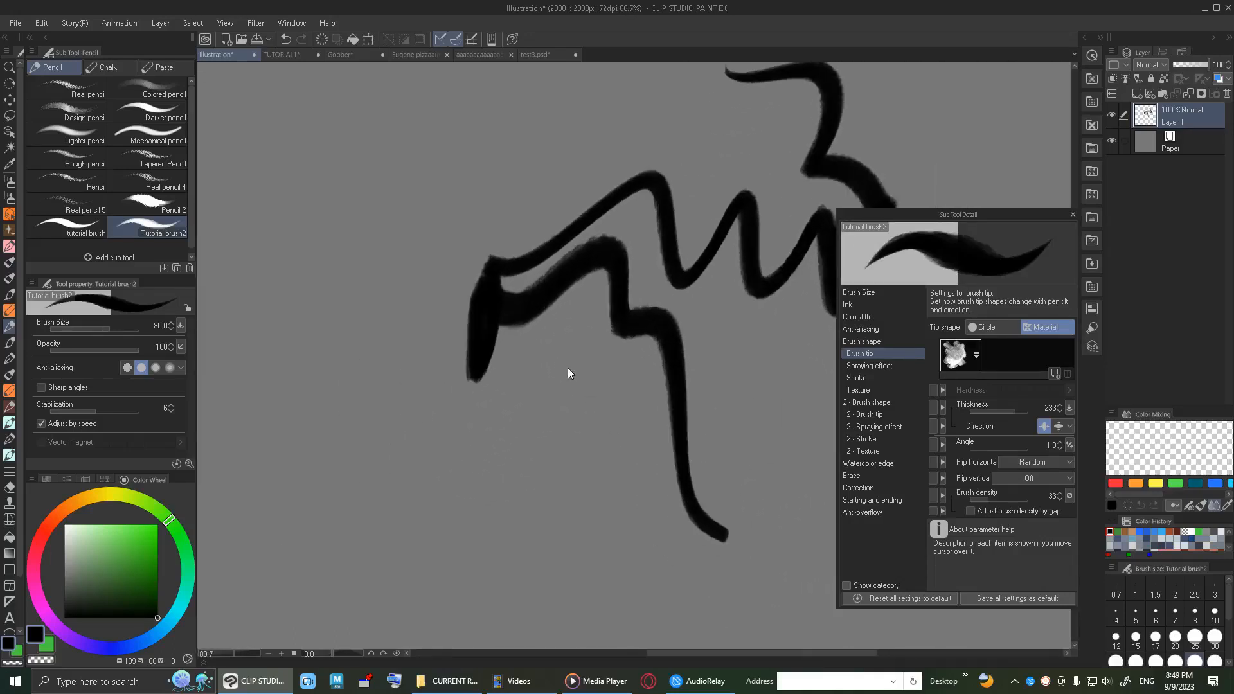
key("ctrl+z")
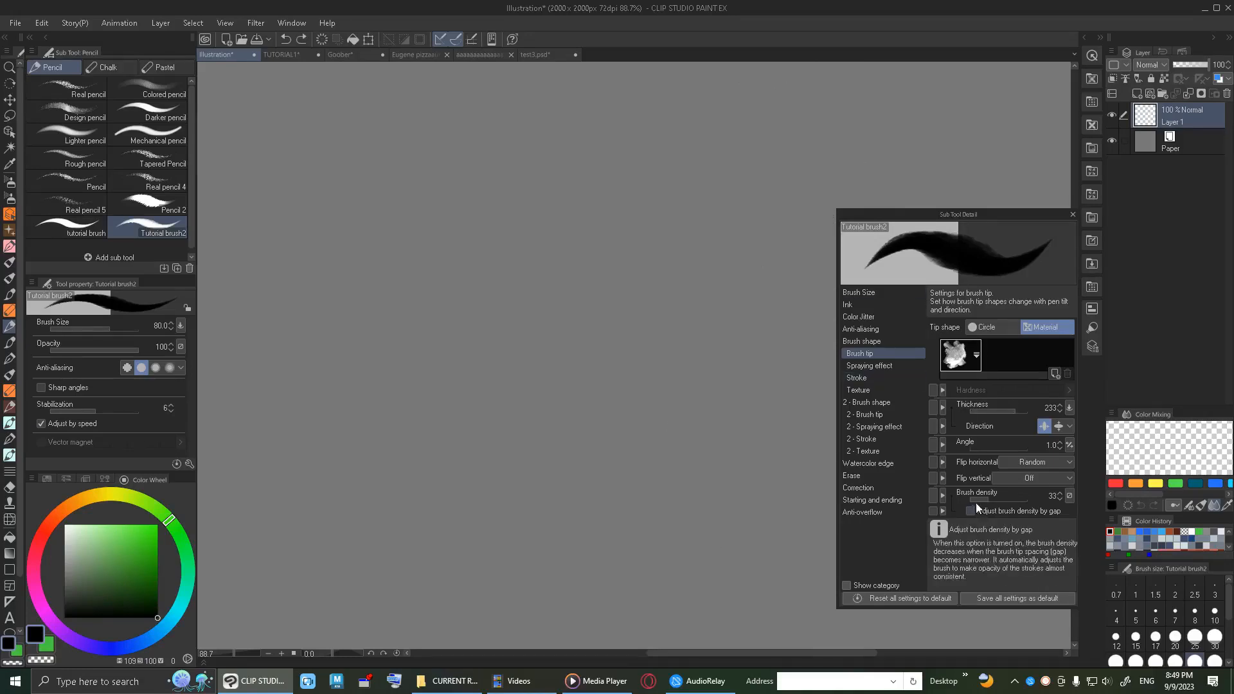
Set the Brush density to 8 and test it with a scribble and overlapping vertical strokes, undoing them.
left_click(975, 499)
mouse_move(676, 321)
left_mouse_down()
mouse_move(658, 422)
mouse_move(592, 353)
mouse_move(595, 213)
mouse_move(674, 250)
mouse_move(888, 198)
left_mouse_up()
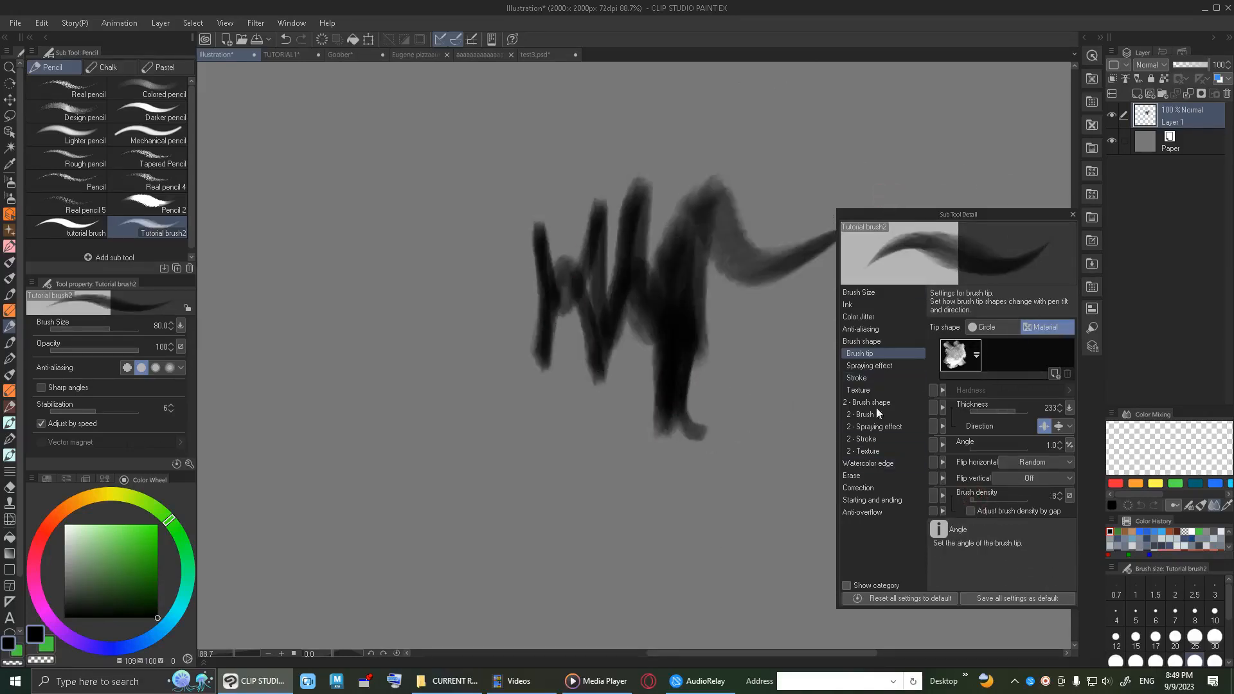
key("ctrl+z")
left_click_drag(772, 155, 803, 533)
left_click_drag(771, 174, 801, 455)
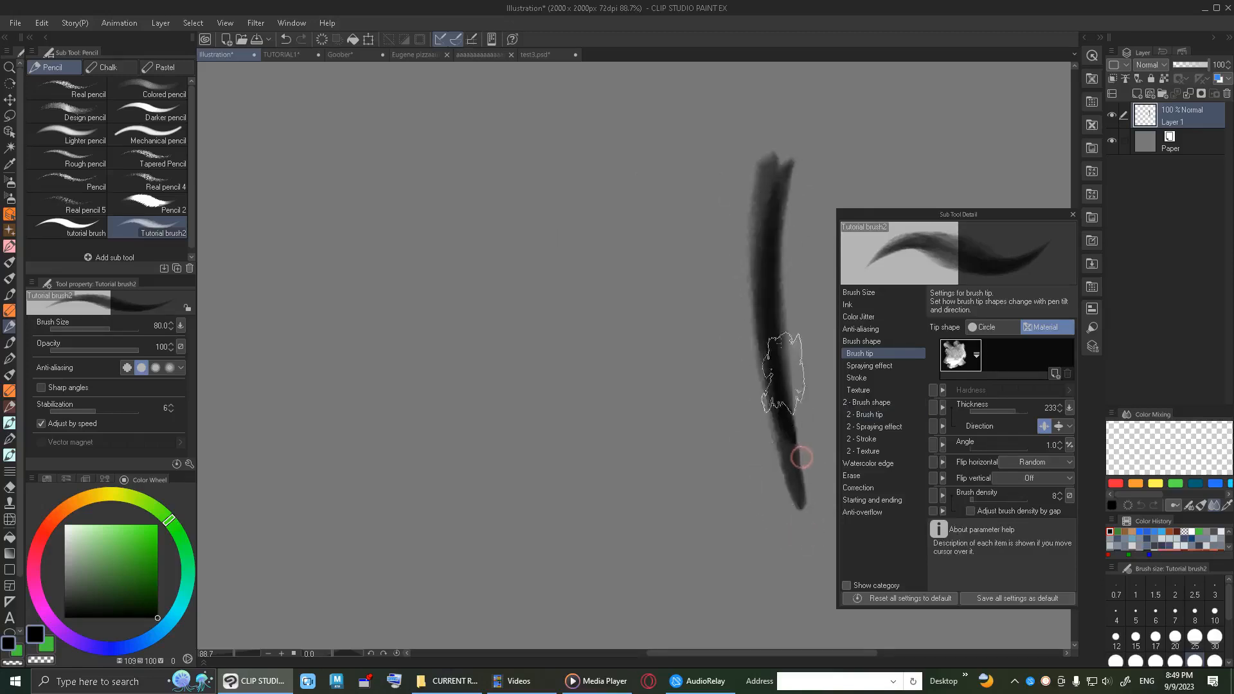
left_click_drag(819, 218, 815, 441)
left_click_drag(685, 264, 794, 489)
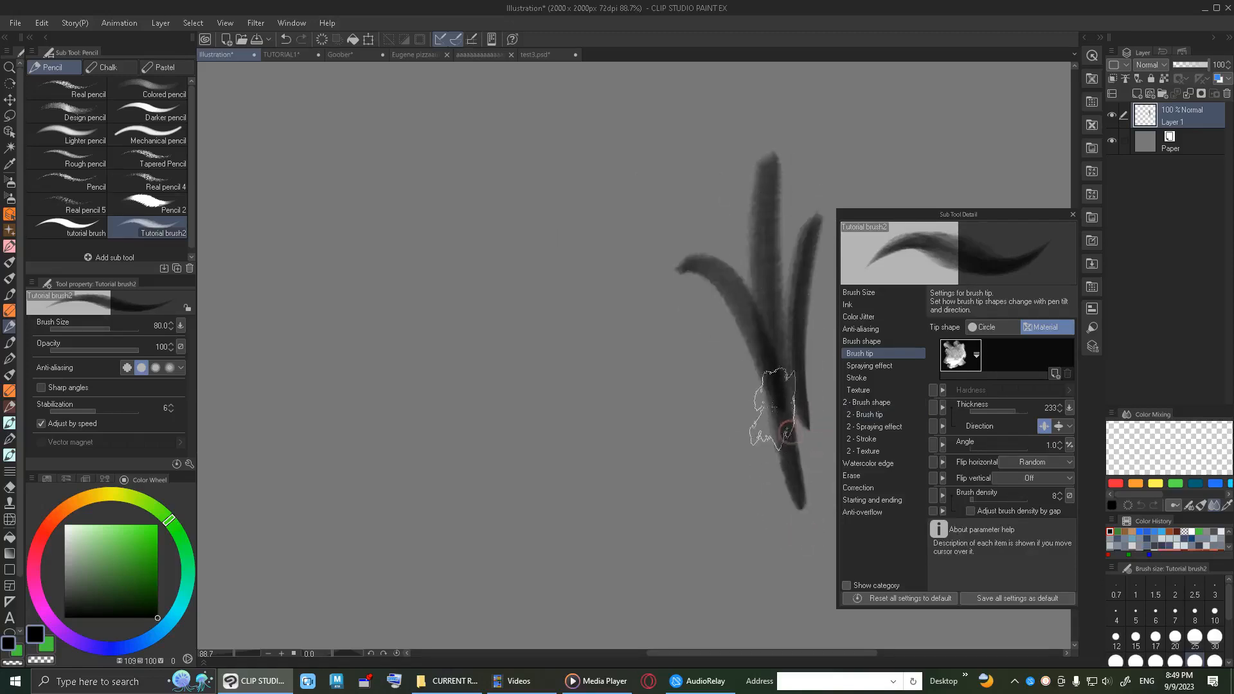
key("ctrl+z")
key("ctrl+z")
key("ctrl+z")
Set the Brush density to 100, test it with two strokes, and clear the layer.
left_click_drag(1009, 502, 921, 501)
mouse_move(668, 418)
left_mouse_down()
mouse_move(616, 313)
mouse_move(651, 340)
mouse_move(660, 273)
mouse_move(685, 326)
mouse_move(755, 213)
mouse_move(728, 319)
mouse_move(743, 383)
mouse_move(753, 334)
left_mouse_up()
mouse_move(742, 415)
left_mouse_down()
mouse_move(746, 398)
mouse_move(802, 488)
mouse_move(790, 363)
mouse_move(803, 488)
mouse_move(792, 276)
mouse_move(804, 234)
mouse_move(757, 478)
mouse_move(783, 534)
left_mouse_up()
key("Delete")
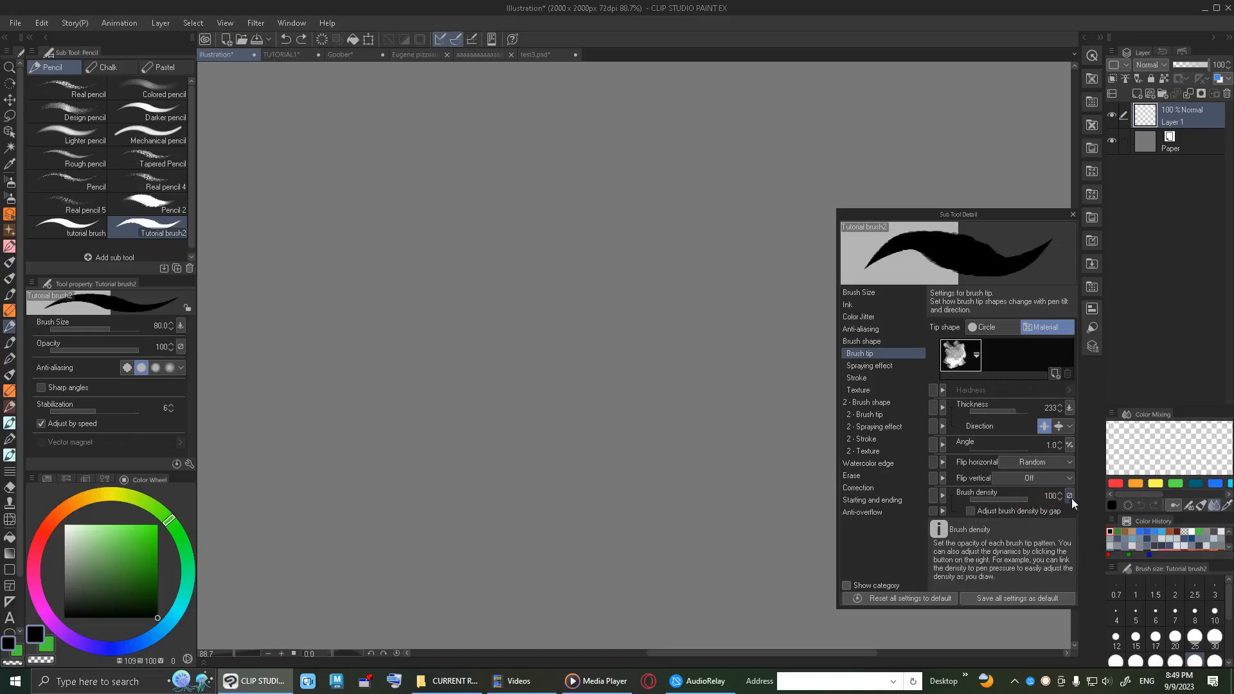
Turn on Adjust brush density by gap and test it with a zigzag stroke, undoing the stroke.
left_click(1012, 513)
mouse_move(659, 370)
left_mouse_down()
mouse_move(669, 292)
mouse_move(739, 315)
mouse_move(821, 129)
mouse_move(900, 109)
left_mouse_up()
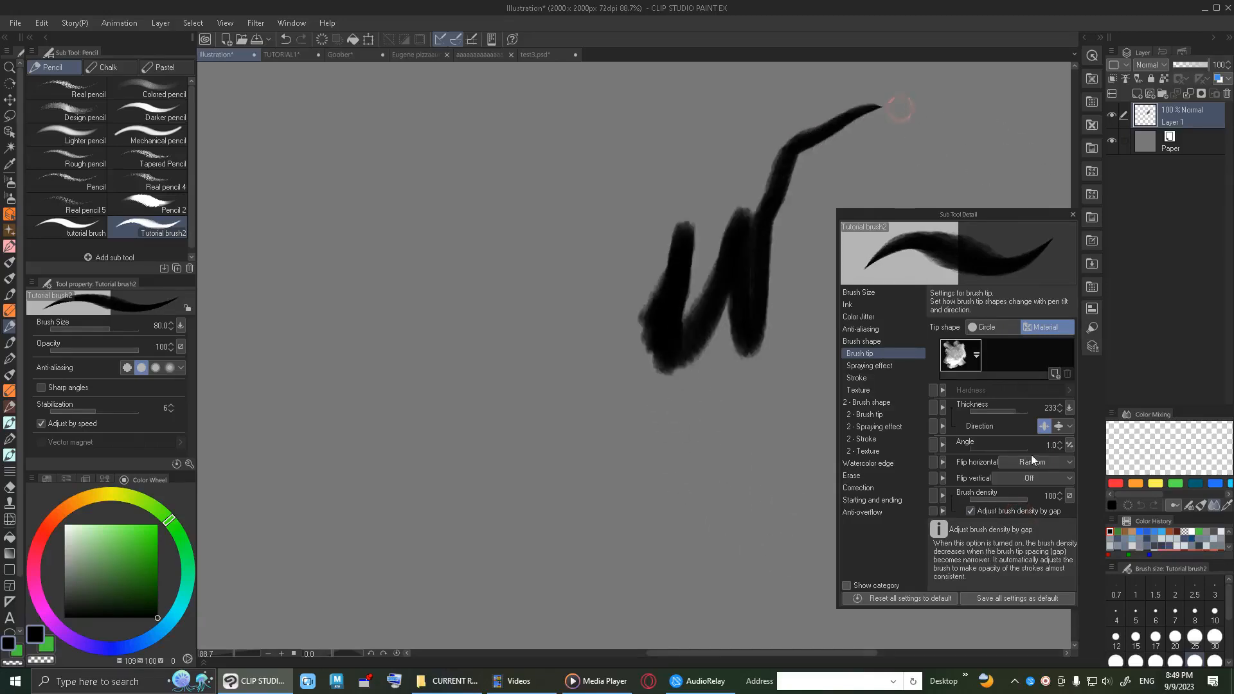
key("ctrl+z")
Test a Brush density of 31 with hatching and a short stroke, clear the layer, and turn off Adjust brush density by gap.
left_click(987, 499)
mouse_move(670, 432)
left_mouse_down()
mouse_move(666, 259)
mouse_move(708, 226)
mouse_move(719, 184)
mouse_move(695, 185)
mouse_move(650, 234)
mouse_move(639, 345)
mouse_move(683, 287)
mouse_move(765, 262)
mouse_move(752, 427)
mouse_move(763, 402)
mouse_move(778, 464)
left_mouse_up()
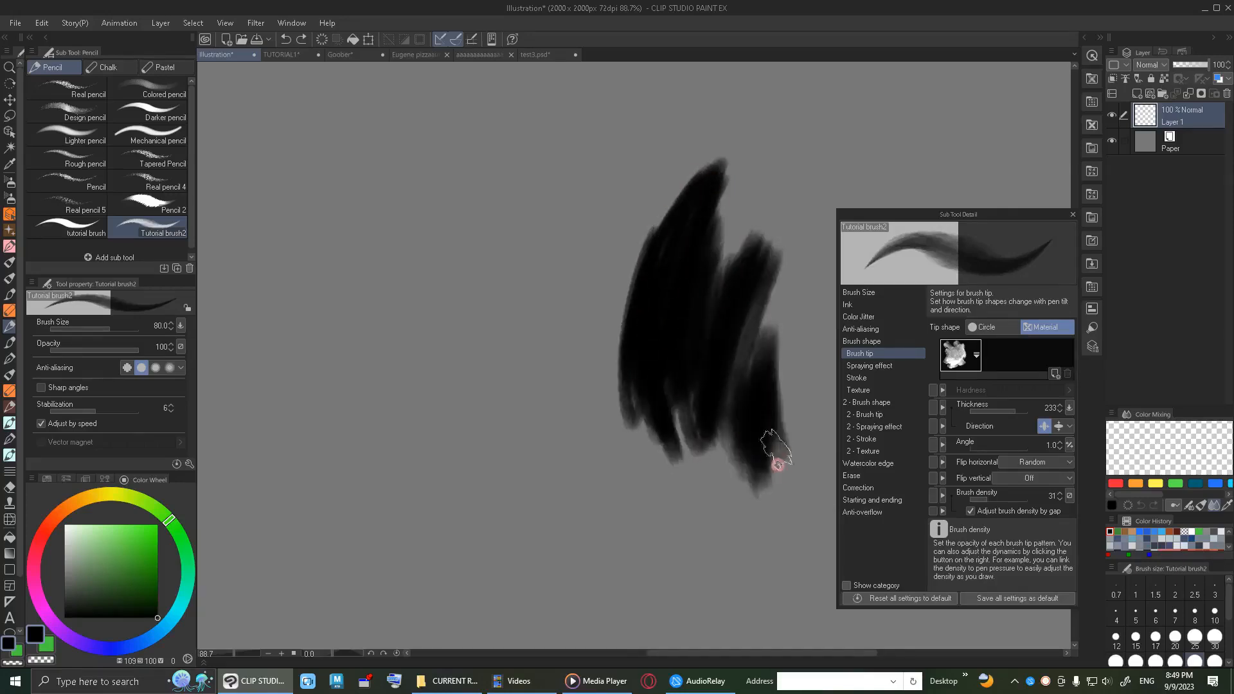
key("Delete")
mouse_move(707, 307)
left_mouse_down()
mouse_move(722, 455)
mouse_move(730, 419)
mouse_move(745, 463)
left_mouse_up()
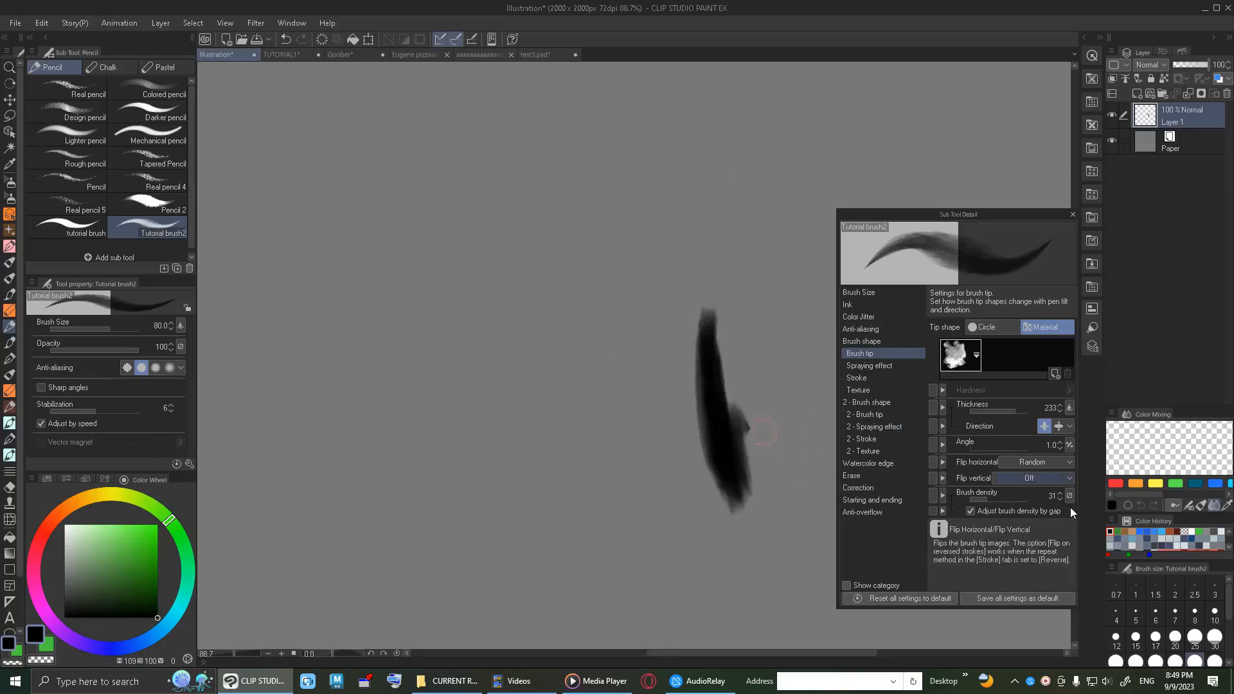
key("Delete")
left_click(1031, 513)
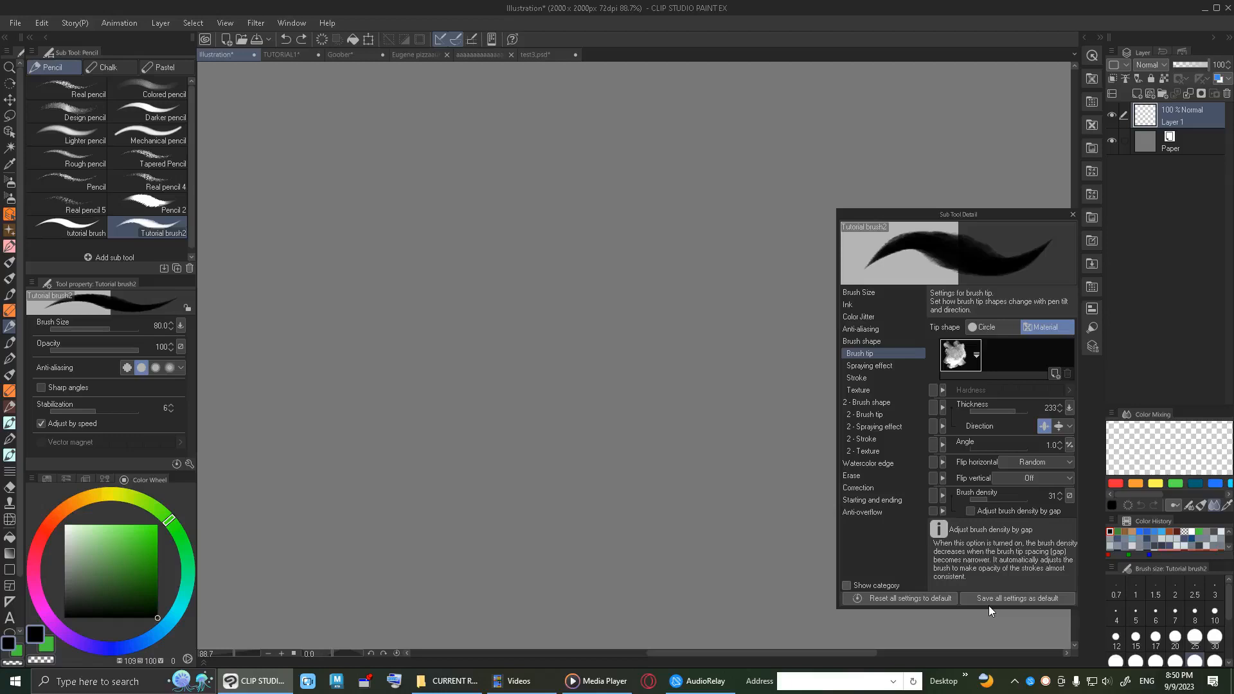
Link the Brush density to Pen pressure and test it with two strokes, undoing each one.
left_click(1068, 494)
left_click(1016, 469)
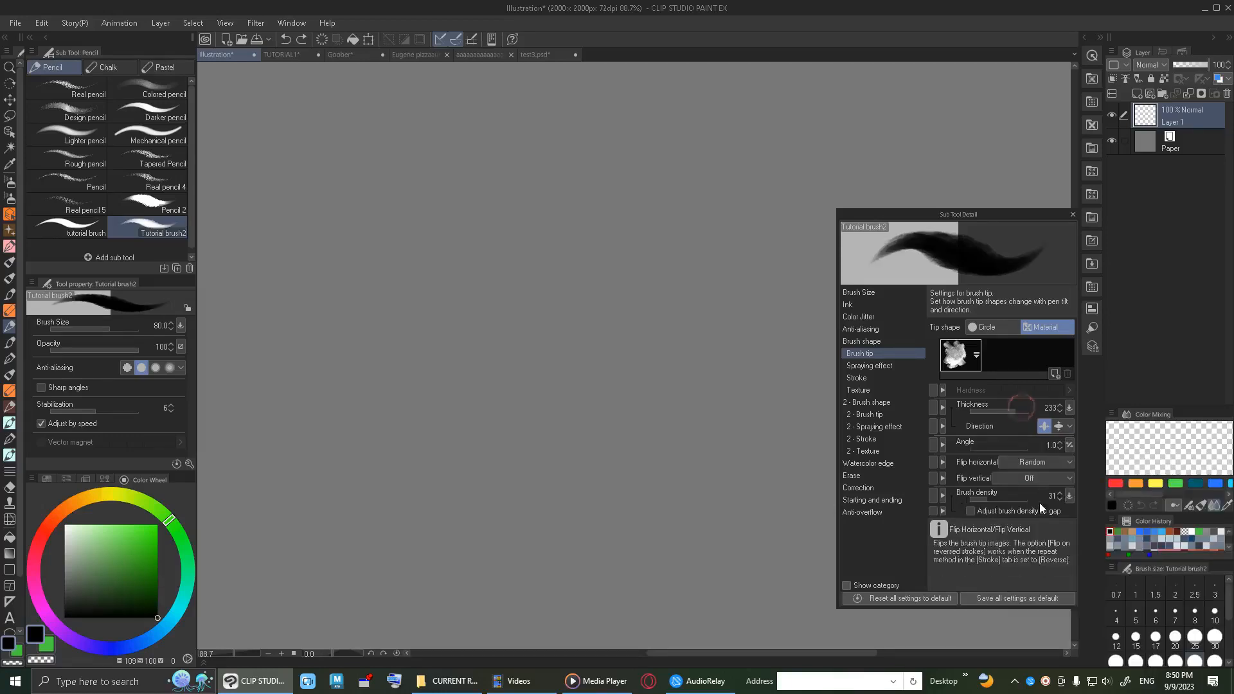
mouse_move(636, 437)
left_mouse_down()
mouse_move(617, 267)
mouse_move(714, 146)
mouse_move(718, 505)
left_mouse_up()
key("ctrl+z")
mouse_move(733, 438)
left_mouse_down()
mouse_move(680, 375)
mouse_move(722, 265)
left_mouse_up()
key("ctrl+z")
Turn off the Pen pressure input for Brush density and set the density to 100.
left_click(1070, 496)
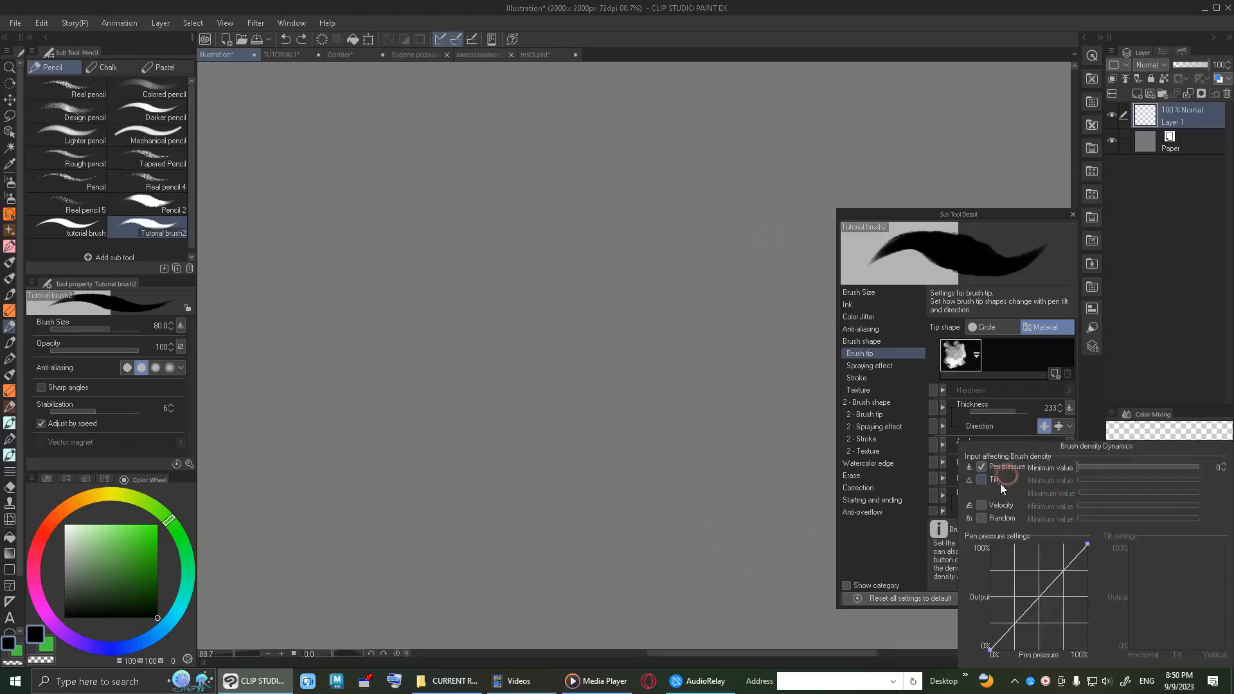
left_click(1005, 483)
left_click(984, 481)
left_click(992, 469)
left_click(888, 331)
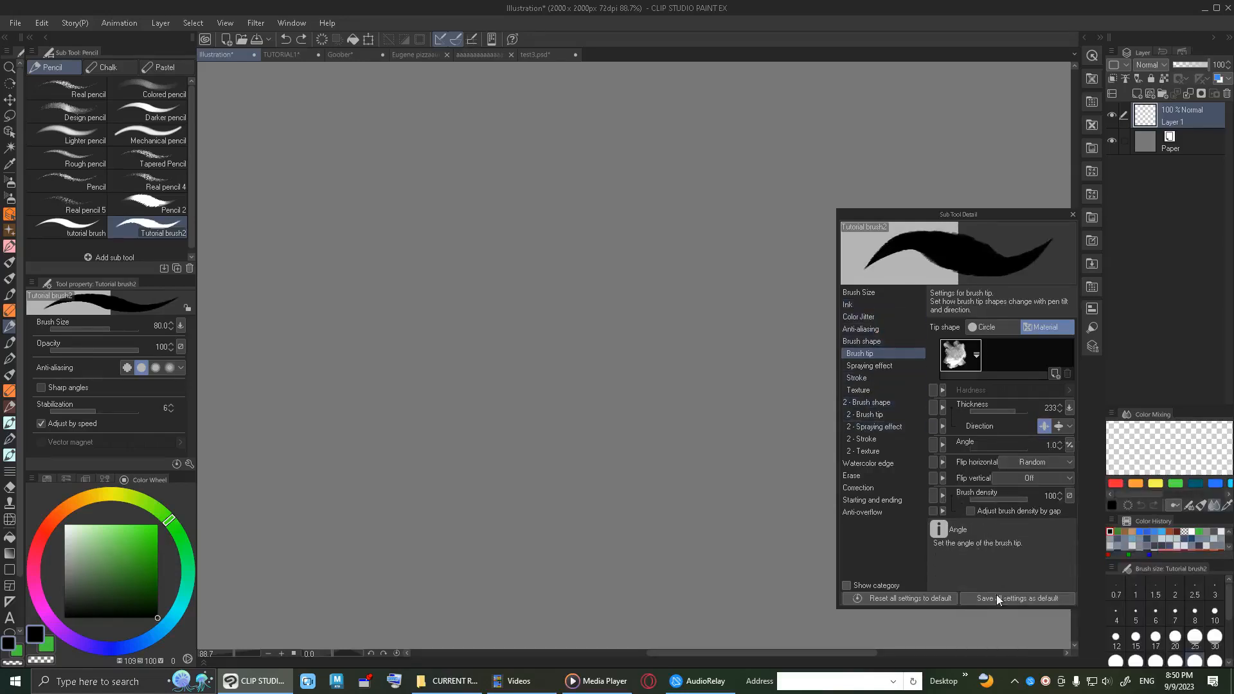
Turn on the Spraying effect for Tutorial brush2, test it with a looping stroke on the canvas, and undo the stroke.
left_click(890, 381)
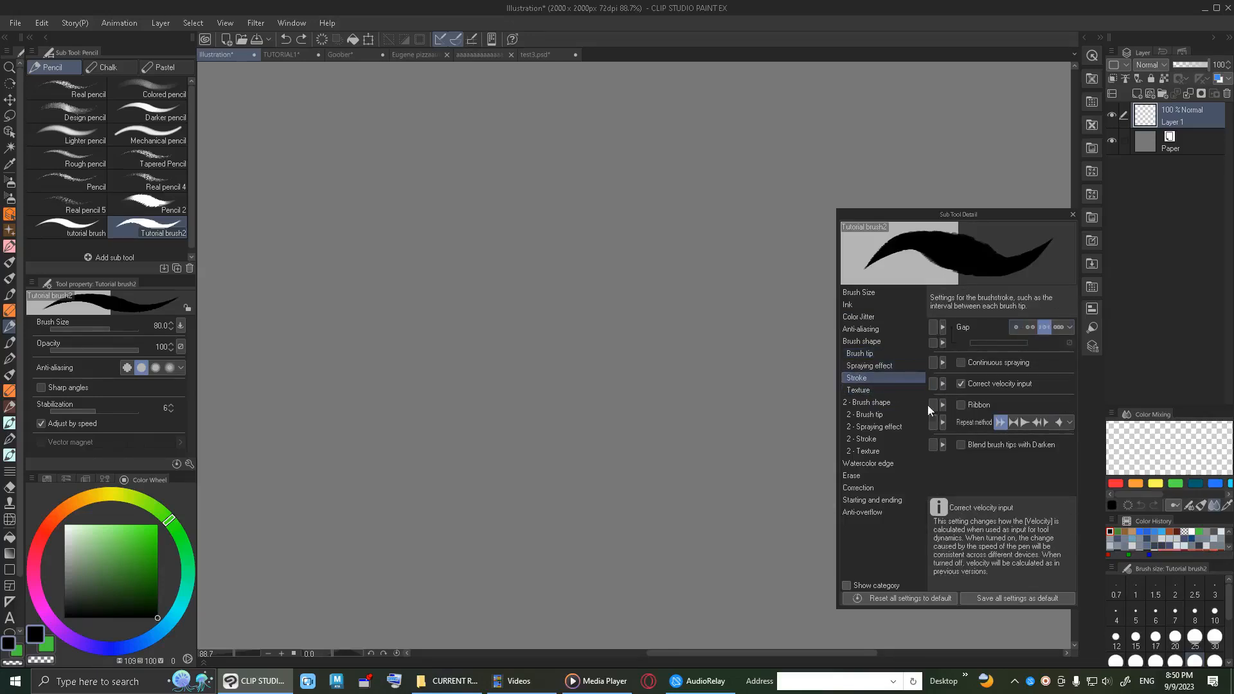
left_click(893, 368)
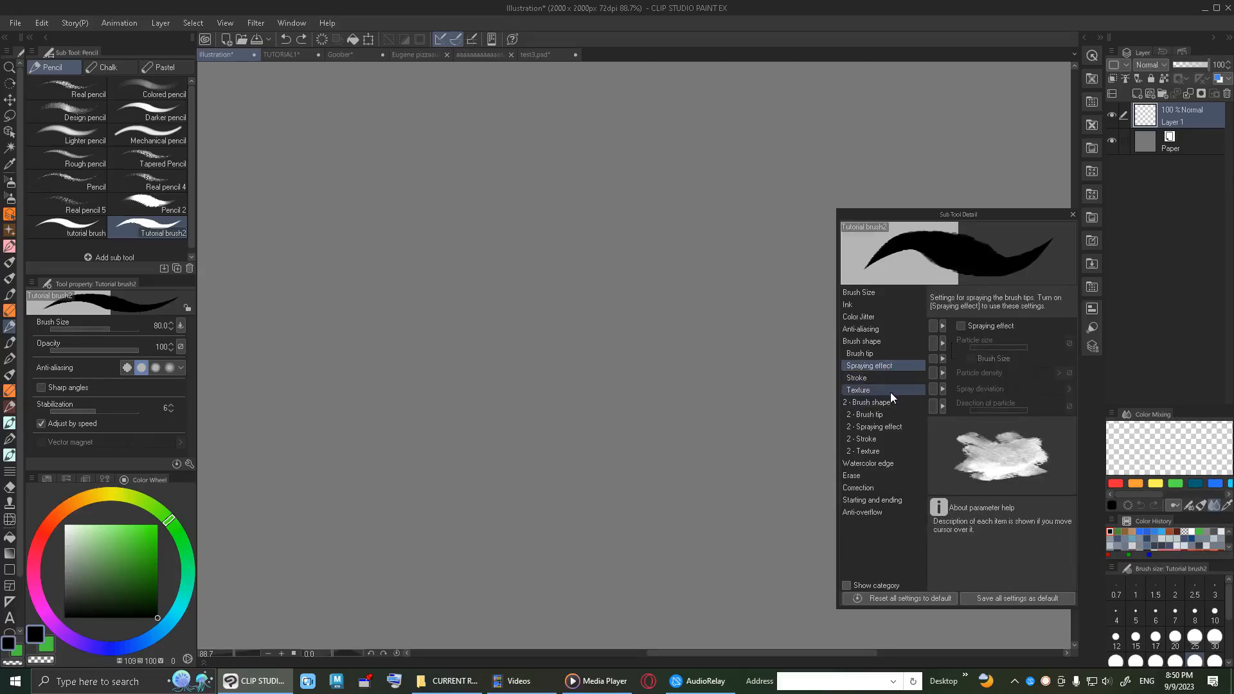
left_click(985, 328)
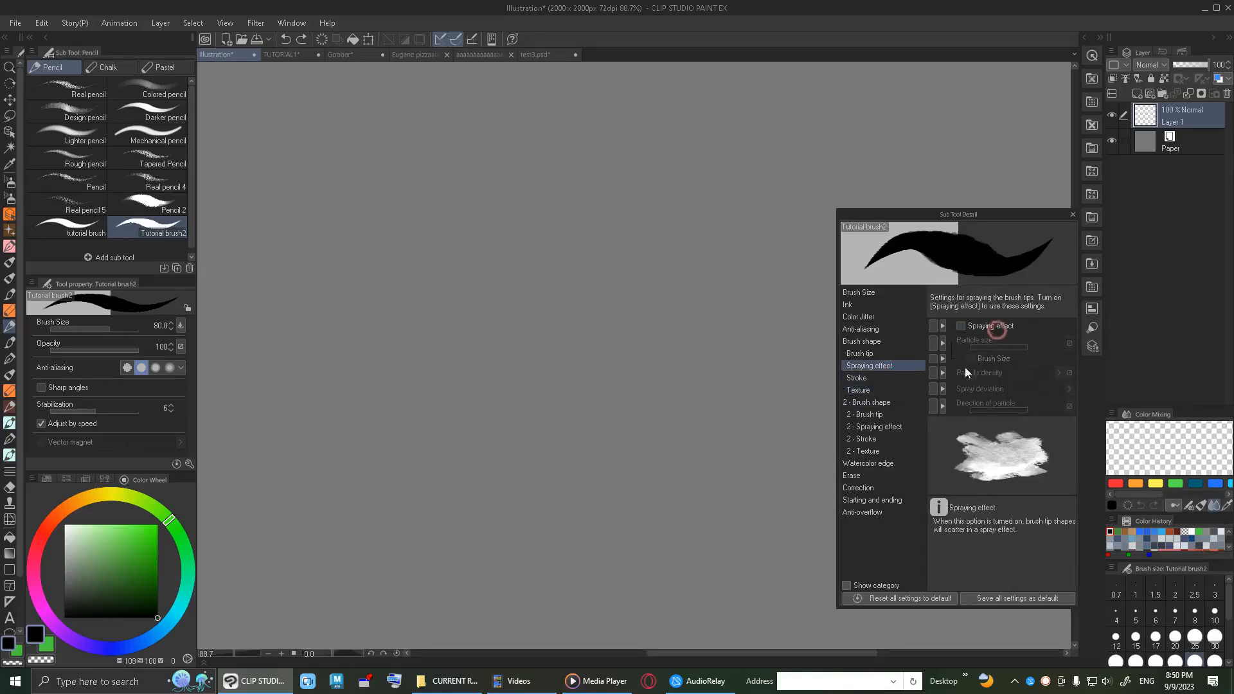
mouse_move(724, 355)
left_mouse_down()
mouse_move(700, 299)
mouse_move(675, 297)
mouse_move(736, 201)
mouse_move(565, 268)
mouse_move(723, 190)
left_mouse_up()
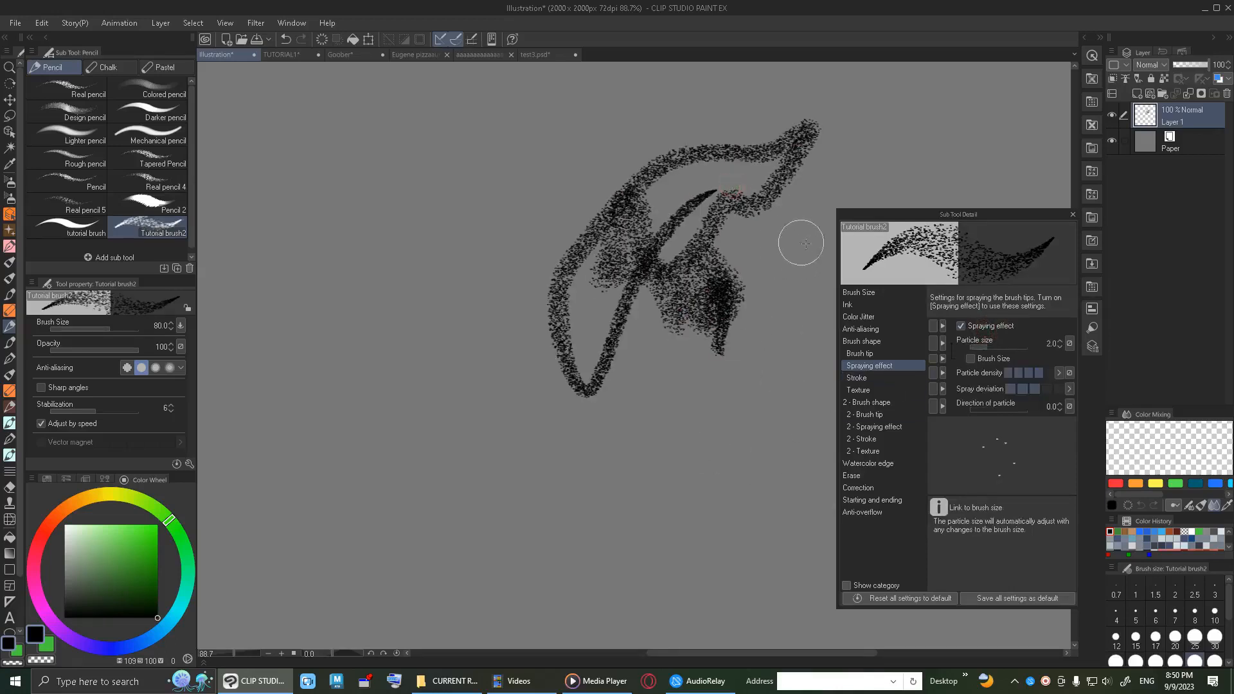
key("ctrl+z")
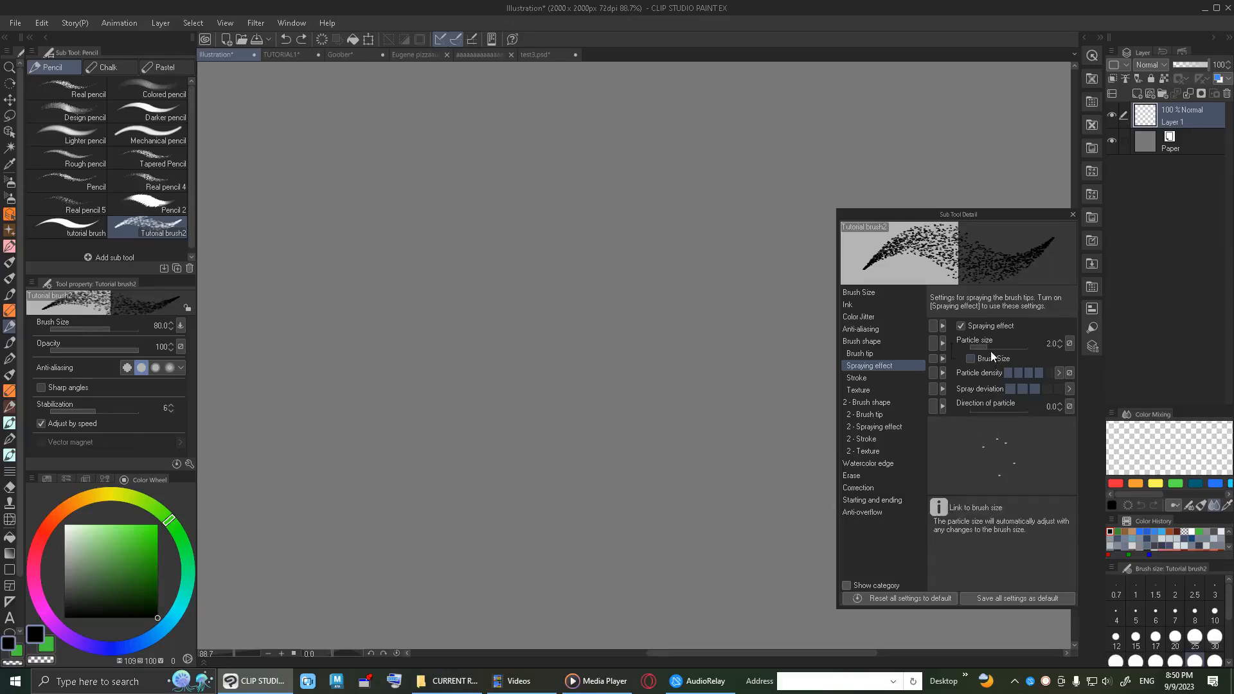
Set the spray Particle size to 12.7, test it with a long stroke, and clear the layer.
mouse_move(996, 347)
left_mouse_down()
mouse_move(1007, 348)
mouse_move(984, 348)
left_mouse_up()
mouse_move(554, 389)
left_mouse_down()
mouse_move(499, 215)
mouse_move(739, 137)
mouse_move(833, 87)
left_mouse_up()
key("Delete")
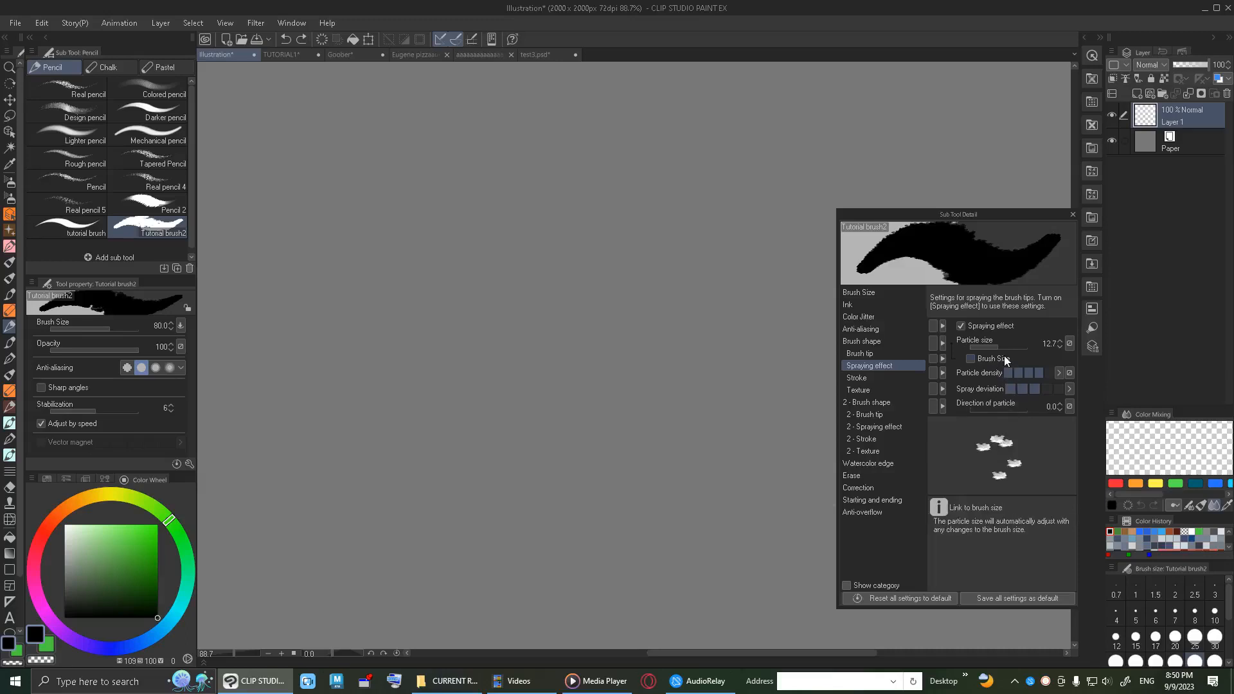
Link the Particle size to Brush Size and test it with strokes at brush sizes 6 and 250, undoing each stroke.
left_click(1007, 361)
left_click(1155, 612)
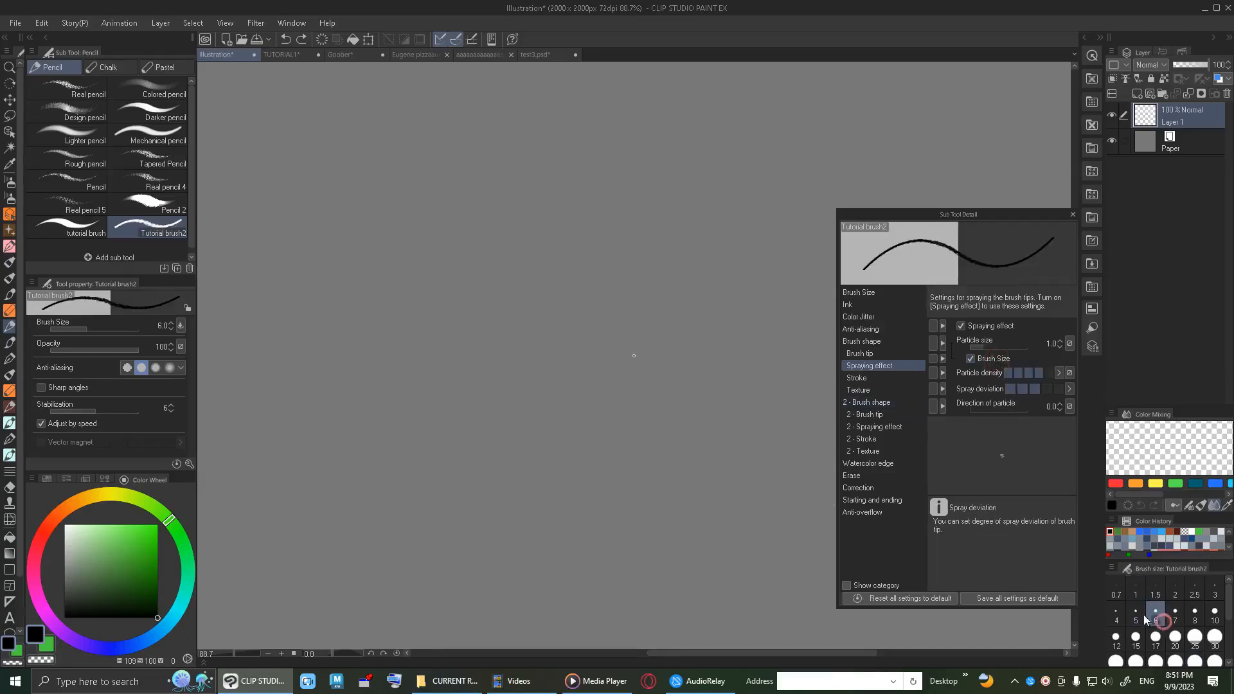
mouse_move(645, 336)
left_mouse_down()
mouse_move(700, 248)
mouse_move(809, 350)
left_mouse_up()
key("ctrl+z")
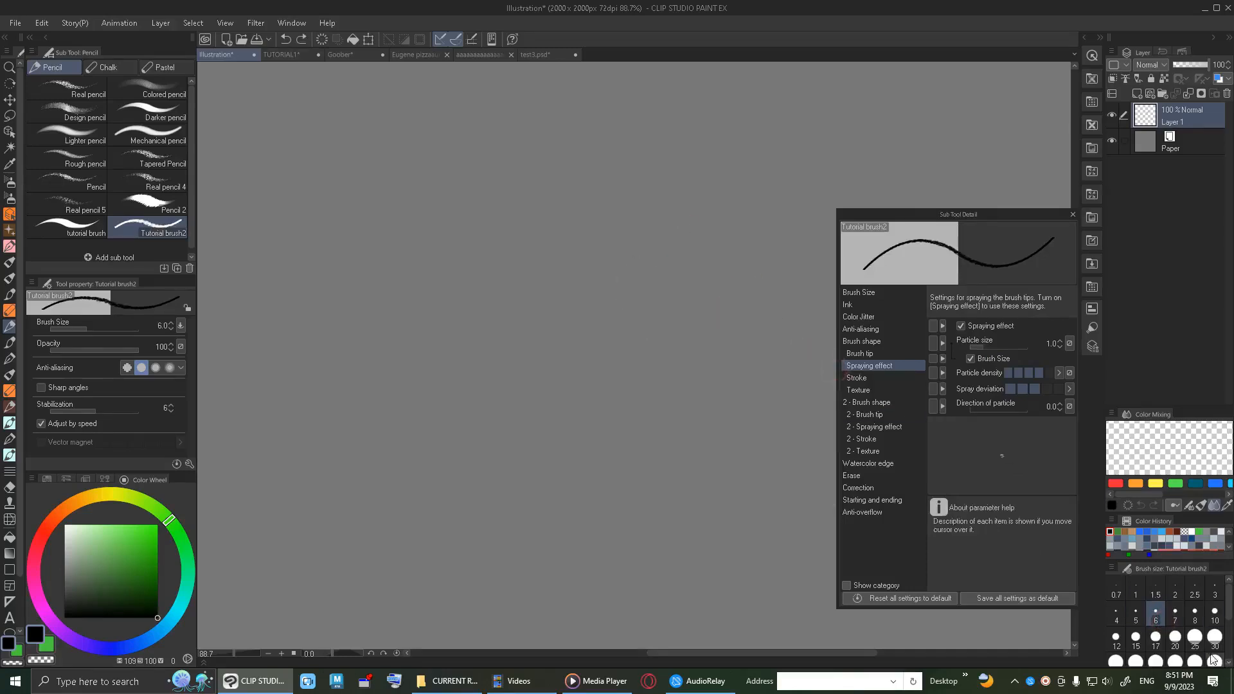
scroll(1230, 616, "down", 3)
left_click(1195, 637)
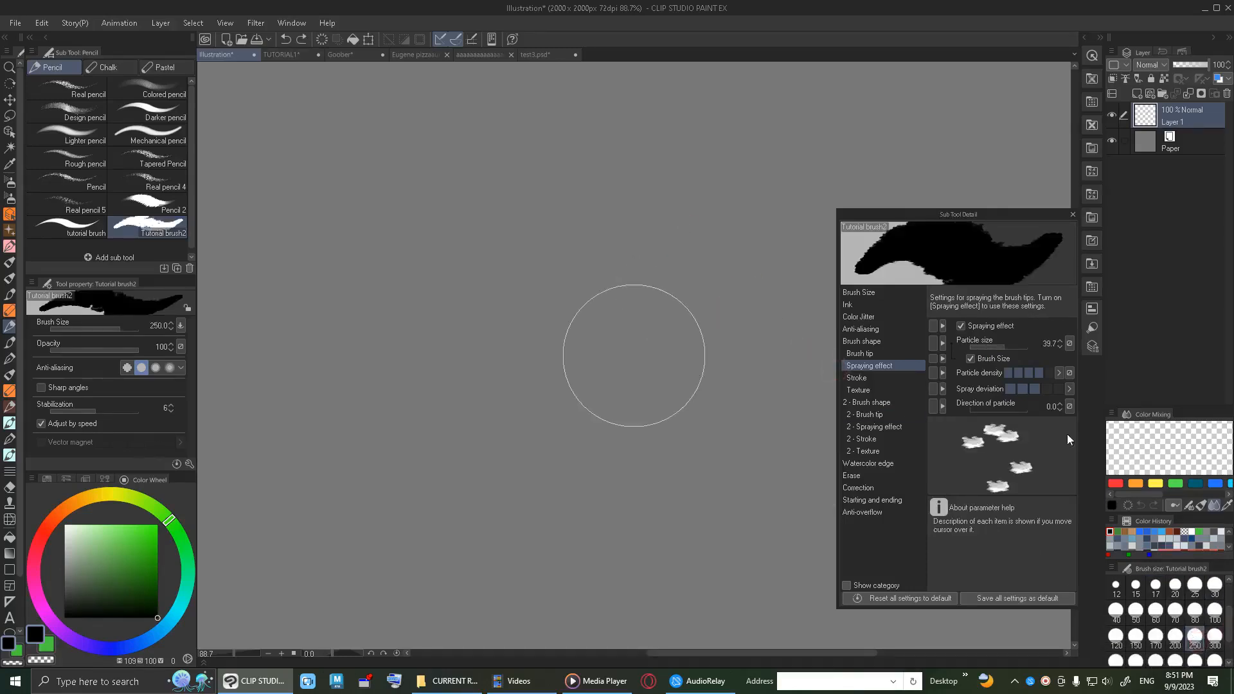
mouse_move(682, 277)
left_mouse_down()
mouse_move(377, 201)
mouse_move(379, 212)
left_mouse_up()
key("ctrl+z")
Test reduced Particle sizes, including 11.3 and 5.9, at brush size 250, undoing each stroke.
left_click(992, 346)
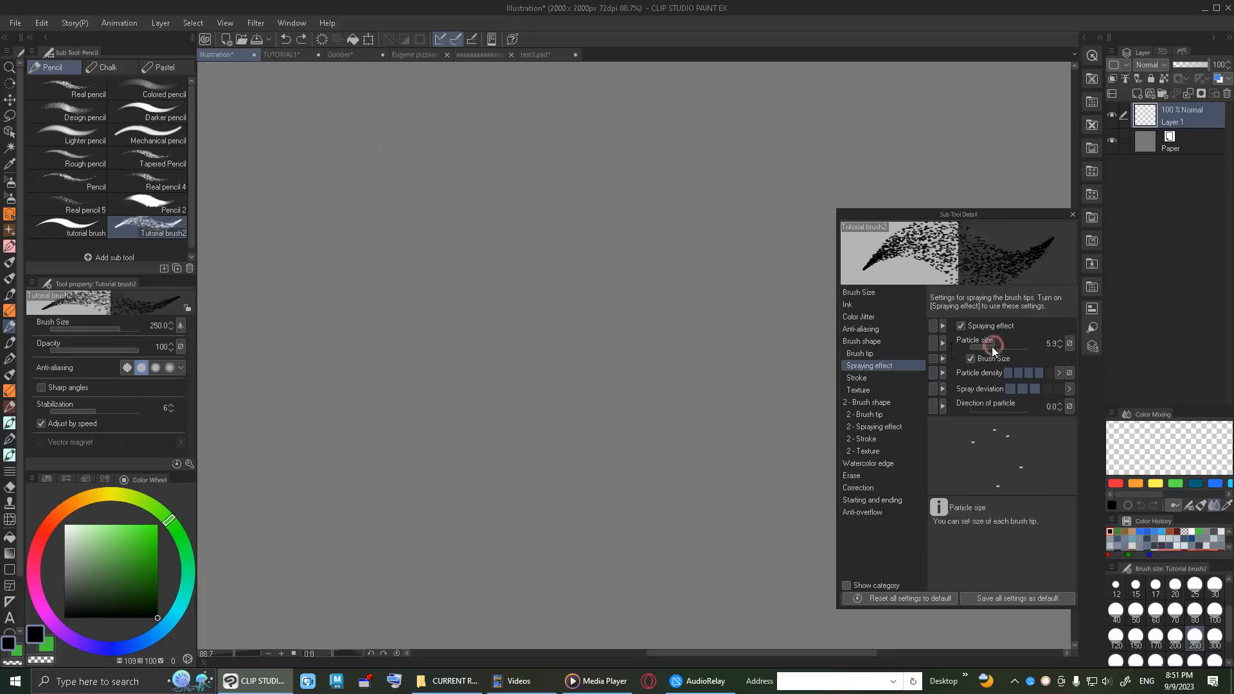
left_click(1001, 345)
left_click(1001, 345)
mouse_move(675, 315)
left_mouse_down()
mouse_move(622, 234)
mouse_move(381, 227)
left_mouse_up()
key("ctrl+z")
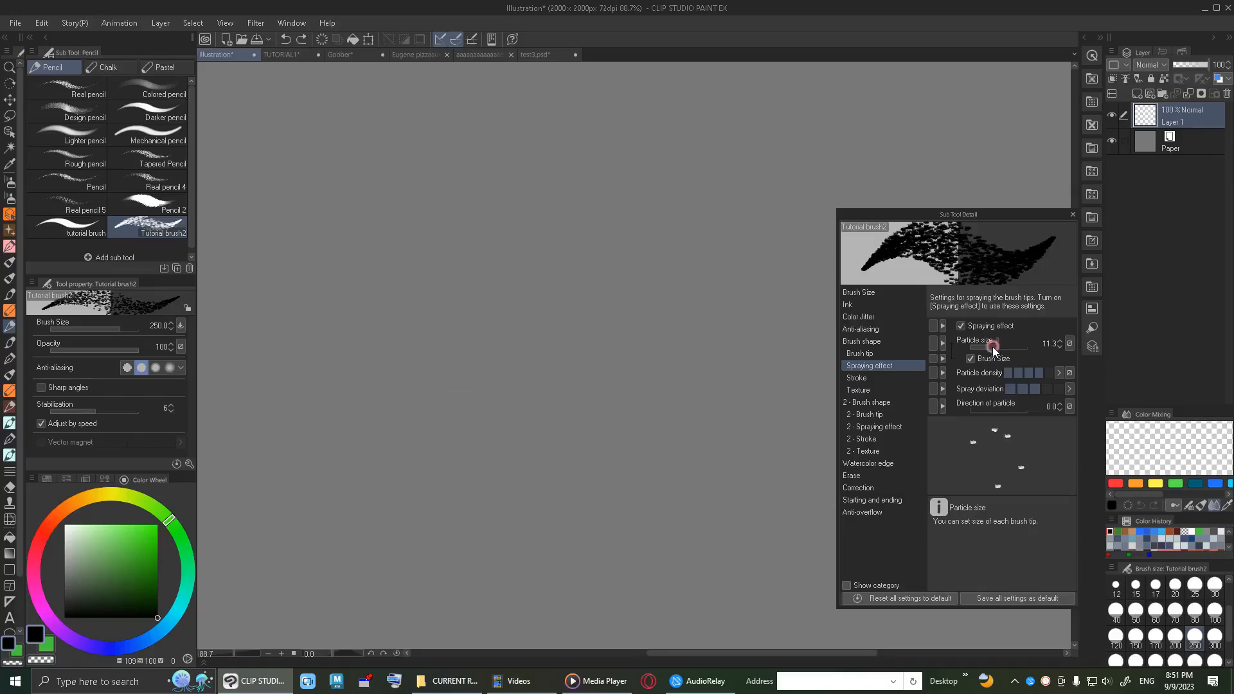
left_click(993, 346)
mouse_move(698, 337)
left_mouse_down()
mouse_move(650, 263)
mouse_move(523, 276)
mouse_move(703, 330)
mouse_move(765, 309)
left_mouse_up()
key("ctrl+z")
Test the linked spray particles with a short stroke at brush size 7 and undo it.
scroll(1229, 627, "up", 5)
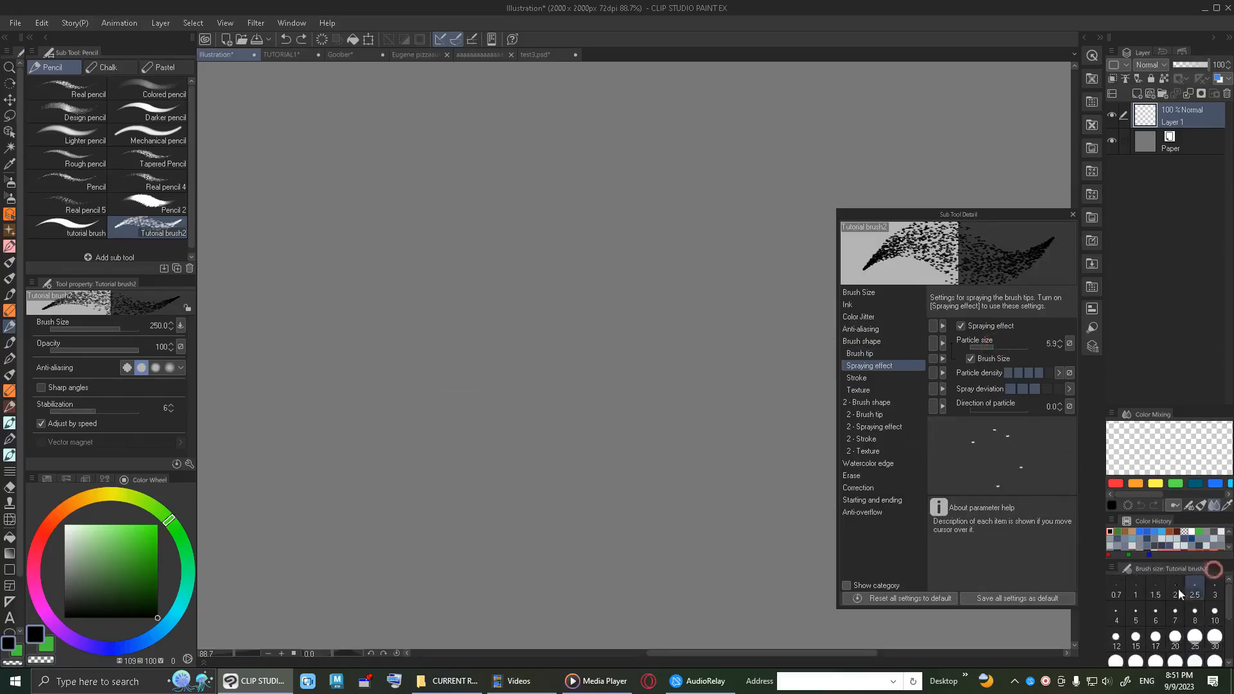
left_click(1175, 612)
mouse_move(683, 366)
left_mouse_down()
mouse_move(589, 330)
mouse_move(693, 261)
mouse_move(746, 273)
left_mouse_up()
key("ctrl+z")
Set the brush size to 100, unlink the Particle size from Brush Size, and draw a tall curved test stroke.
left_click(1214, 661)
left_click(991, 358)
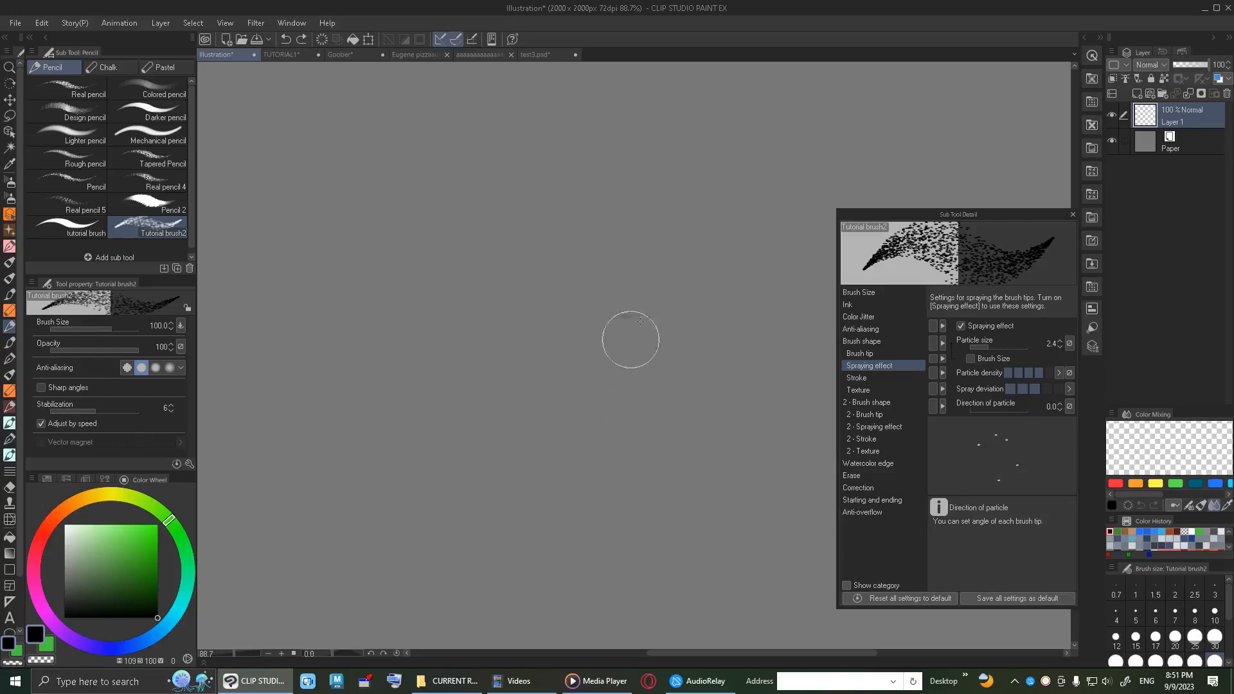
left_click_drag(582, 475, 701, 84)
Set the brush size to 700, draw a comparison stroke beside the curved one, and undo both strokes.
scroll(1210, 610, "down", 3)
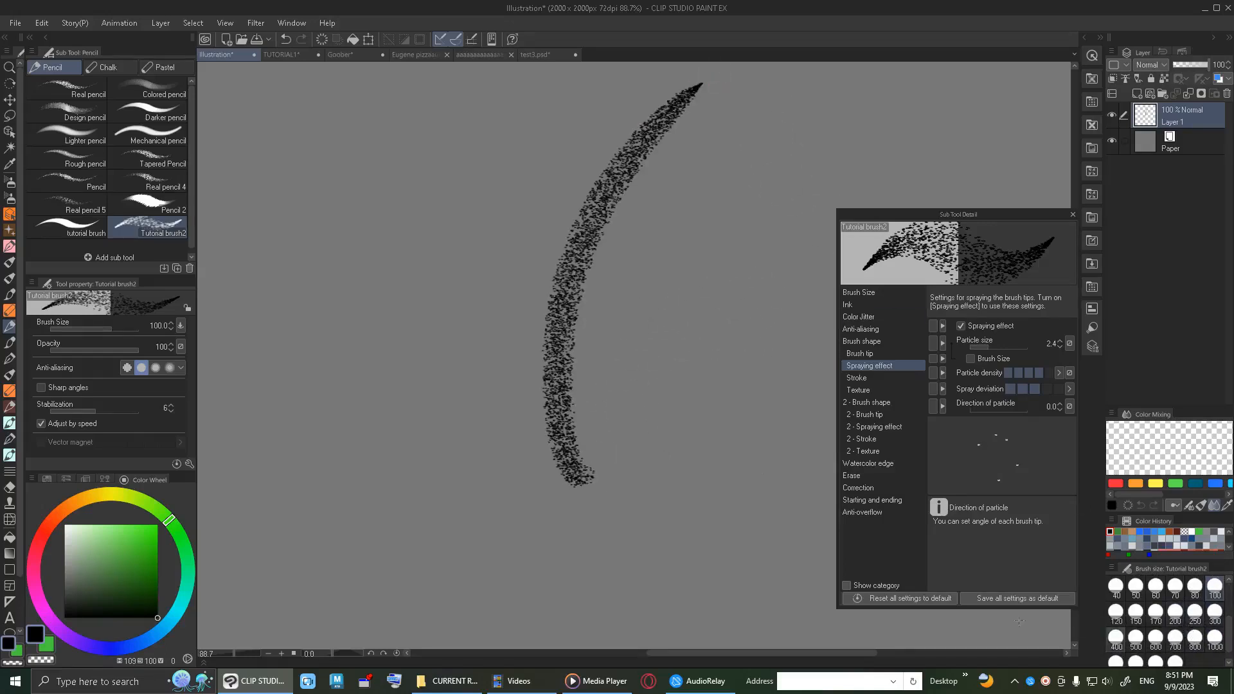
left_click(1175, 640)
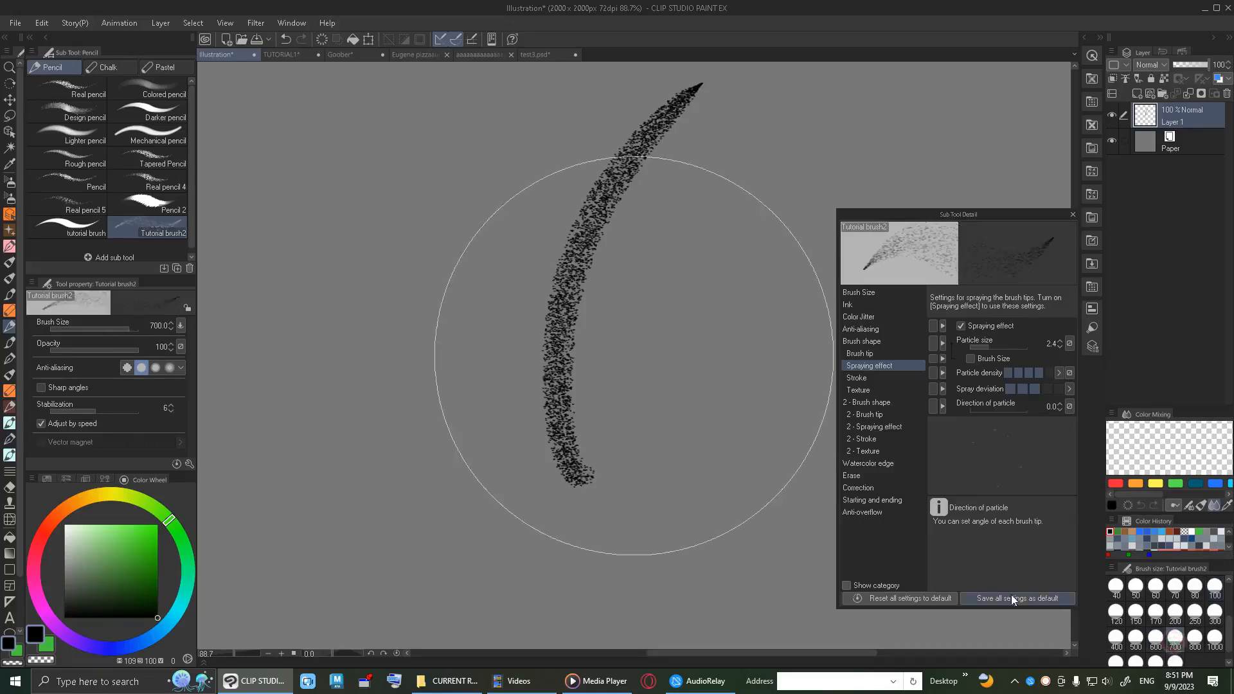
left_click_drag(330, 538, 511, 119)
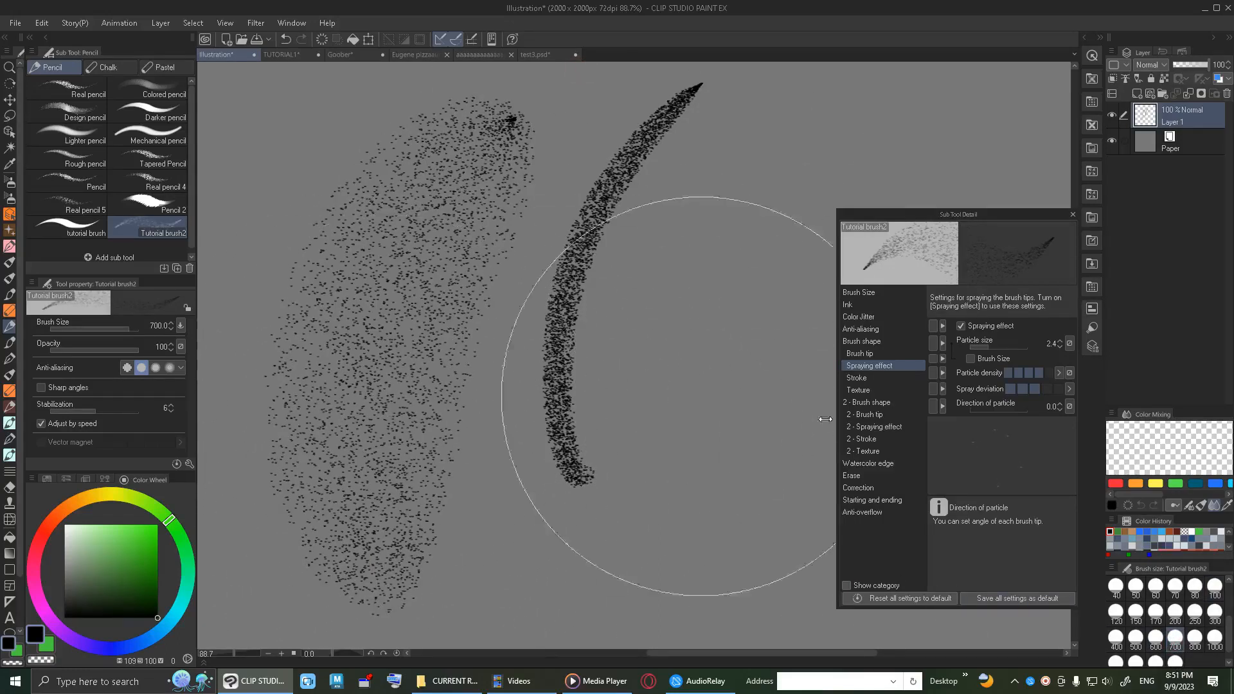
key("ctrl+z")
key("ctrl+z")
Test the unlinked particles with a wavy stroke at brush size 25 and undo it.
scroll(1192, 636, "up", 3)
left_click(1196, 649)
mouse_move(603, 473)
left_mouse_down()
mouse_move(545, 272)
mouse_move(836, 255)
left_mouse_up()
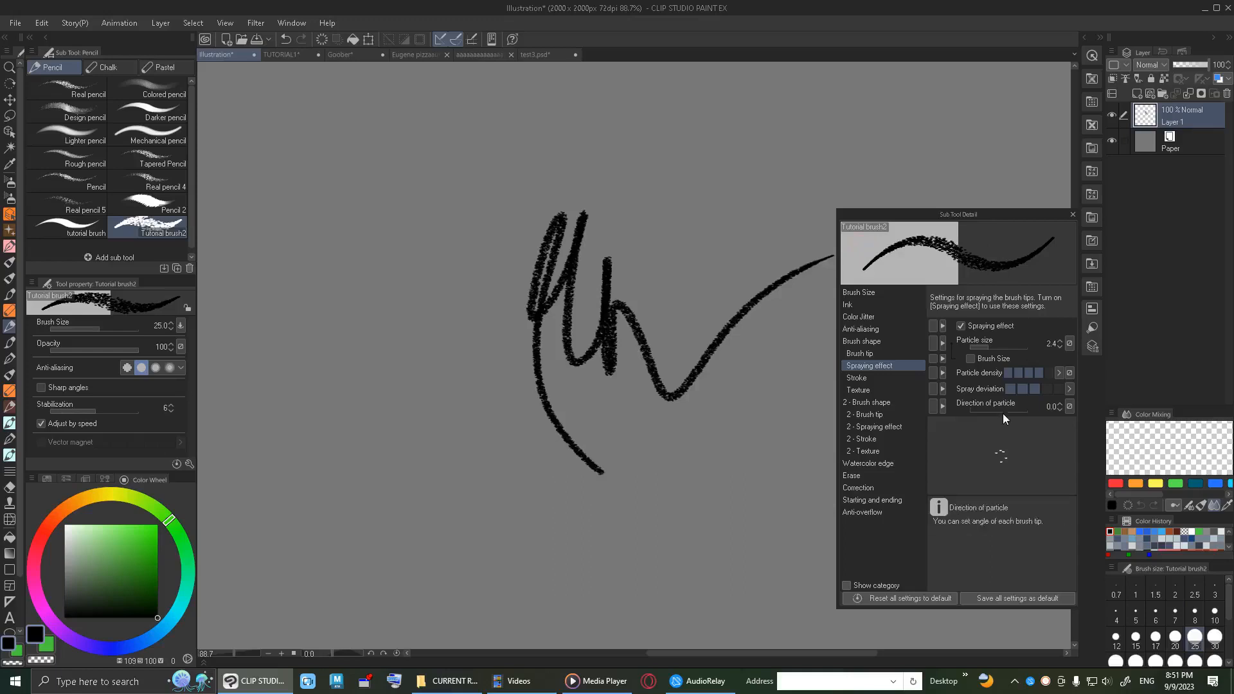
key("ctrl+z")
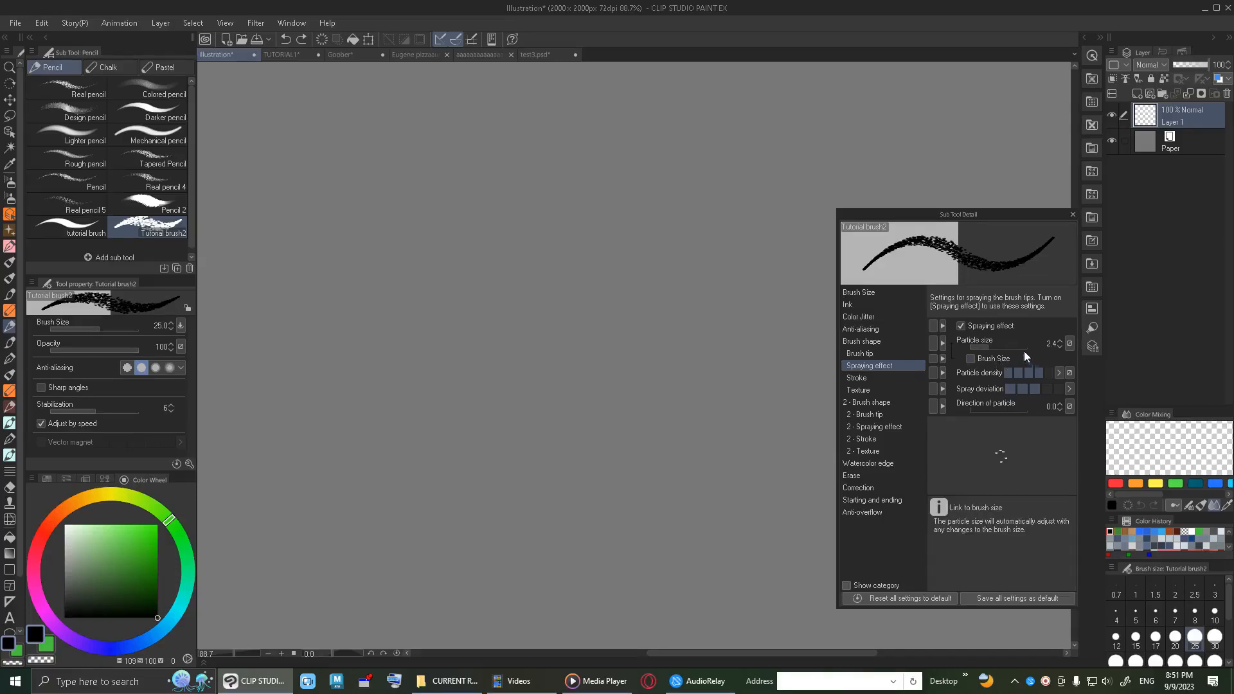
Set the brush size to 80 and the Particle size to 2.4, test them with a stroke, and undo it.
left_click(985, 346)
left_click_drag(985, 344, 984, 349)
left_click(1206, 662)
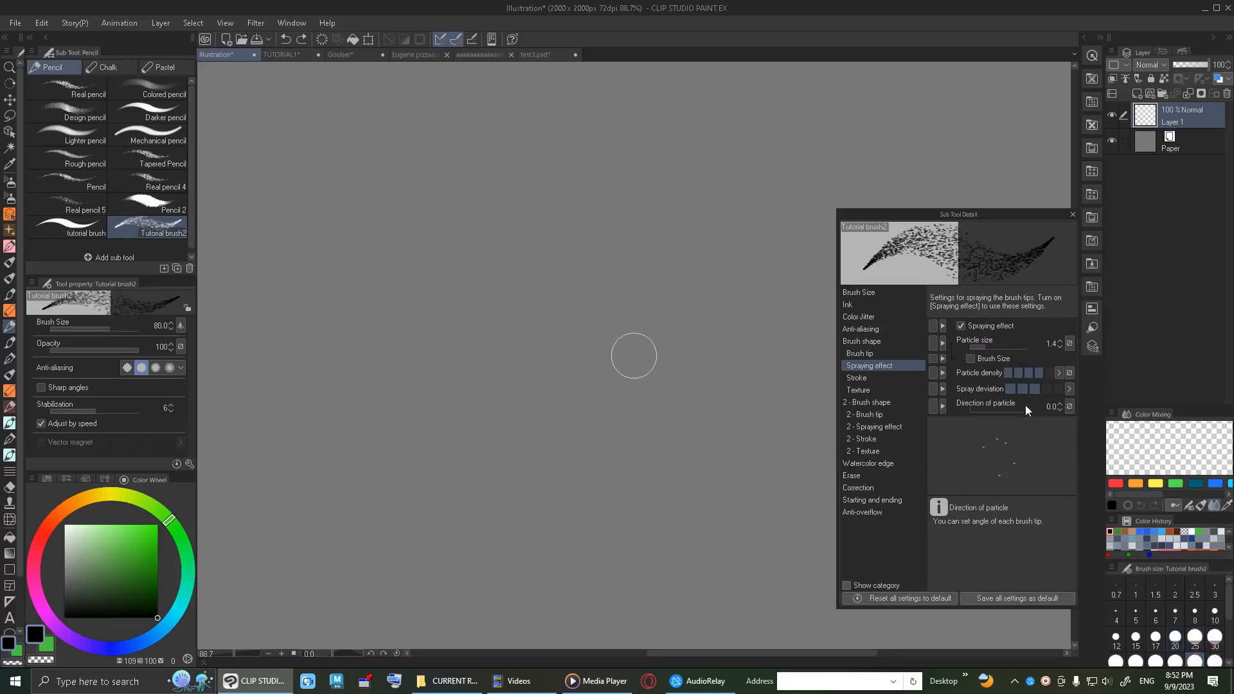
left_click(990, 346)
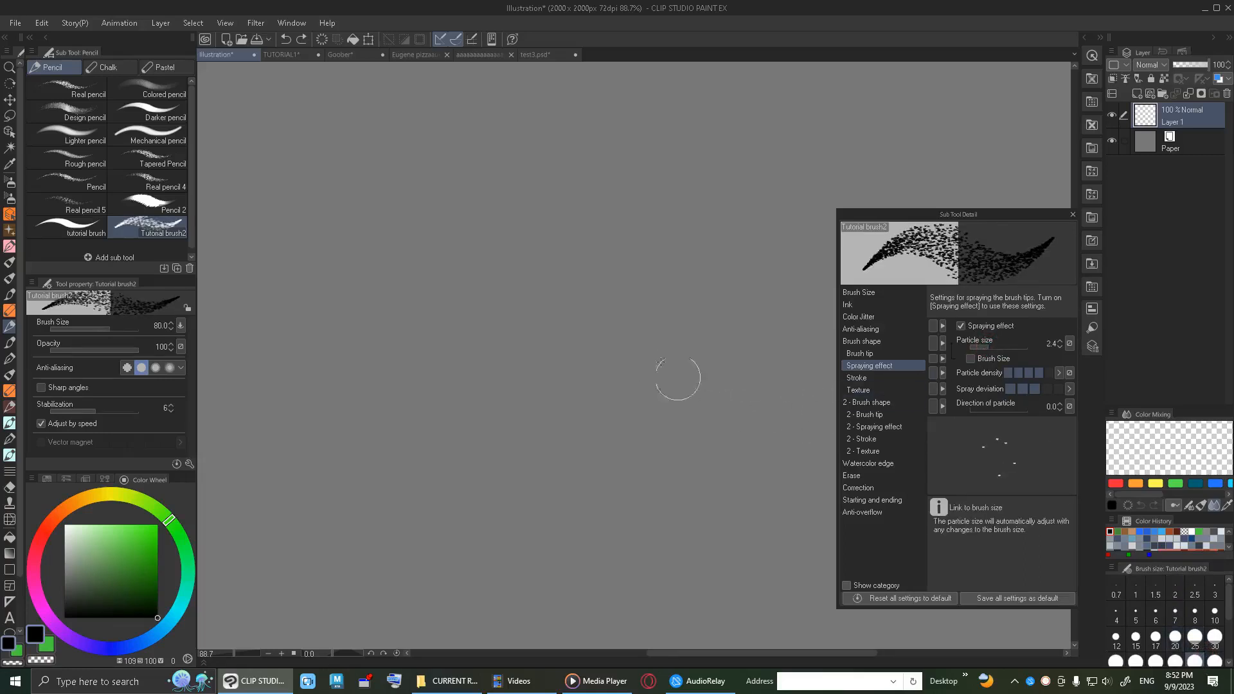
mouse_move(669, 222)
left_mouse_down()
mouse_move(662, 353)
mouse_move(761, 276)
mouse_move(774, 315)
left_mouse_up()
key("ctrl+z")
Set the Particle density to its lowest level, test it with several scribbles, and undo them.
left_click(1010, 373)
mouse_move(663, 415)
left_mouse_down()
mouse_move(639, 284)
mouse_move(515, 242)
mouse_move(549, 278)
mouse_move(812, 168)
left_mouse_up()
mouse_move(792, 317)
left_mouse_down()
mouse_move(715, 365)
mouse_move(715, 250)
mouse_move(674, 285)
mouse_move(678, 185)
mouse_move(627, 184)
mouse_move(567, 268)
mouse_move(547, 512)
mouse_move(532, 560)
mouse_move(519, 554)
mouse_move(529, 465)
mouse_move(639, 421)
mouse_move(751, 425)
mouse_move(703, 461)
left_mouse_up()
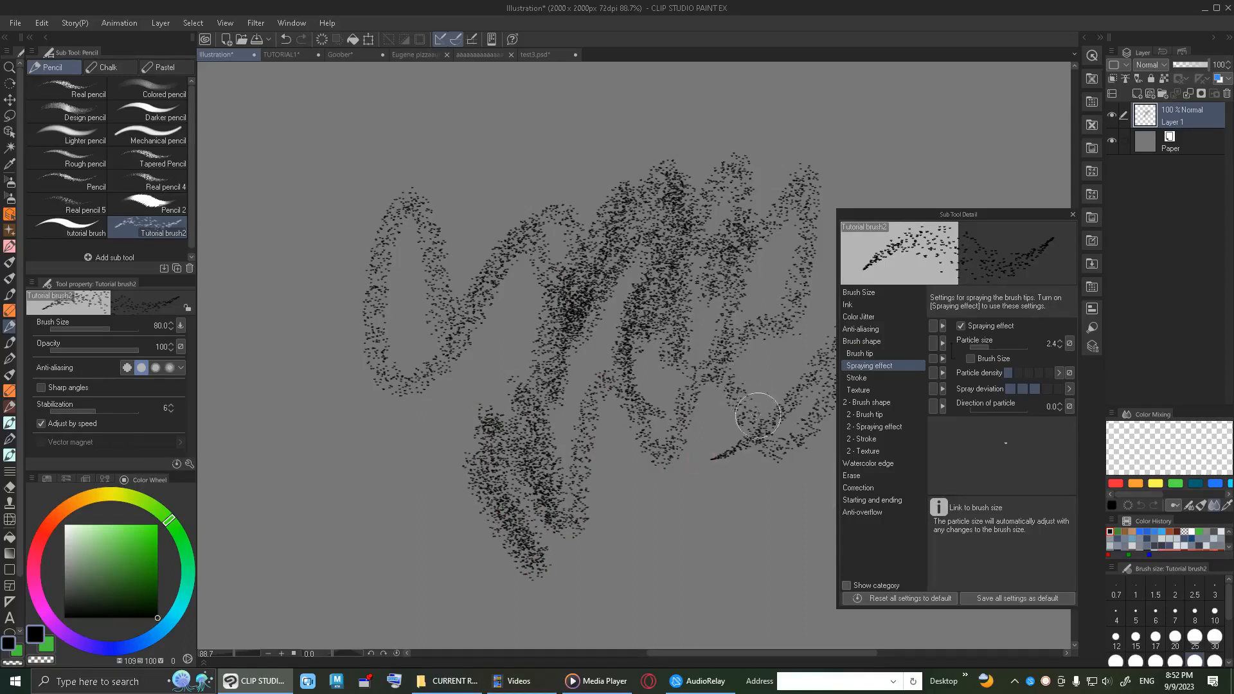
key("ctrl+z")
mouse_move(788, 336)
left_mouse_down()
mouse_move(731, 423)
mouse_move(784, 339)
mouse_move(716, 358)
mouse_move(694, 472)
left_mouse_up()
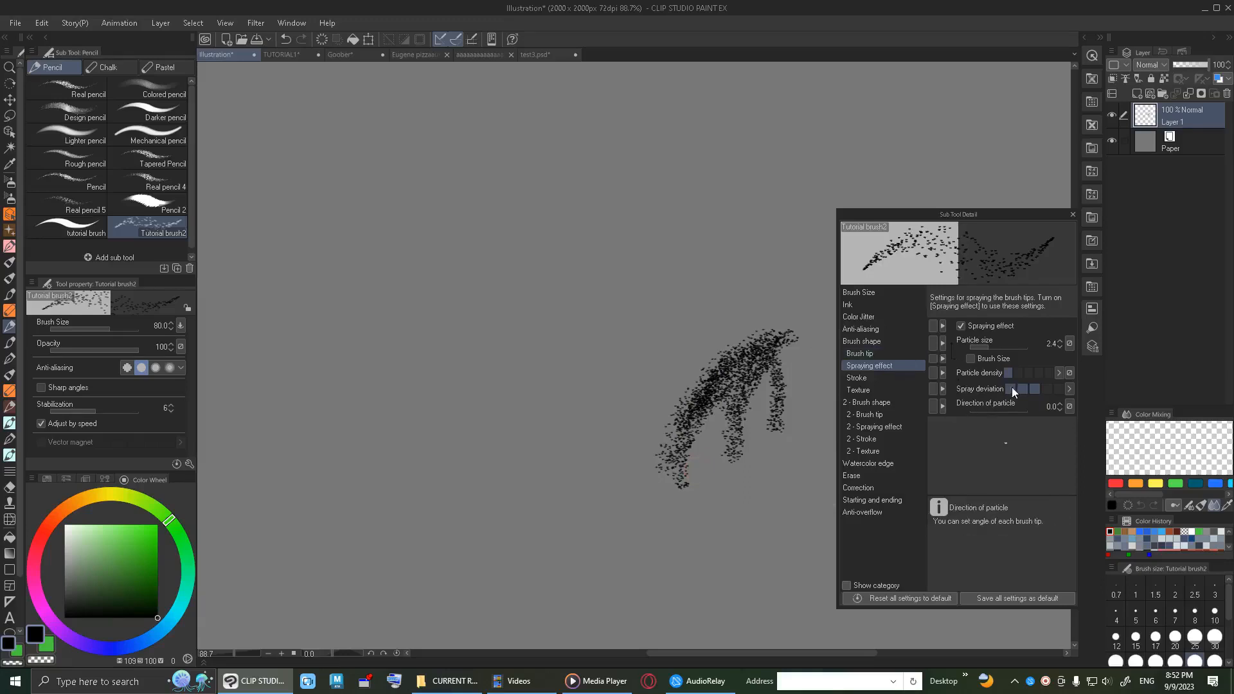
key("ctrl+z")
Compare the highest Particle density level with the lowest using one test stroke each, undoing both strokes.
left_click(1046, 374)
mouse_move(669, 380)
left_mouse_down()
mouse_move(611, 264)
mouse_move(448, 148)
left_mouse_up()
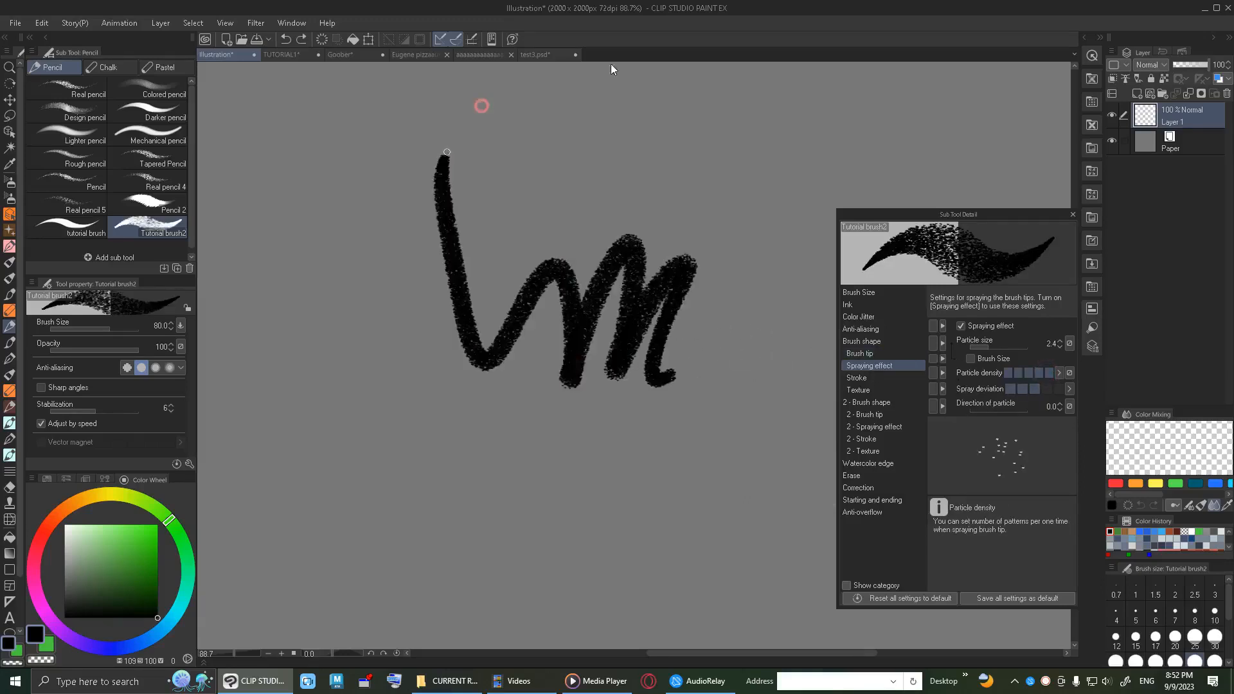
left_click(1009, 373)
key("ctrl+z")
mouse_move(765, 256)
left_mouse_down()
mouse_move(574, 358)
mouse_move(779, 363)
left_mouse_up()
key("ctrl+z")
Link the Particle density to Pen pressure, set it to the highest level, and test it with several strokes, undoing them.
left_click(1068, 373)
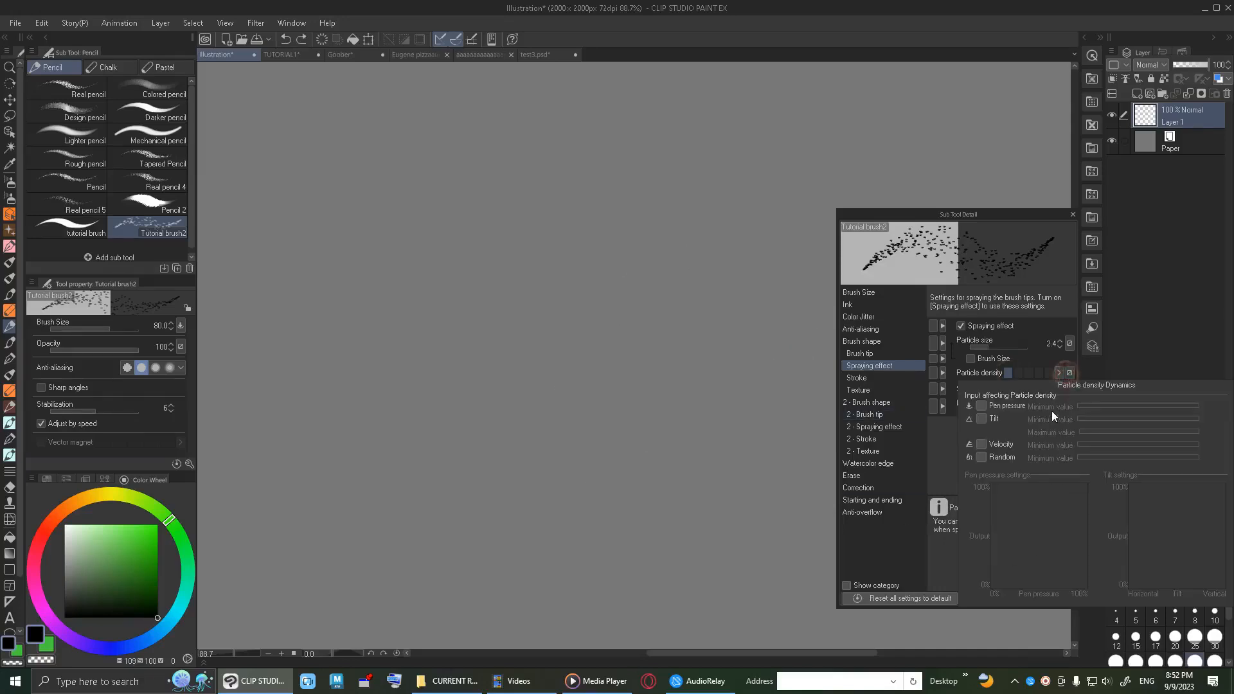
left_click(1006, 407)
left_click(1050, 371)
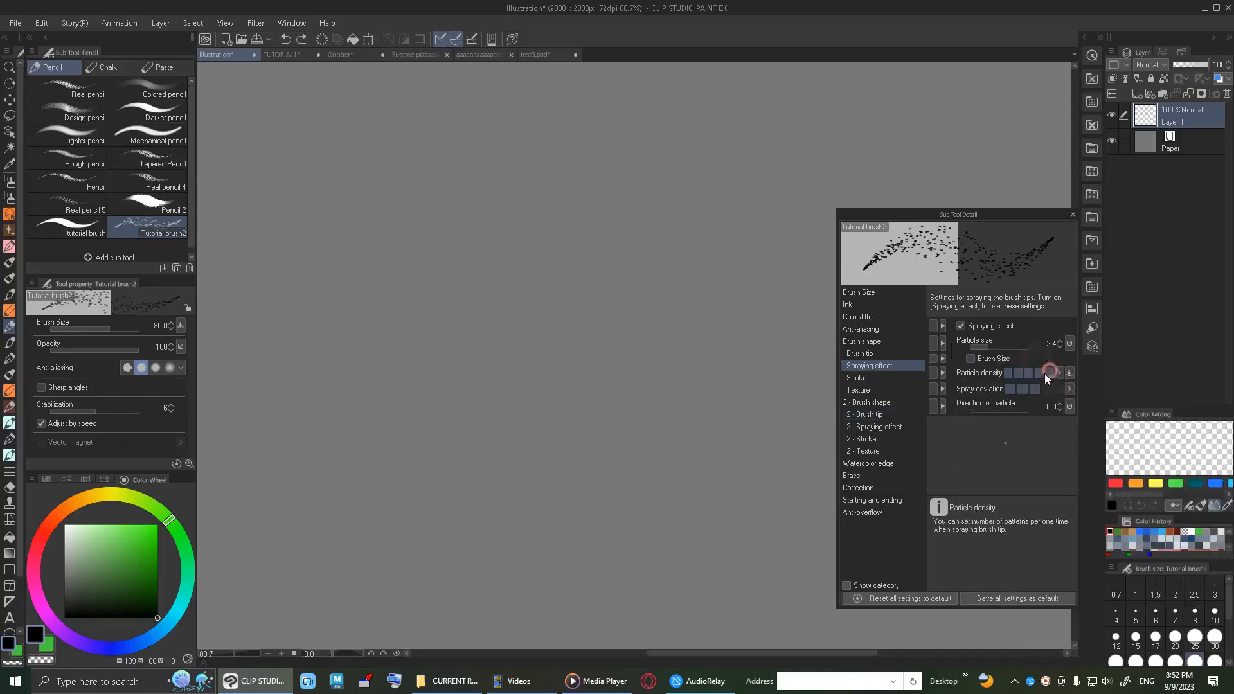
mouse_move(638, 413)
left_mouse_down()
mouse_move(653, 289)
mouse_move(601, 251)
mouse_move(486, 210)
mouse_move(429, 194)
left_mouse_up()
mouse_move(377, 251)
left_mouse_down()
mouse_move(559, 248)
mouse_move(811, 217)
mouse_move(735, 423)
mouse_move(719, 224)
left_mouse_up()
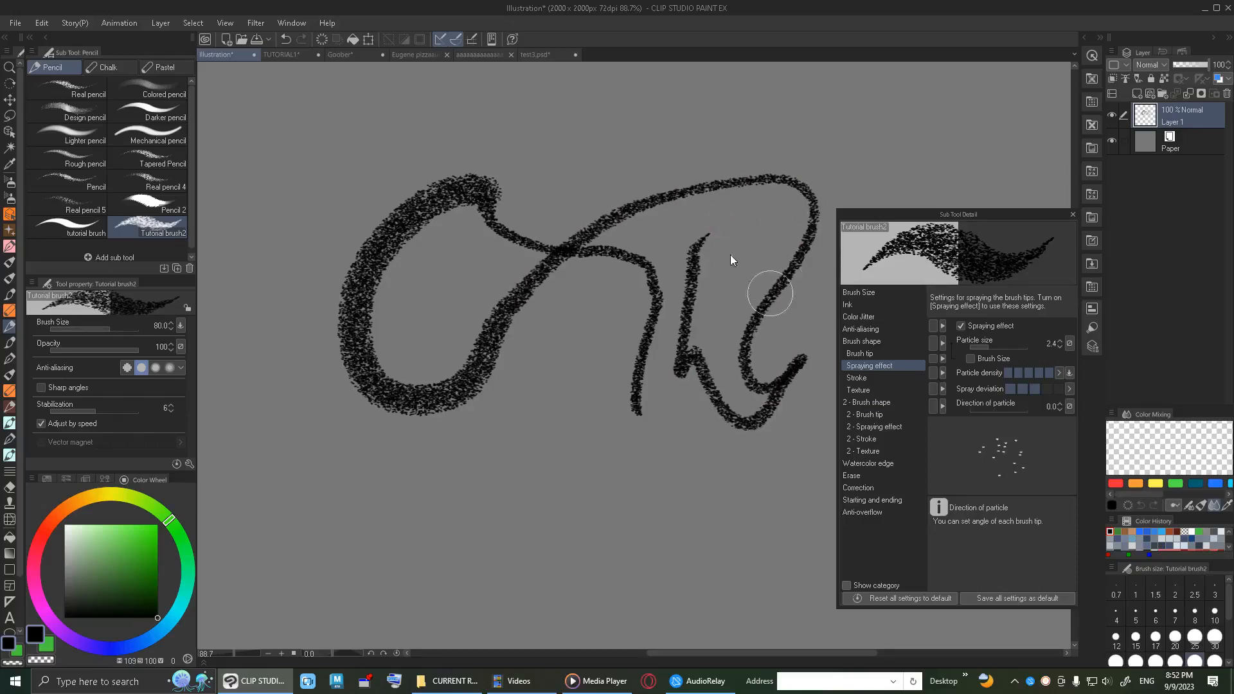
key("ctrl+z")
left_click_drag(765, 146, 783, 344)
key("ctrl+z")
mouse_move(805, 257)
left_mouse_down()
mouse_move(707, 326)
mouse_move(698, 210)
left_mouse_up()
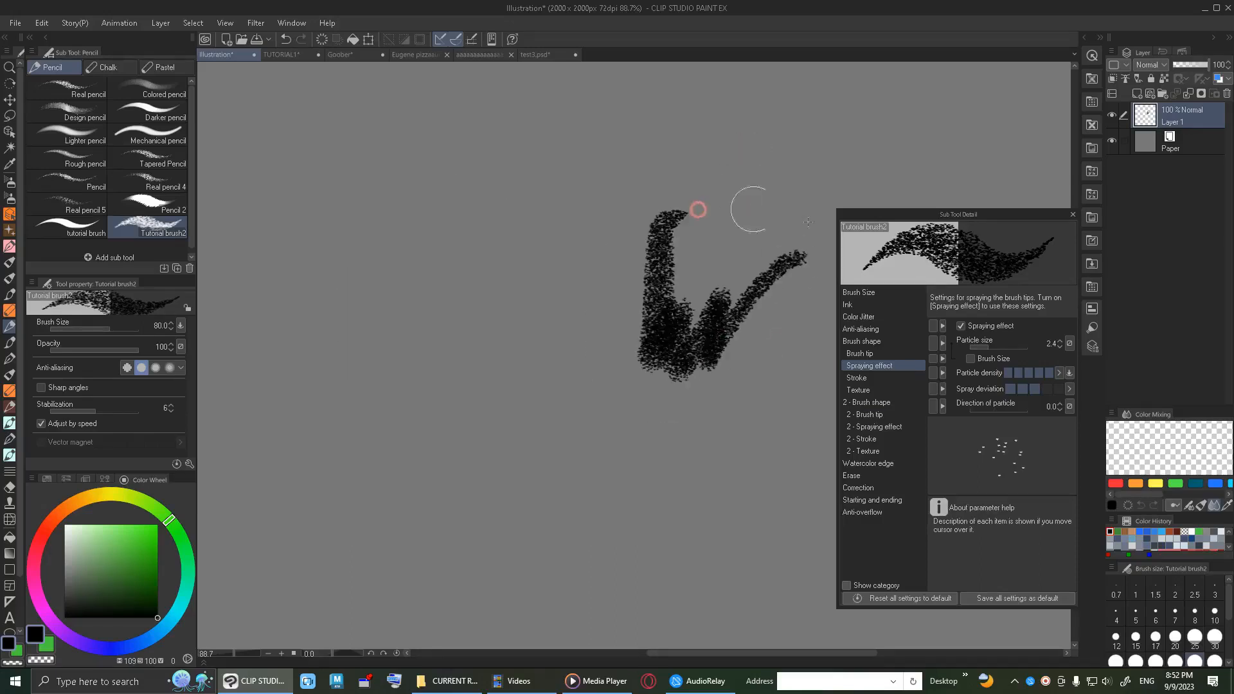
key("ctrl+z")
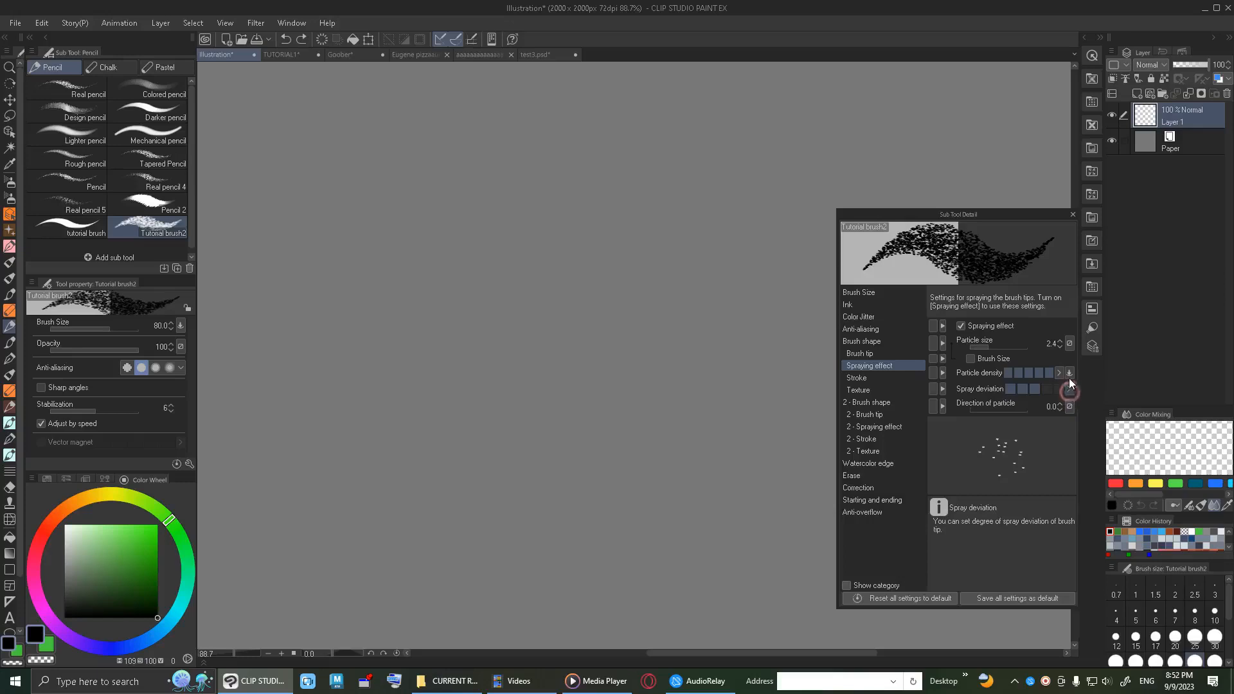
Invert the Particle density pen pressure curve to fall from 100% to 0% output, test it with a stroke, and undo it.
left_click(1070, 376)
left_click(1017, 410)
left_click(1012, 409)
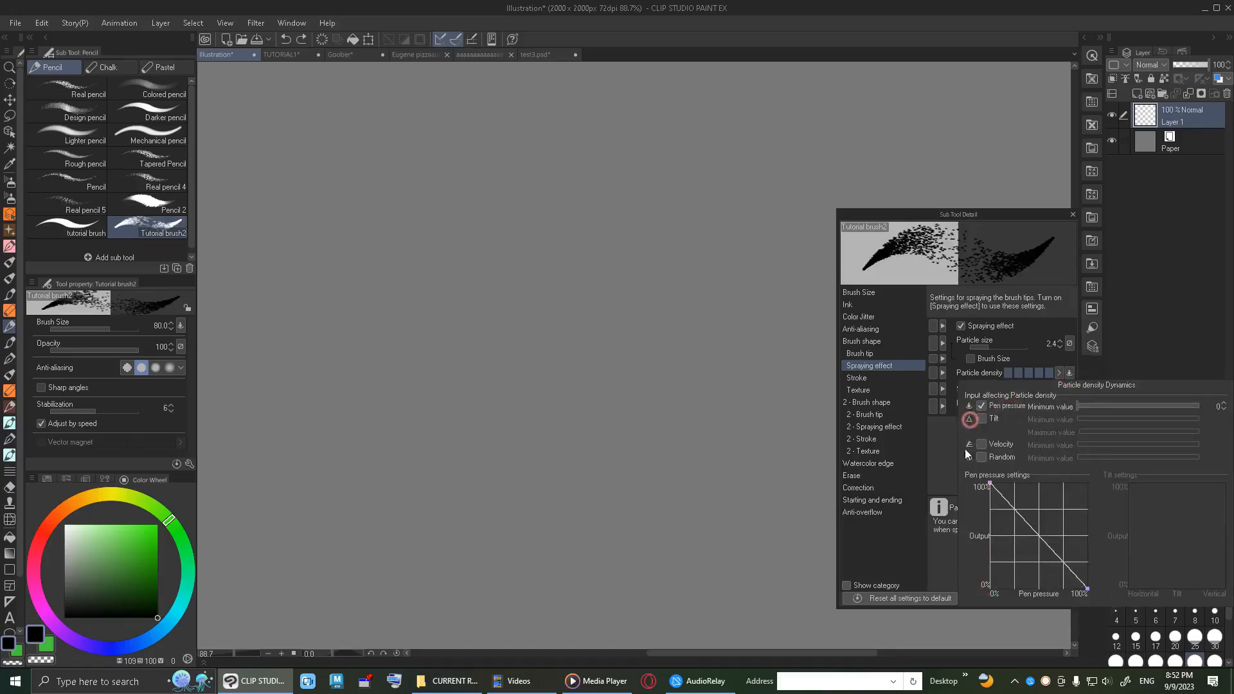
mouse_move(627, 422)
left_mouse_down()
mouse_move(586, 257)
mouse_move(691, 255)
mouse_move(504, 435)
mouse_move(421, 317)
left_mouse_up()
key("ctrl+z")
Test the inverted density curve with several diagonal strokes of varying pressure and undo them all.
mouse_move(767, 247)
left_mouse_down()
mouse_move(714, 243)
mouse_move(331, 515)
left_mouse_up()
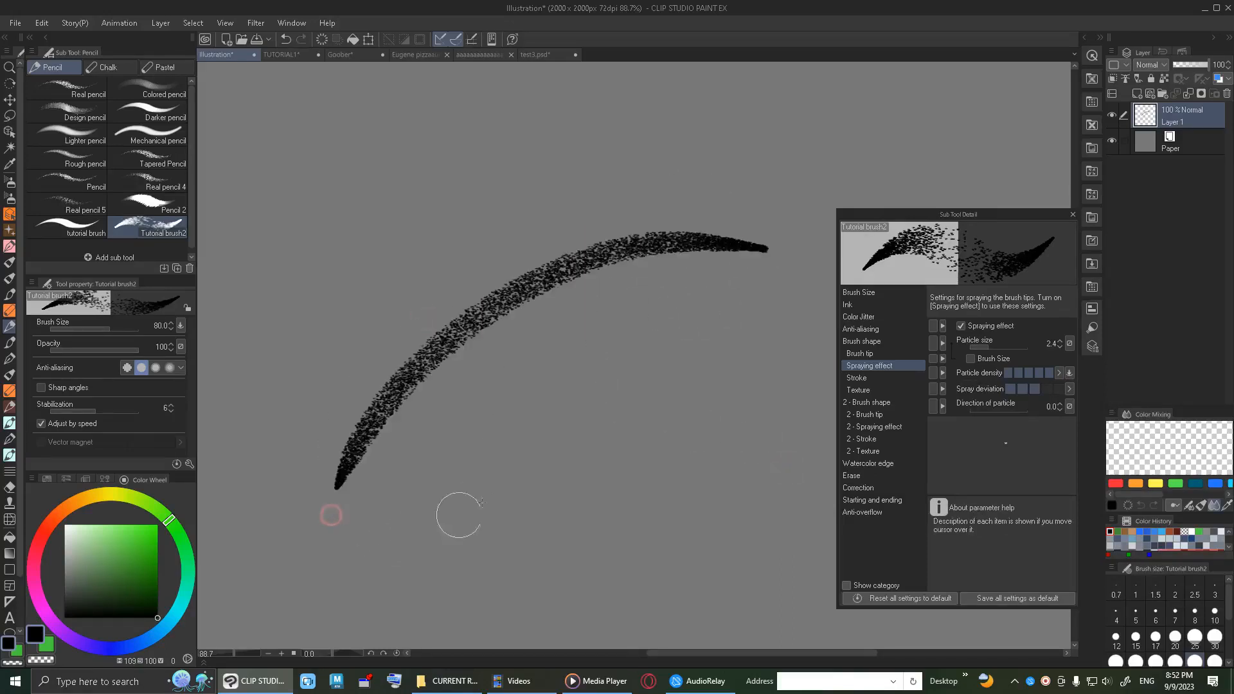
left_click_drag(779, 253, 528, 411)
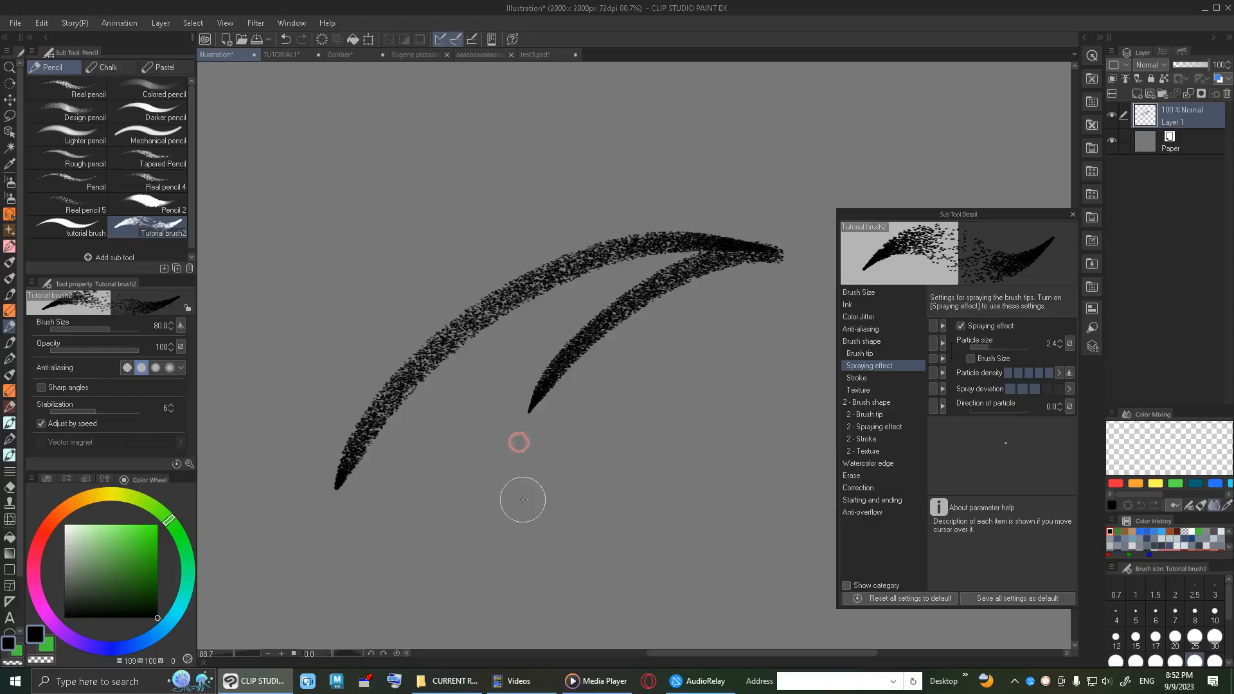
key("ctrl+z")
mouse_move(781, 266)
left_mouse_down()
mouse_move(705, 270)
mouse_move(735, 266)
mouse_move(618, 326)
mouse_move(724, 266)
mouse_move(598, 358)
mouse_move(639, 573)
left_mouse_up()
key("ctrl+z")
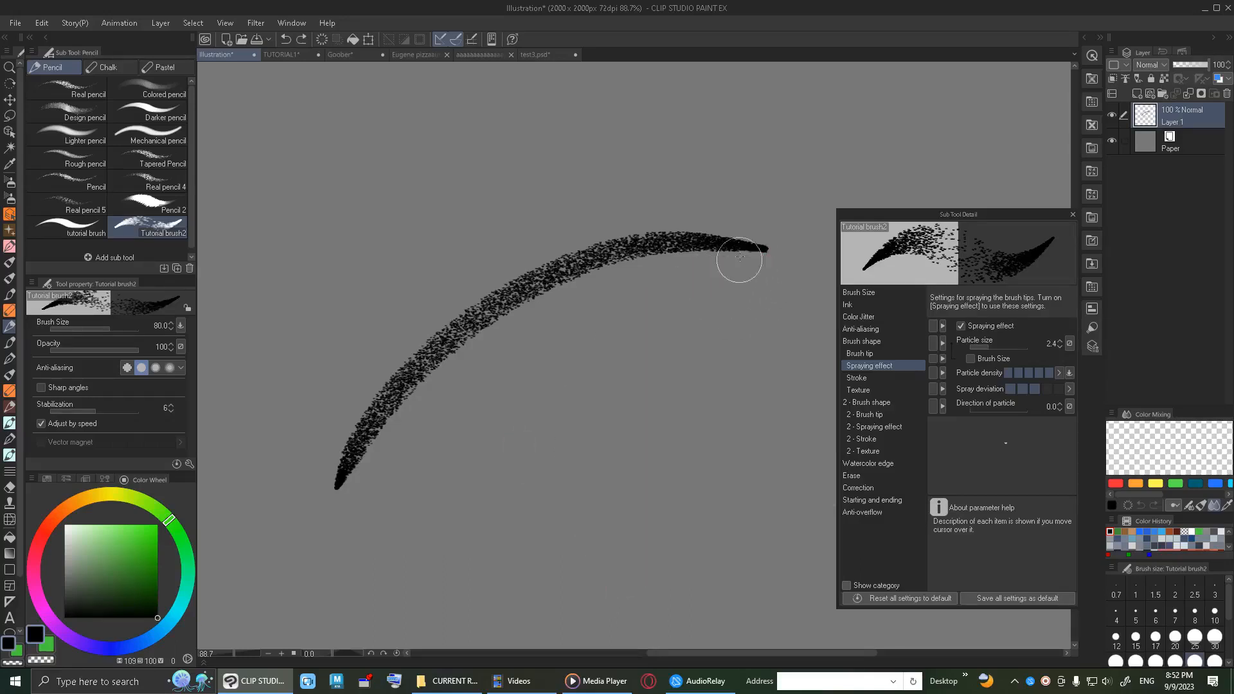
key("ctrl+z")
mouse_move(788, 260)
left_mouse_down()
mouse_move(674, 280)
mouse_move(603, 344)
mouse_move(588, 322)
mouse_move(599, 356)
mouse_move(778, 252)
mouse_move(601, 490)
left_mouse_up()
key("ctrl+z")
key("ctrl+z")
Draw two sets of curved strokes to compare light and heavy pressure on the spray density, undoing each set.
mouse_move(803, 295)
left_mouse_down()
mouse_move(561, 498)
mouse_move(552, 472)
mouse_move(681, 338)
left_mouse_up()
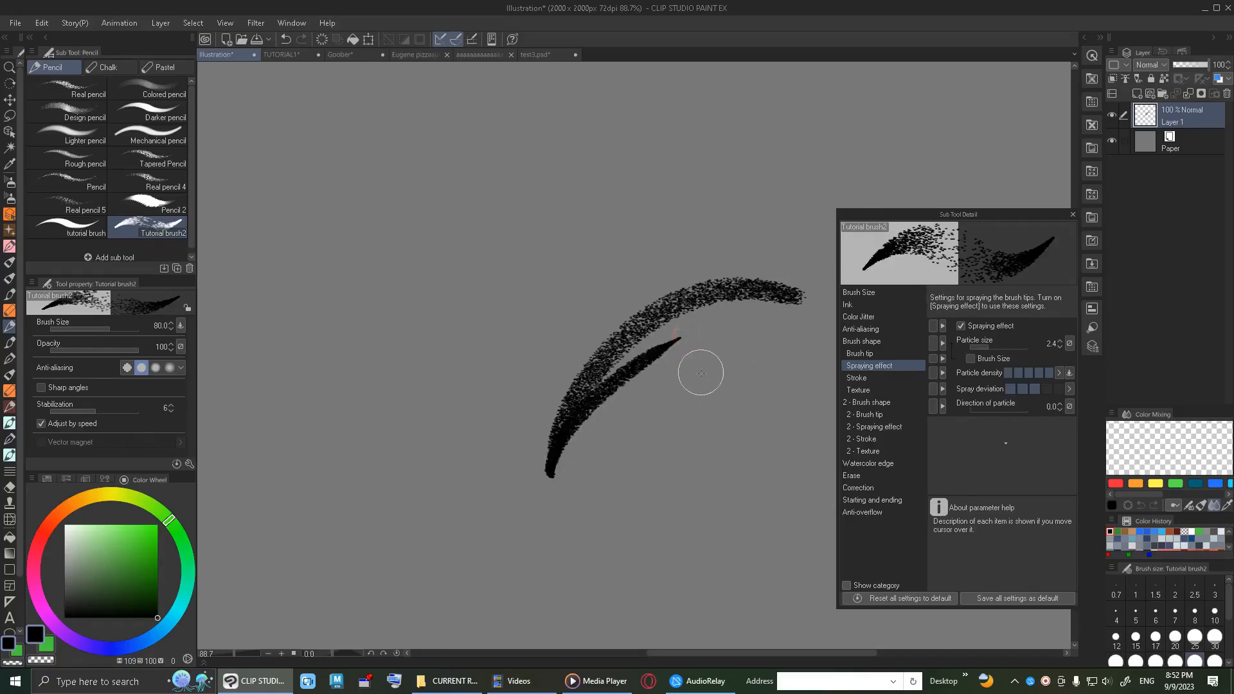
key("ctrl+z")
key("ctrl+z")
mouse_move(802, 294)
left_mouse_down()
mouse_move(510, 508)
mouse_move(617, 355)
mouse_move(661, 385)
mouse_move(683, 345)
mouse_move(652, 385)
mouse_move(722, 325)
mouse_move(732, 334)
left_mouse_up()
key("ctrl+z")
key("ctrl+z")
Test the inverted density by scribbling a shaded patch, undo it, and scribble a new diagonal patch.
mouse_move(715, 455)
left_mouse_down()
mouse_move(720, 373)
mouse_move(697, 311)
mouse_move(629, 322)
mouse_move(622, 384)
mouse_move(754, 282)
left_mouse_up()
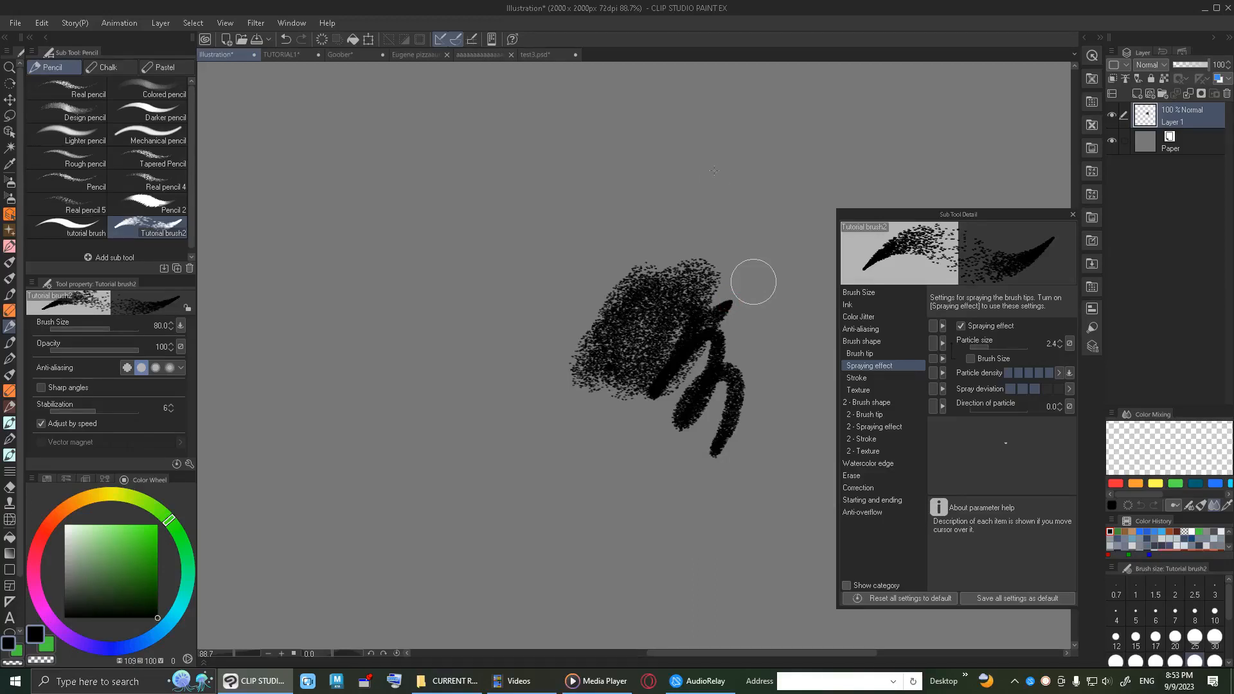
key("ctrl+z")
mouse_move(707, 254)
left_mouse_down()
mouse_move(661, 289)
mouse_move(665, 312)
left_mouse_up()
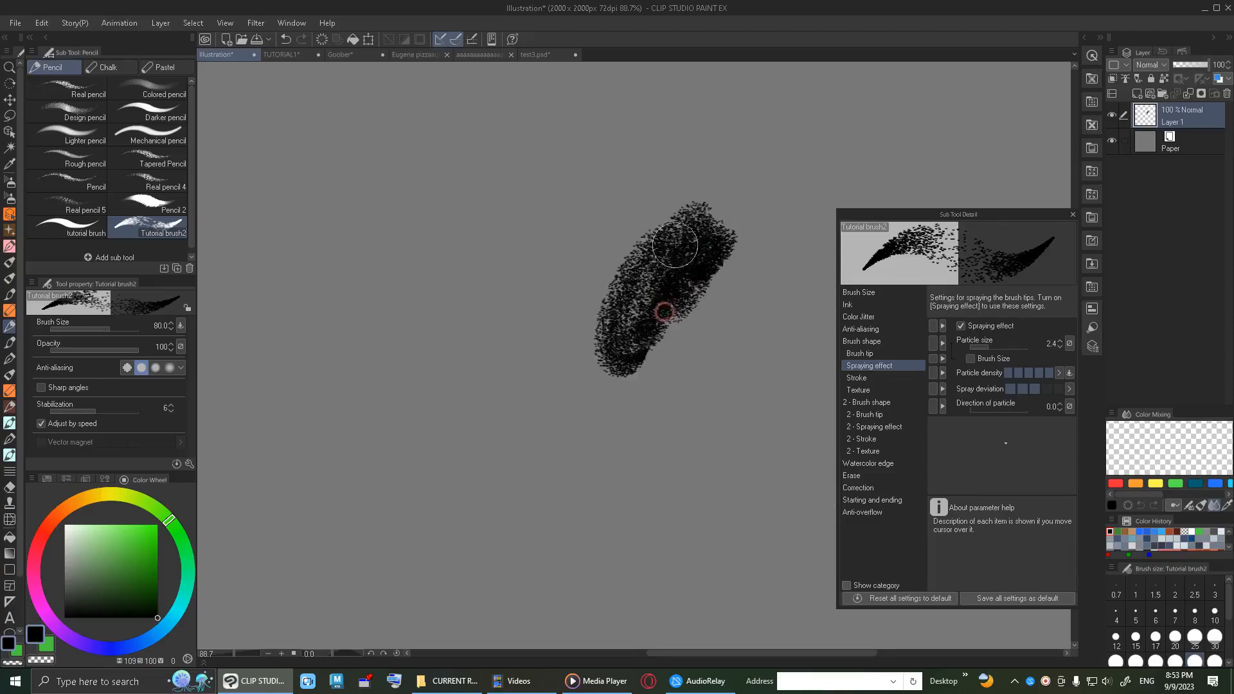
Undo the shaded patch, scribble freely across the canvas to test the inverted particle density, and undo those strokes.
key("ctrl+z")
mouse_move(566, 386)
left_mouse_down()
mouse_move(722, 256)
mouse_move(601, 367)
mouse_move(563, 327)
mouse_move(656, 203)
mouse_move(611, 257)
mouse_move(551, 231)
mouse_move(546, 165)
mouse_move(518, 273)
left_mouse_up()
key("ctrl+z")
mouse_move(861, 150)
left_mouse_down()
mouse_move(642, 331)
mouse_move(766, 226)
mouse_move(827, 206)
mouse_move(758, 502)
mouse_move(672, 495)
mouse_move(606, 531)
mouse_move(441, 353)
mouse_move(540, 261)
mouse_move(592, 283)
mouse_move(819, 257)
left_mouse_up()
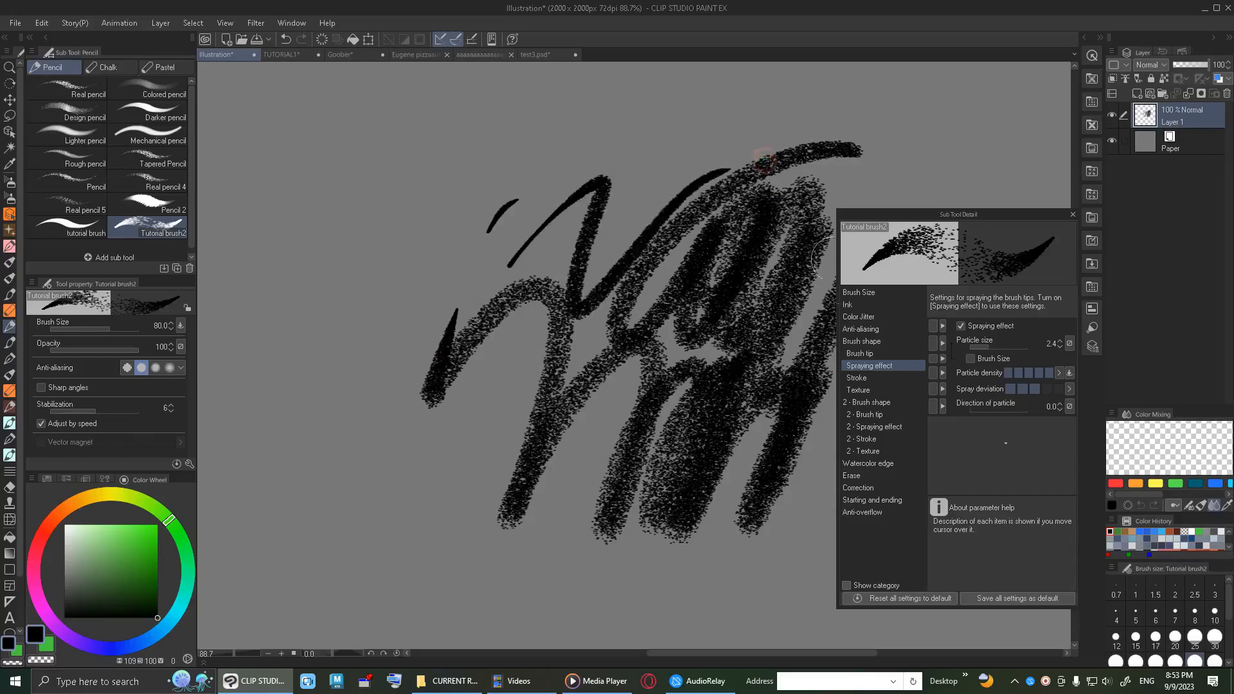
key("ctrl+z")
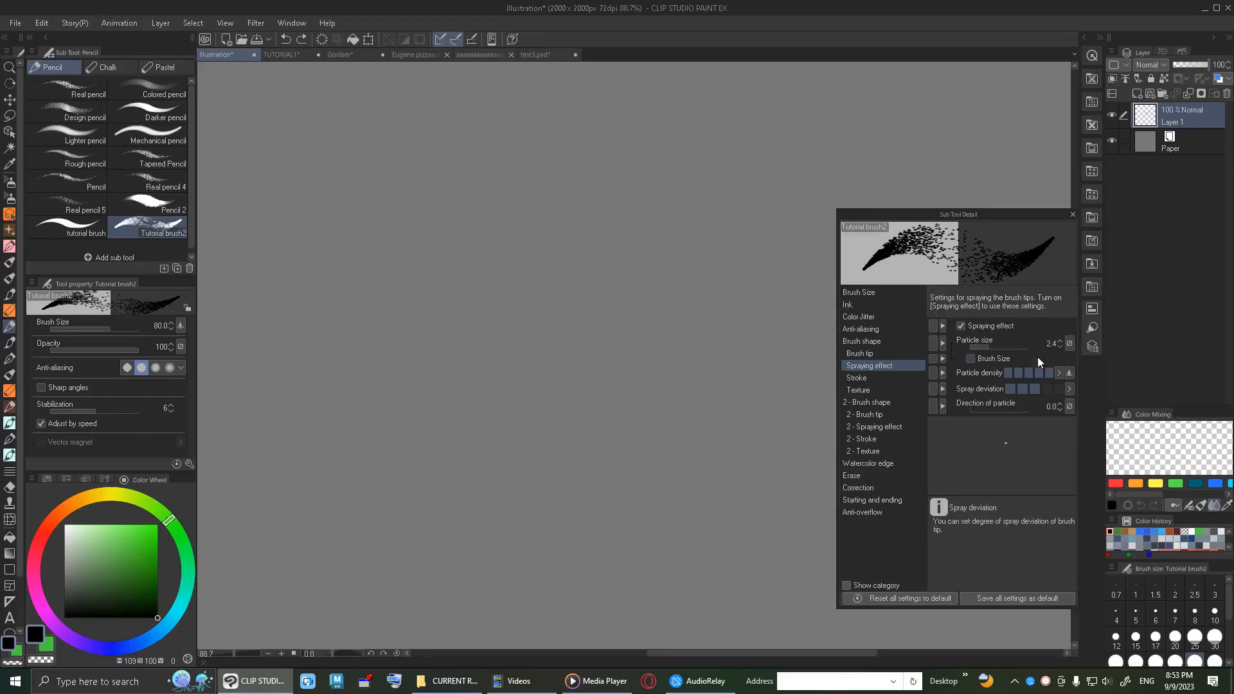
Raise Spray deviation to its highest level, drop it to its lowest, draw two curved test strokes, and undo them.
left_click(1013, 389)
left_click(1056, 388)
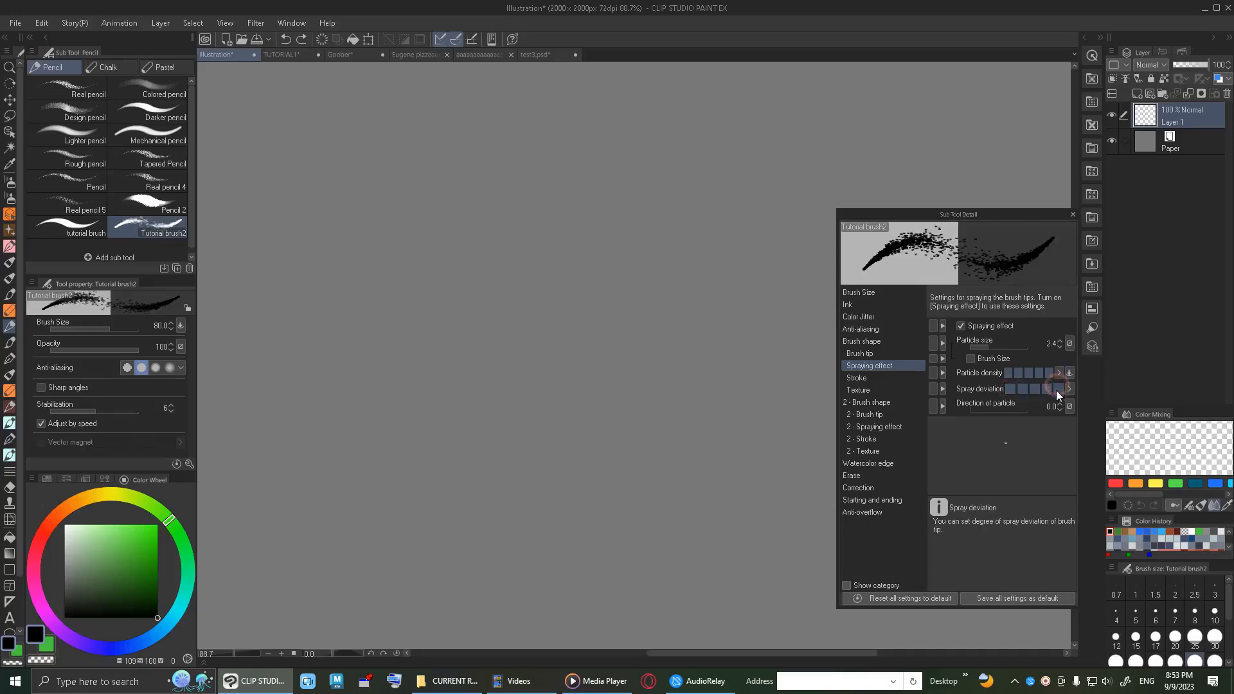
left_click(1008, 389)
left_click(844, 122)
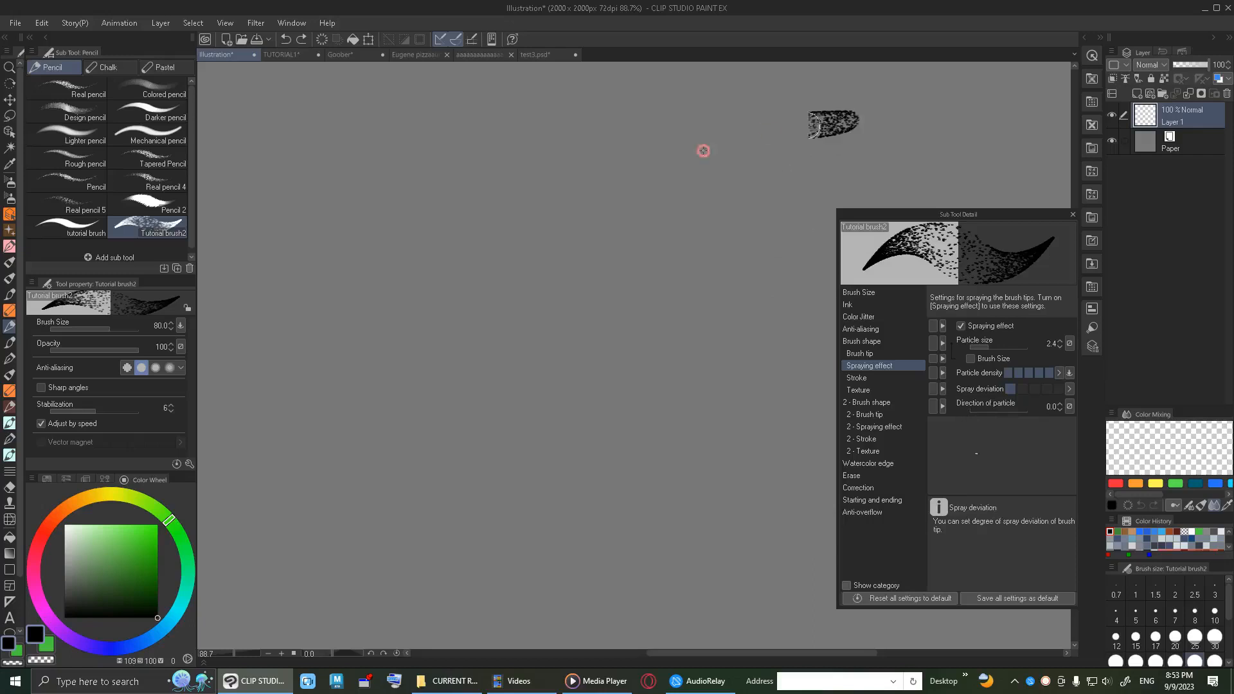
left_click_drag(767, 131, 605, 543)
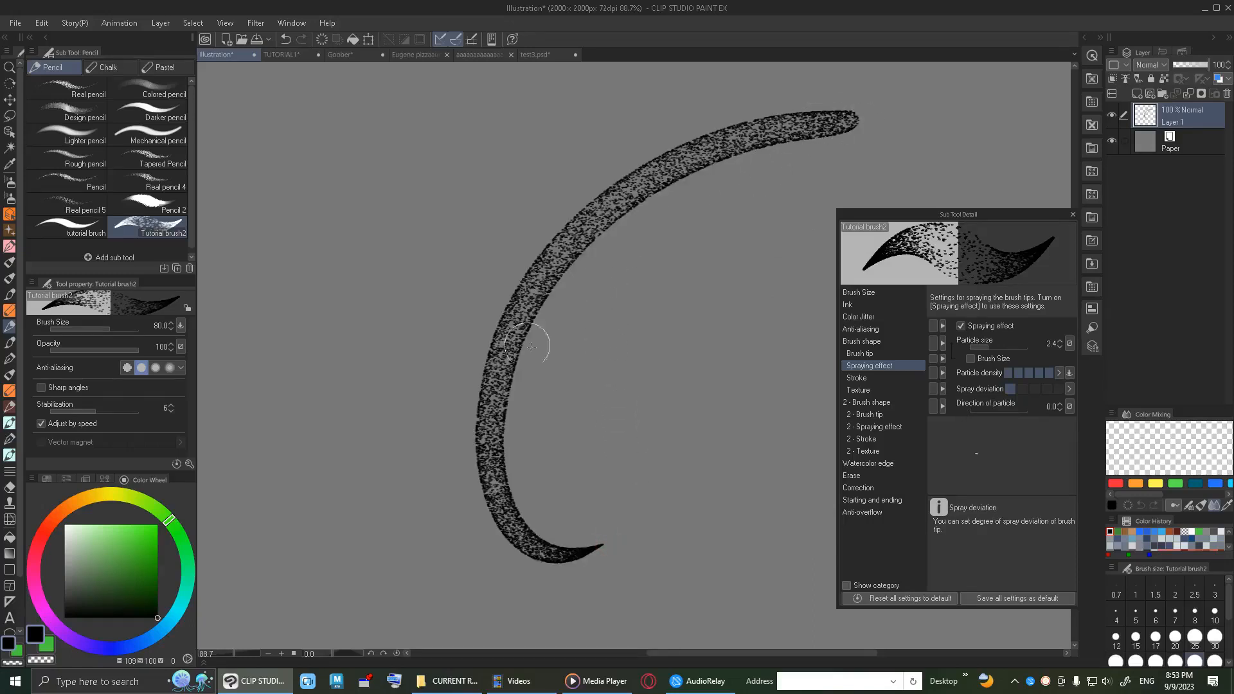
left_click_drag(855, 159, 770, 334)
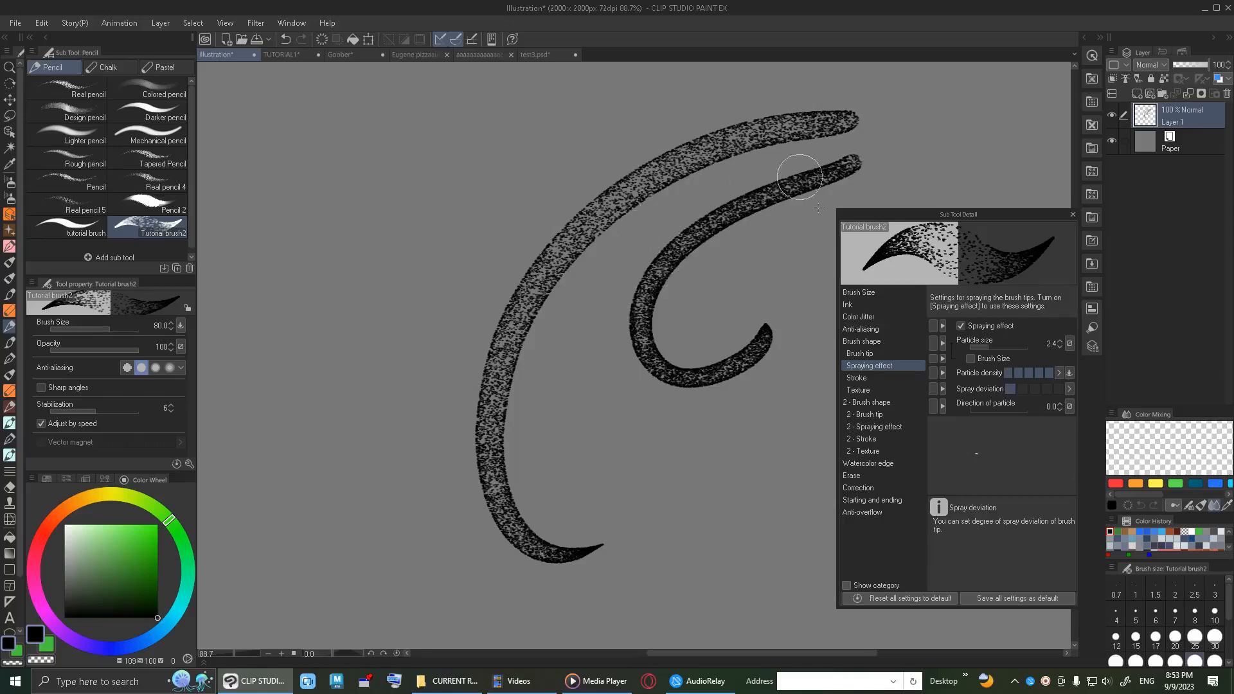
key("ctrl+z")
key("ctrl+z")
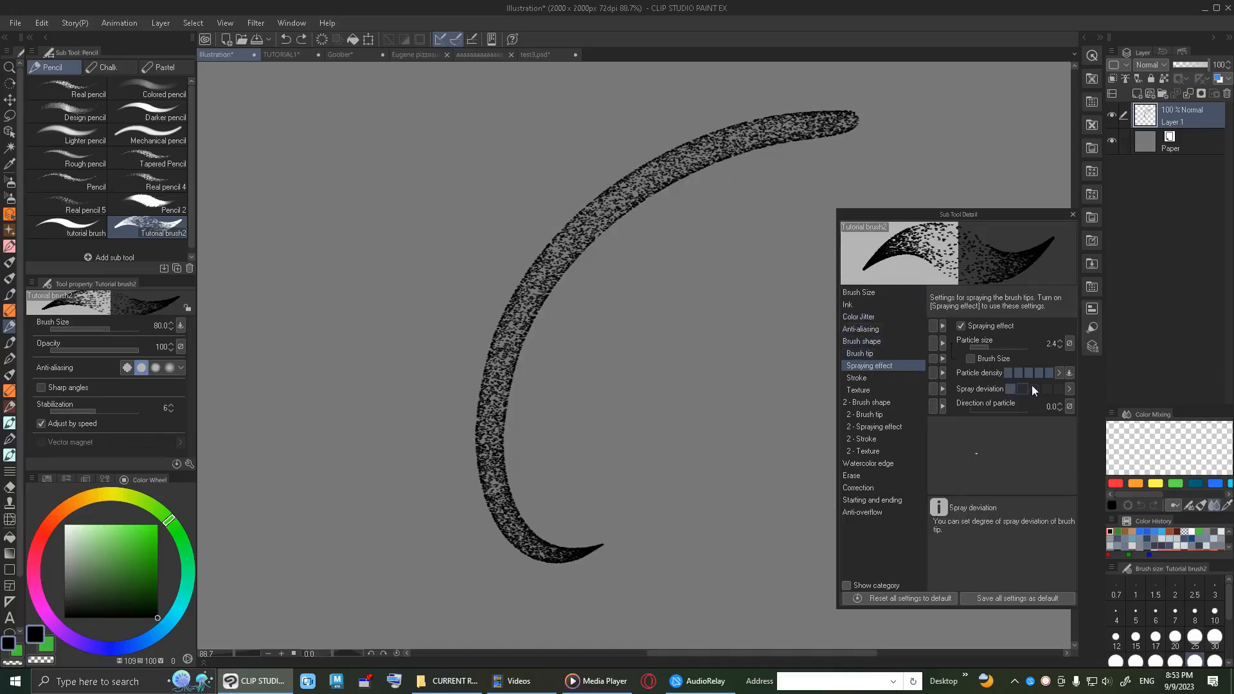
Test the highest Spray deviation level with a stroke, undo it, and lower the deviation to the third level.
left_click(1058, 390)
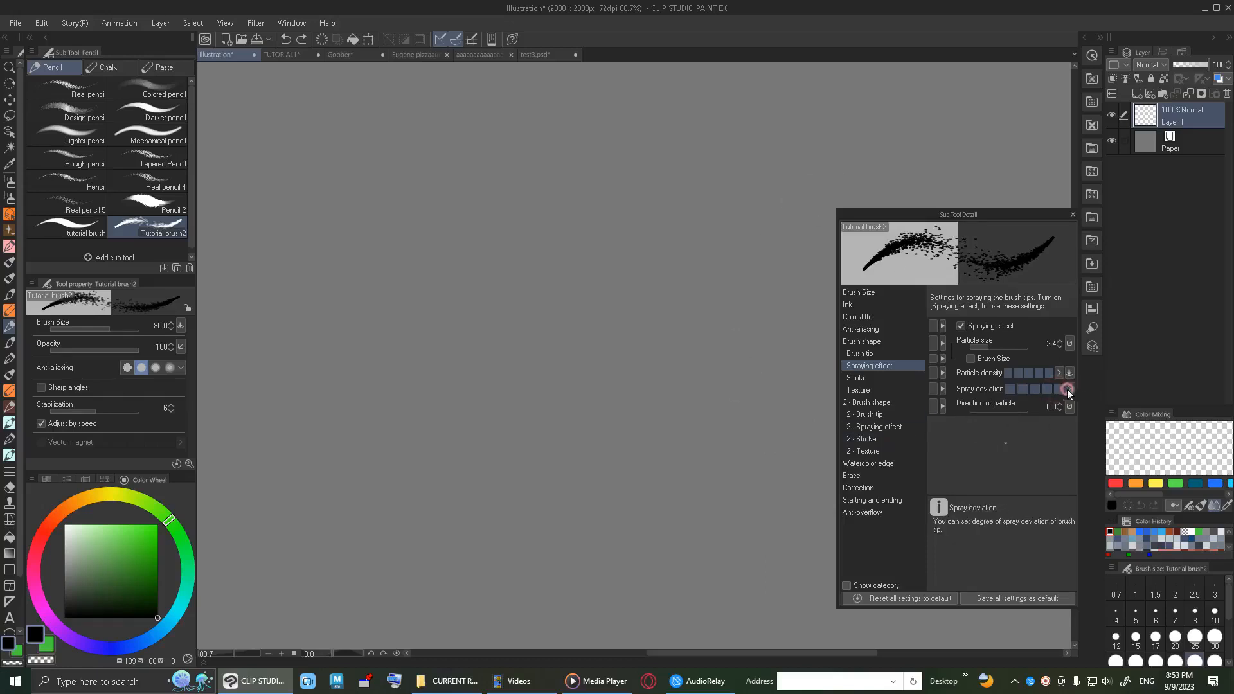
mouse_move(801, 126)
left_mouse_down()
mouse_move(694, 401)
mouse_move(553, 335)
mouse_move(579, 238)
mouse_move(685, 296)
mouse_move(751, 469)
mouse_move(633, 533)
mouse_move(551, 302)
mouse_move(812, 432)
mouse_move(922, 405)
left_mouse_up()
key("ctrl+z")
left_click(1036, 391)
key("ctrl+z")
Test the second and first Spray deviation levels with a scribble each, undo both, and return to the third level.
left_click(1024, 391)
mouse_move(706, 351)
left_mouse_down()
mouse_move(647, 479)
mouse_move(735, 422)
mouse_move(767, 516)
left_mouse_up()
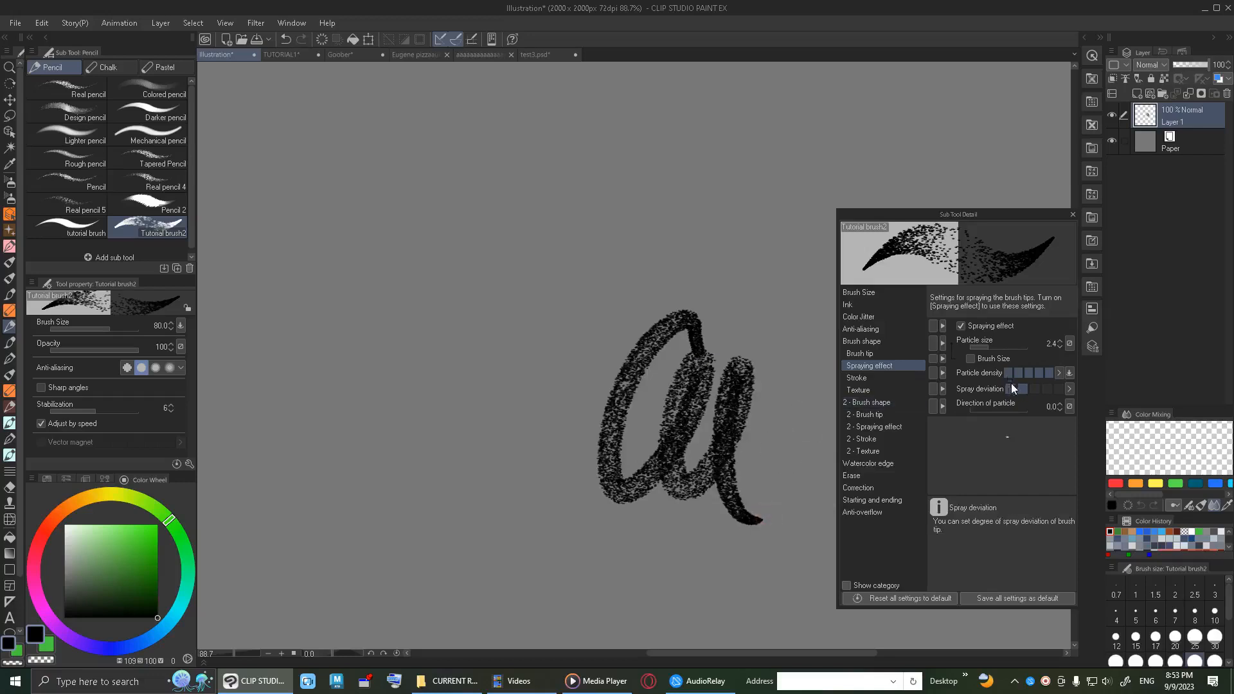
key("ctrl+z")
left_click(1013, 389)
left_click_drag(728, 331, 821, 432)
key("ctrl+z")
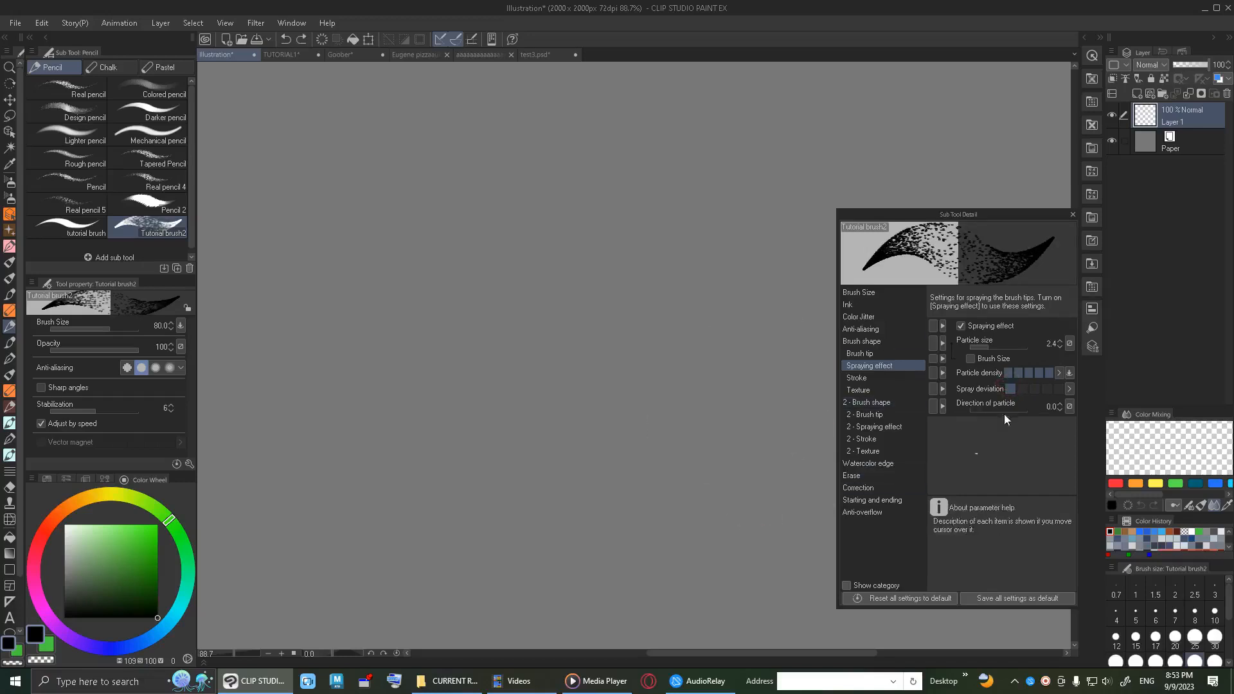
left_click(1039, 391)
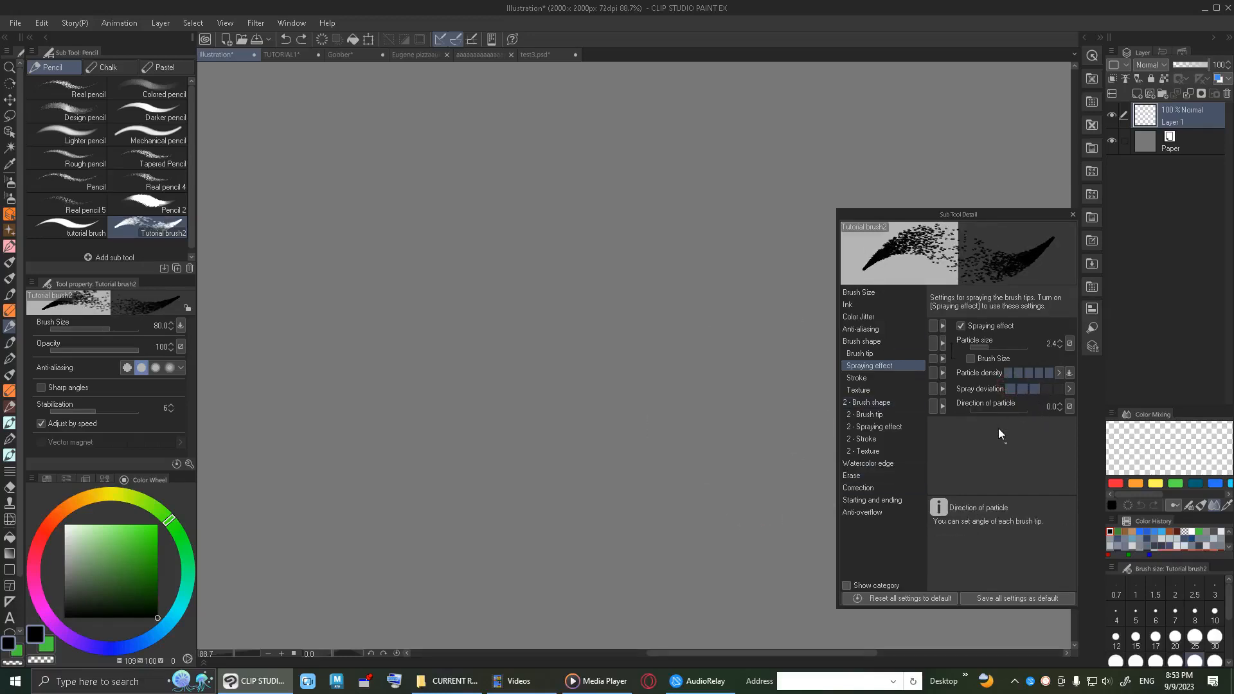
Set Direction of particle to 284.0, test it with a scribble, and clear the layer.
left_click_drag(974, 411, 1016, 418)
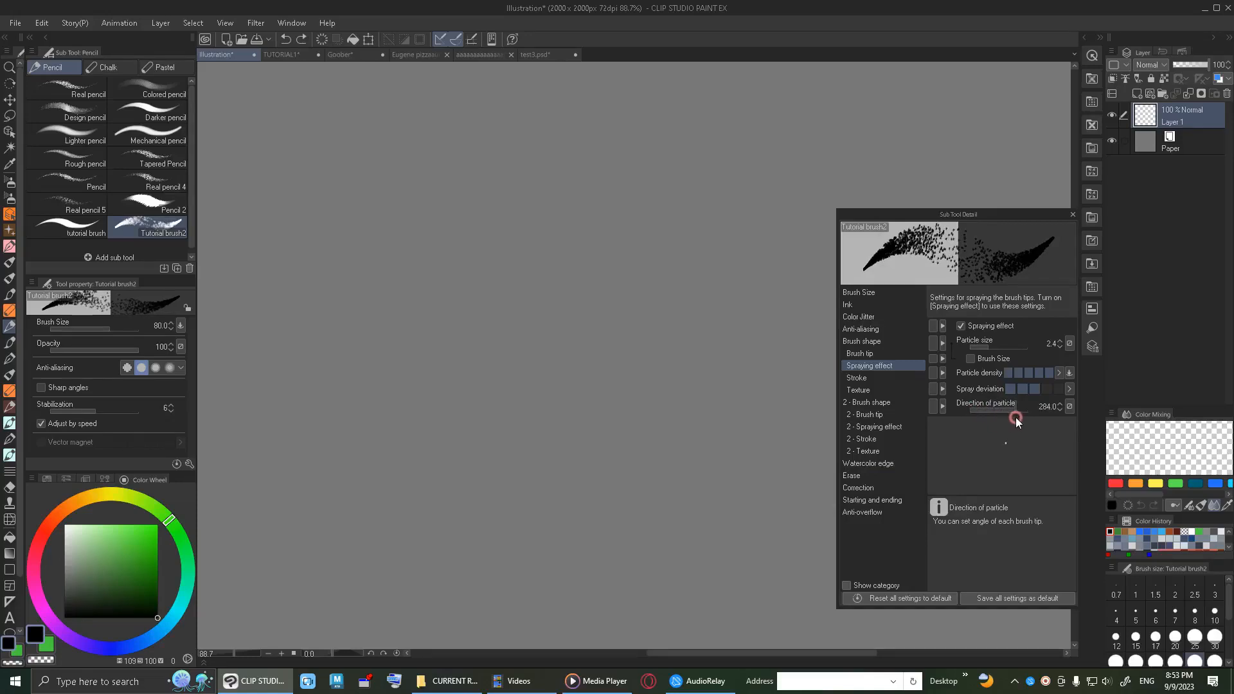
mouse_move(621, 426)
left_mouse_down()
mouse_move(668, 214)
mouse_move(698, 566)
left_mouse_up()
key("Delete")
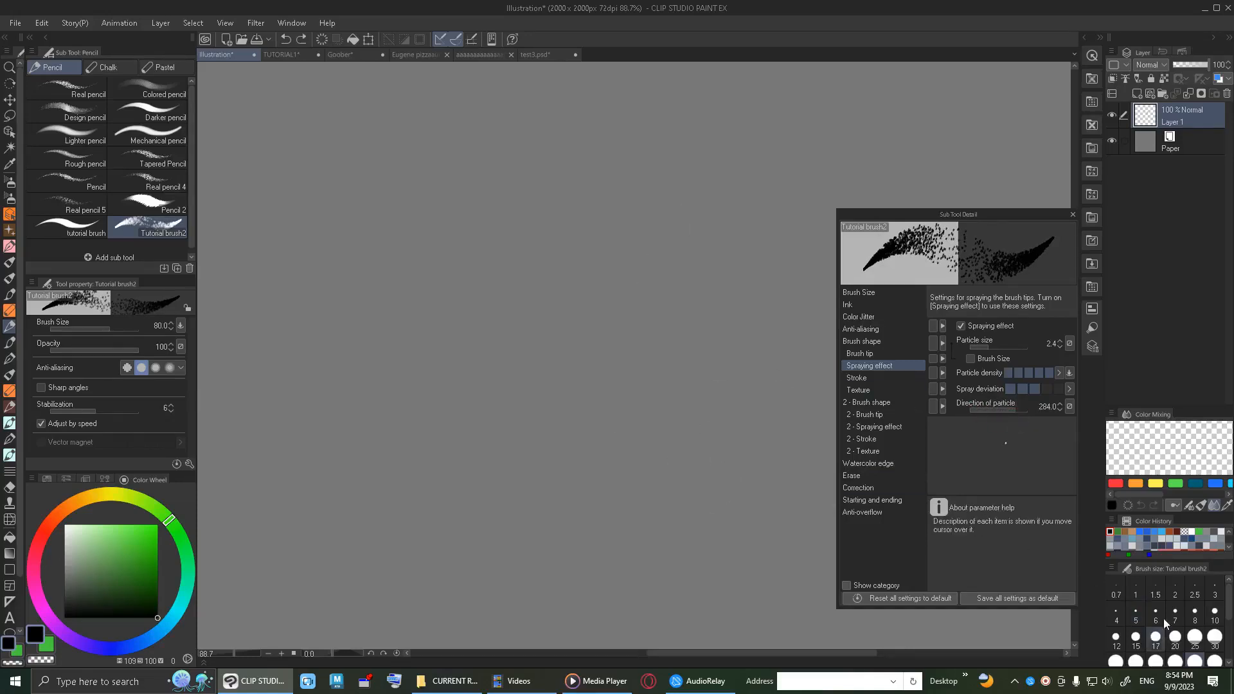
Set the Particle size to 34.1 and the brush size to 1000.
left_click(1012, 346)
left_click(1005, 348)
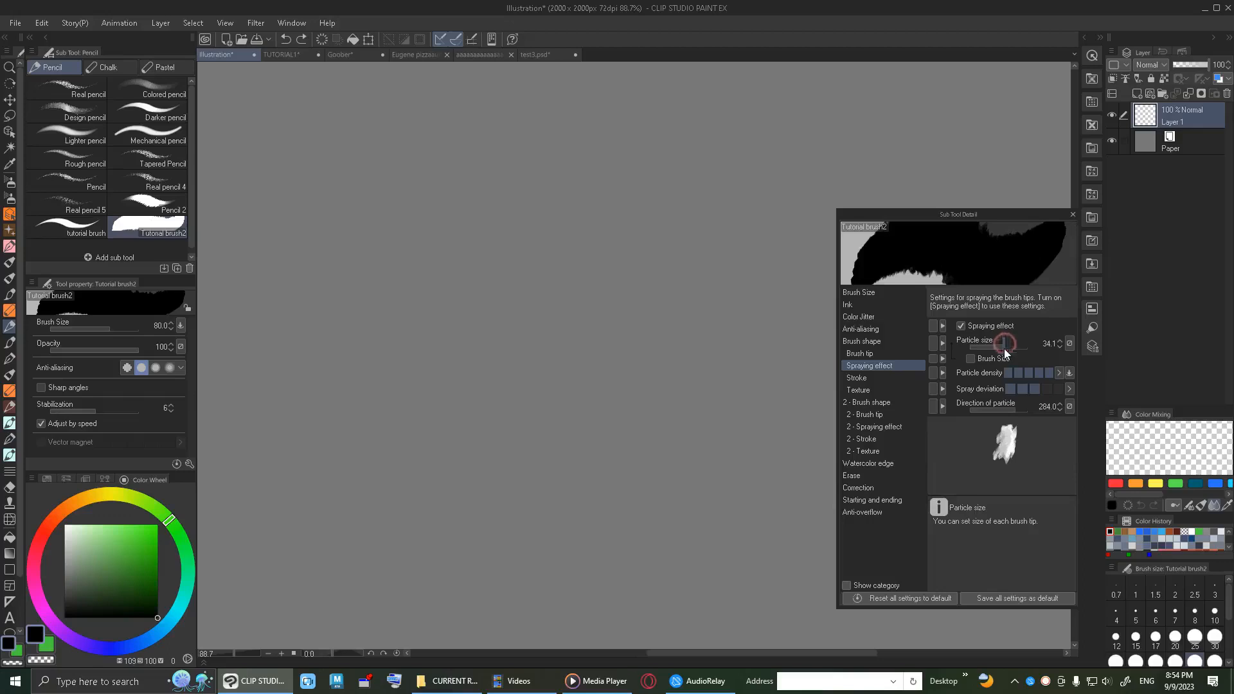
scroll(1217, 623, "down", 3)
left_click(1215, 655)
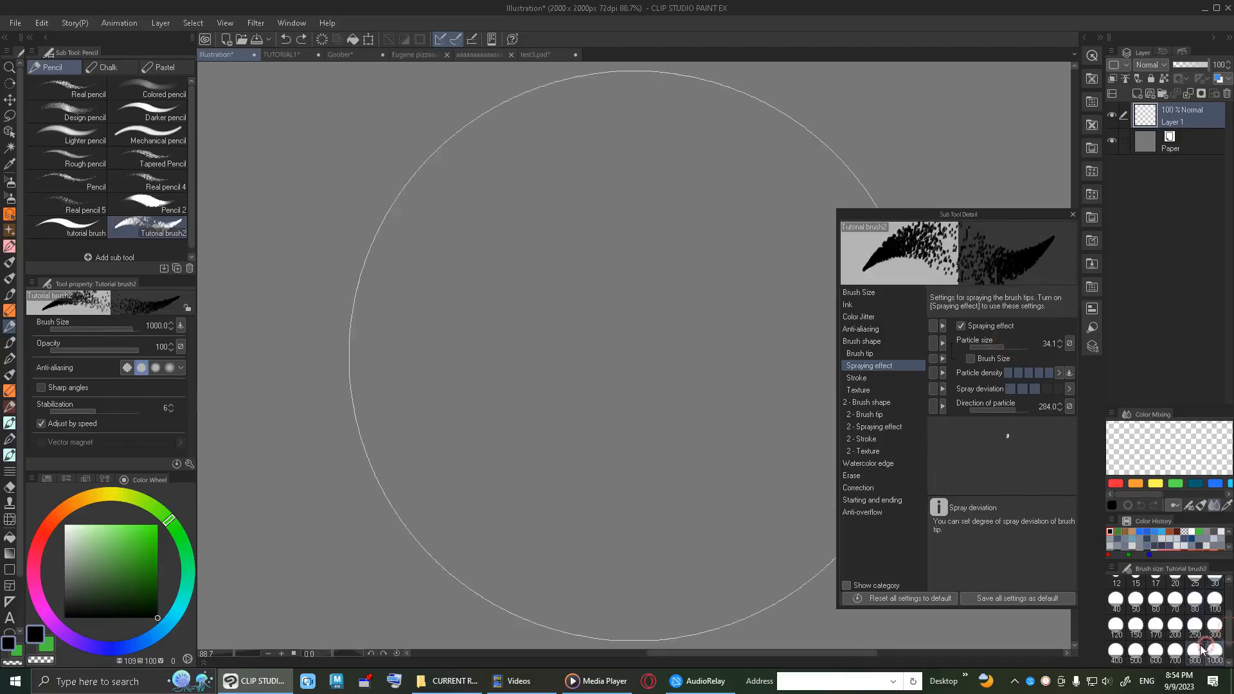
Draw a large test stroke, lower the Direction of particle angle, draw another stroke, and undo both.
mouse_move(566, 322)
left_mouse_down()
mouse_move(570, 231)
mouse_move(733, 350)
mouse_move(366, 485)
mouse_move(275, 427)
left_mouse_up()
key("ctrl+z")
left_click(984, 411)
mouse_move(643, 351)
left_mouse_down()
mouse_move(502, 347)
mouse_move(418, 362)
left_mouse_up()
key("ctrl+z")
Set Direction of particle to 0.0, test it with a diagonal stroke, and undo the stroke.
left_click(981, 411)
left_click_drag(981, 414, 967, 411)
mouse_move(577, 308)
left_mouse_down()
mouse_move(284, 319)
mouse_move(772, 485)
mouse_move(783, 554)
left_mouse_up()
key("ctrl+z")
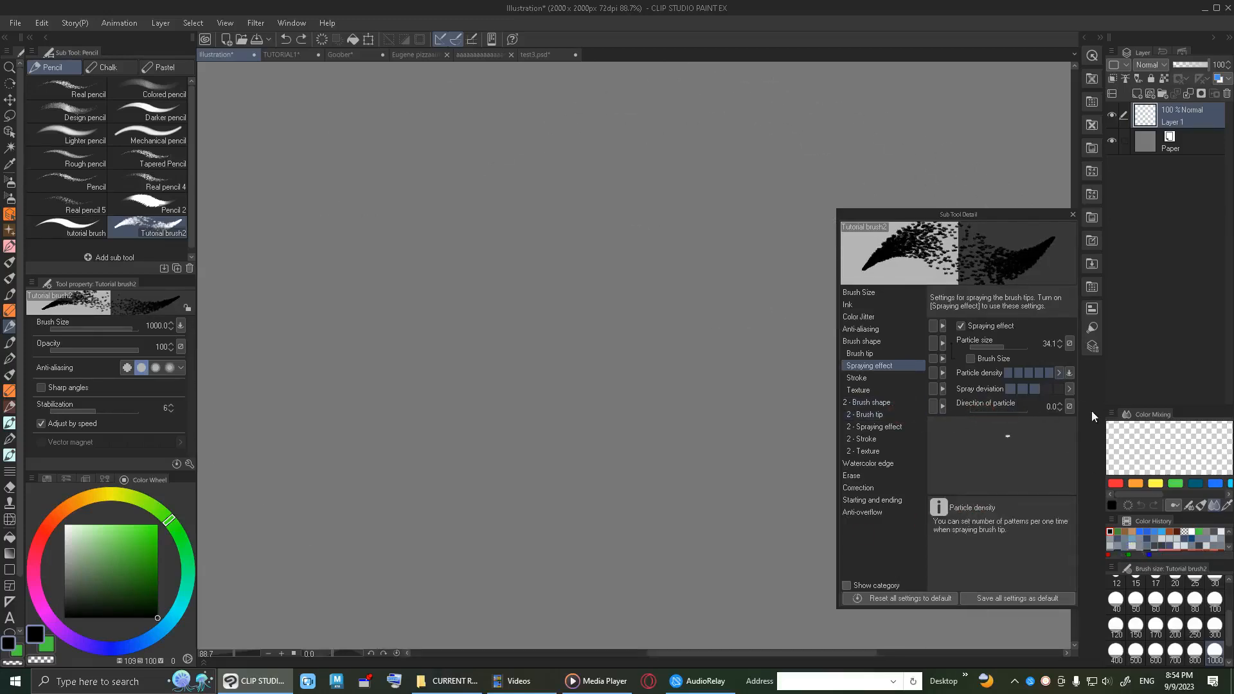
Set the Direction of particle dynamics to Spray toward center, test it with two strokes, and undo each.
left_click(1070, 406)
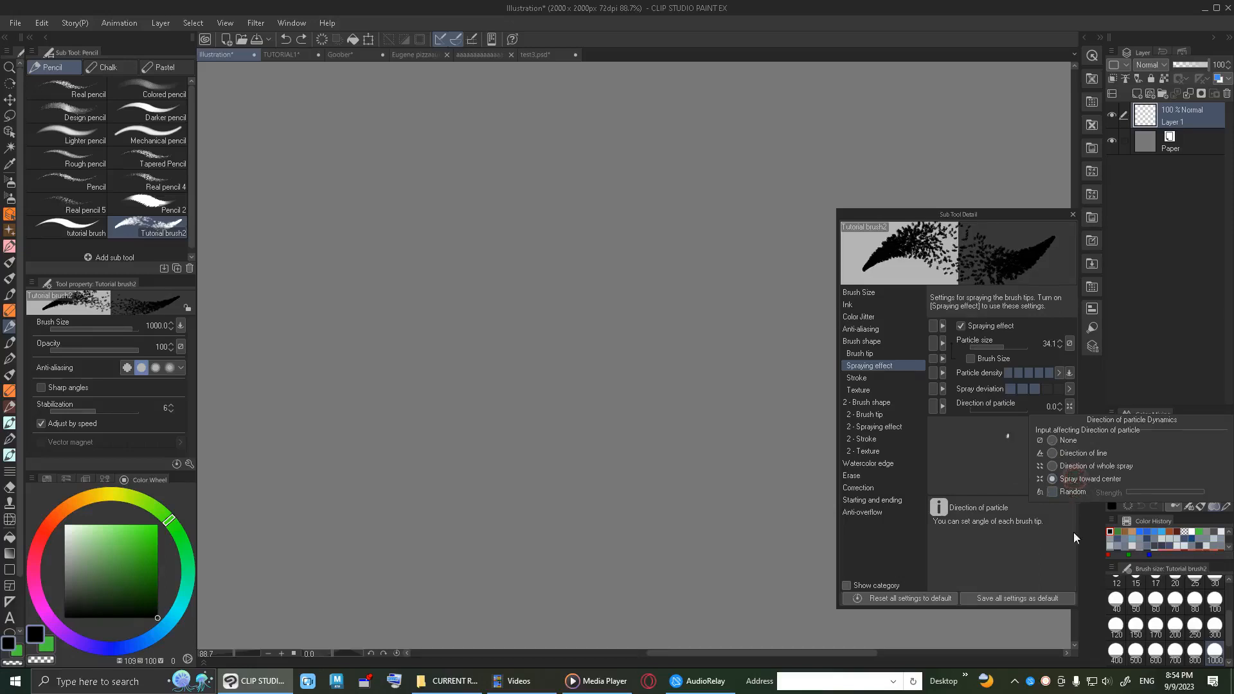
left_click_drag(607, 411, 566, 311)
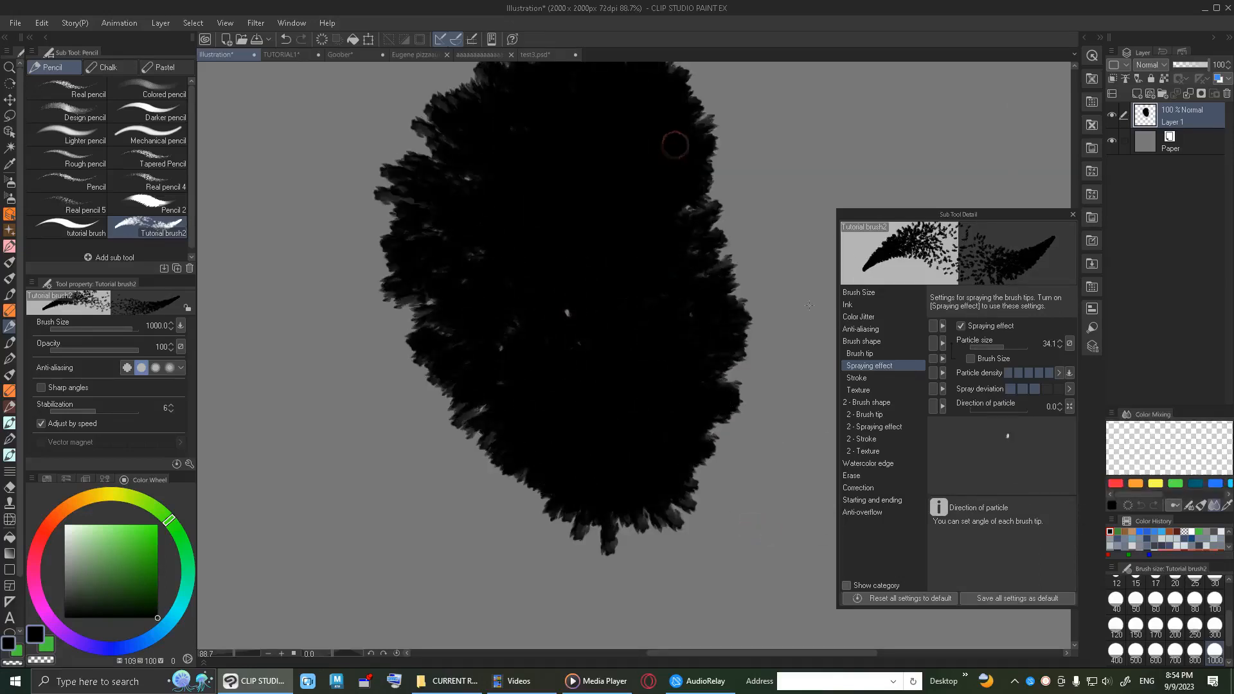
key("ctrl+z")
mouse_move(675, 240)
left_mouse_down()
mouse_move(572, 229)
mouse_move(509, 269)
mouse_move(487, 352)
mouse_move(546, 425)
mouse_move(689, 391)
mouse_move(754, 277)
mouse_move(693, 176)
mouse_move(799, 144)
mouse_move(824, 157)
left_mouse_up()
key("ctrl+z")
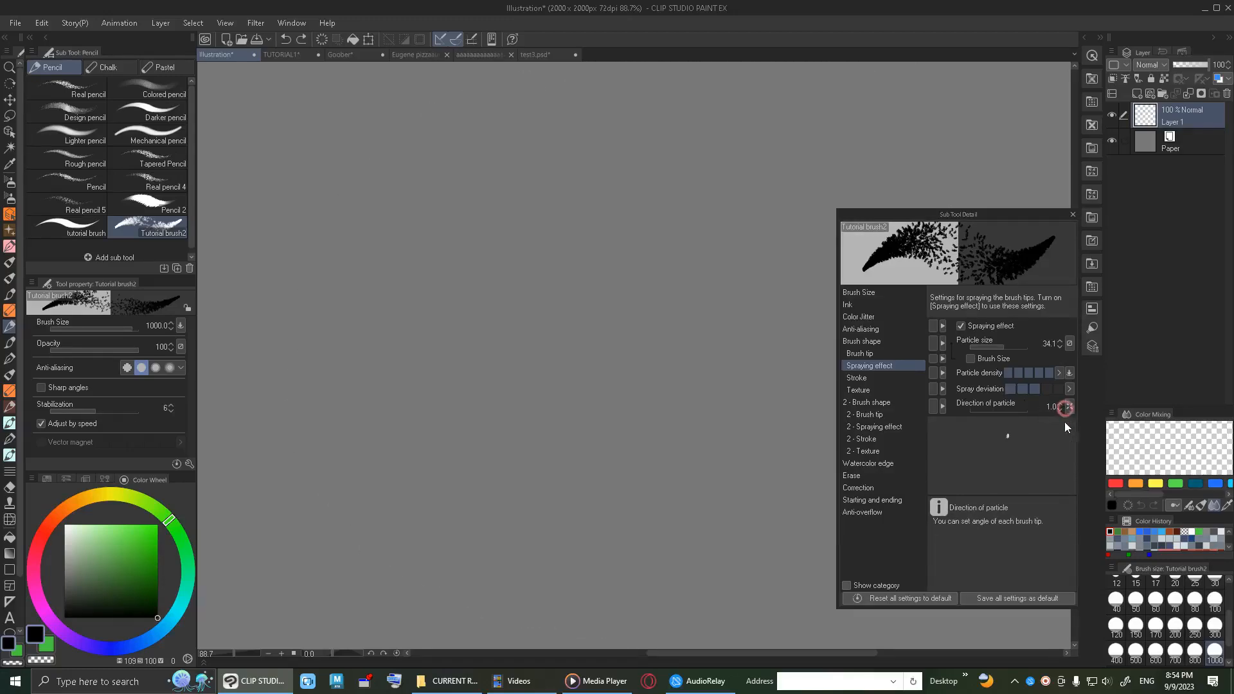
Set the Direction of particle dynamics to Direction of whole spray, test it with a large scribble, and undo it.
left_click(1070, 407)
left_click(1063, 466)
mouse_move(783, 383)
left_mouse_down()
mouse_move(553, 232)
mouse_move(460, 394)
mouse_move(663, 522)
mouse_move(799, 454)
mouse_move(826, 270)
left_mouse_up()
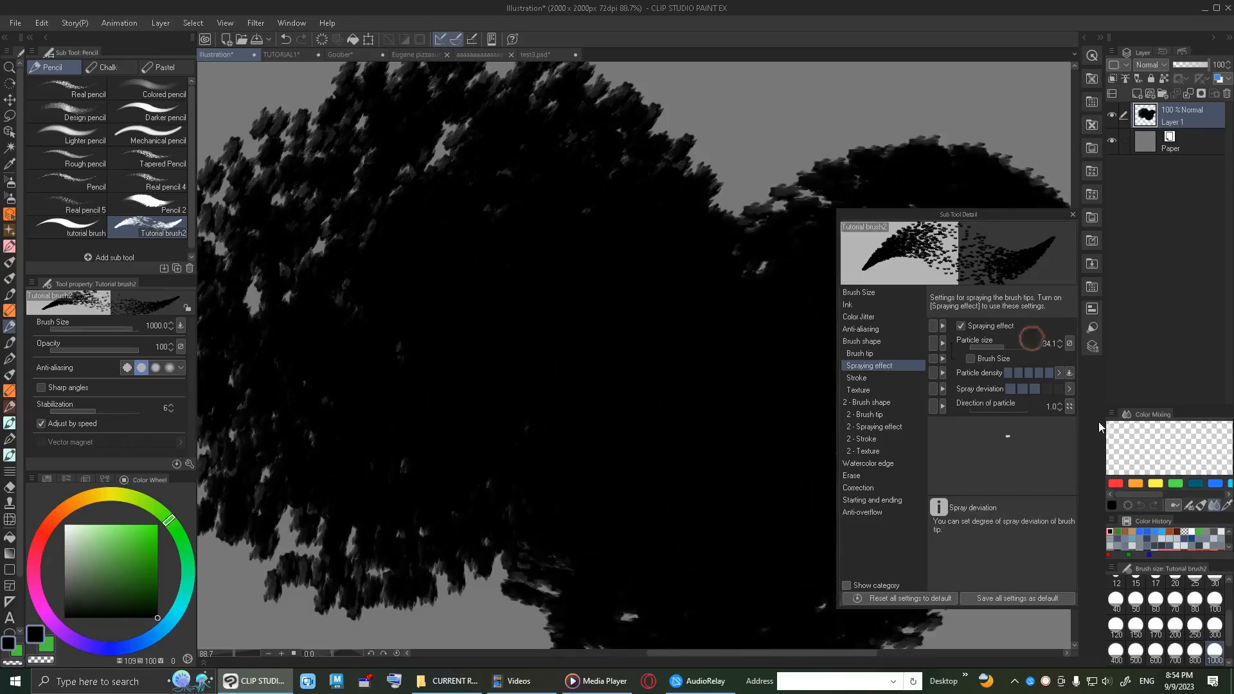
key("ctrl+z")
Turn on Random in the Direction of particle dynamics, test it with a stroke, and undo it.
left_click(1069, 407)
left_click(1068, 493)
mouse_move(755, 446)
left_mouse_down()
mouse_move(540, 199)
mouse_move(932, 129)
left_mouse_up()
key("ctrl+z")
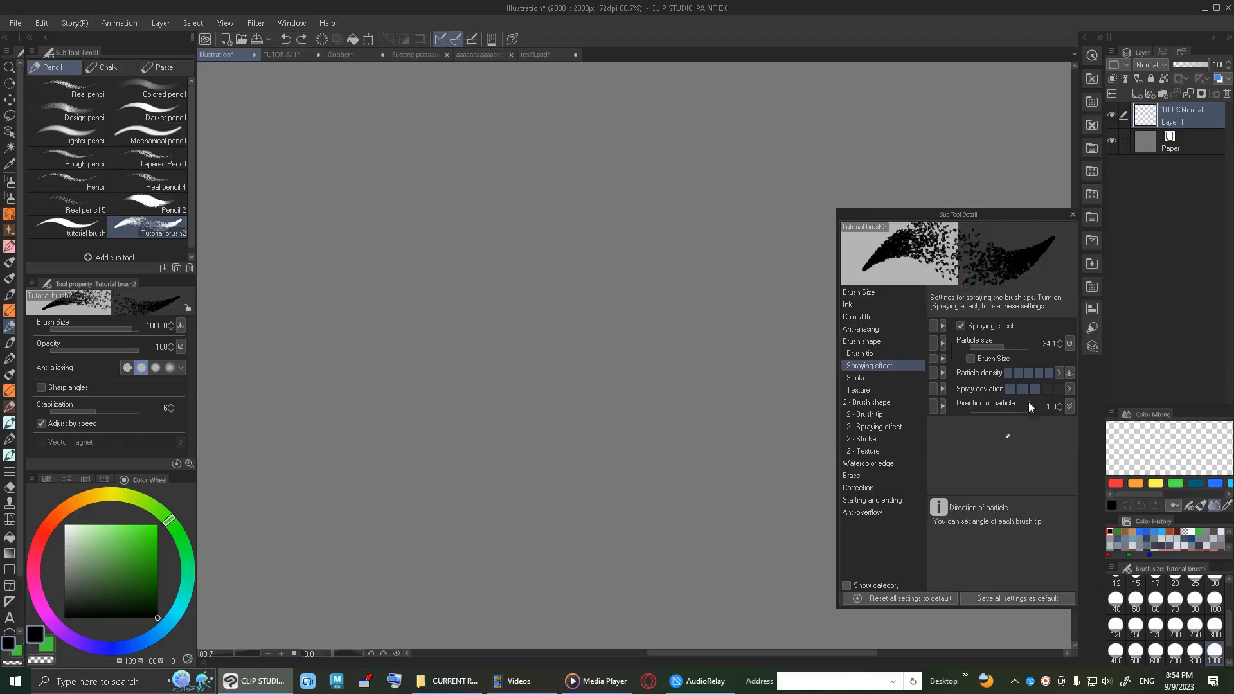
Set the brush size to 70 and the Particle size to 3.0, draw three test strokes, and undo each.
left_click(1170, 597)
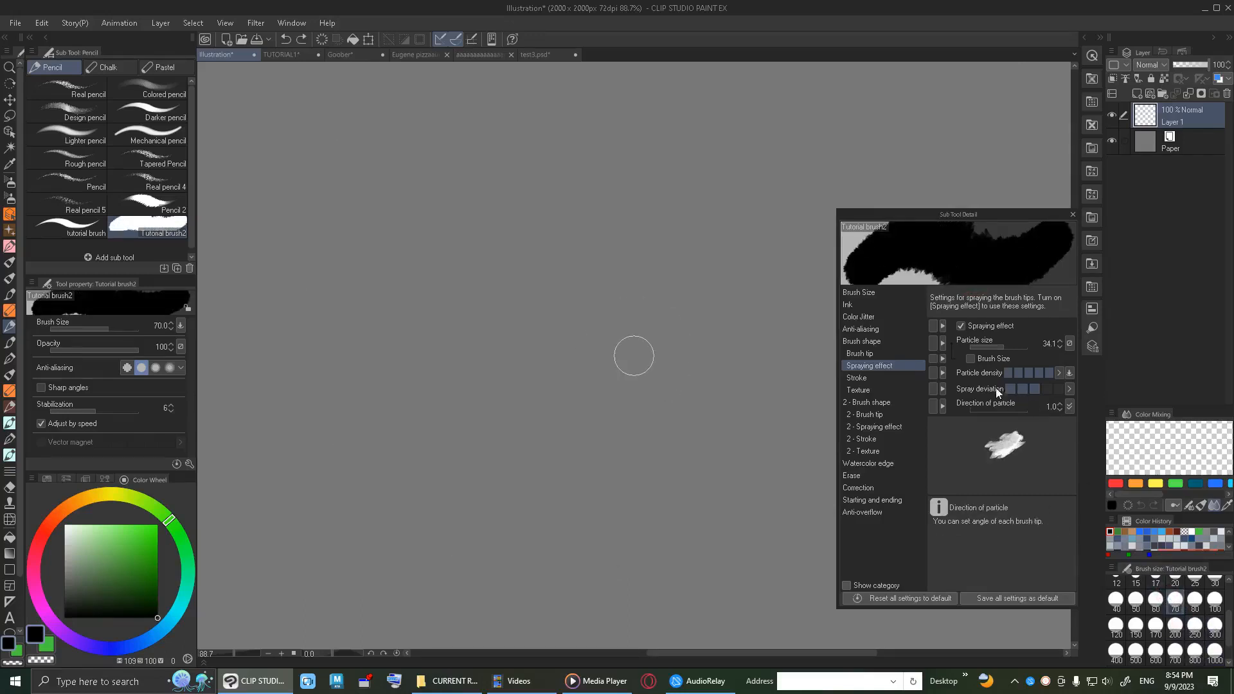
left_click(984, 351)
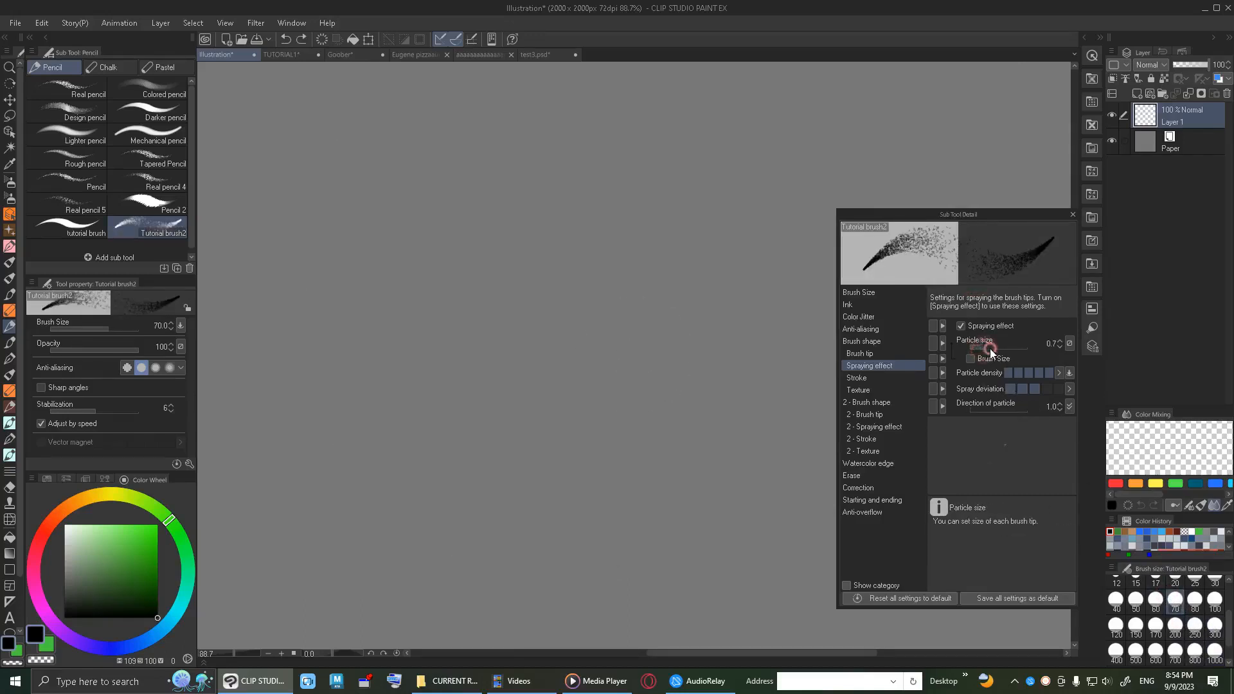
left_click(989, 349)
mouse_move(663, 331)
left_mouse_down()
mouse_move(595, 278)
mouse_move(746, 325)
mouse_move(836, 307)
left_mouse_up()
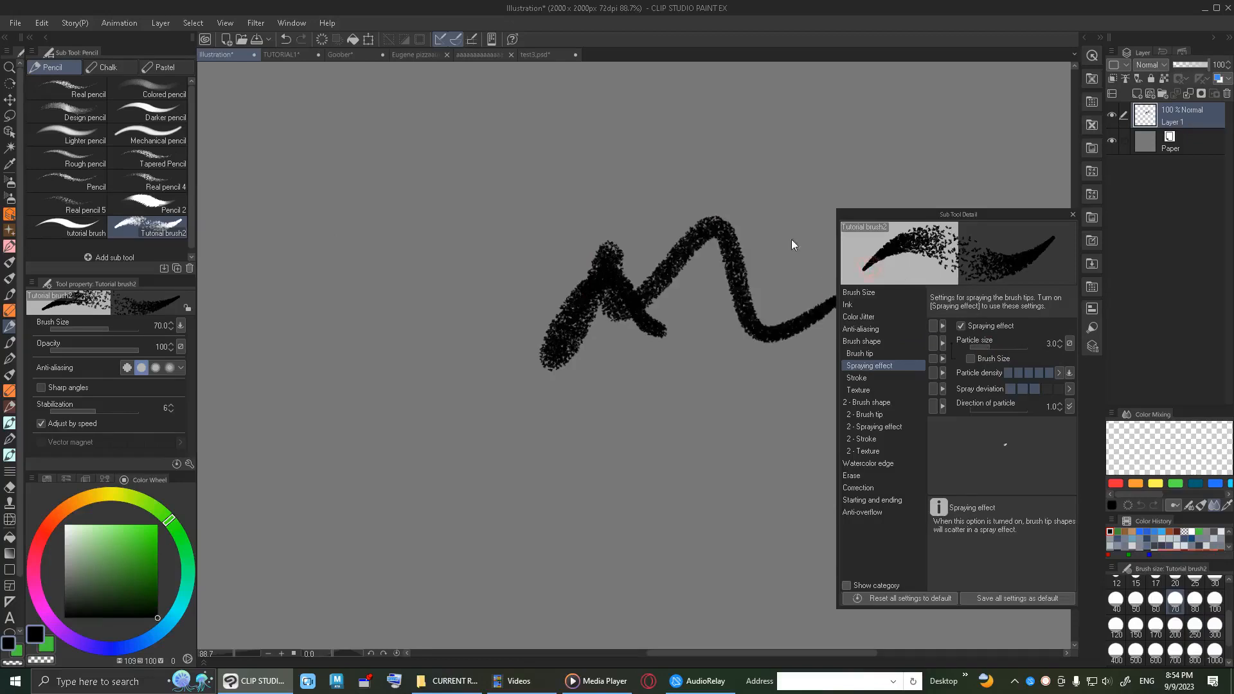
key("ctrl+z")
left_click_drag(827, 191, 785, 386)
key("ctrl+z")
left_click_drag(581, 354, 647, 364)
key("ctrl+z")
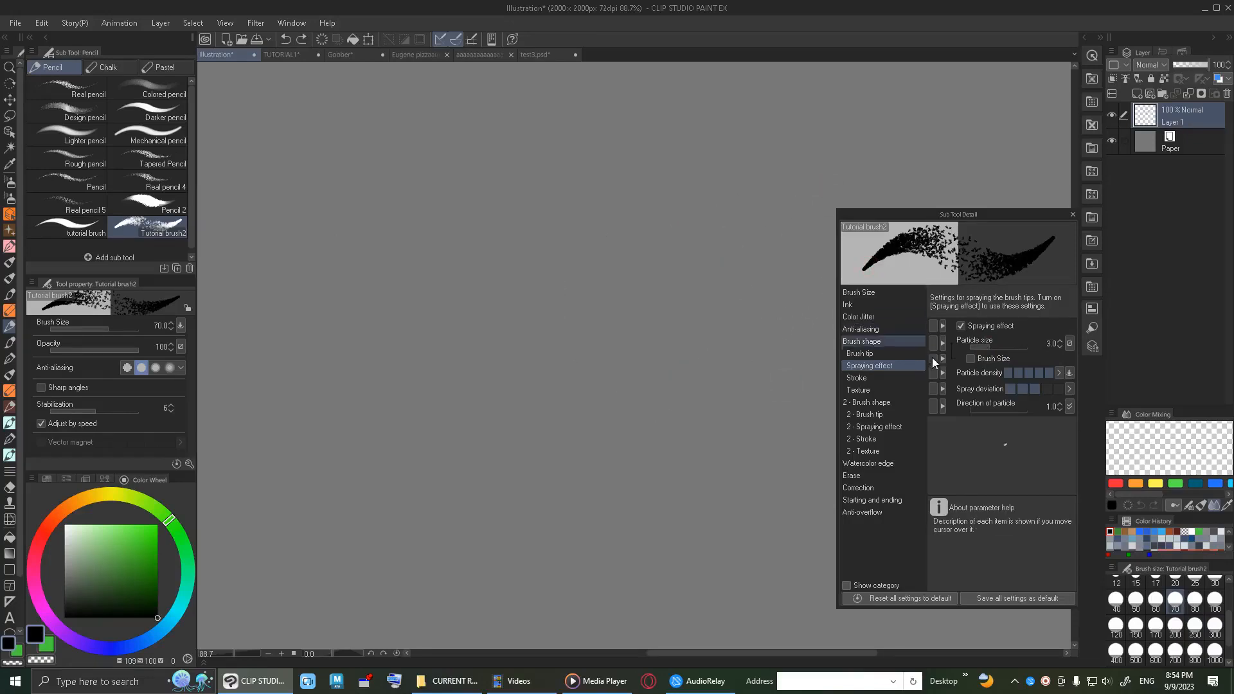
Set the brush size to 20, test it with two short scribbles, and undo both.
scroll(1229, 632, "up", 3)
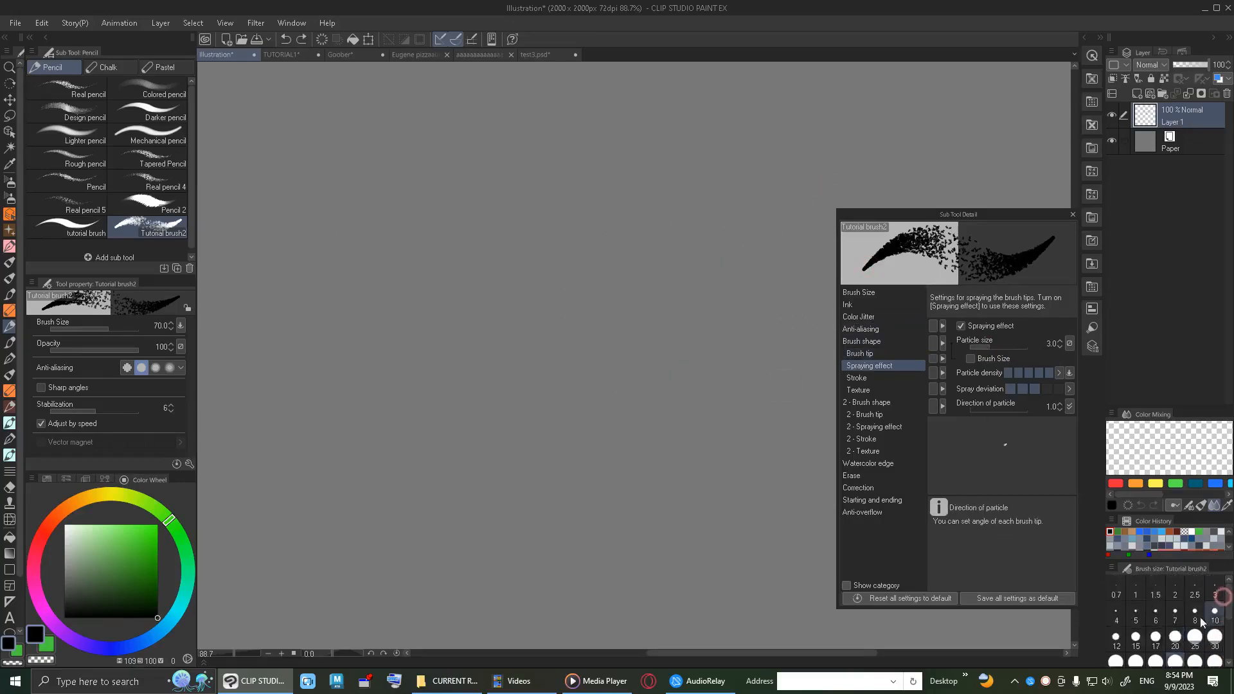
left_click(1175, 640)
mouse_move(563, 332)
left_mouse_down()
mouse_move(609, 212)
mouse_move(630, 328)
left_mouse_up()
key("ctrl+z")
mouse_move(593, 373)
left_mouse_down()
mouse_move(639, 387)
mouse_move(677, 363)
left_mouse_up()
key("ctrl+z")
Reduce the Particle size, test the finer spray with two scribbles, and undo both.
left_click(981, 349)
mouse_move(553, 306)
left_mouse_down()
mouse_move(605, 236)
mouse_move(647, 310)
left_mouse_up()
key("ctrl+z")
mouse_move(587, 349)
left_mouse_down()
mouse_move(666, 346)
mouse_move(694, 328)
left_mouse_up()
key("ctrl+z")
Set the Particle size to 0.2, draw a circular test stroke, and undo it.
left_click(973, 349)
left_click_drag(595, 356, 713, 347)
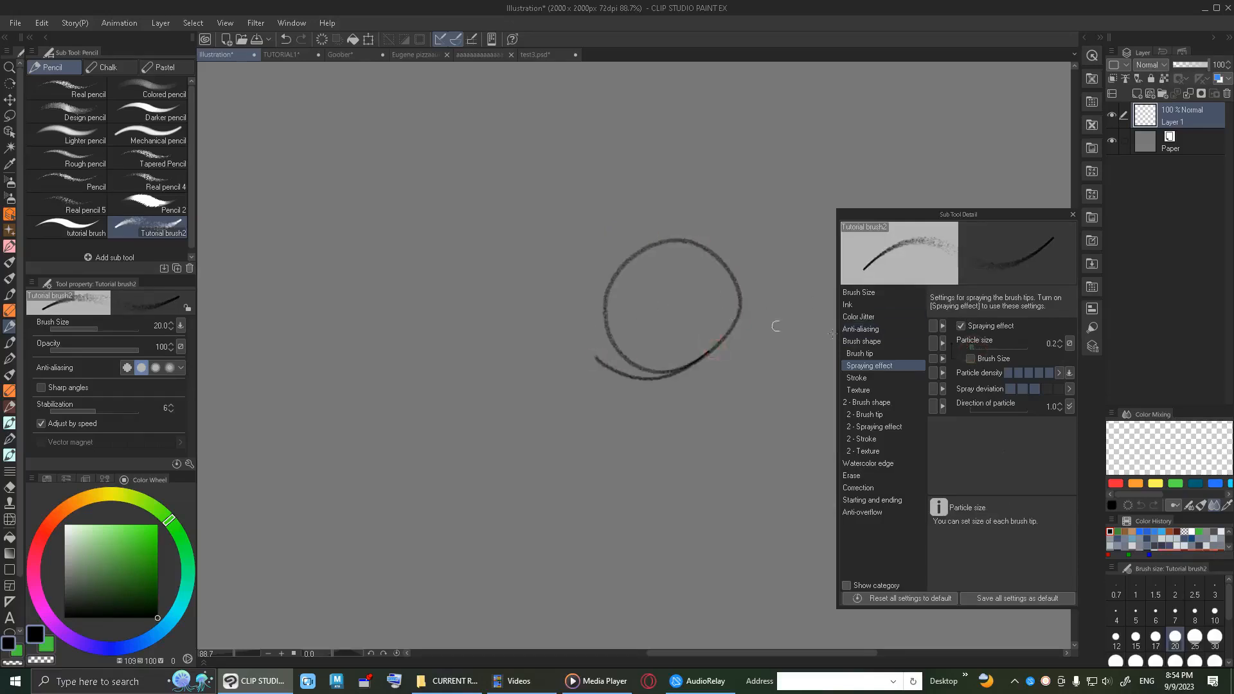
key("ctrl+z")
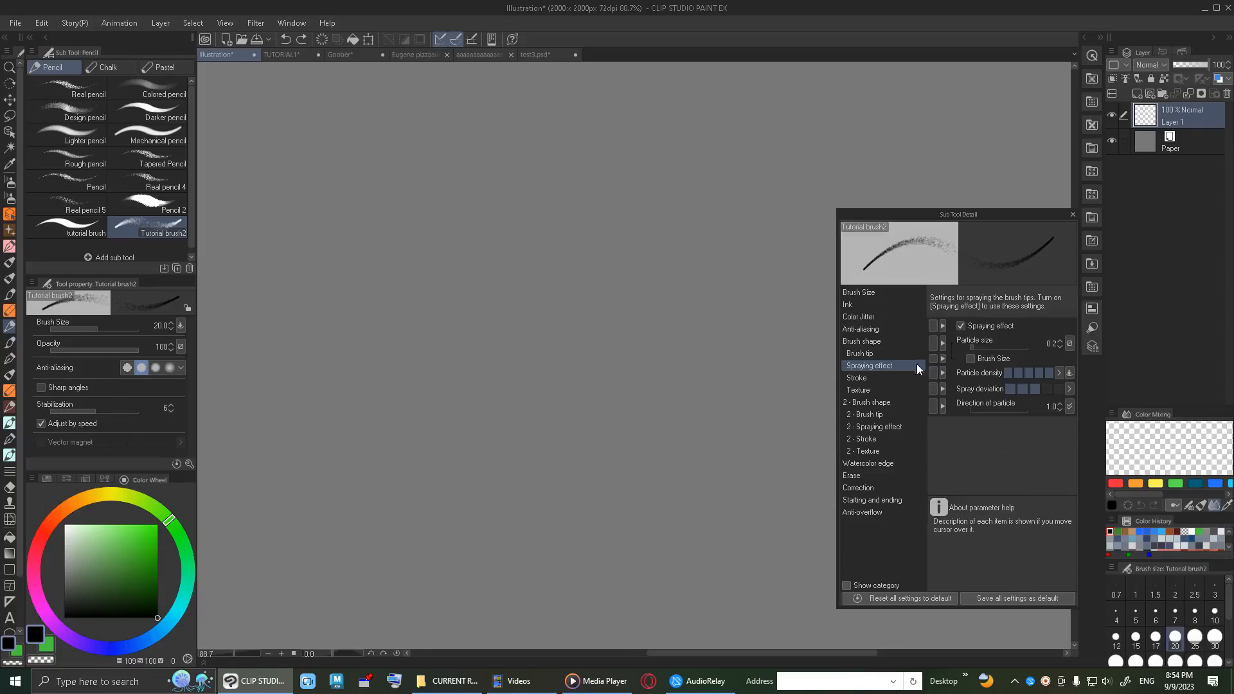
Turn off the Spraying effect and open the brush's Stroke settings.
left_click(881, 377)
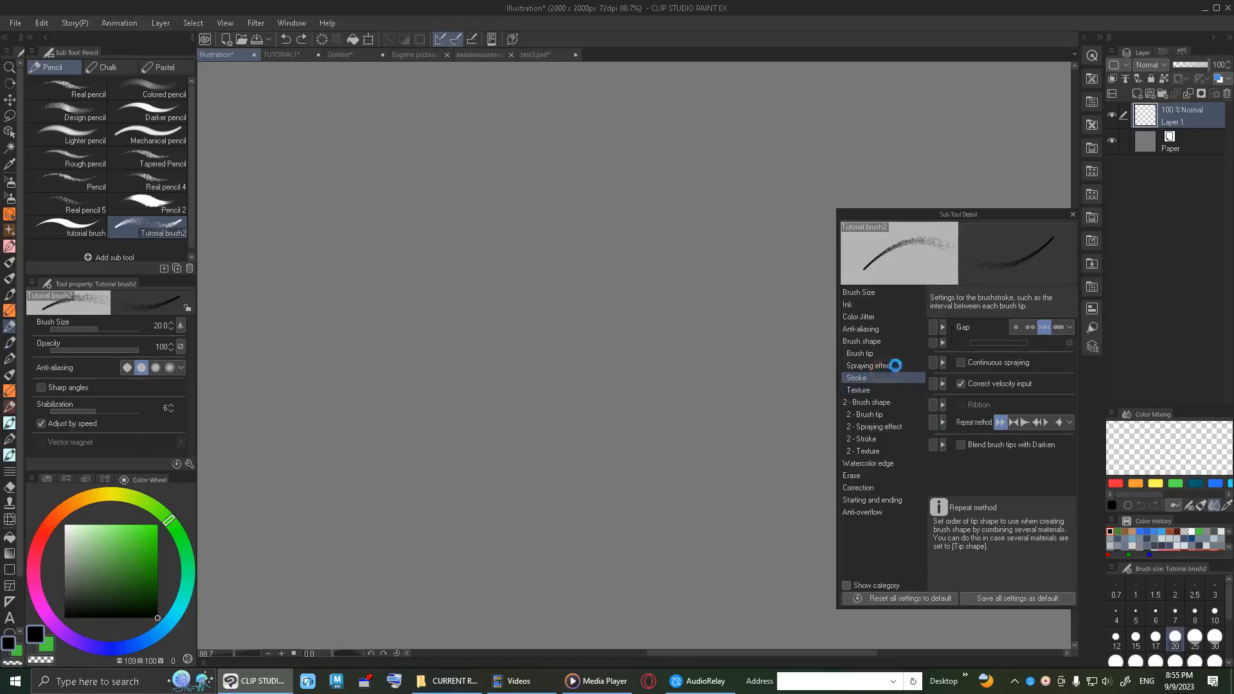
left_click(895, 368)
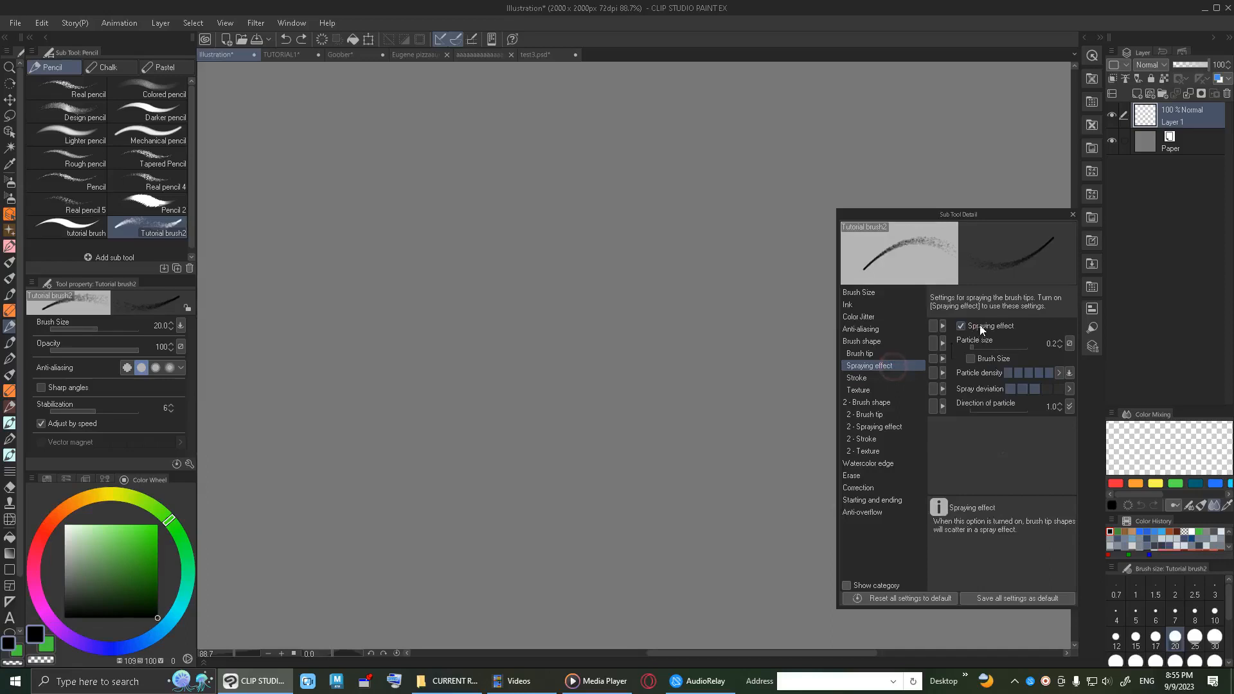
left_click(976, 325)
left_click(873, 377)
Draw two vertical test strokes without the spraying effect and clear the layer.
left_click_drag(603, 276, 602, 385)
mouse_move(587, 193)
left_mouse_down()
mouse_move(584, 414)
mouse_move(610, 458)
left_mouse_up()
key("Delete")
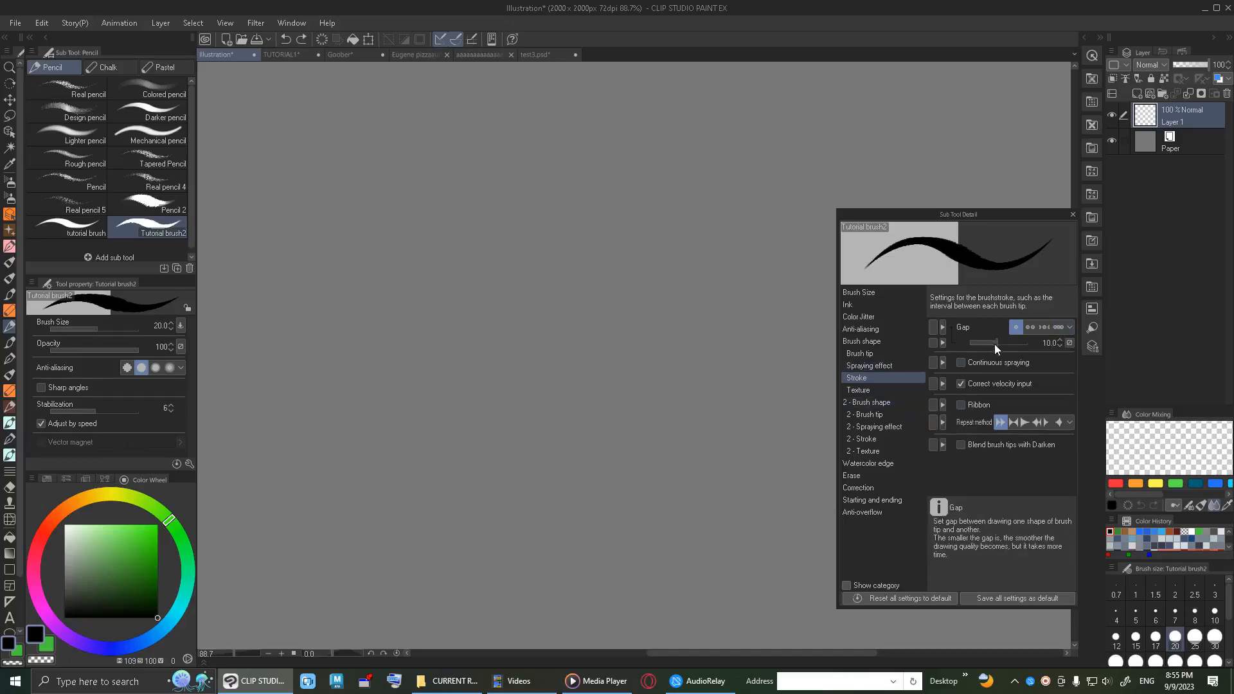
Select the Fixed option for the stroke Gap and view the dynamics available for its fixed value.
left_click(1071, 326)
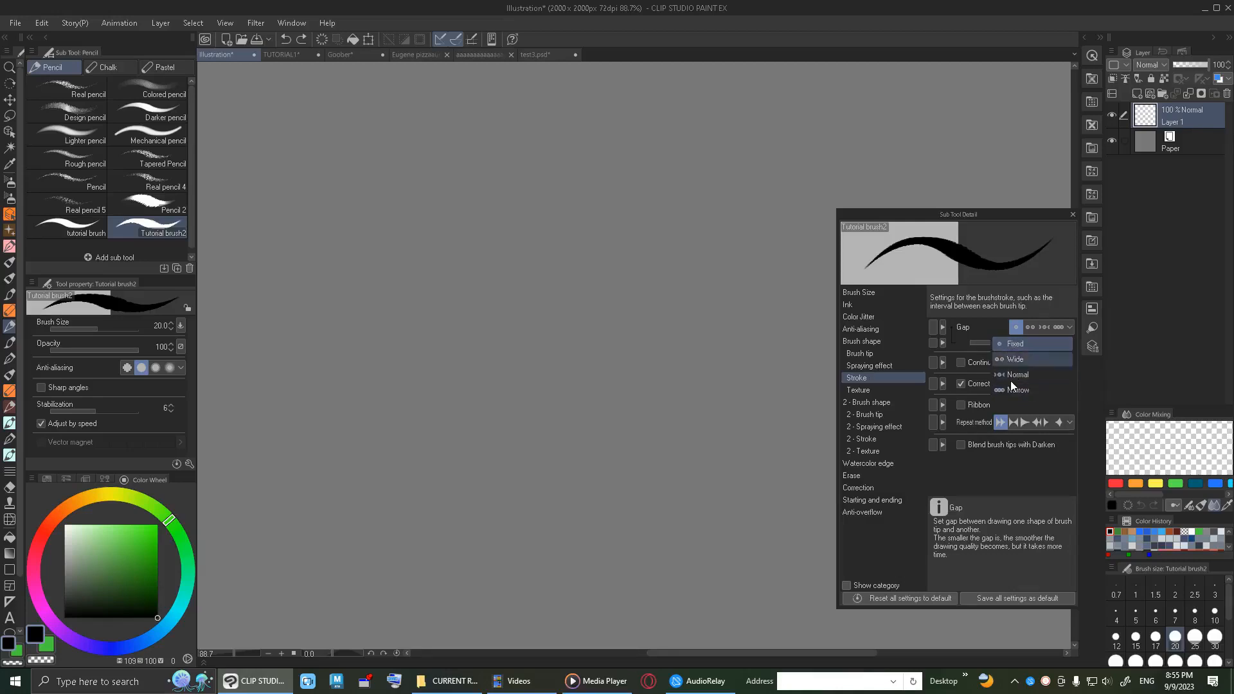
left_click(1025, 344)
left_click(1070, 343)
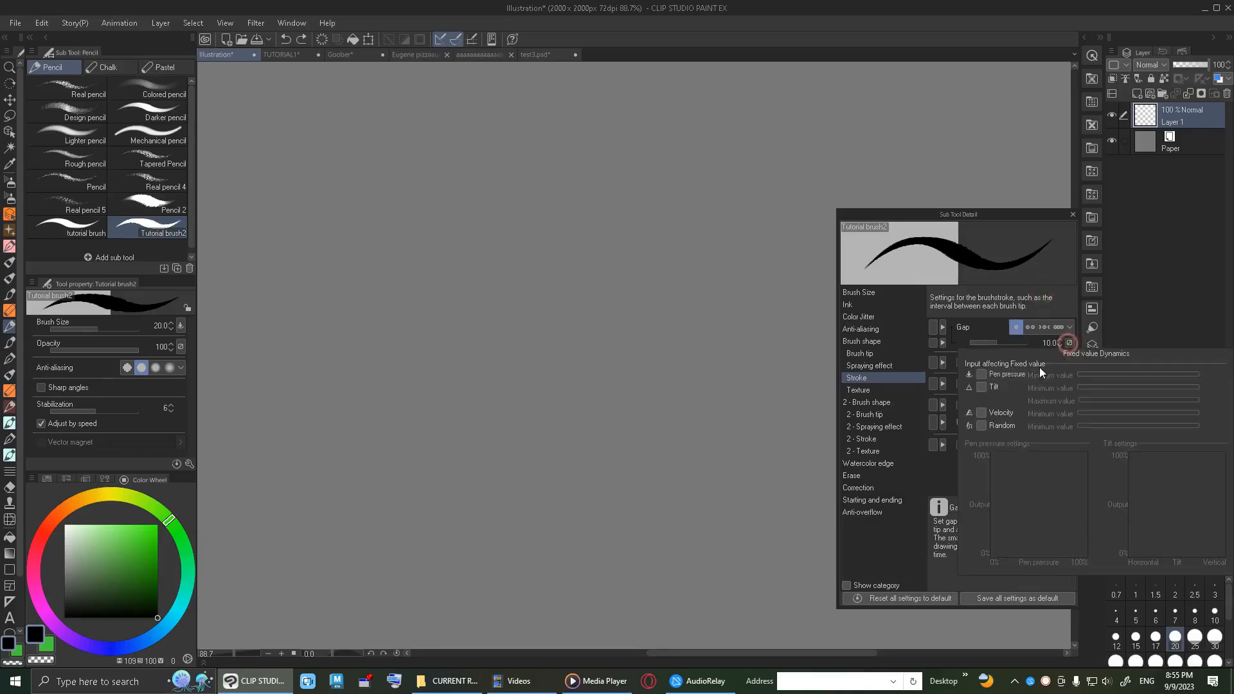
left_click(1067, 328)
Set the stroke Gap to Normal.
left_click(1069, 327)
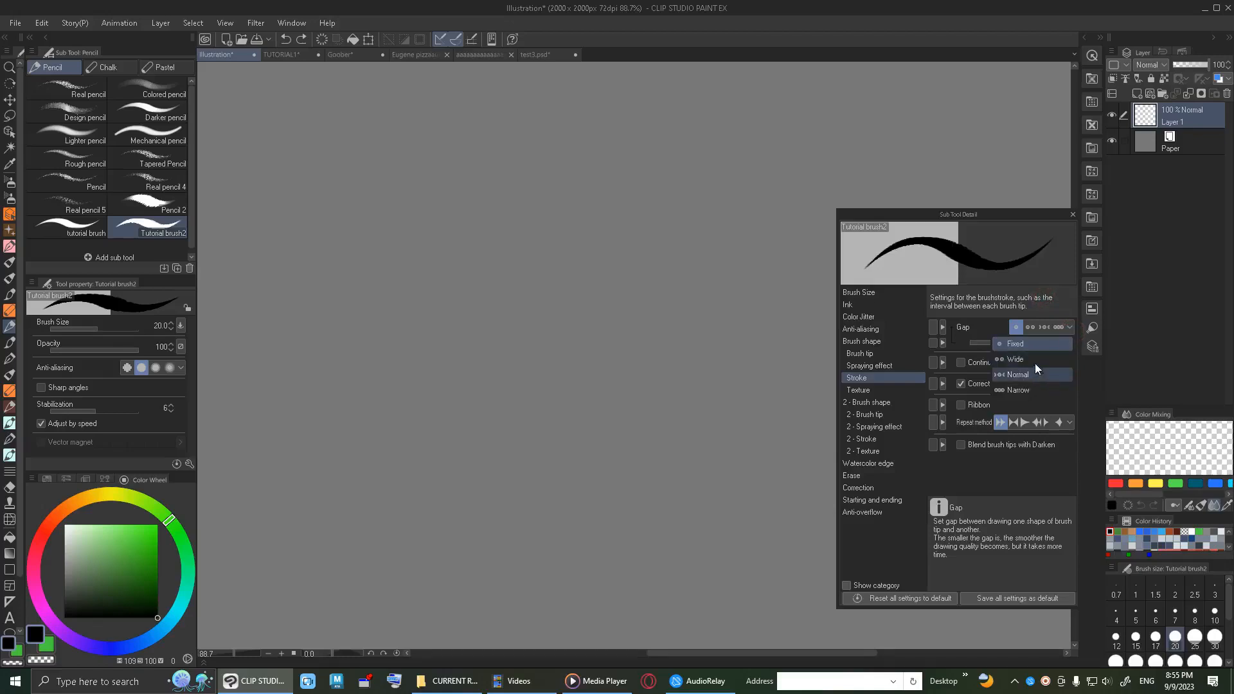
left_click(1035, 366)
left_click(1066, 329)
left_click(1034, 376)
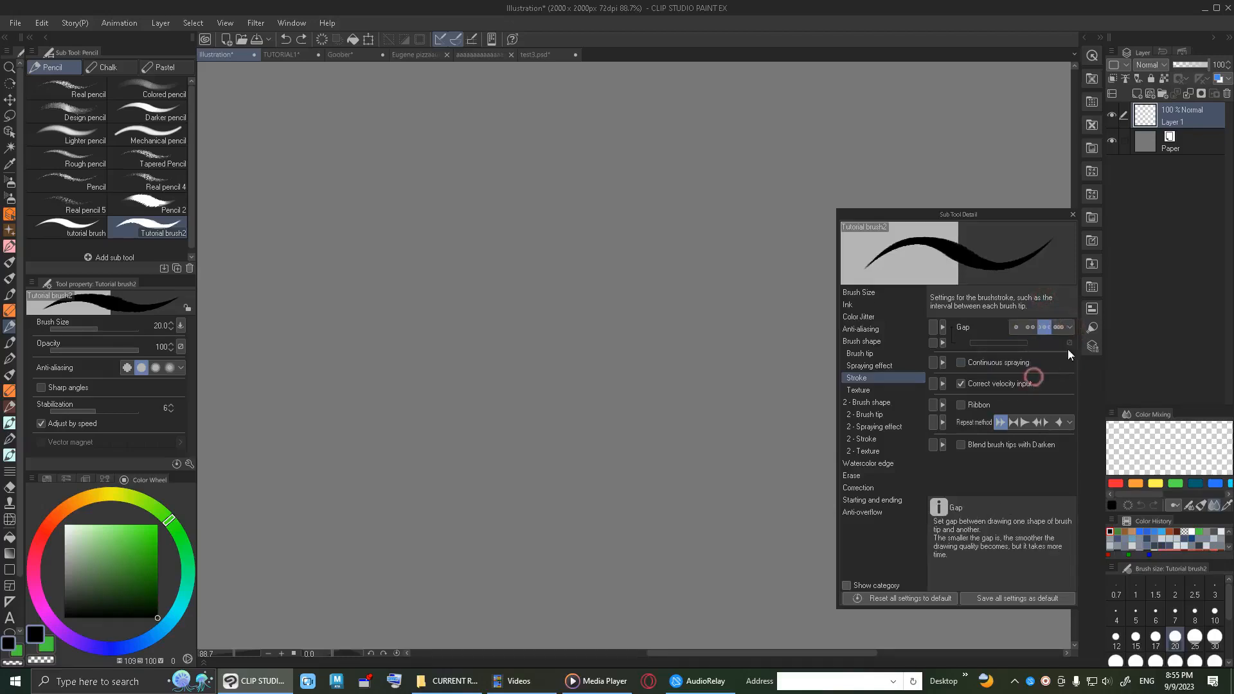
Set the stroke Gap to Narrow, draw several test strokes and undo them.
left_click(1070, 328)
left_click(1027, 390)
mouse_move(692, 385)
left_mouse_down()
mouse_move(664, 322)
mouse_move(506, 368)
left_mouse_up()
mouse_move(509, 221)
left_mouse_down()
mouse_move(605, 169)
mouse_move(742, 393)
mouse_move(827, 159)
left_mouse_up()
key("ctrl+z")
mouse_move(750, 149)
left_mouse_down()
mouse_move(712, 231)
mouse_move(716, 446)
left_mouse_up()
key("ctrl+z")
left_click_drag(718, 228, 718, 479)
left_click_drag(681, 318, 725, 470)
key("ctrl+z")
key("ctrl+z")
Switch the stroke Gap through Wide to Fixed, and draw and undo a horizontal test stroke.
left_click(1031, 327)
left_click(1070, 326)
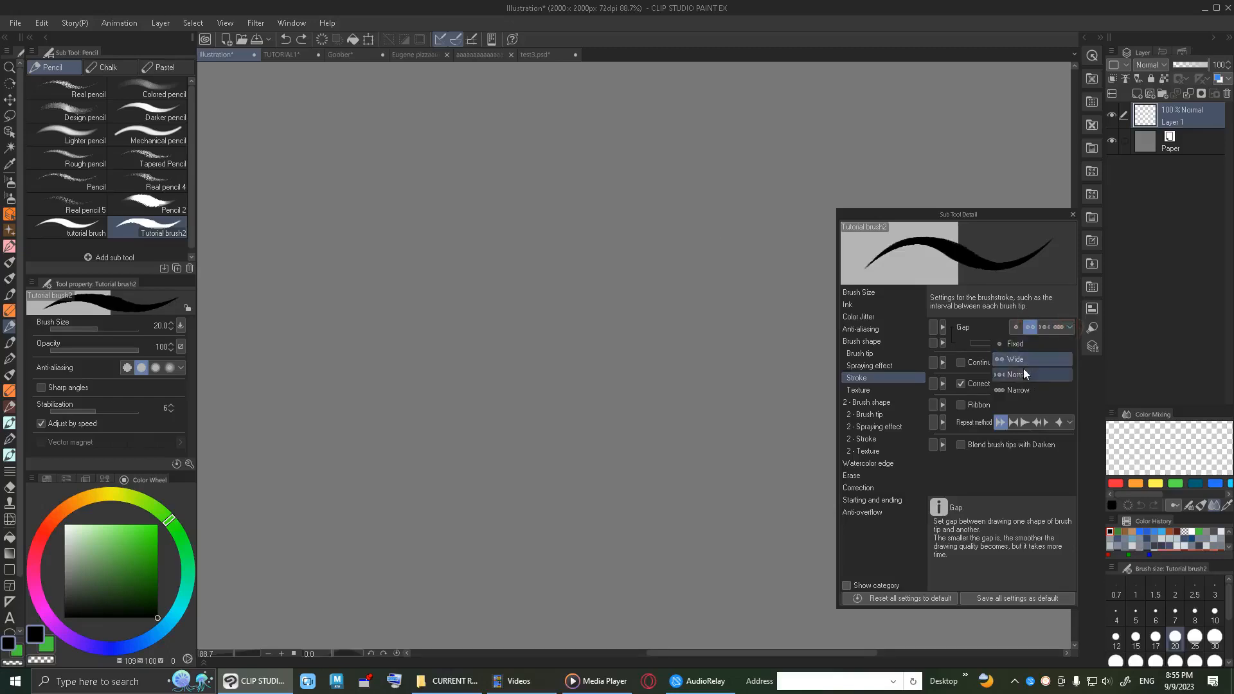
left_click(1044, 344)
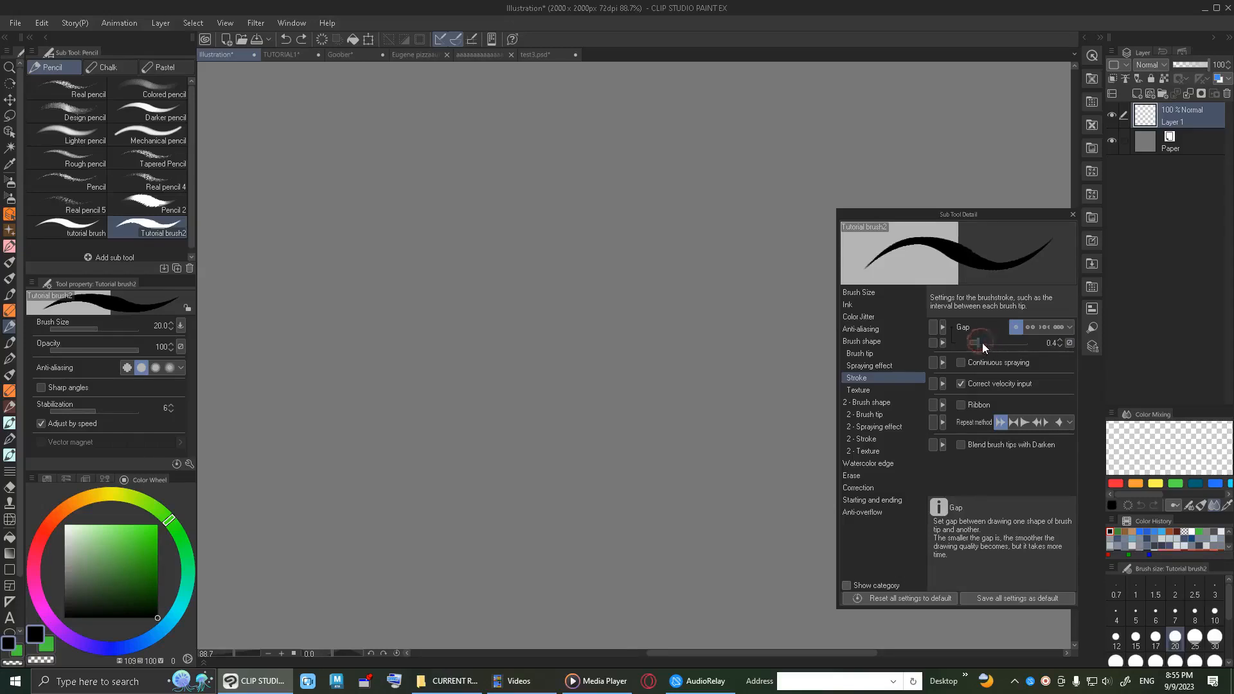
mouse_move(663, 395)
left_mouse_down()
mouse_move(674, 192)
mouse_move(681, 388)
mouse_move(796, 377)
mouse_move(871, 392)
left_mouse_up()
key("ctrl+z")
Raise the fixed gap value to 275.9, draw a looping test stroke and undo it.
left_click(1016, 344)
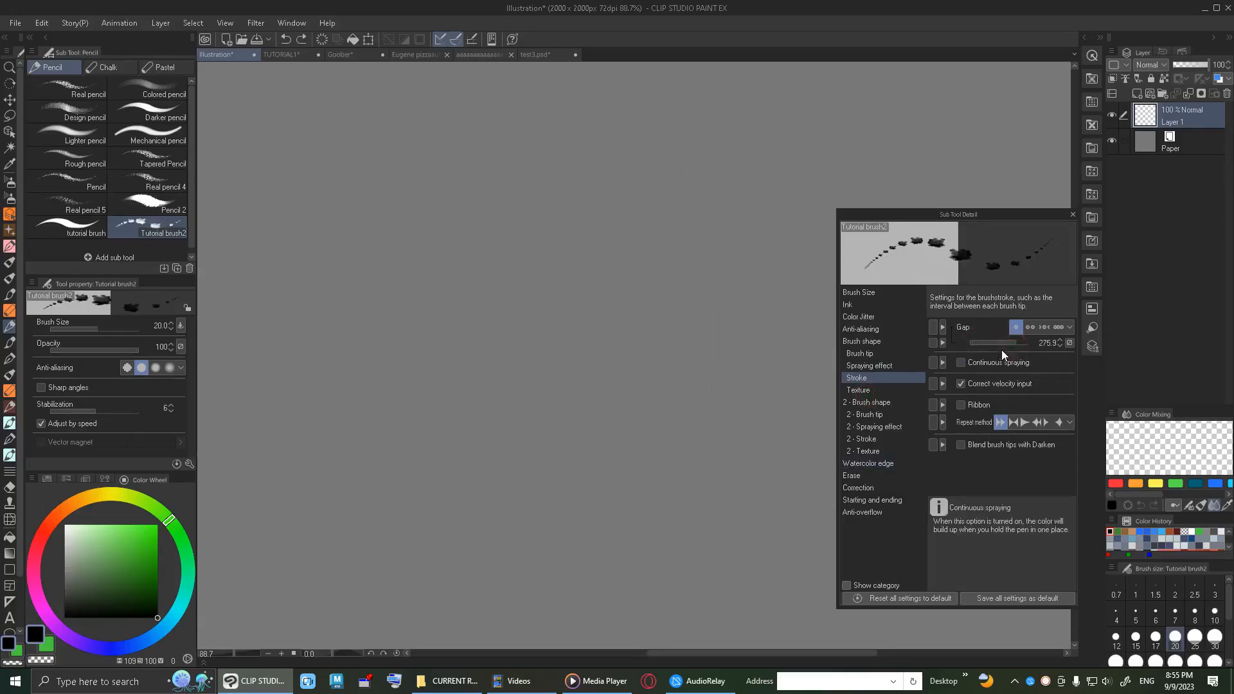
mouse_move(726, 393)
left_mouse_down()
mouse_move(628, 372)
mouse_move(752, 248)
mouse_move(424, 320)
mouse_move(524, 129)
left_mouse_up()
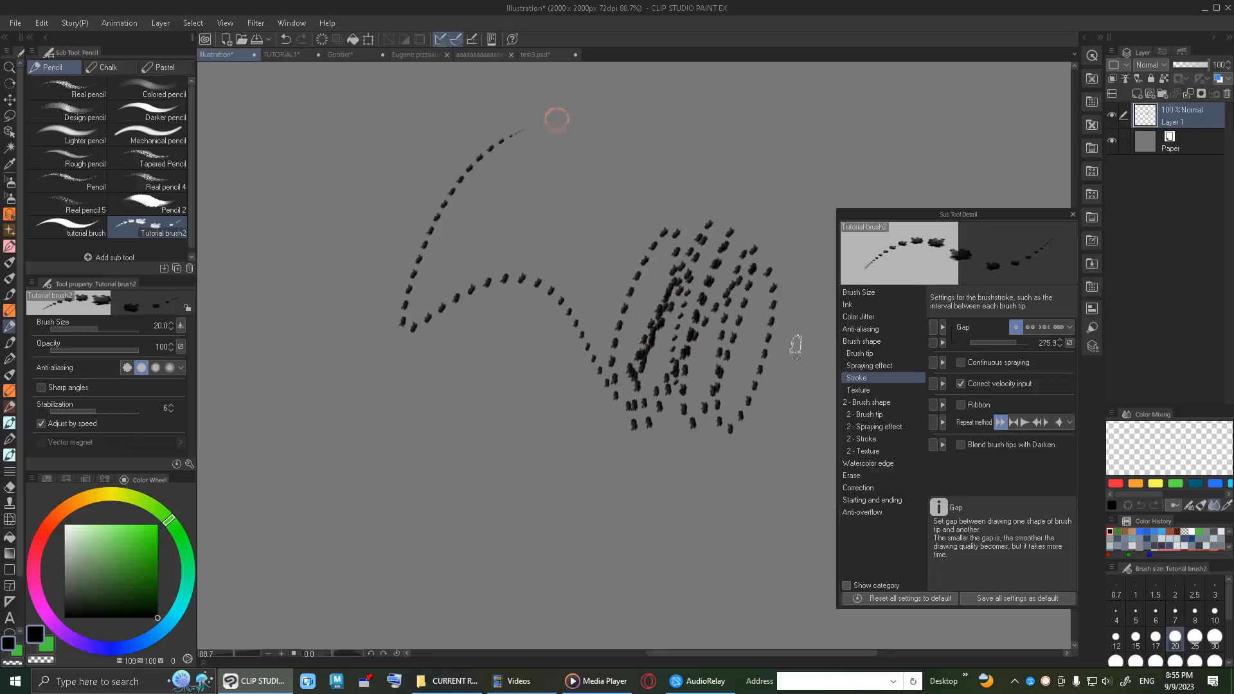
key("ctrl+z")
Enable Pen pressure as an input for the fixed gap value, draw test strokes and clear the layer.
left_click(1069, 343)
left_click(1010, 377)
left_click(1002, 280)
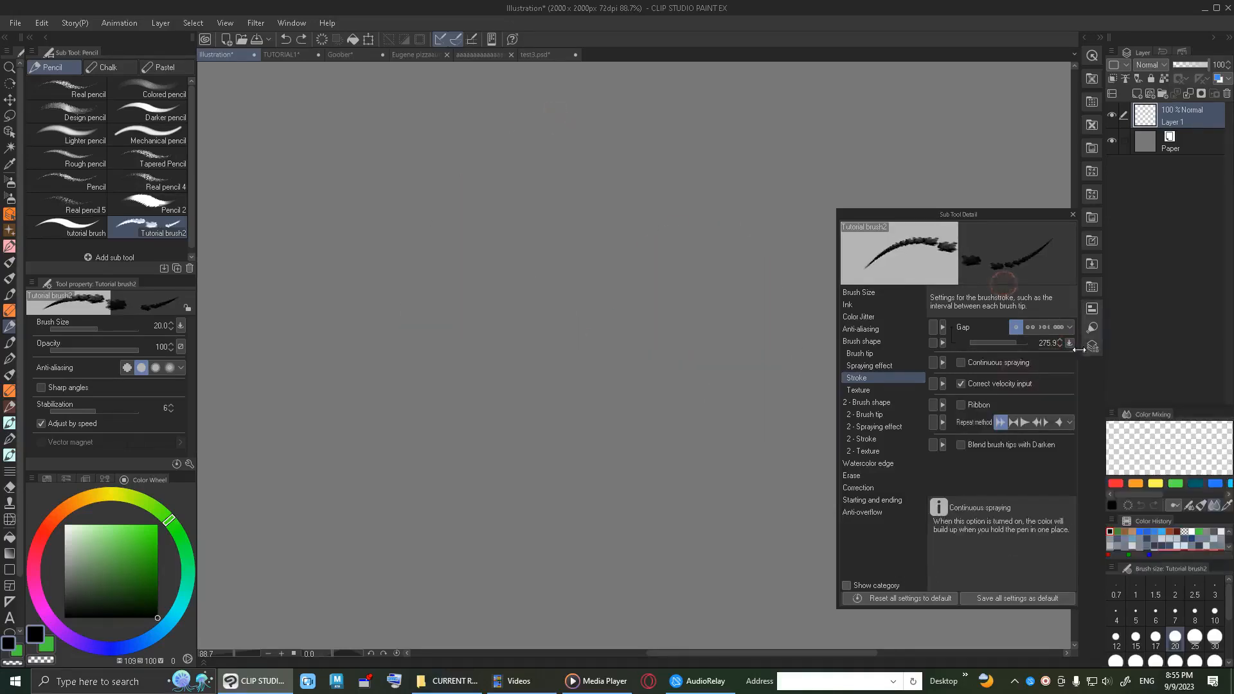
left_click_drag(613, 381, 710, 249)
mouse_move(725, 191)
left_mouse_down()
mouse_move(418, 473)
mouse_move(443, 524)
left_mouse_up()
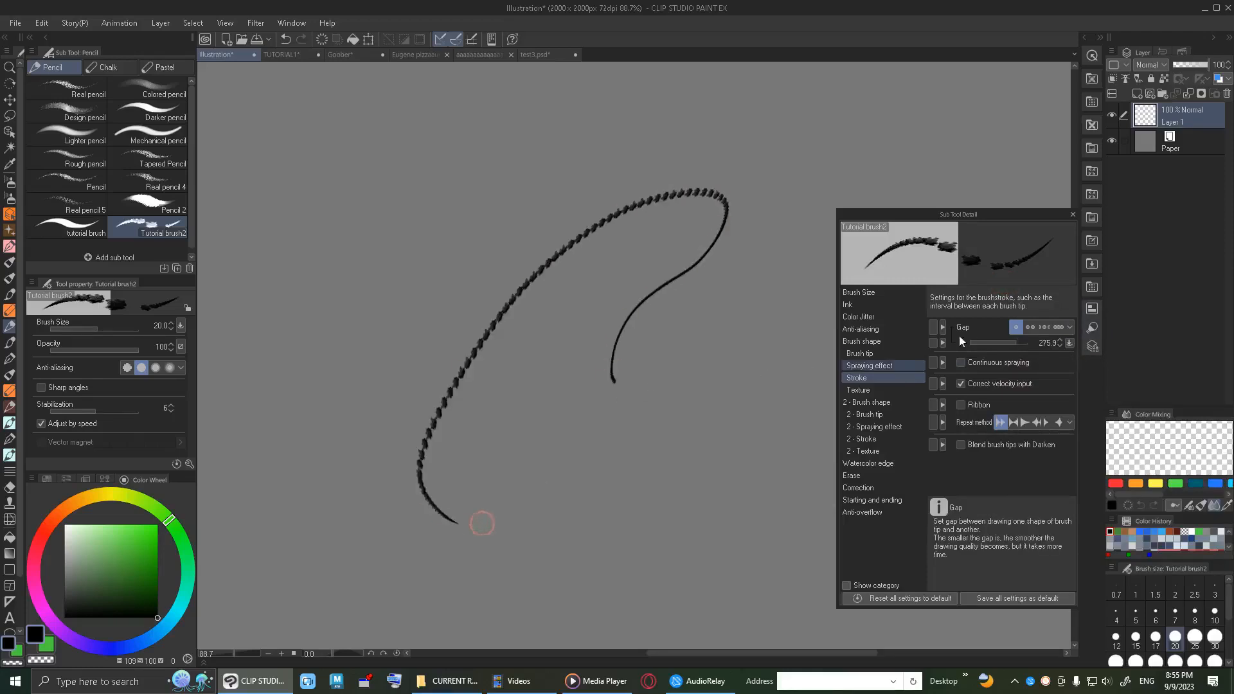
key("Delete")
Invert the pen pressure curve of the fixed gap value, draw a test stroke and clear the layer.
left_click(1069, 343)
left_click_drag(1088, 452, 1093, 599)
left_click_drag(991, 558, 969, 419)
mouse_move(733, 244)
left_mouse_down()
mouse_move(598, 309)
mouse_move(661, 408)
mouse_move(780, 227)
mouse_move(788, 270)
left_mouse_up()
key("Delete")
Lower the fixed gap value to 42.5, draw a wavy test stroke and clear the layer.
left_click_drag(1012, 342, 1005, 341)
mouse_move(812, 351)
left_mouse_down()
mouse_move(761, 300)
mouse_move(734, 90)
left_mouse_up()
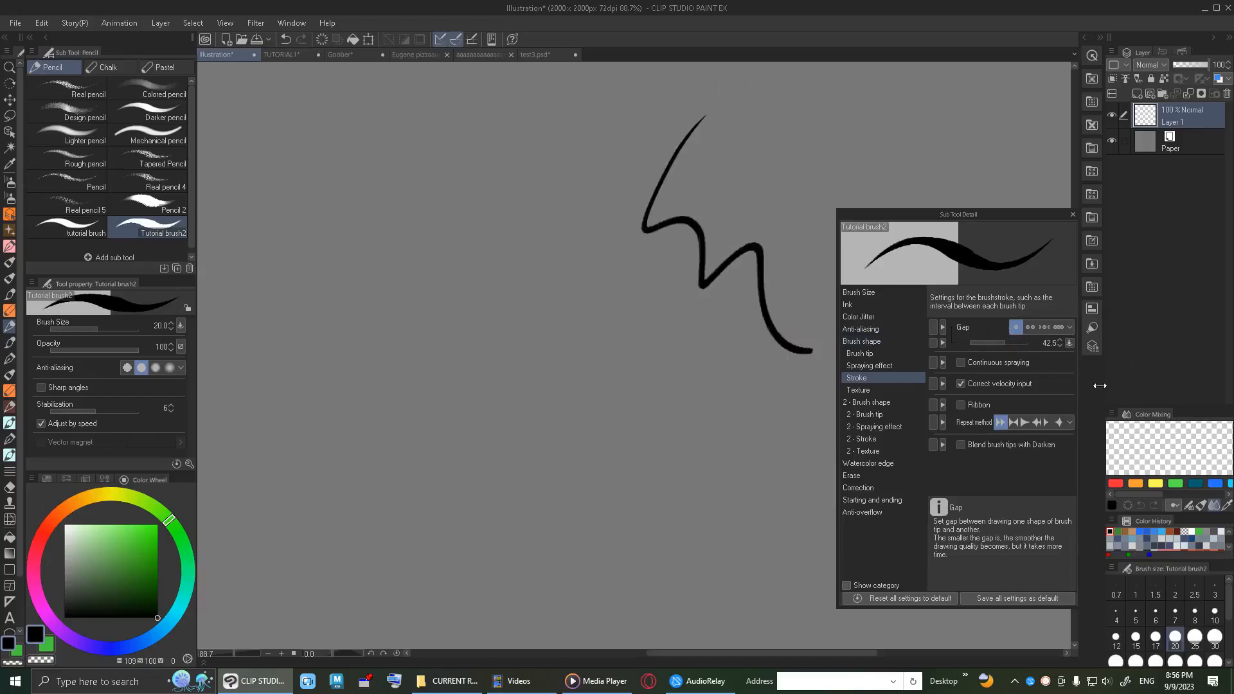
key("Delete")
Restore the fixed value's pen pressure curve to rise from 0% to 100%, and set the stroke Gap to Normal.
left_click(1070, 343)
left_click_drag(990, 453, 974, 599)
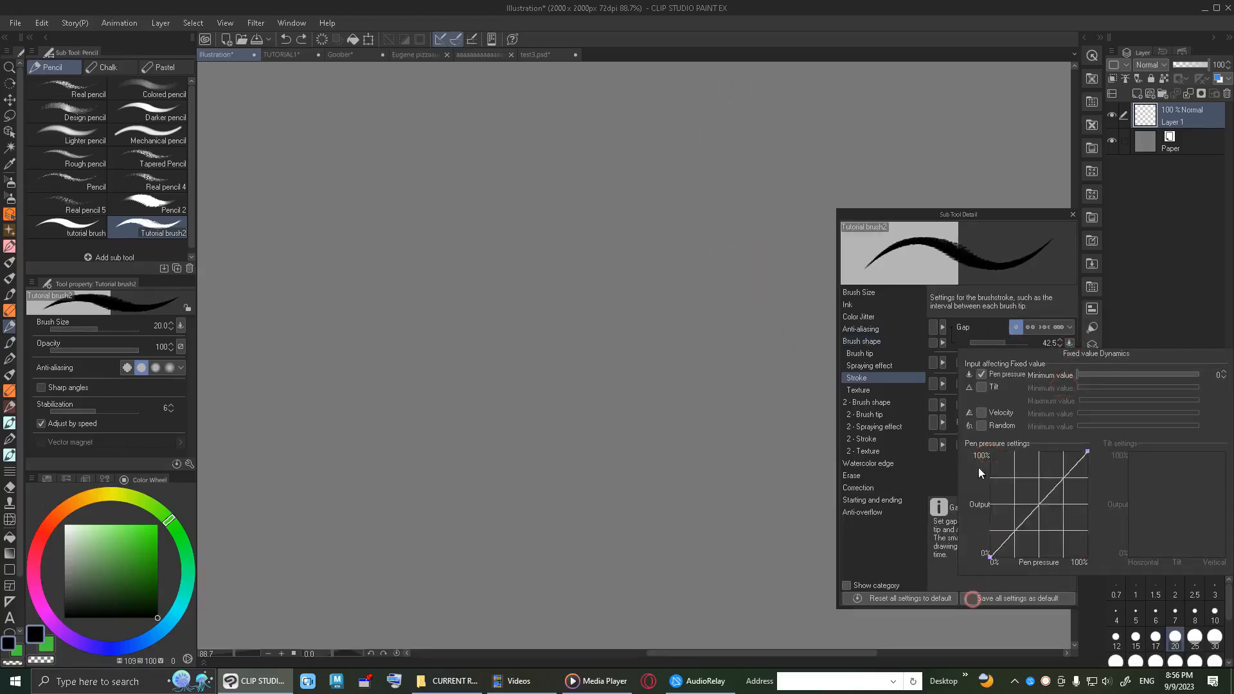
left_click(1045, 328)
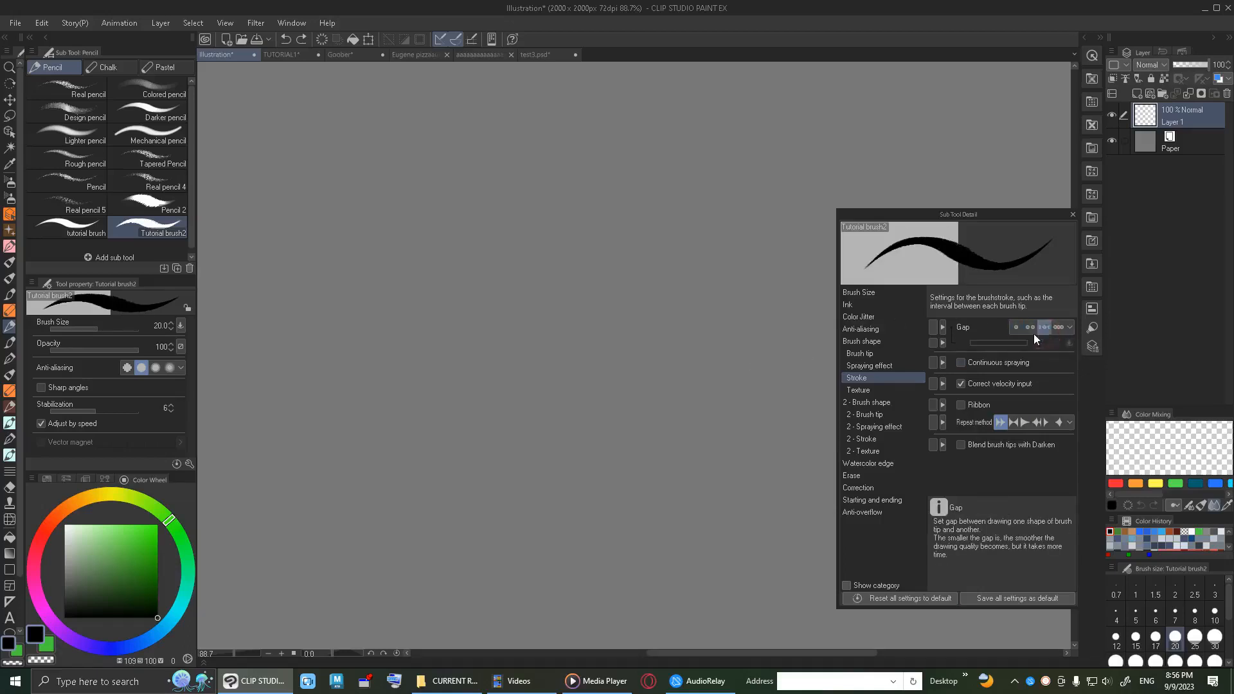
Draw test strokes with the Normal gap and clear the layer.
left_click_drag(724, 289, 693, 403)
left_click_drag(658, 363, 538, 116)
key("Delete")
left_click_drag(765, 272, 757, 482)
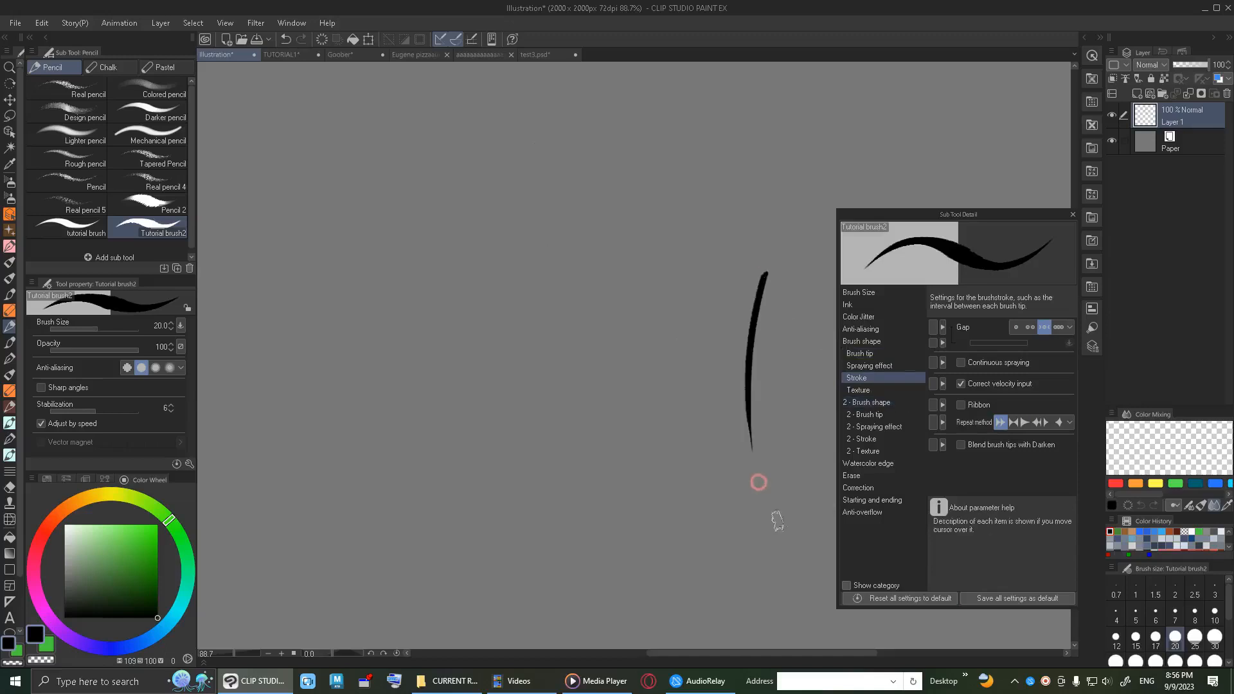
key("Delete")
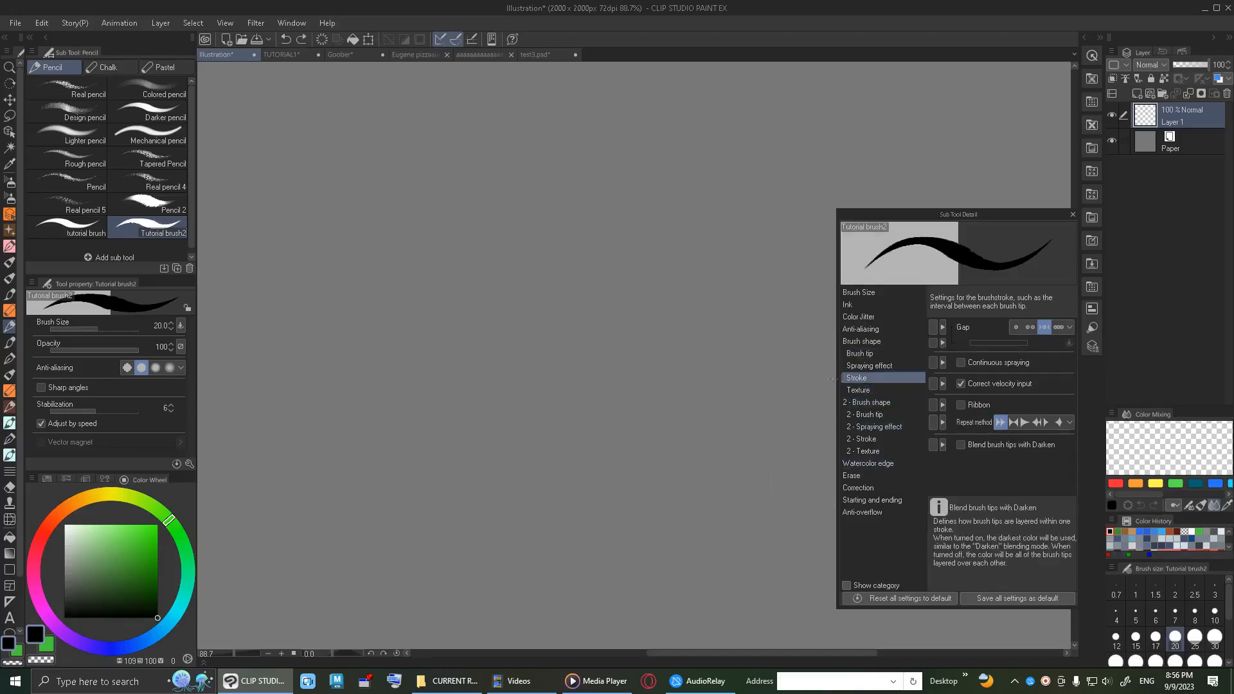
Set the stroke Gap to Fixed at 428.5 while trying Continuous spraying on and off.
left_click(986, 362)
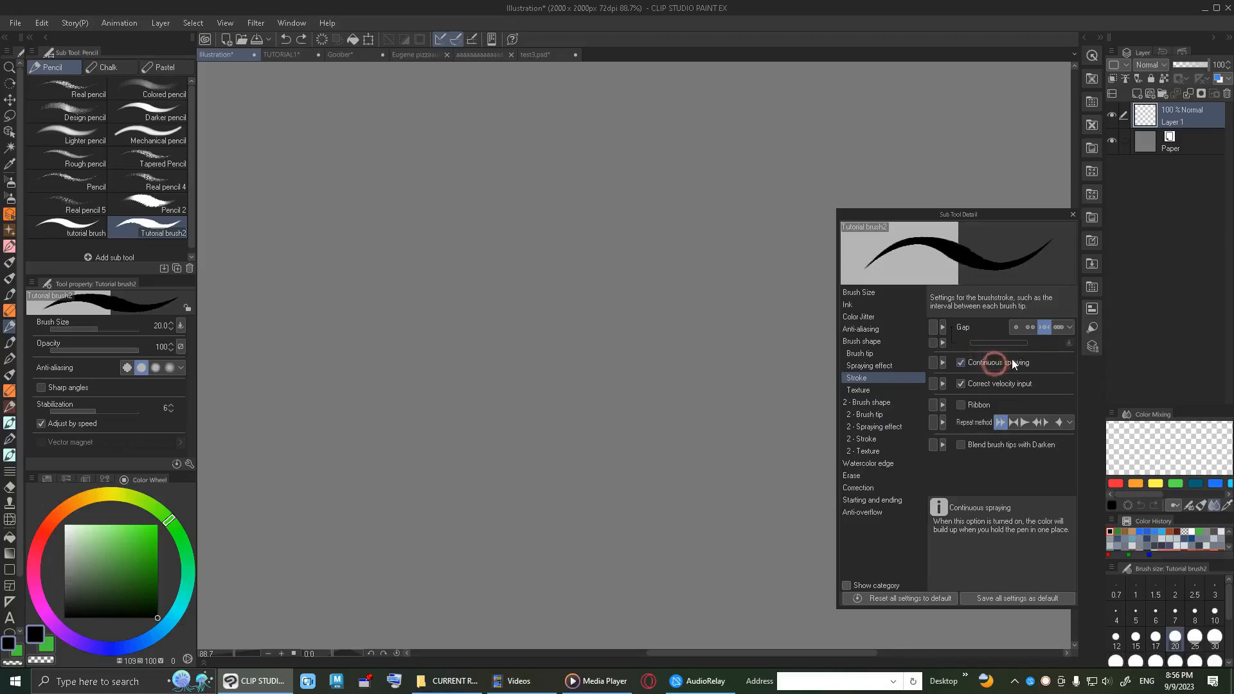
left_click(1019, 328)
left_click_drag(980, 344, 1012, 349)
left_click(1001, 363)
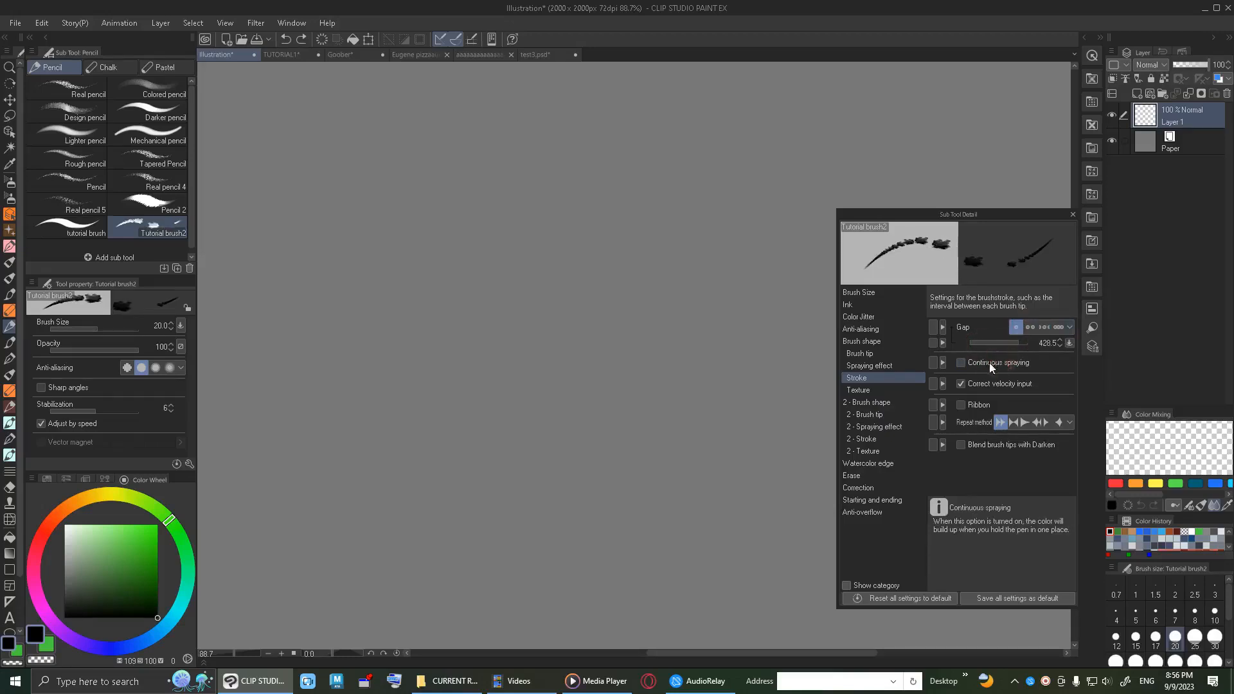
Turn on the Spraying effect and Continuous spraying, draw a test stroke and undo it.
left_click(890, 366)
left_click(977, 330)
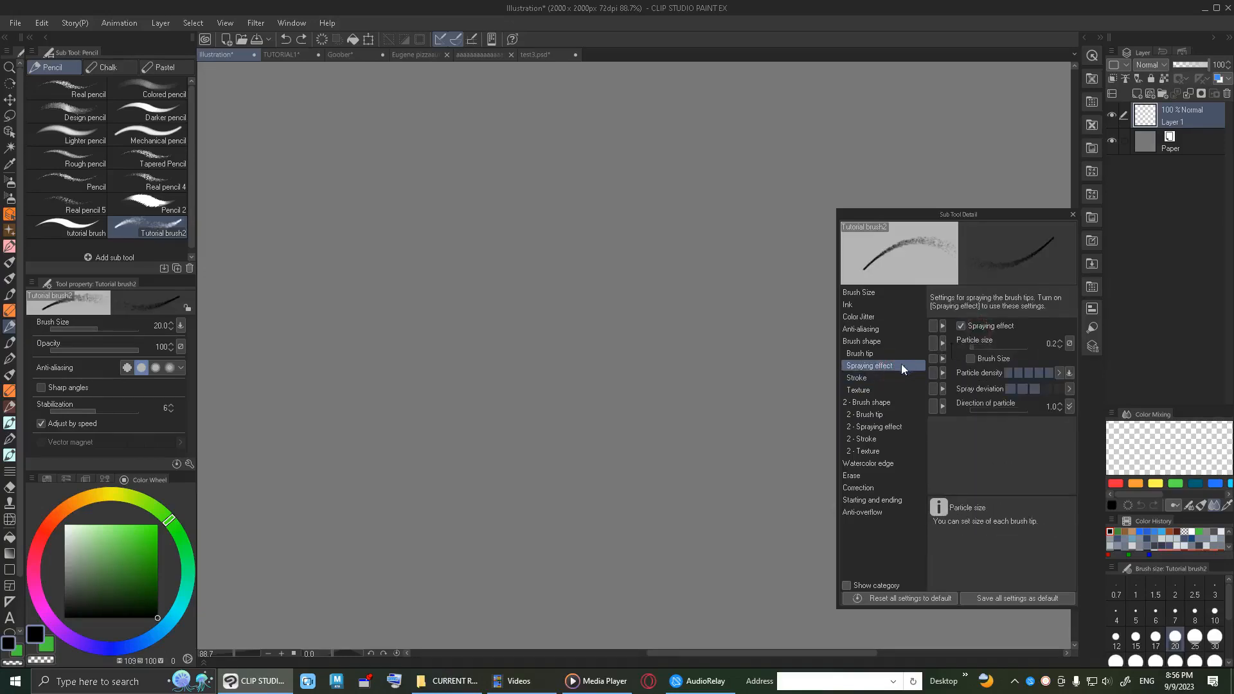
left_click(905, 376)
left_click(996, 361)
mouse_move(622, 392)
left_mouse_down()
mouse_move(605, 349)
mouse_move(559, 325)
mouse_move(670, 236)
mouse_move(709, 260)
left_mouse_up()
key("ctrl+z")
Turn the Spraying effect off again and return to the Stroke settings.
left_click(888, 363)
left_click(966, 326)
left_click(891, 374)
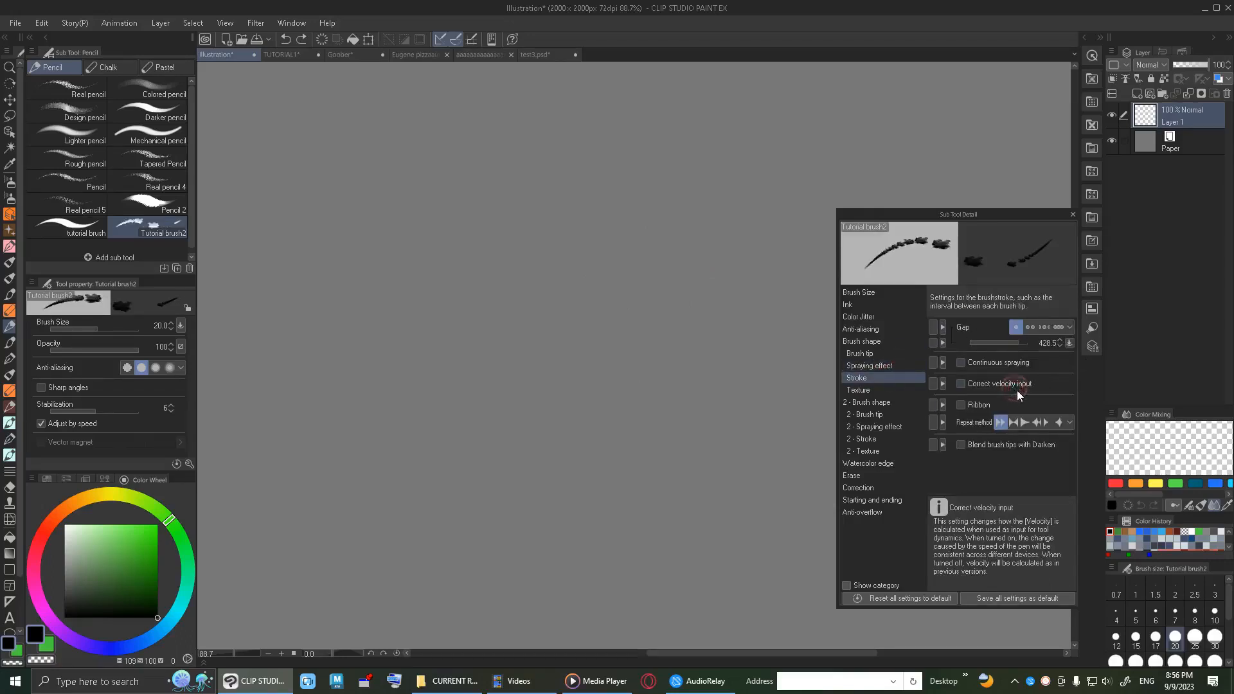
Examine the dynamics of the fixed gap value and try its Velocity input.
left_click(1069, 343)
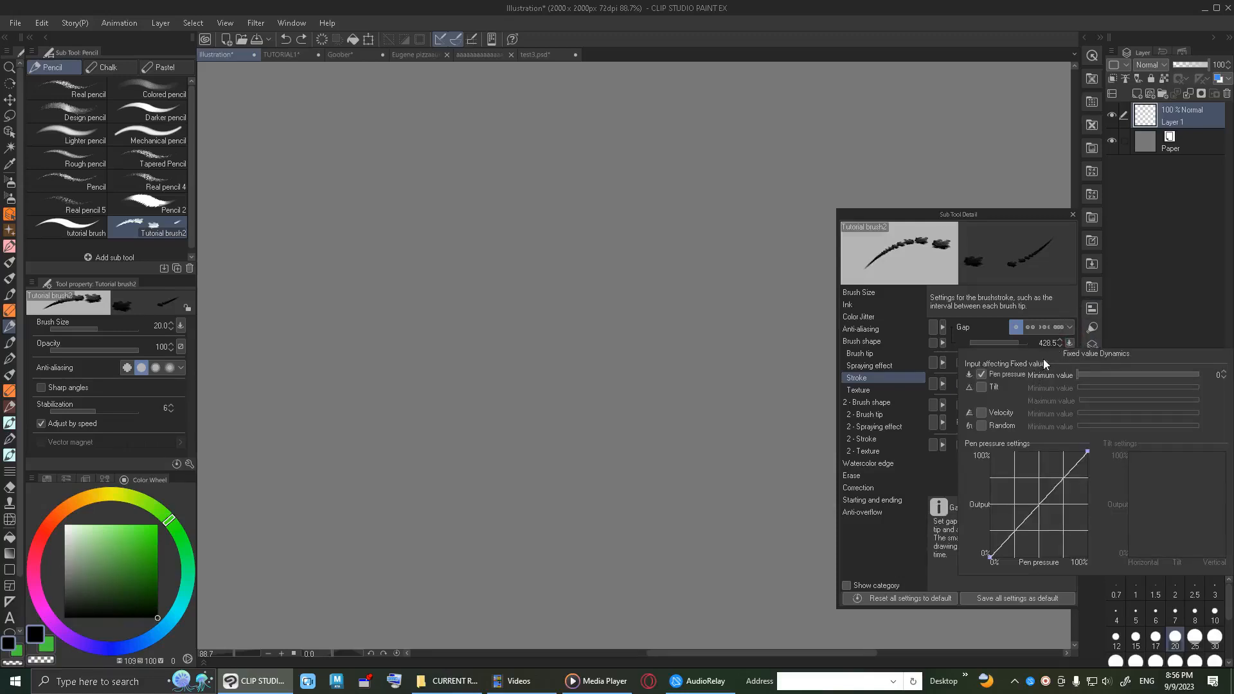
left_click(1050, 305)
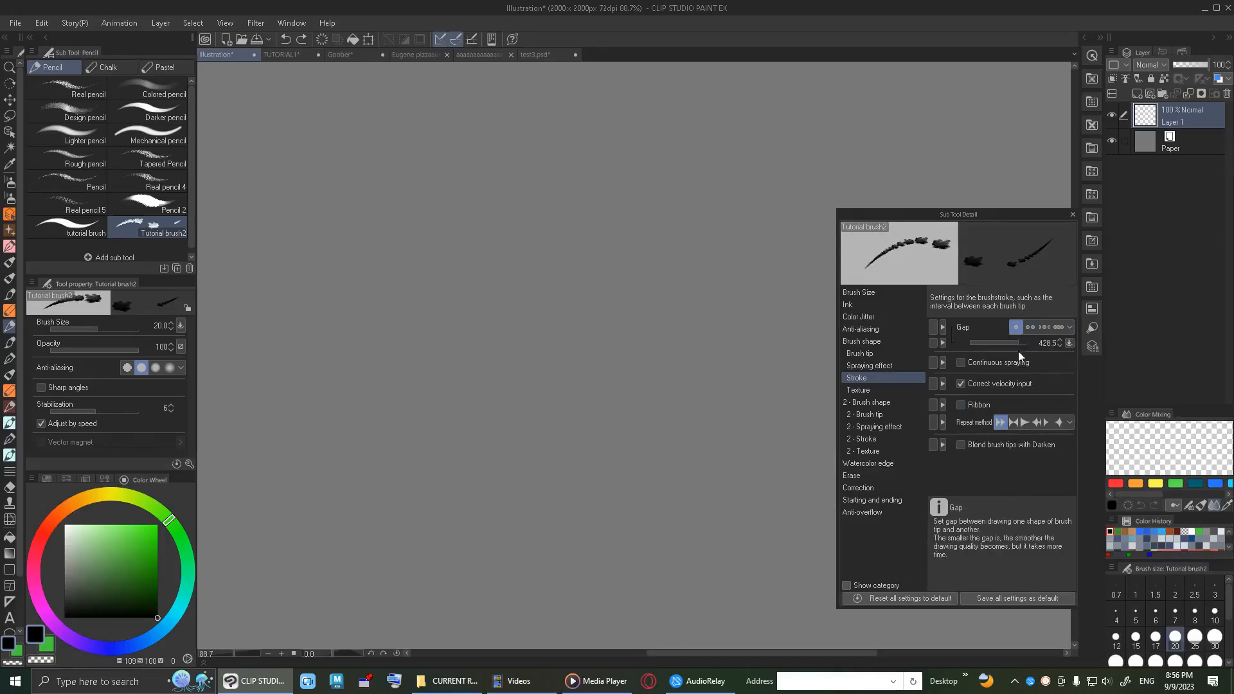
left_click(1069, 343)
left_click(1002, 413)
left_click(753, 426)
Draw test strokes while toggling Correct velocity input, and undo both strokes.
mouse_move(625, 387)
left_mouse_down()
mouse_move(520, 399)
mouse_move(641, 165)
left_mouse_up()
left_click(994, 384)
mouse_move(803, 361)
left_mouse_down()
mouse_move(636, 444)
mouse_move(737, 215)
left_mouse_up()
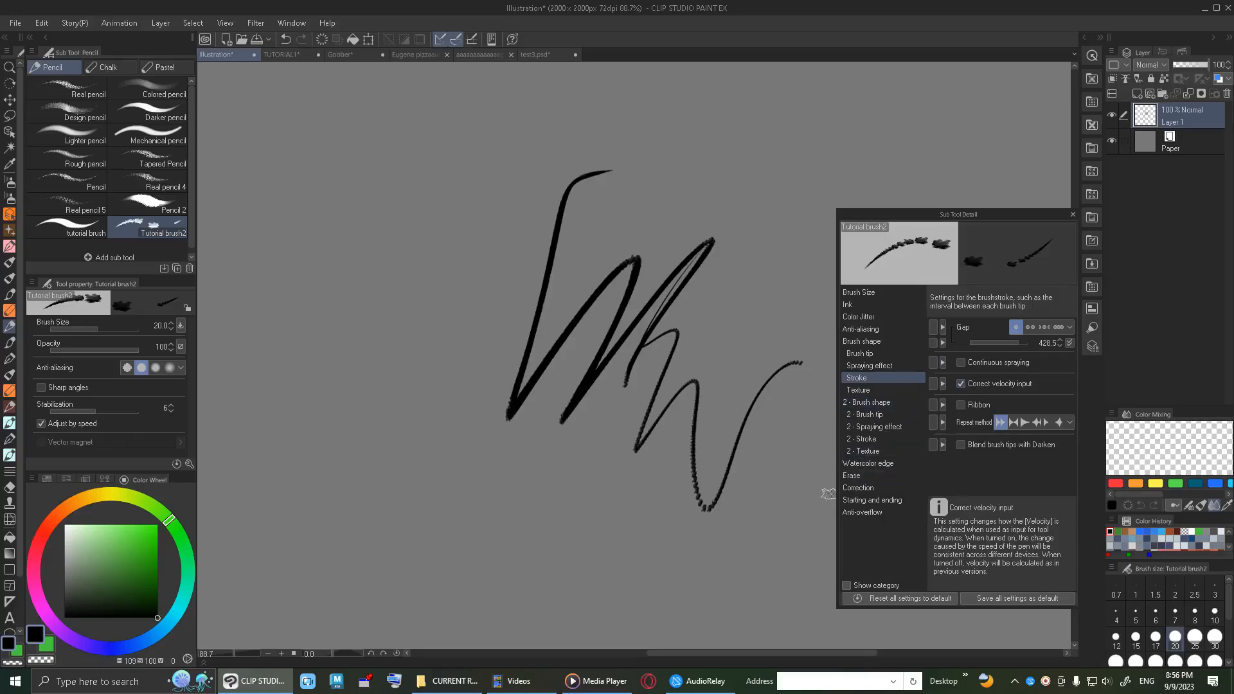
key("ctrl+z")
key("ctrl+z")
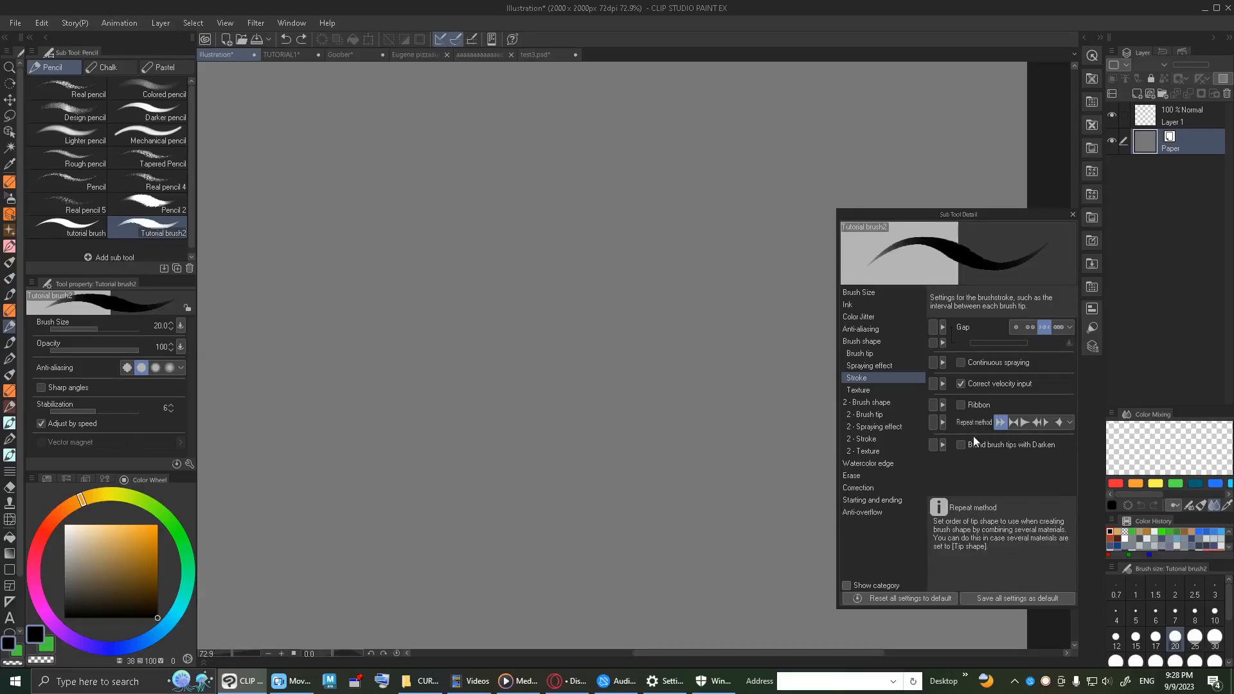
Turn on Ribbon for the stroke, draw a zigzag test stroke on Layer 1 and undo it.
left_click(979, 405)
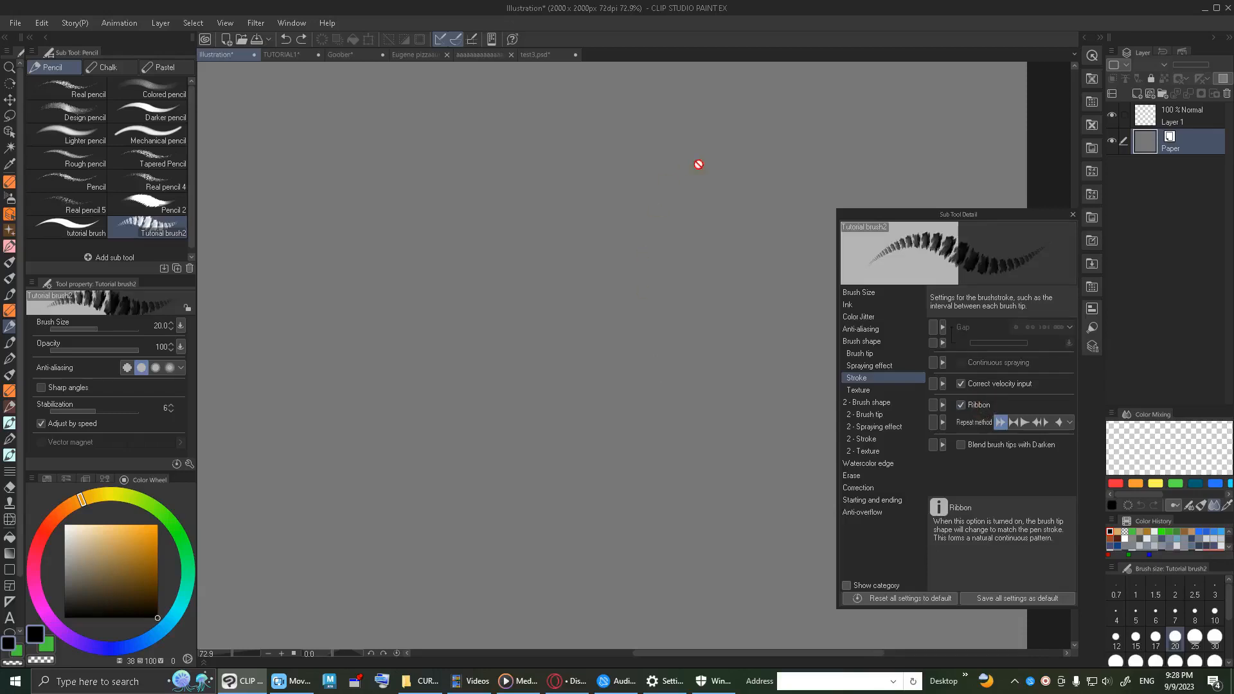
left_click(1186, 115)
mouse_move(739, 228)
left_mouse_down()
mouse_move(721, 298)
mouse_move(747, 292)
mouse_move(760, 219)
mouse_move(863, 137)
left_mouse_up()
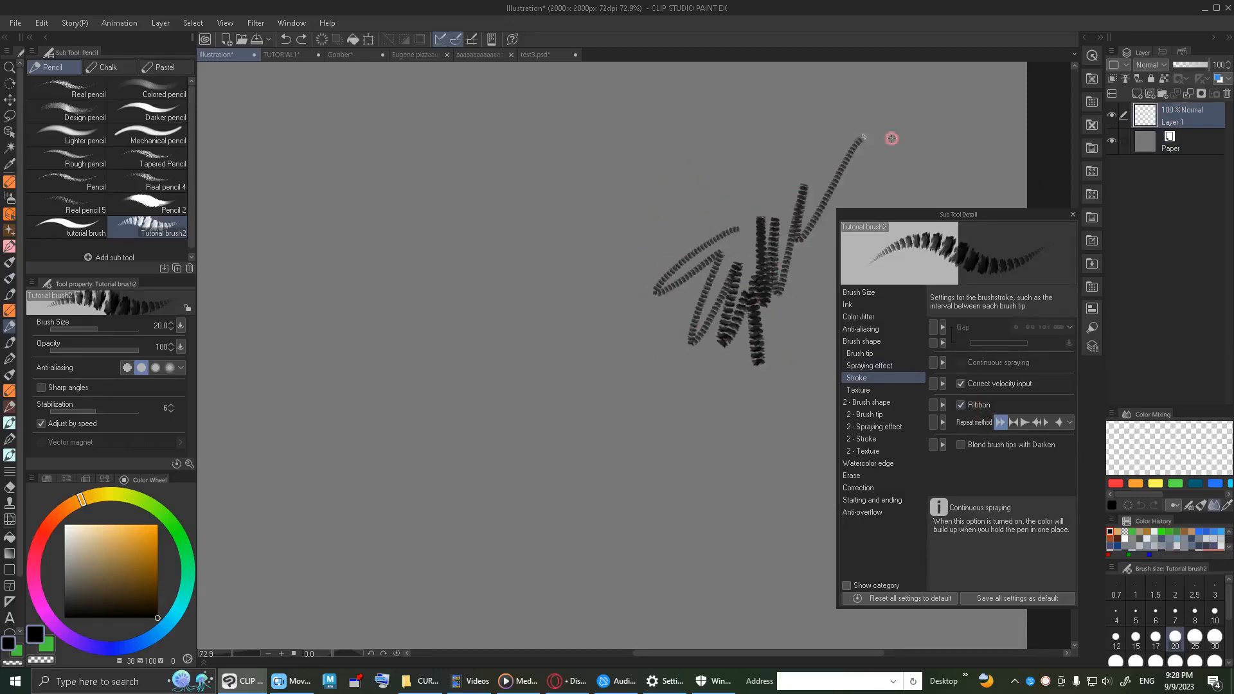
key("ctrl+z")
Look at the Brush tip and Texture settings and return to the Stroke settings.
left_click(881, 353)
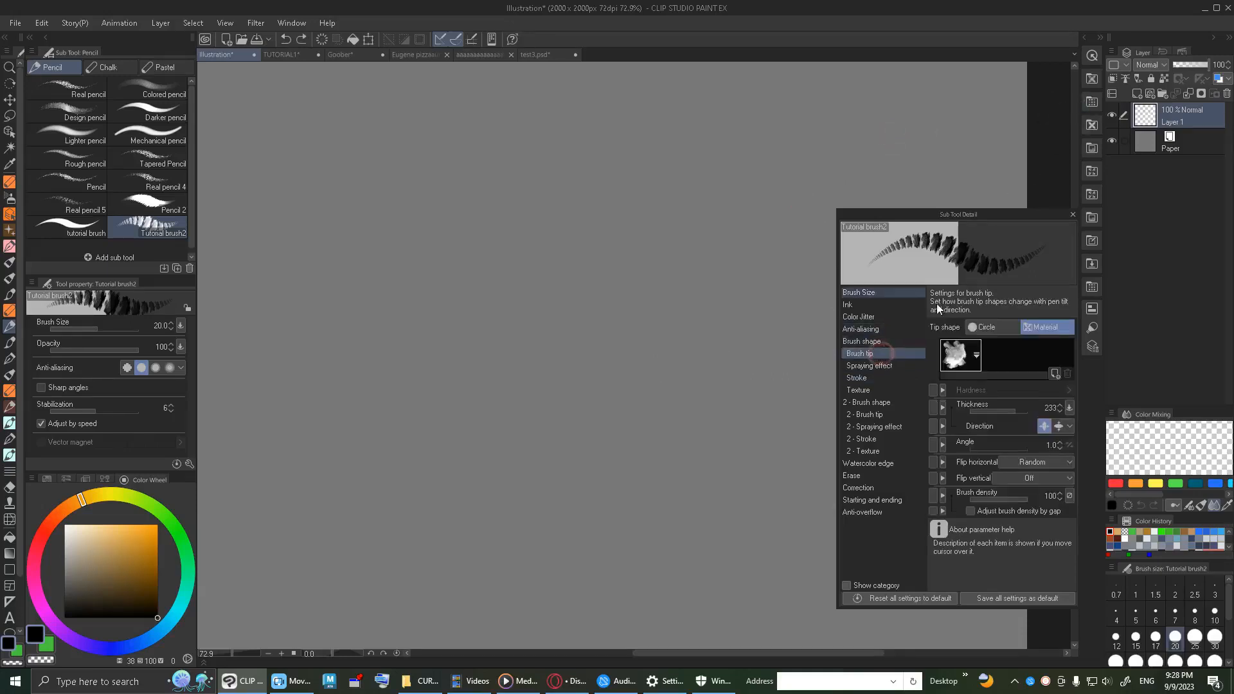
left_click(881, 387)
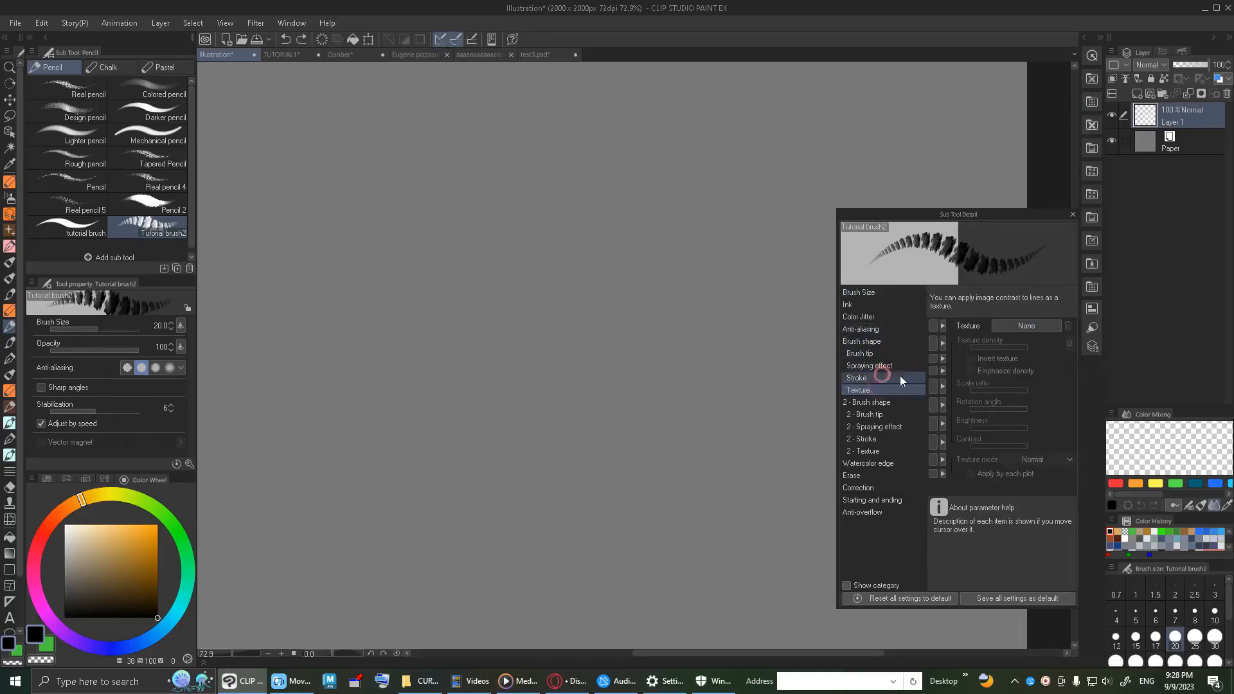
left_click(881, 378)
Draw three test strokes with Ribbon, undoing each one, and turn Ribbon off.
mouse_move(720, 331)
left_mouse_down()
mouse_move(724, 341)
mouse_move(714, 316)
left_mouse_up()
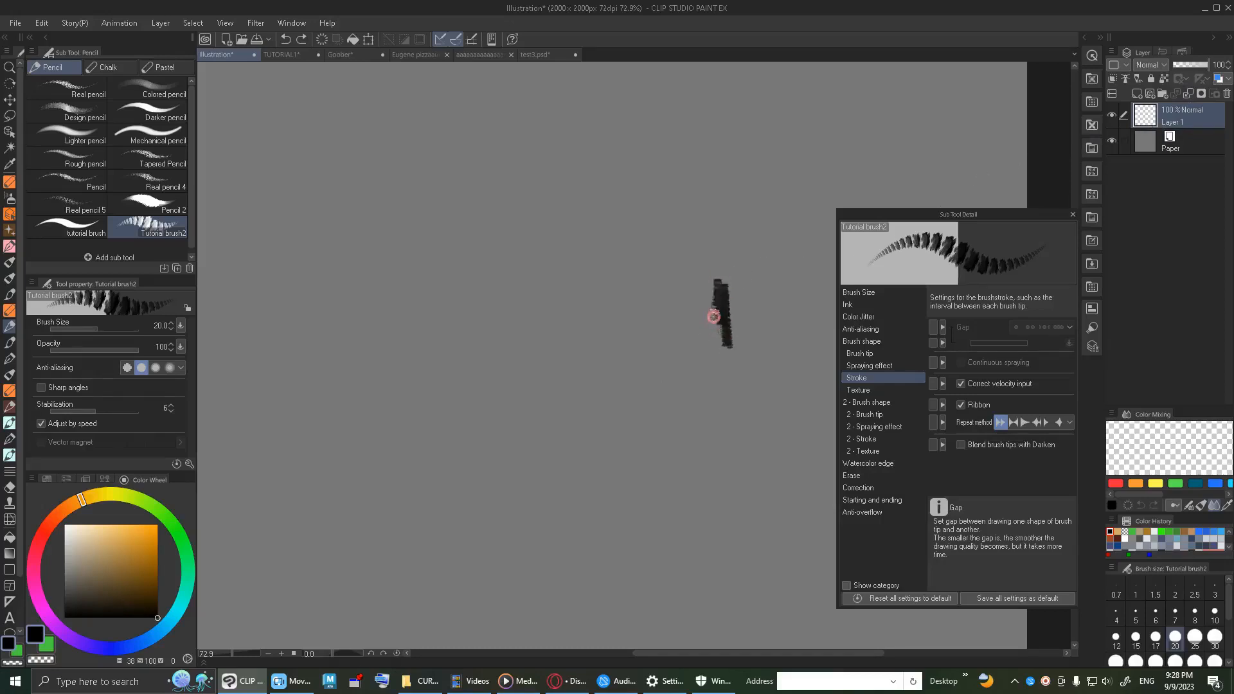
key("ctrl+z")
mouse_move(773, 306)
left_mouse_down()
mouse_move(741, 334)
mouse_move(769, 488)
mouse_move(705, 442)
mouse_move(825, 453)
left_mouse_up()
key("ctrl+z")
mouse_move(826, 301)
left_mouse_down()
mouse_move(677, 393)
mouse_move(764, 416)
left_mouse_up()
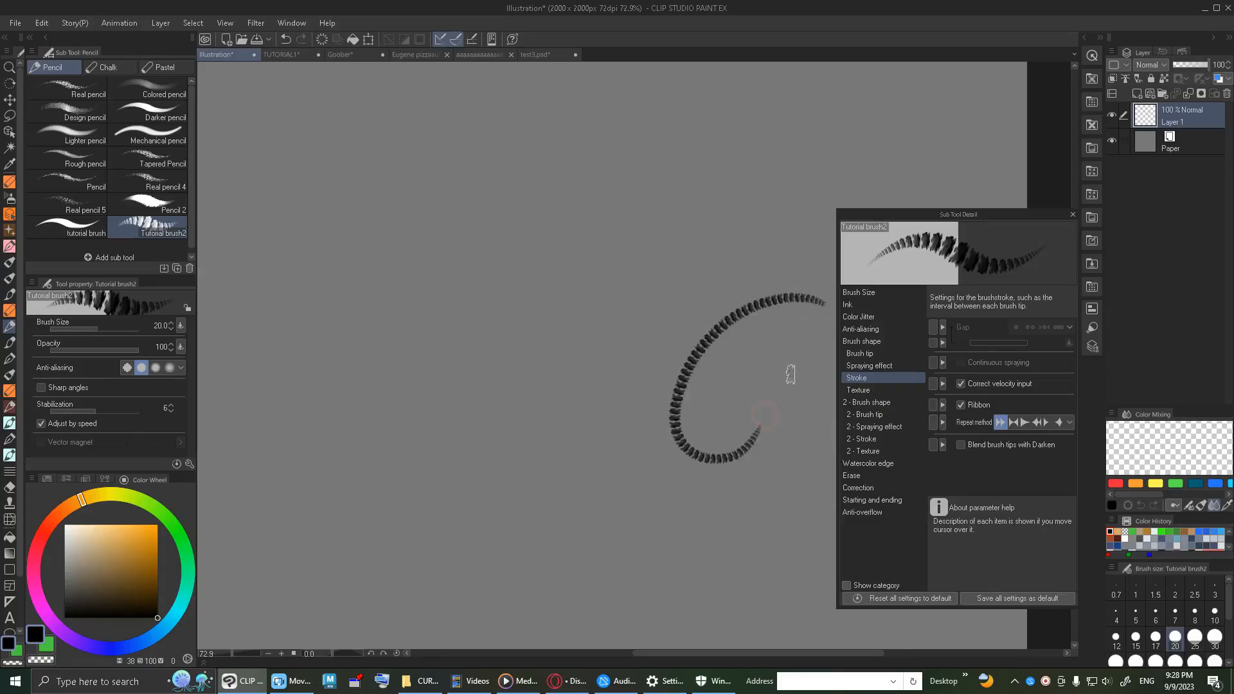
key("ctrl+z")
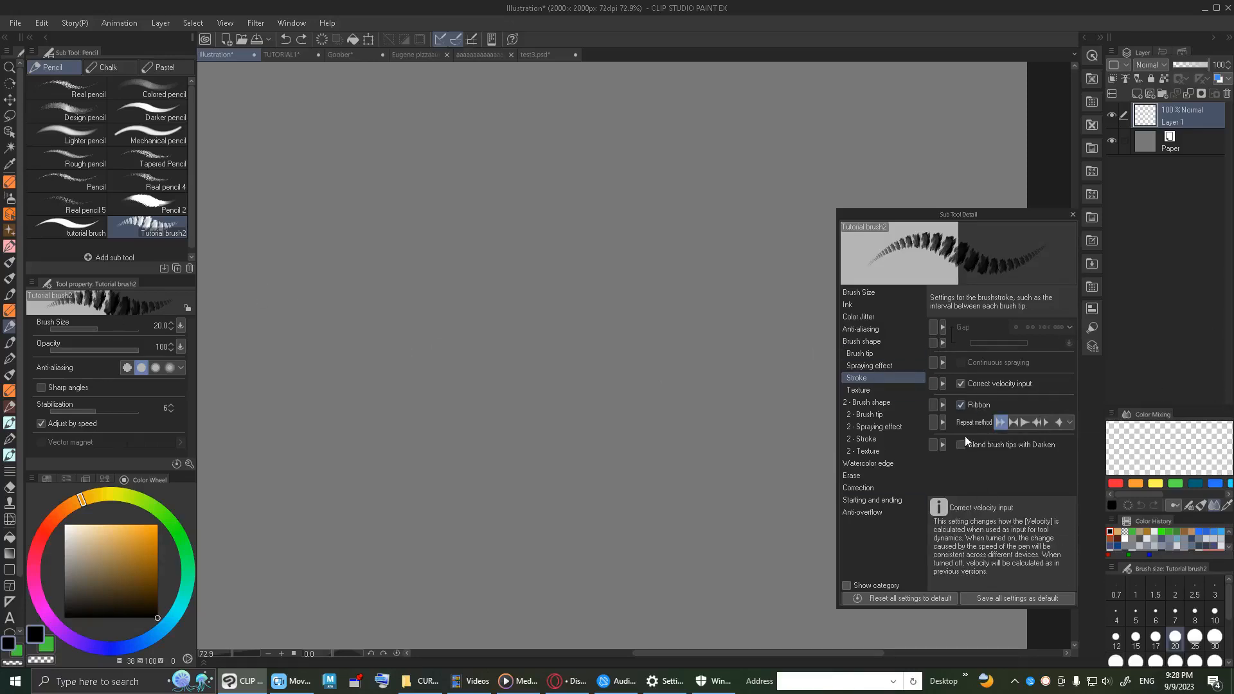
left_click(978, 405)
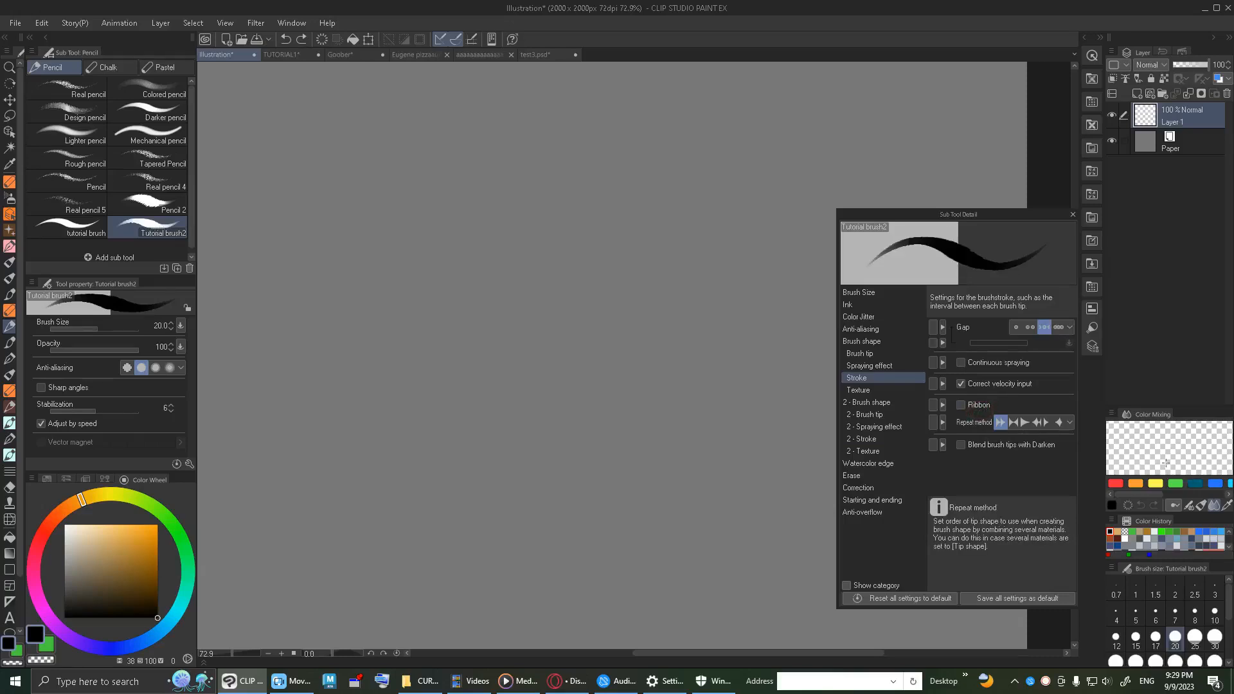
Review the Brush Size, Ink, Anti-aliasing, Brush tip and Spraying effect settings, ending on the Stroke settings.
left_click(869, 294)
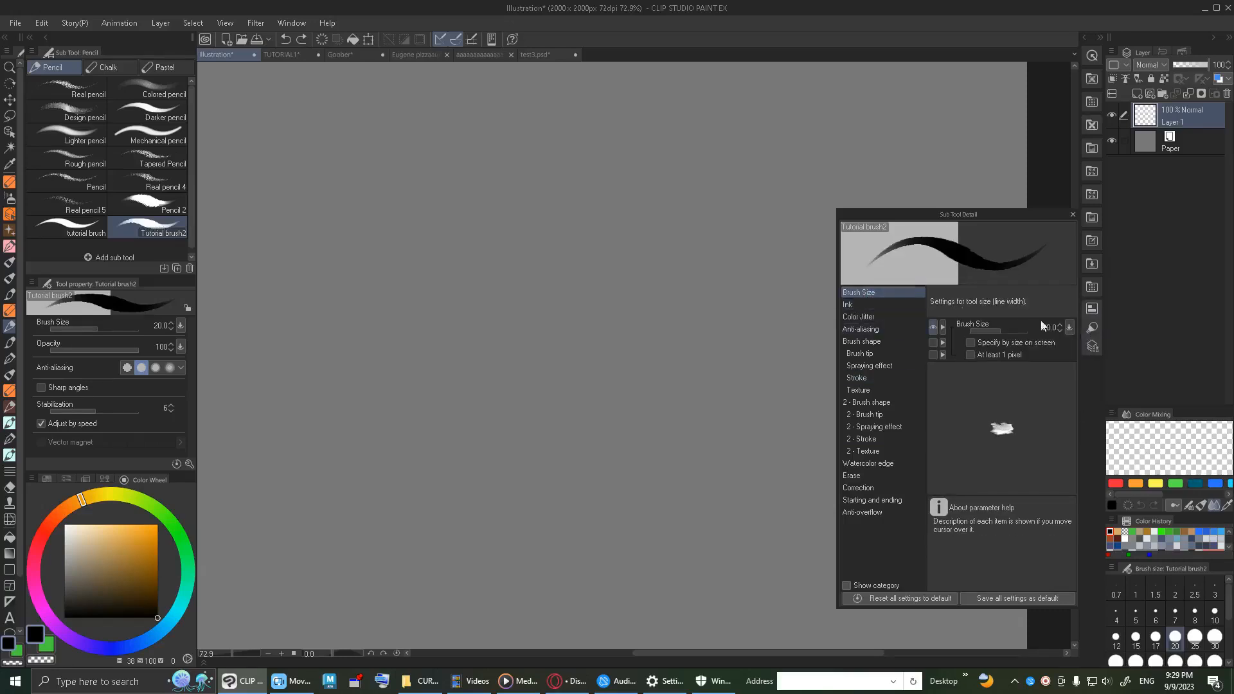
left_click(882, 306)
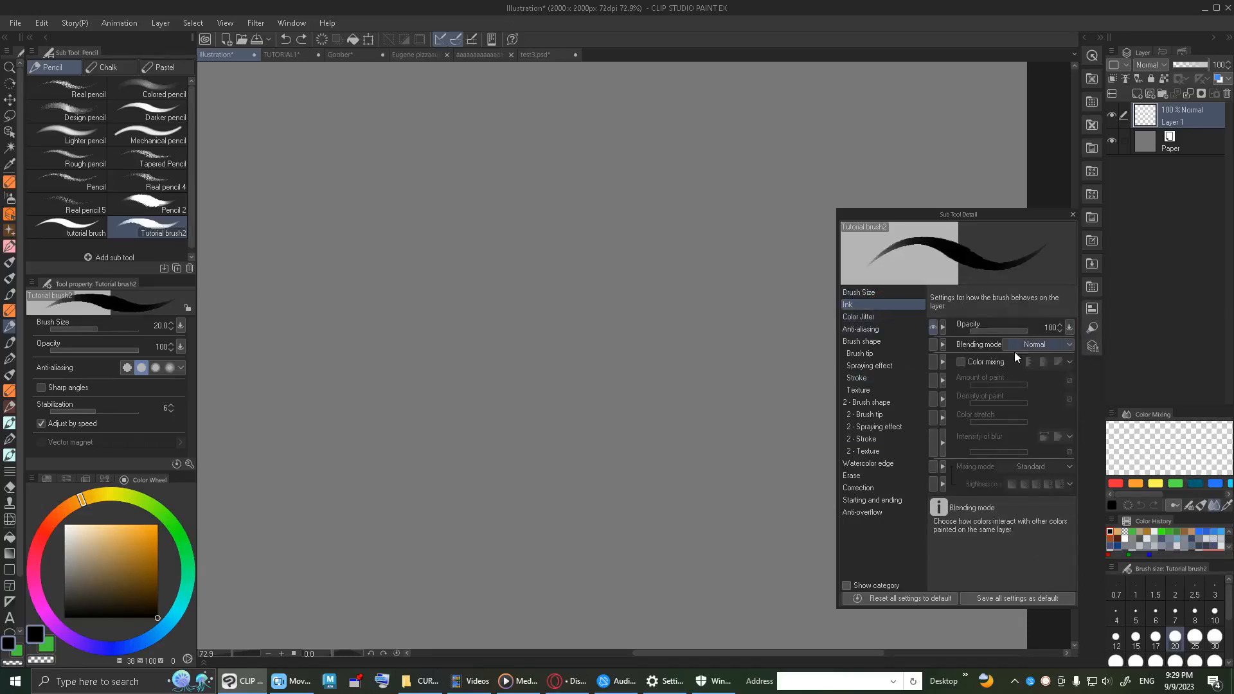
left_click(899, 329)
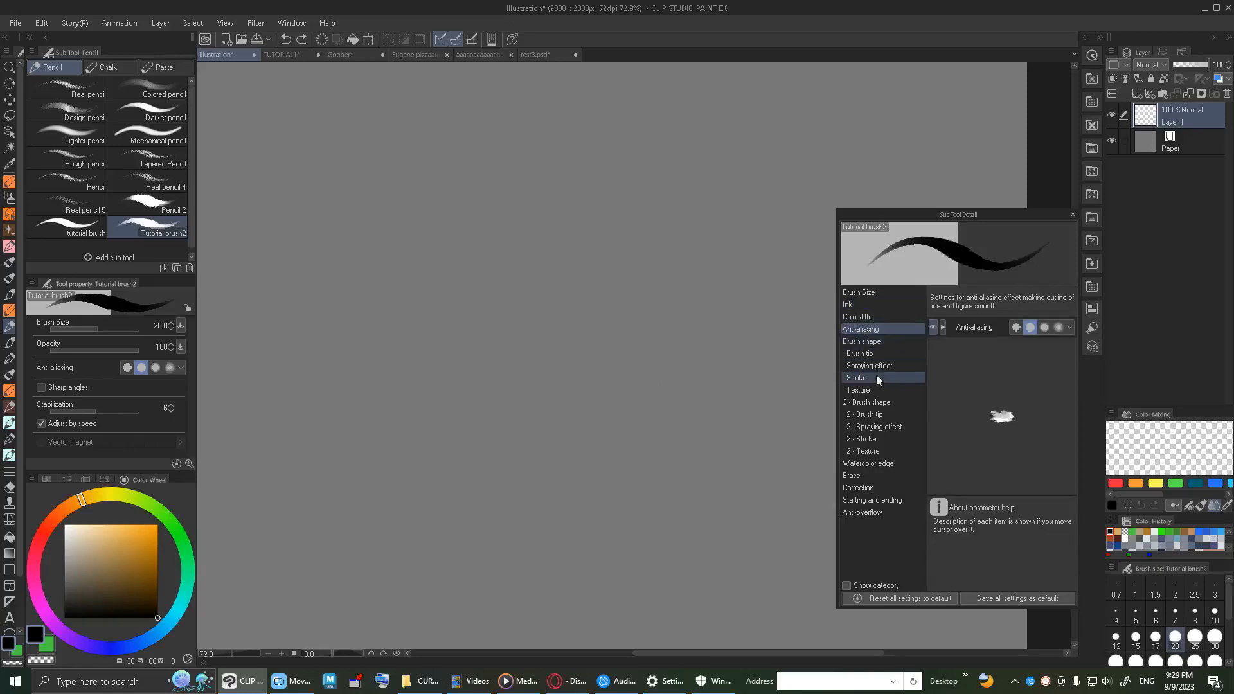
left_click(877, 354)
left_click(882, 365)
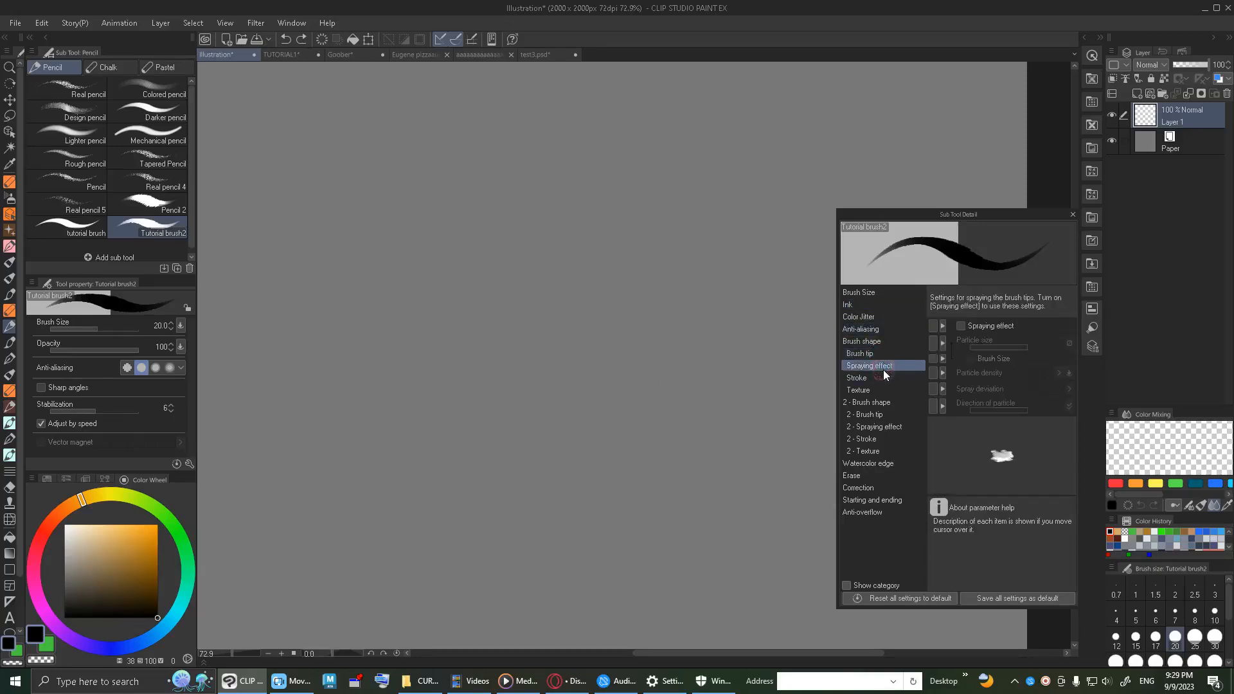
left_click(882, 382)
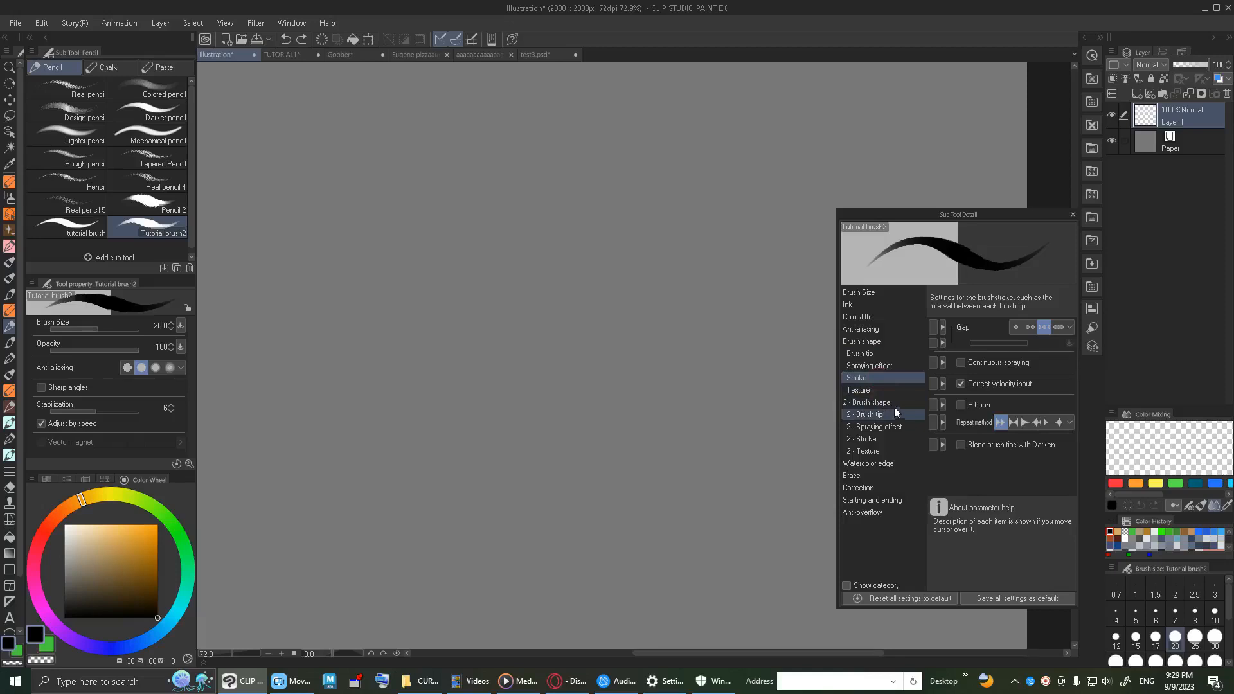